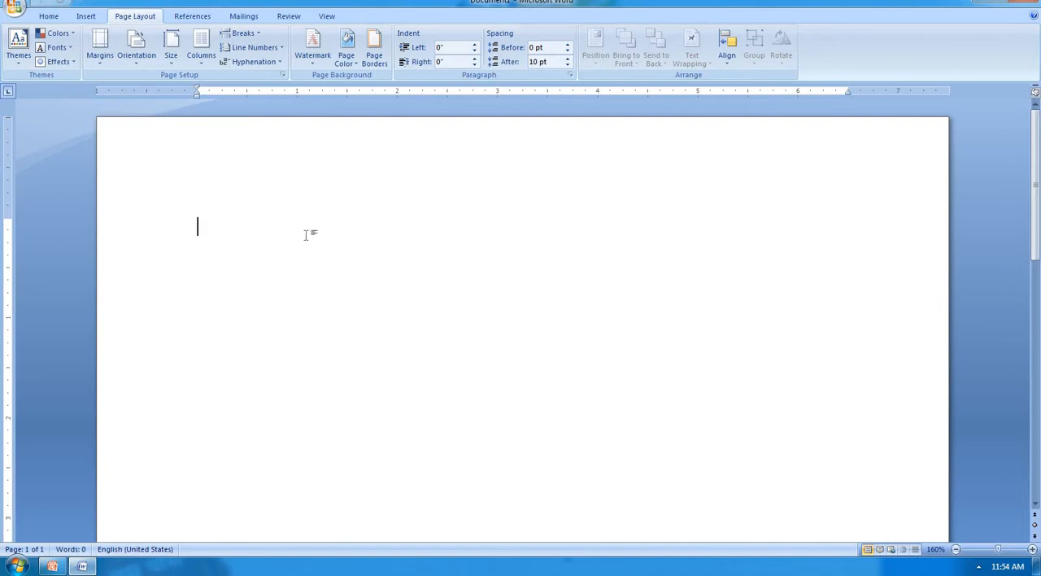
Step: Generate five paragraphs of sample text in the blank document with =rand(5)
text(=ran)
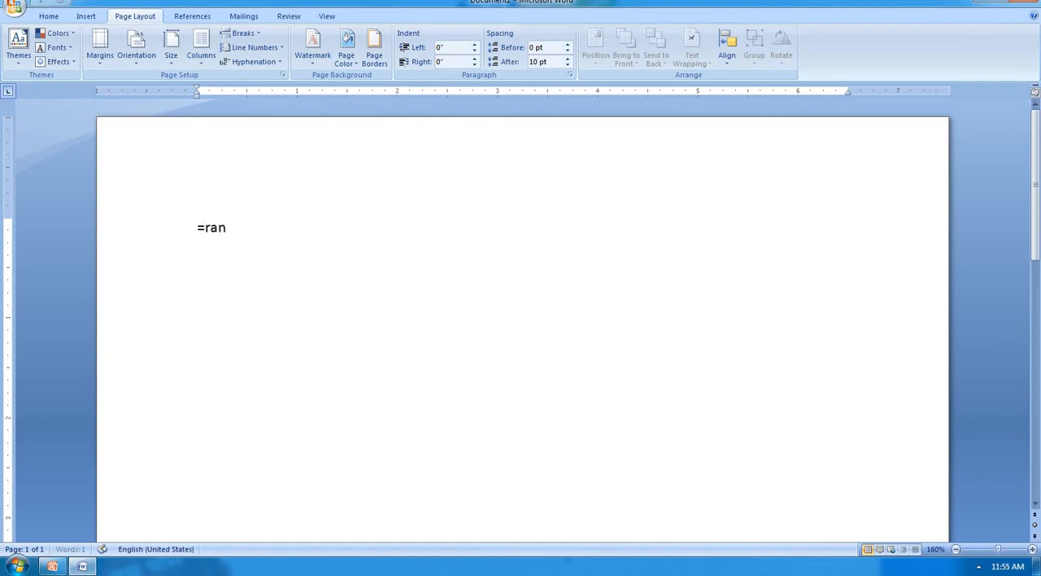
text(d(5))
key(Return)
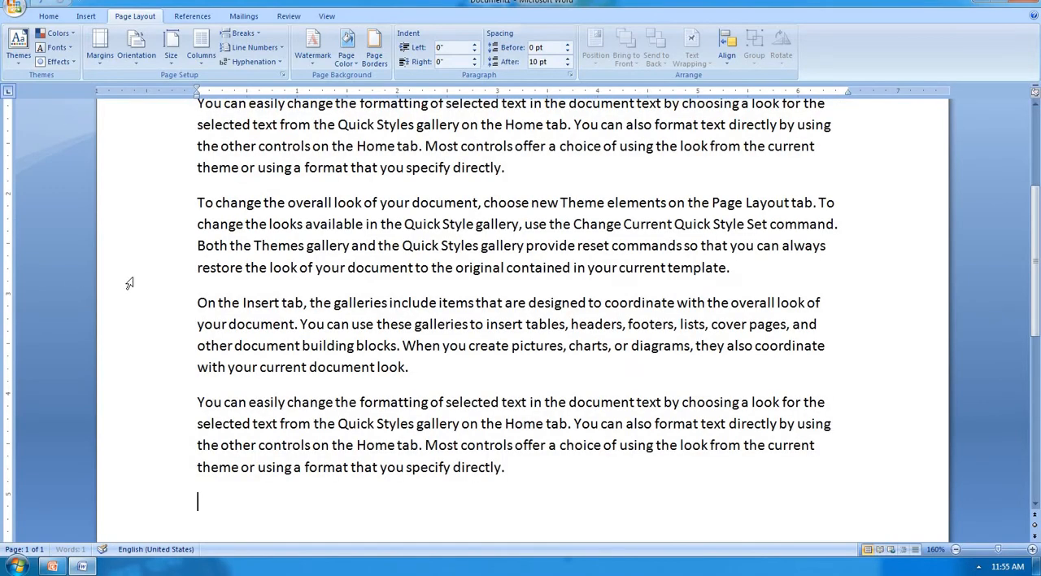
scroll(148, 276, down, 8)
scroll(148, 276, down, 3)
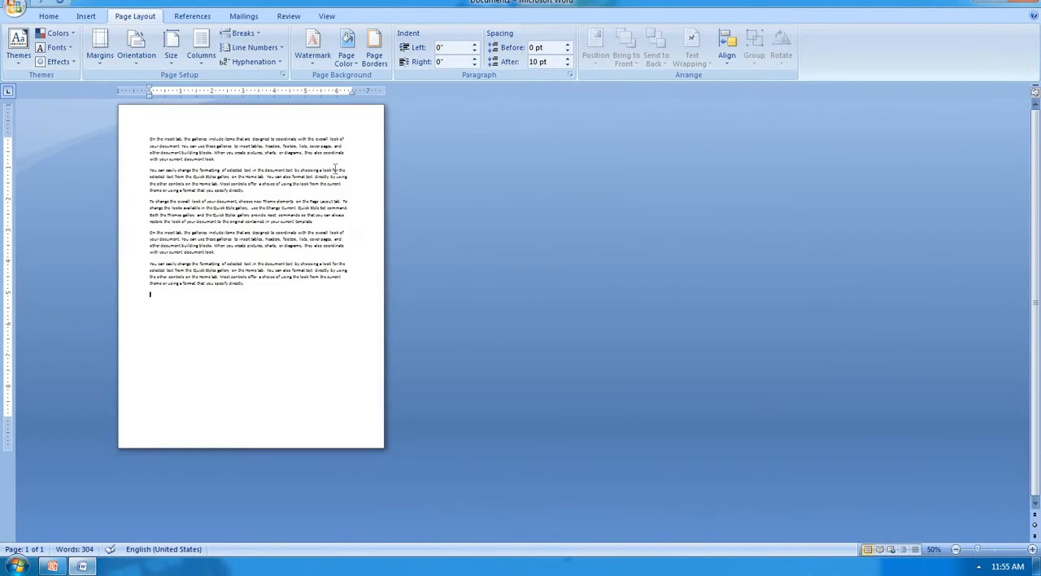
Step: Copy the last two paragraphs and paste them twice at the end of the document
drag(150, 138, 256, 292)
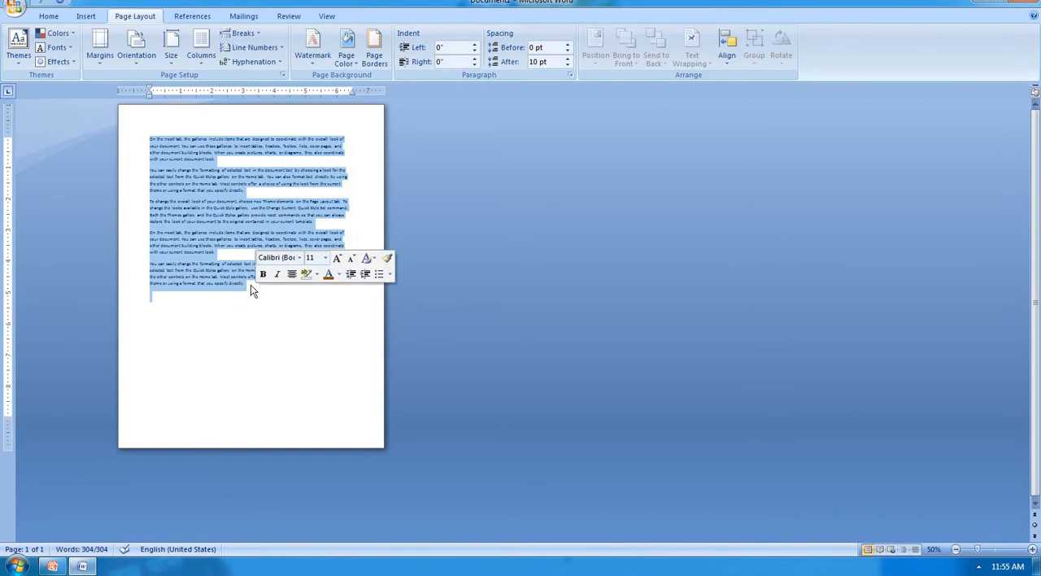
click(250, 287)
drag(148, 238, 247, 285)
click(189, 244)
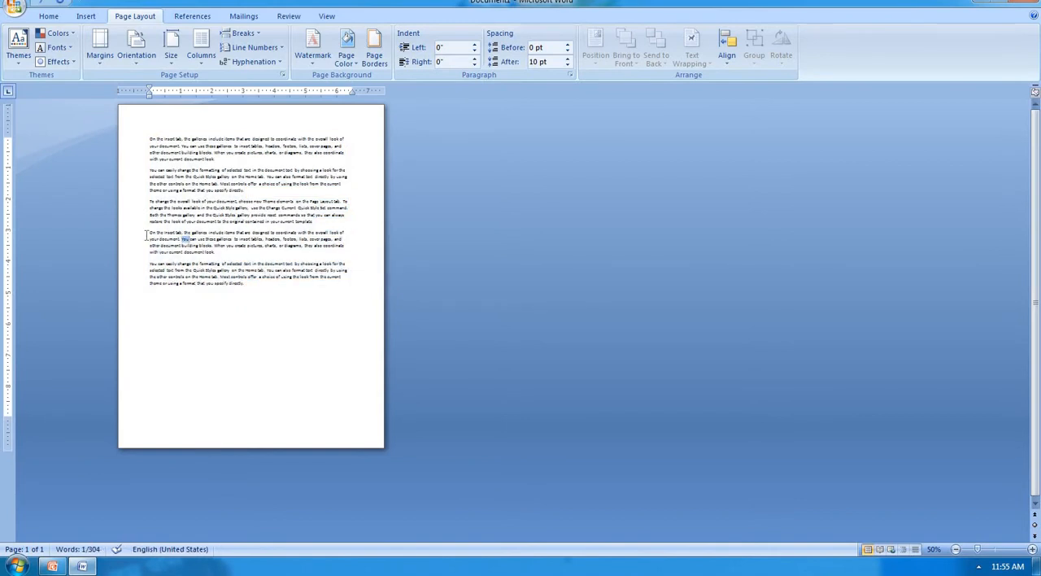
drag(149, 233, 249, 290)
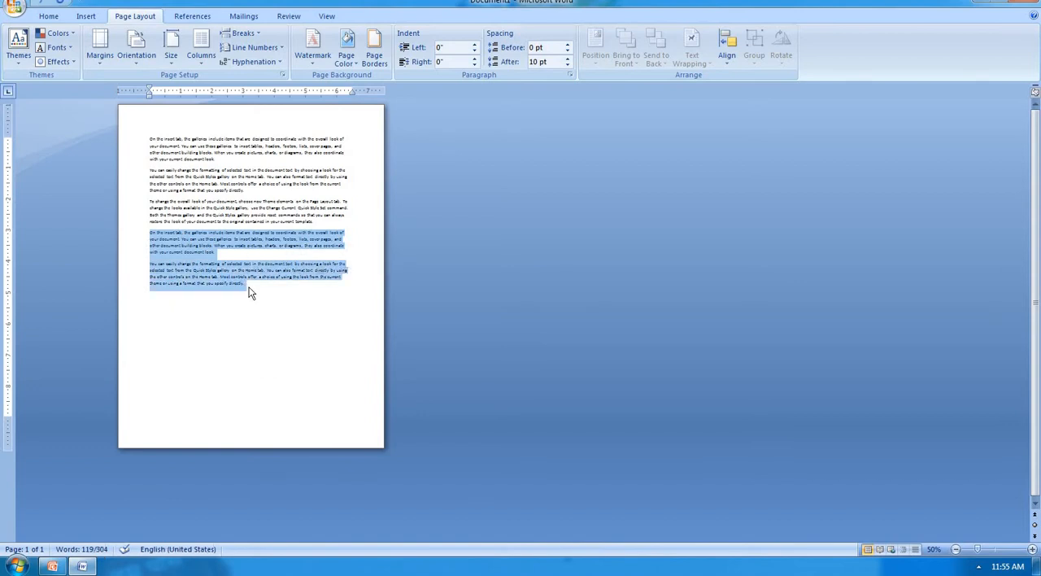
click(157, 311)
key(ctrl+v)
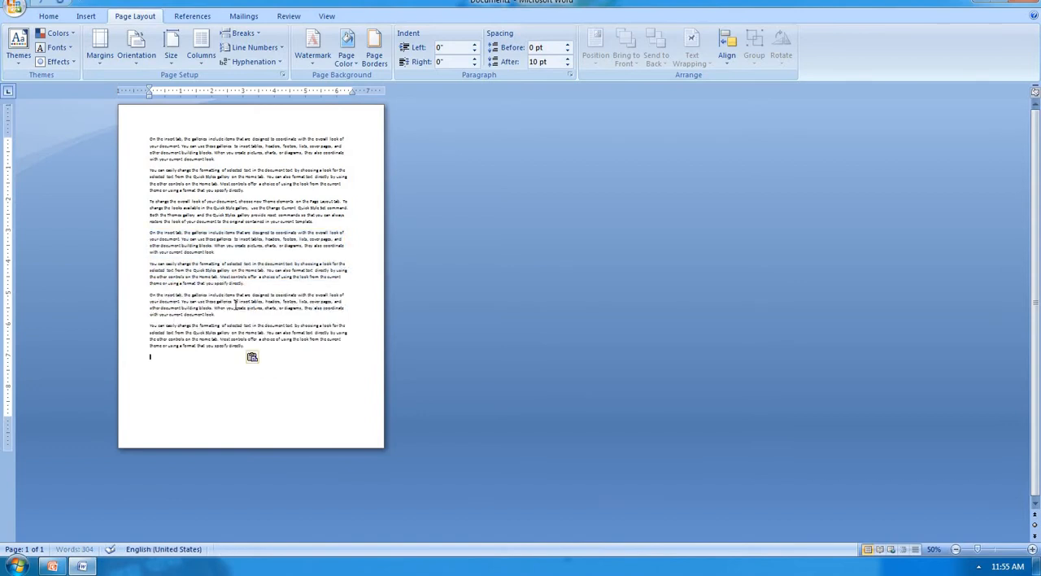
key(ctrl+v)
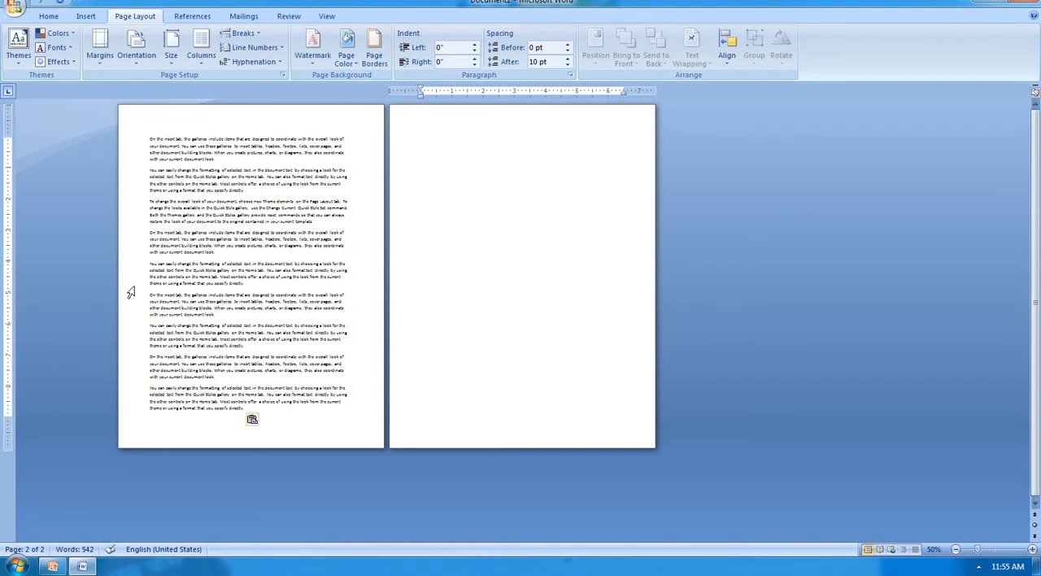
Step: Apply the Narrow margin preset to the document and replace it with the Moderate preset
click(101, 63)
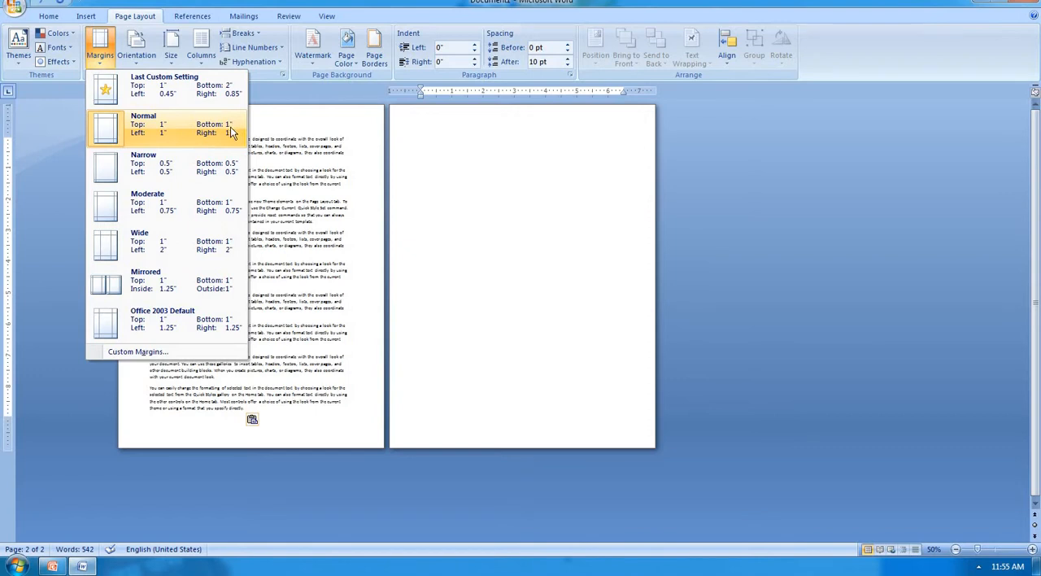
click(201, 177)
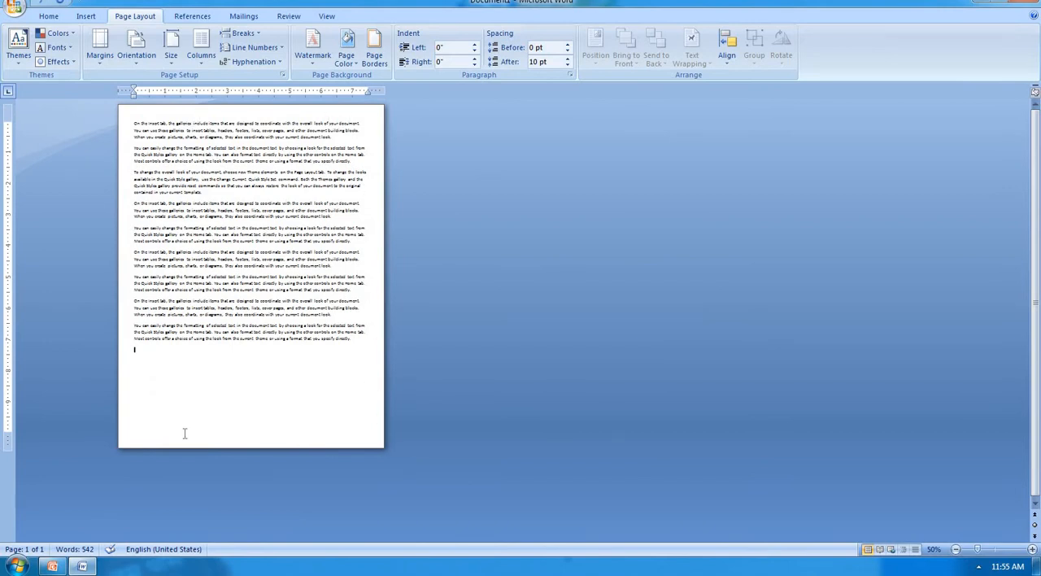
click(91, 57)
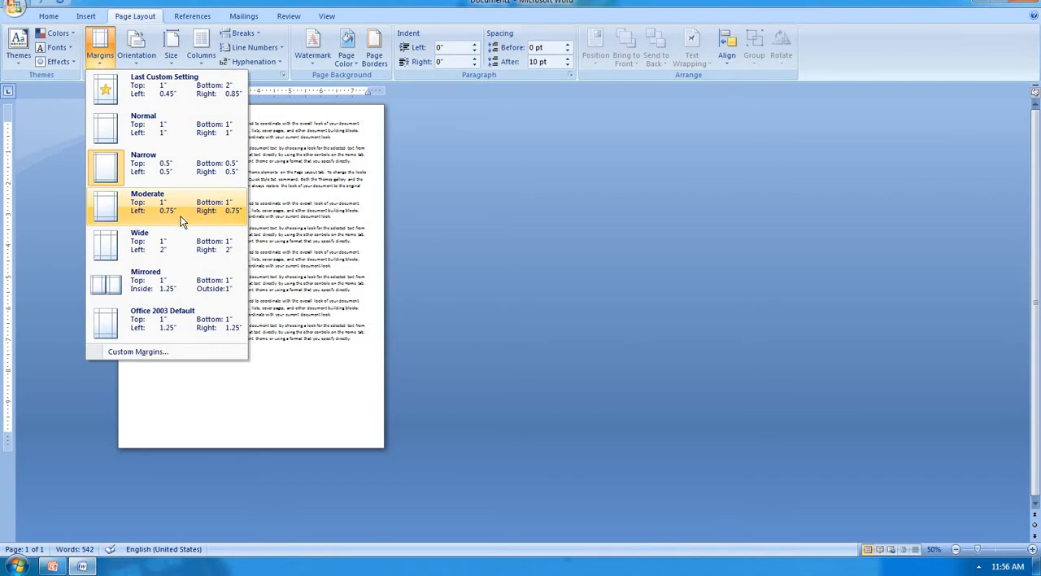
click(210, 214)
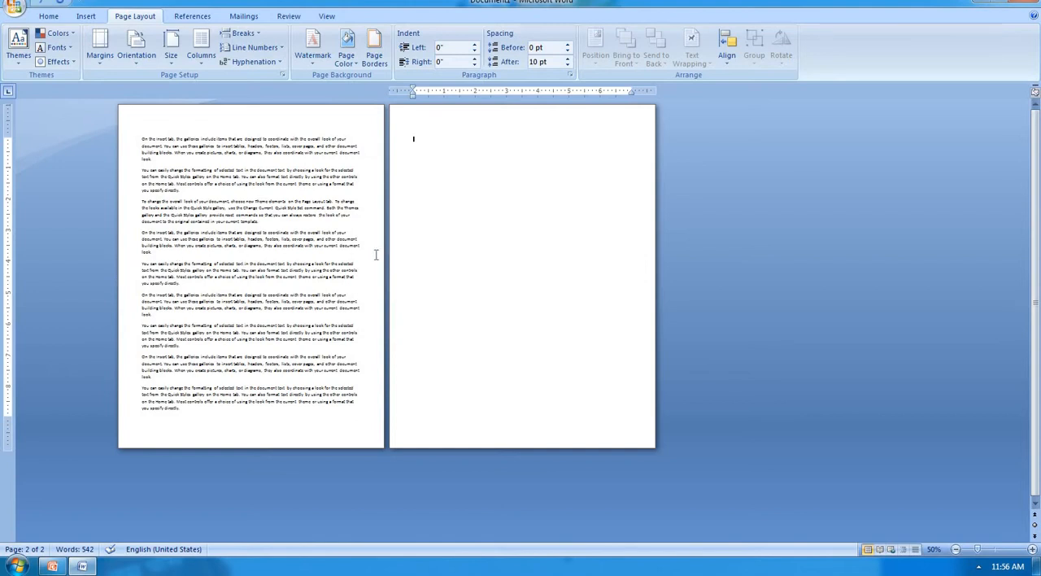
Step: Apply custom page margins of 1 inch top, 2 inches bottom, 0.25 inch left and 0.75 inch right
click(102, 56)
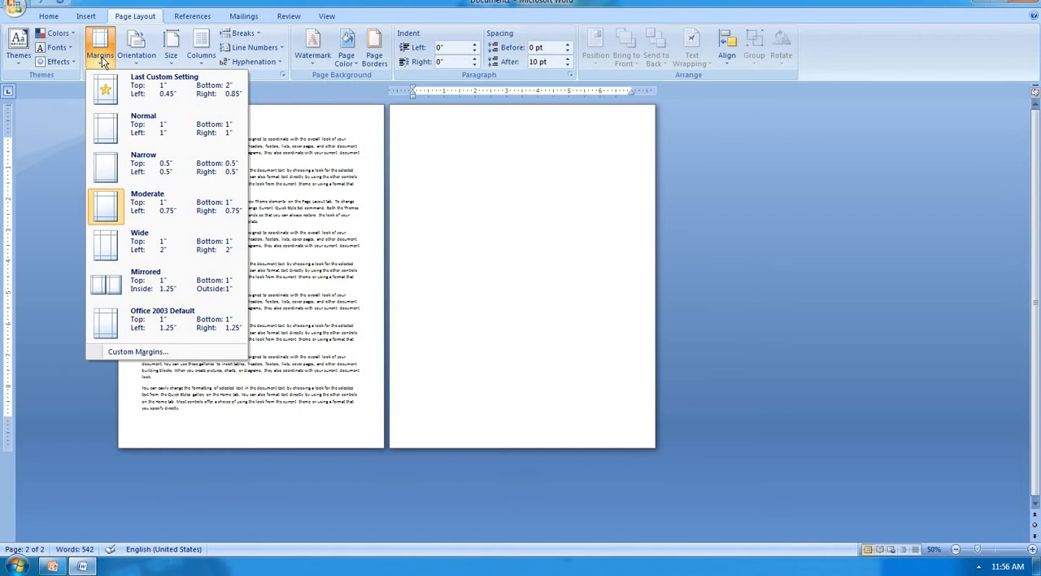
click(140, 352)
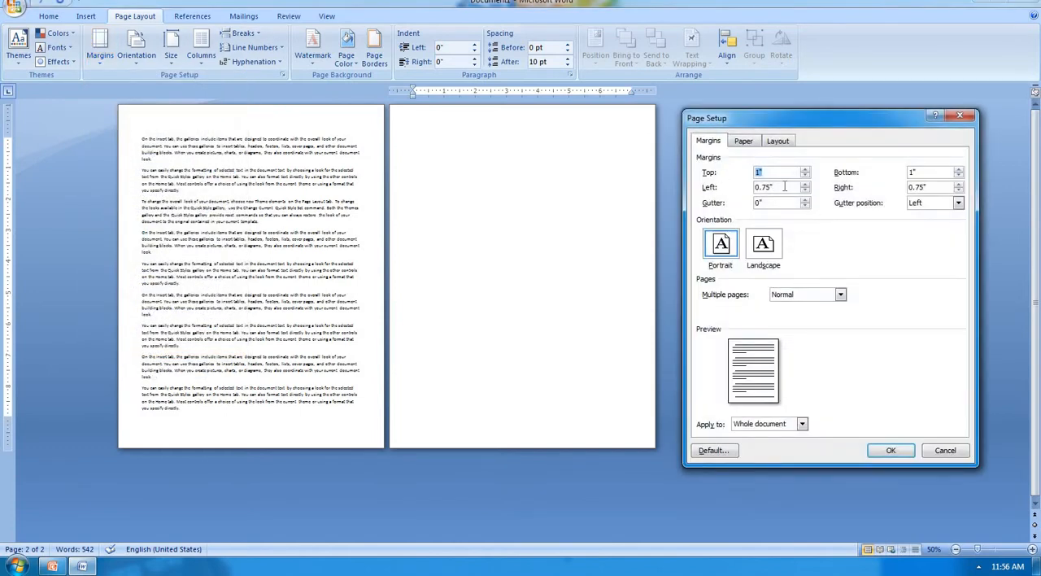
text(1)
key(Tab)
text(2)
key(Tab)
text(0.25)
key(Tab)
text(0.75)
click(891, 451)
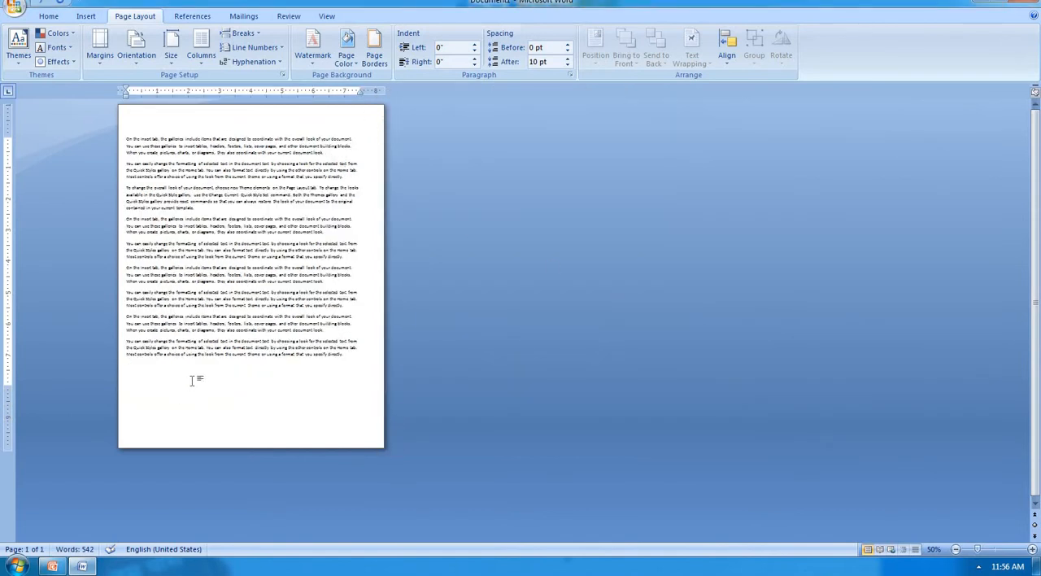
Step: Add a 2.2-inch gutter to the whole document with the gutter position set to Left
click(104, 62)
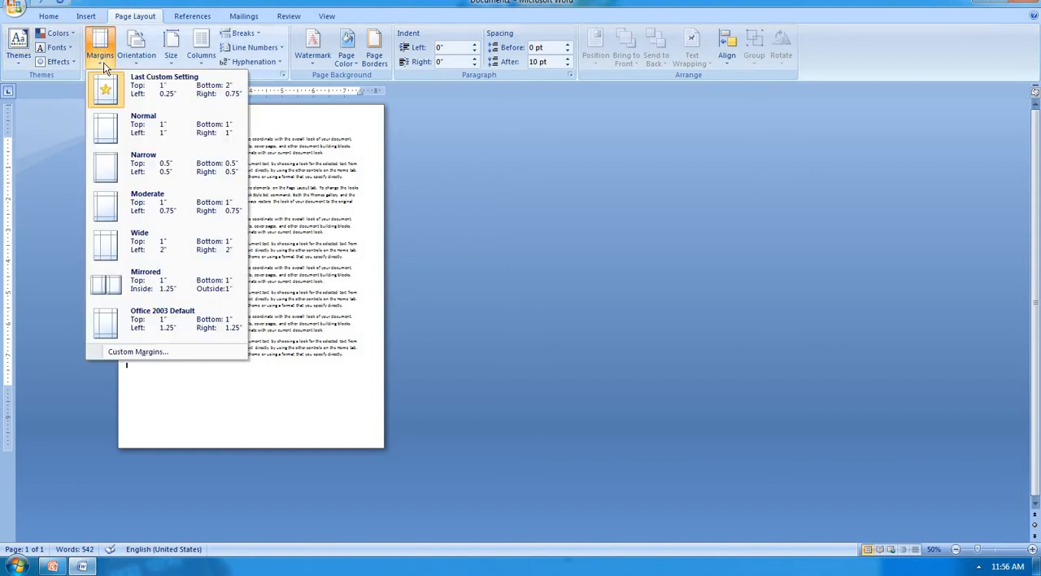
click(154, 352)
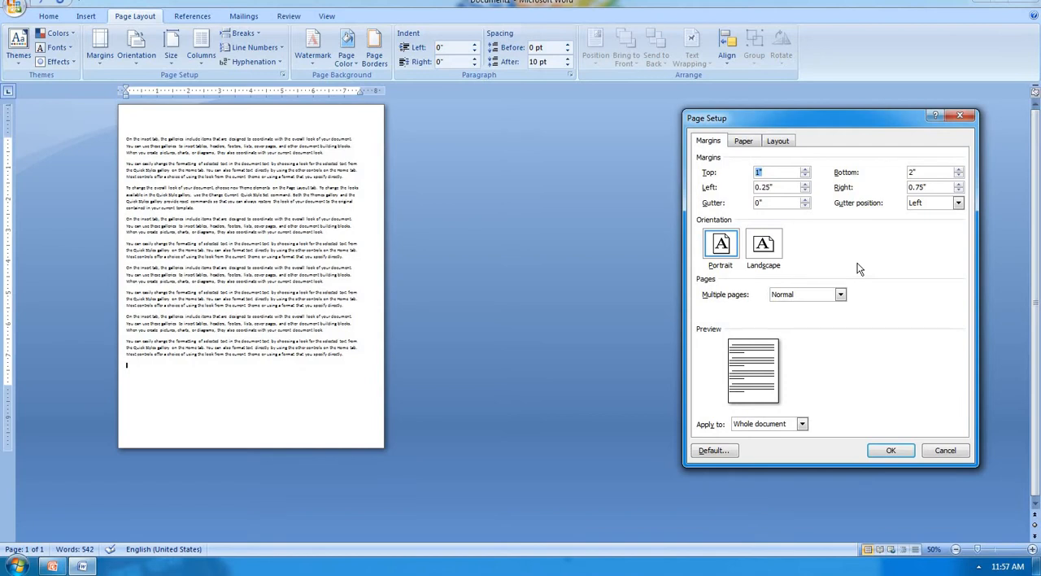
click(958, 203)
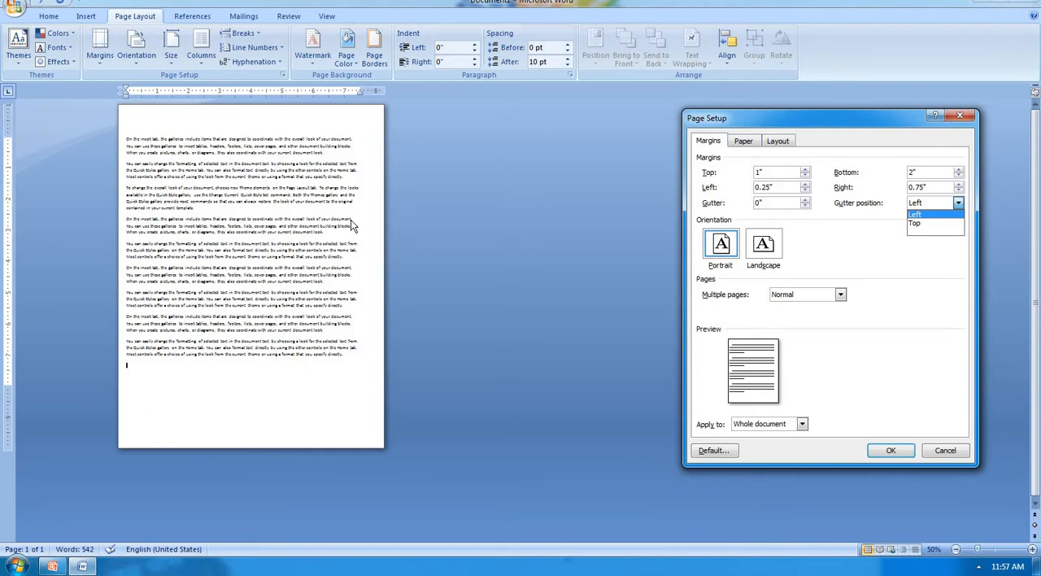
click(930, 215)
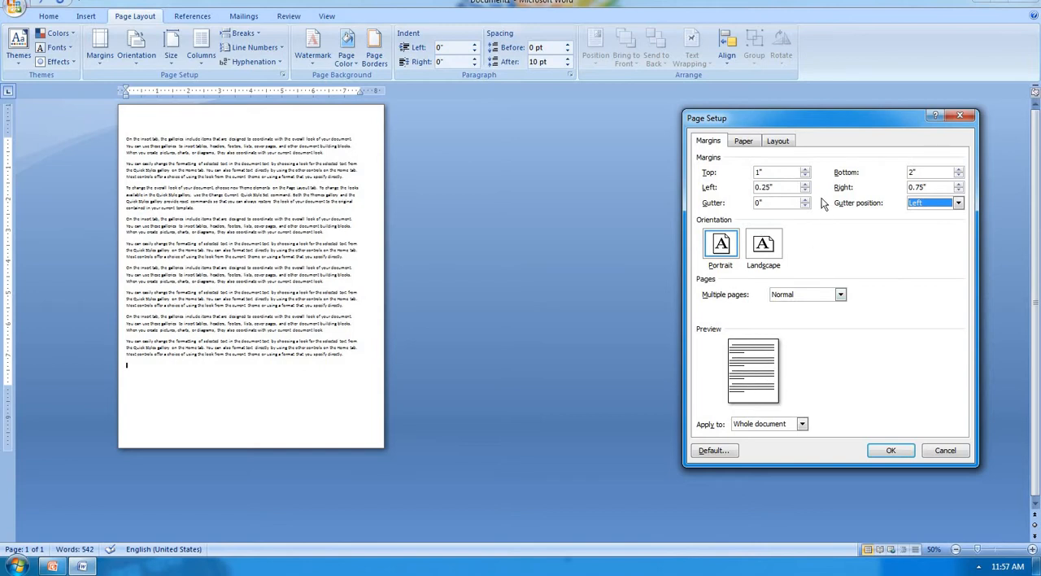
drag(824, 111, 633, 121)
click(616, 206)
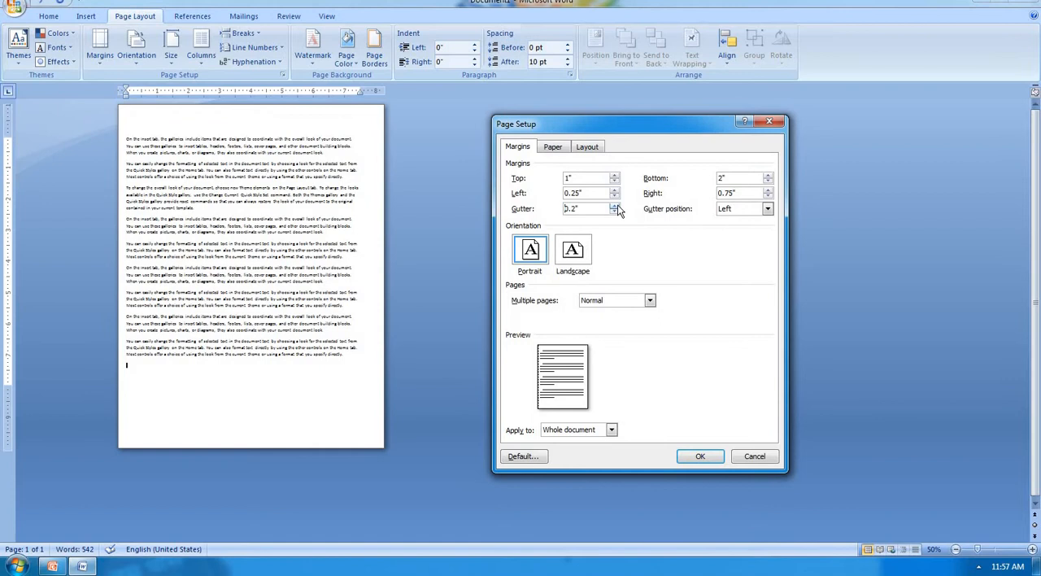
click(616, 206)
click(616, 206)
click(616, 206)
click(615, 206)
click(616, 206)
click(616, 206)
click(615, 205)
click(616, 205)
click(616, 206)
click(616, 206)
click(615, 206)
click(616, 206)
click(616, 206)
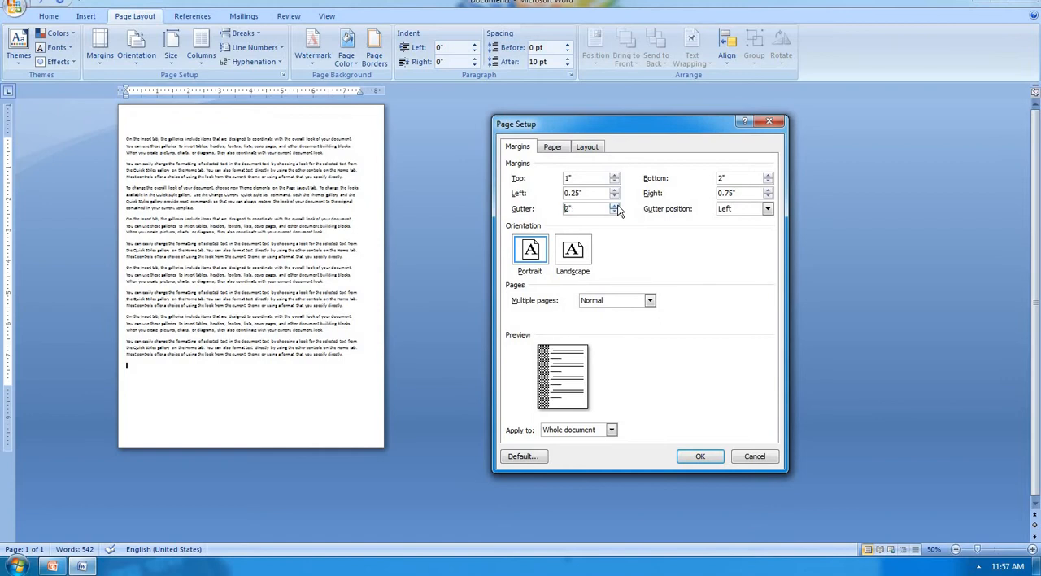
click(616, 205)
click(616, 206)
click(700, 456)
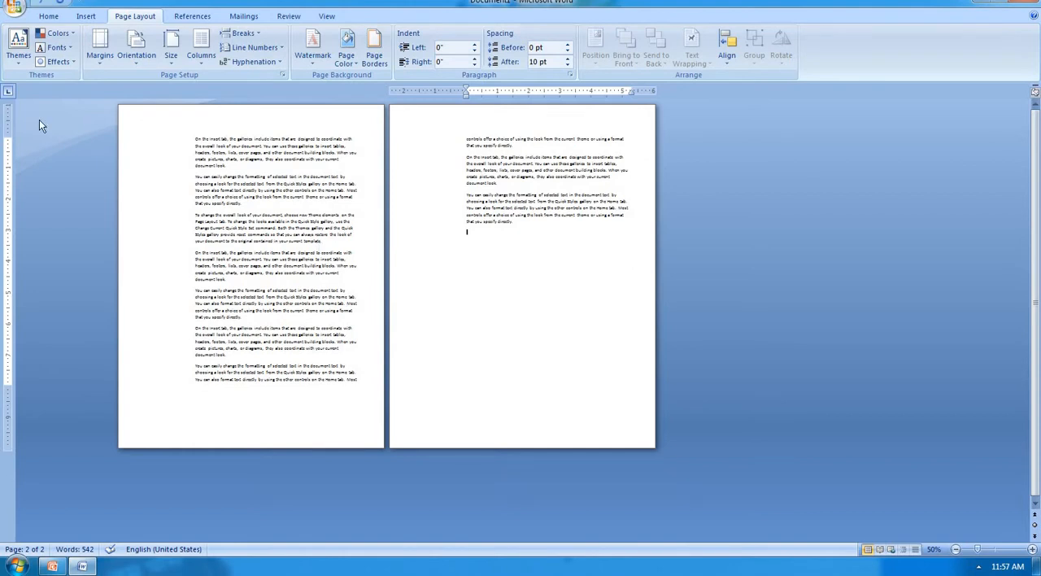
Step: Reset the gutter to 0 and set the left, right and bottom page margins to 1 inch
click(97, 60)
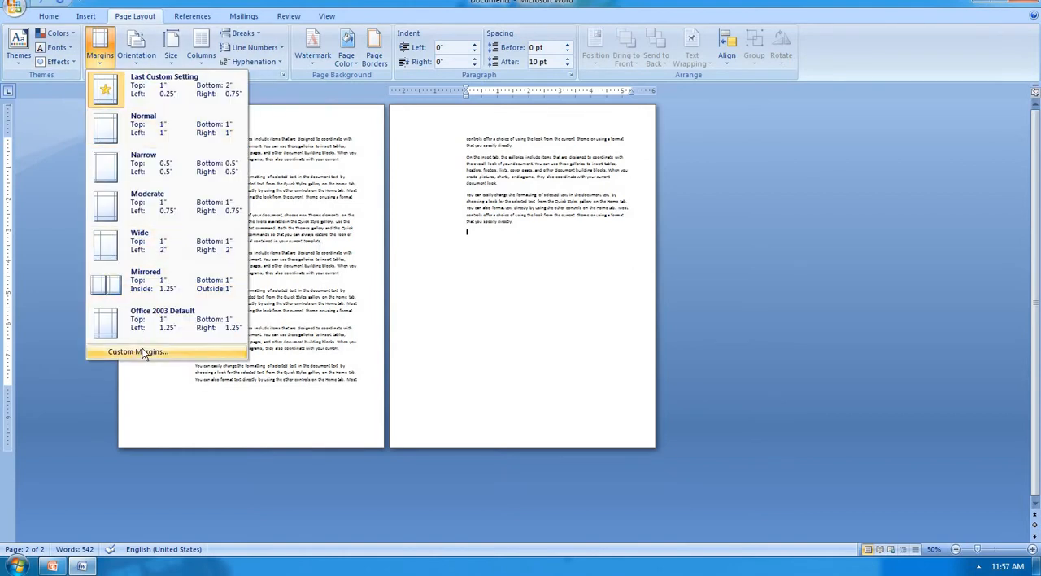
click(138, 348)
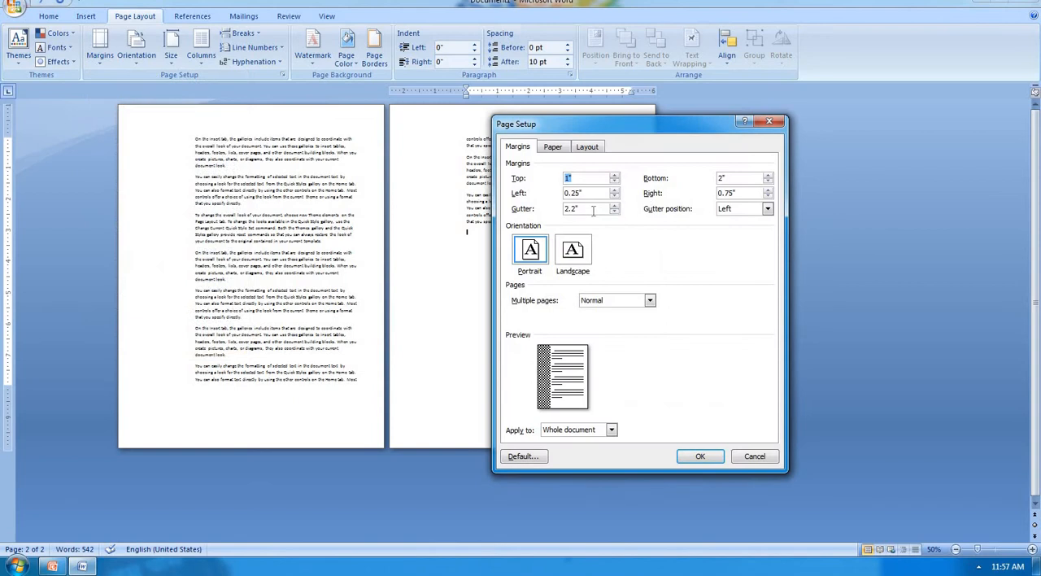
drag(594, 210, 517, 210)
drag(590, 191, 521, 193)
text(1)
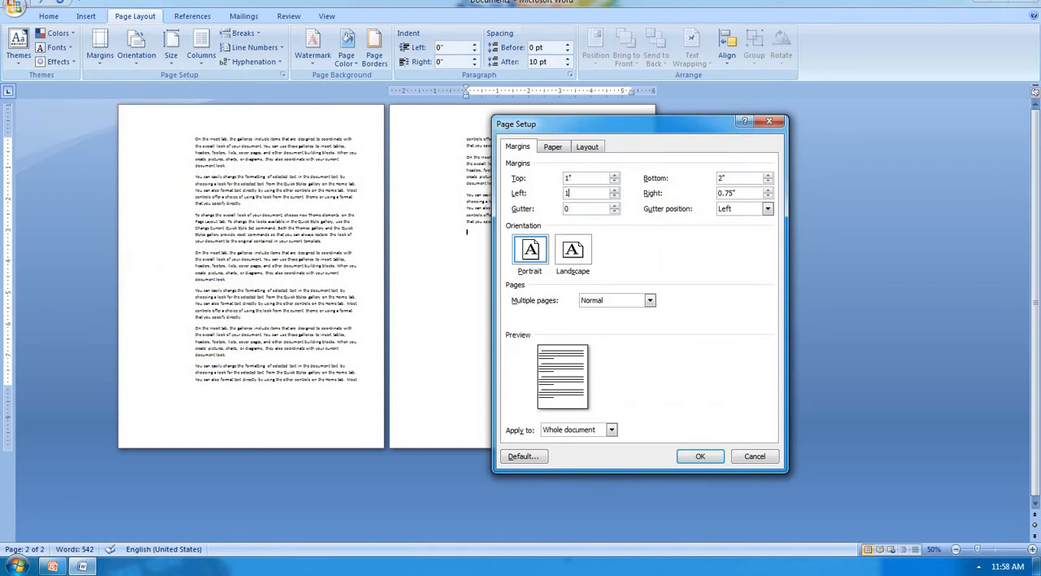
key(Tab)
text(1)
drag(732, 178, 699, 177)
text(1)
click(690, 453)
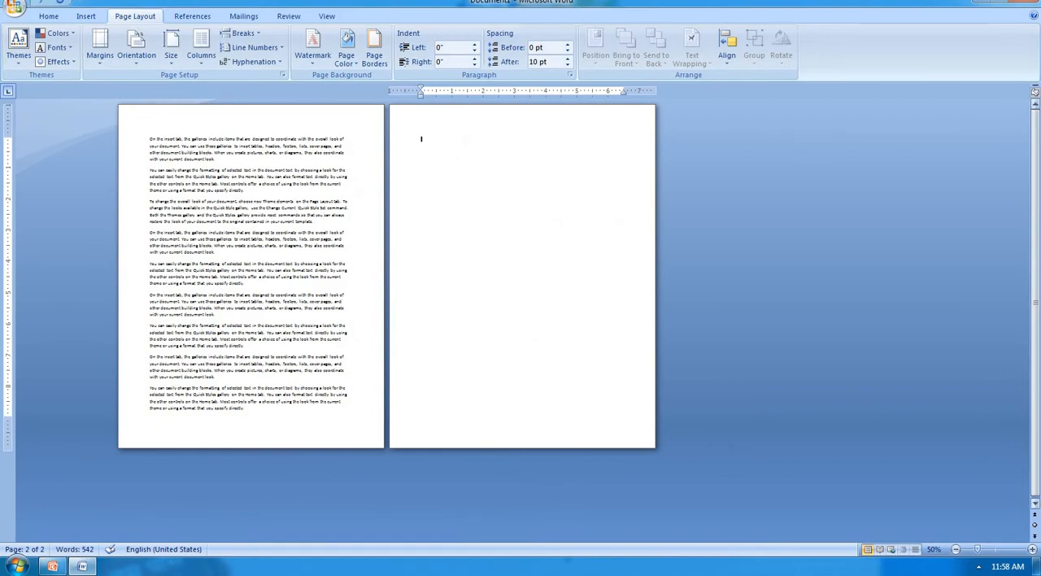
Step: Insert more sample paragraphs at the document's end with the rand function, enough to fill five pages
text(=ran)
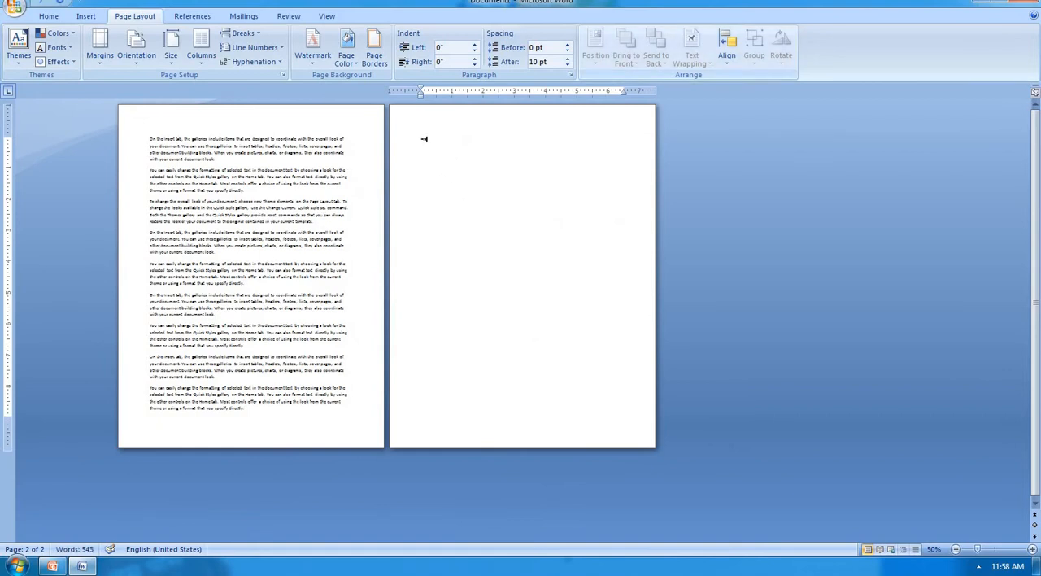
text(d())
key(Return)
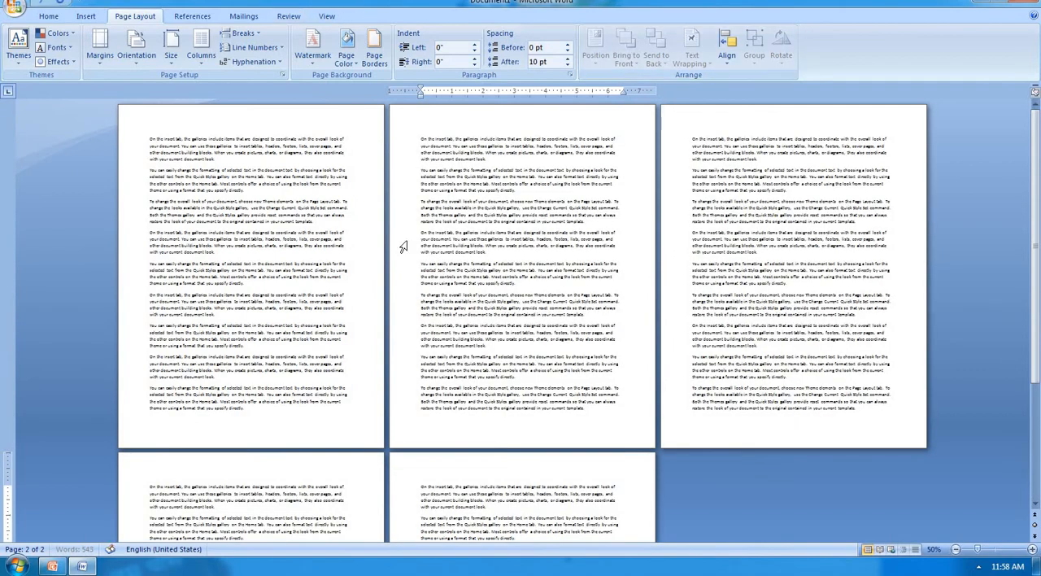
Step: Select all text on the first page and enter custom top, bottom, left and right margins of 0.5 inch for it
scroll(410, 251, down, 4)
scroll(410, 251, up, 2)
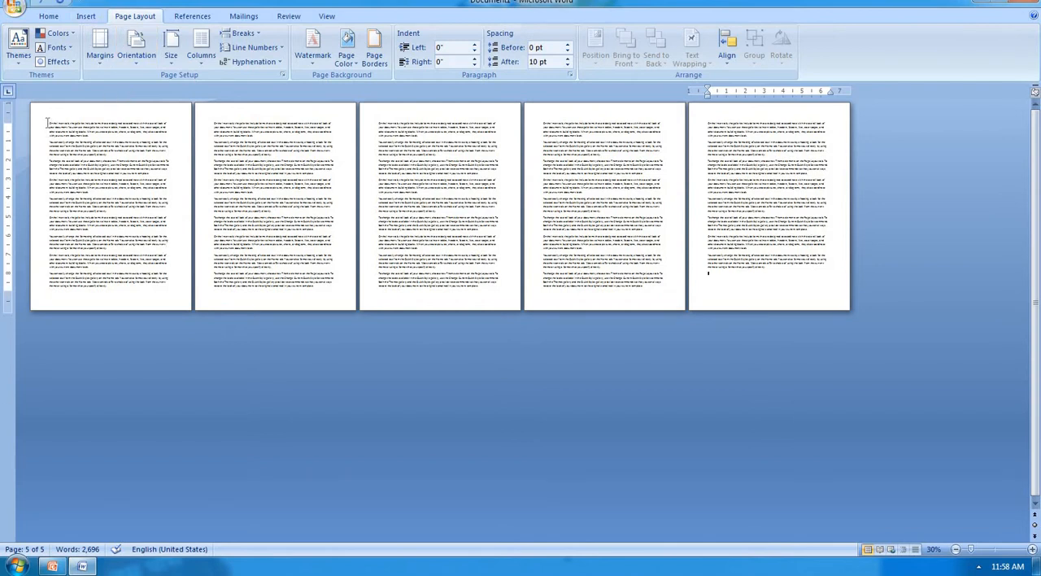
drag(48, 122, 165, 253)
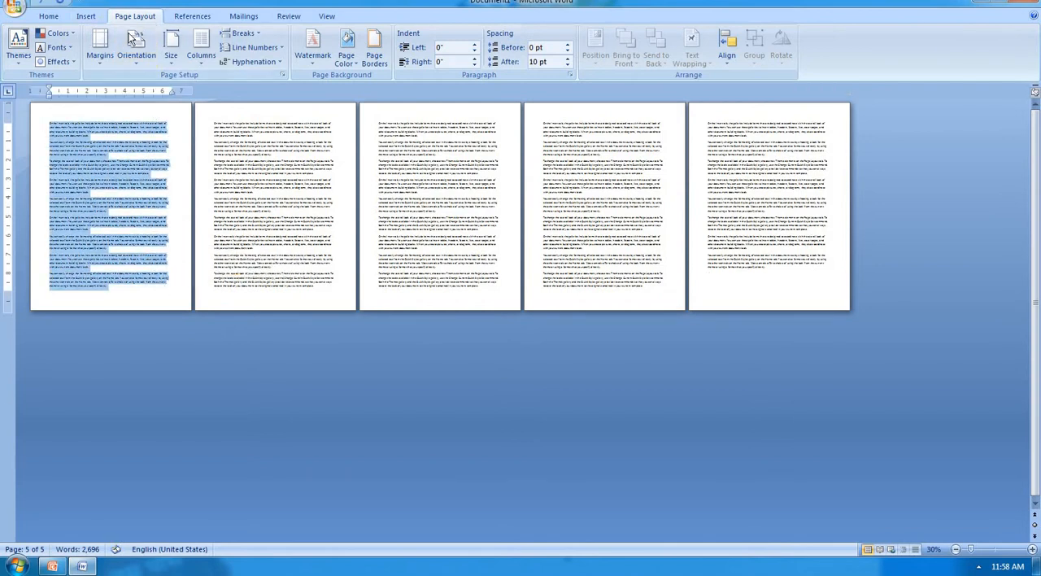
click(95, 57)
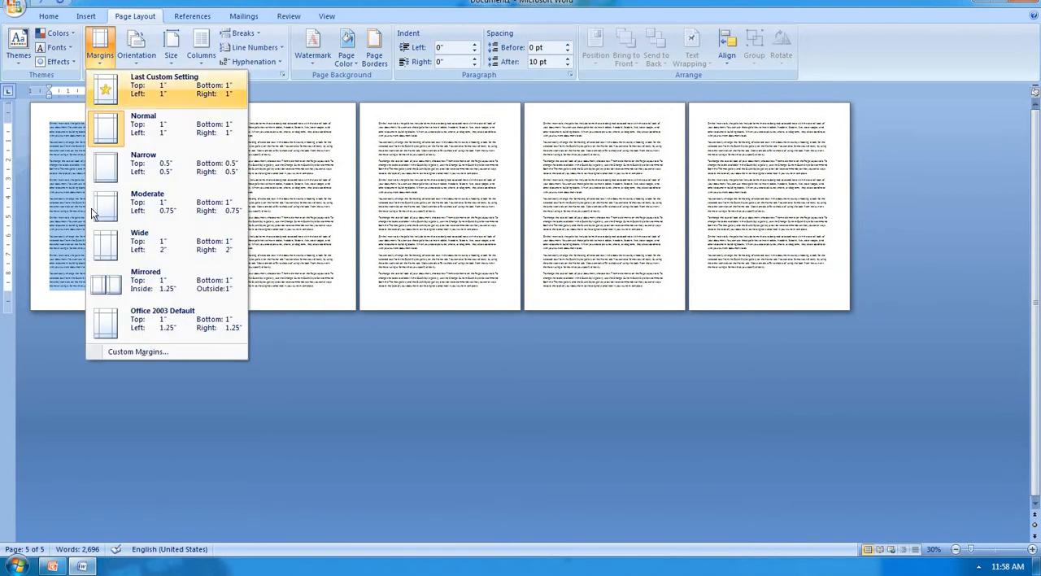
click(131, 351)
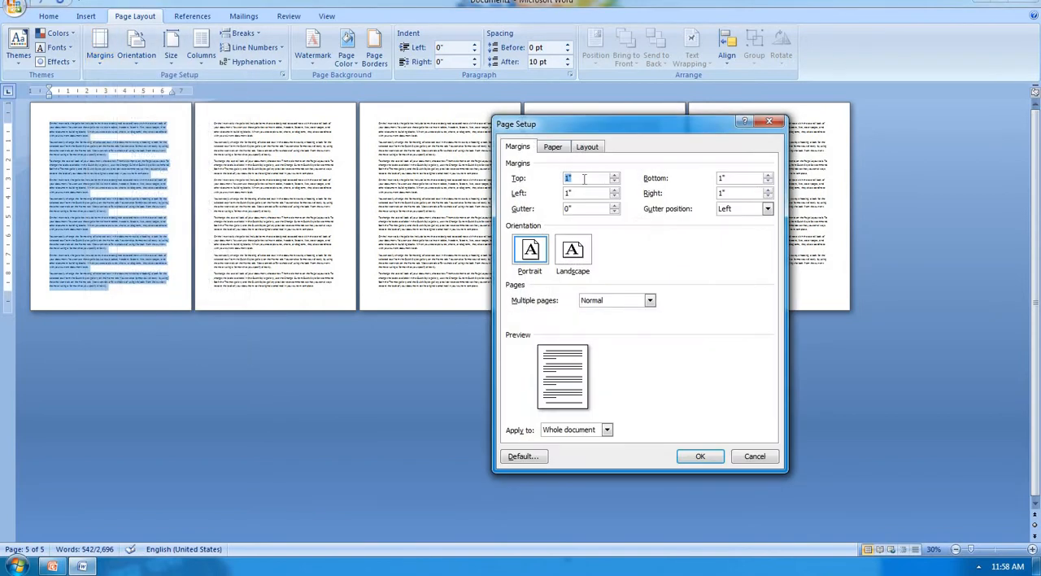
text(0.5)
key(Tab)
text(0.)
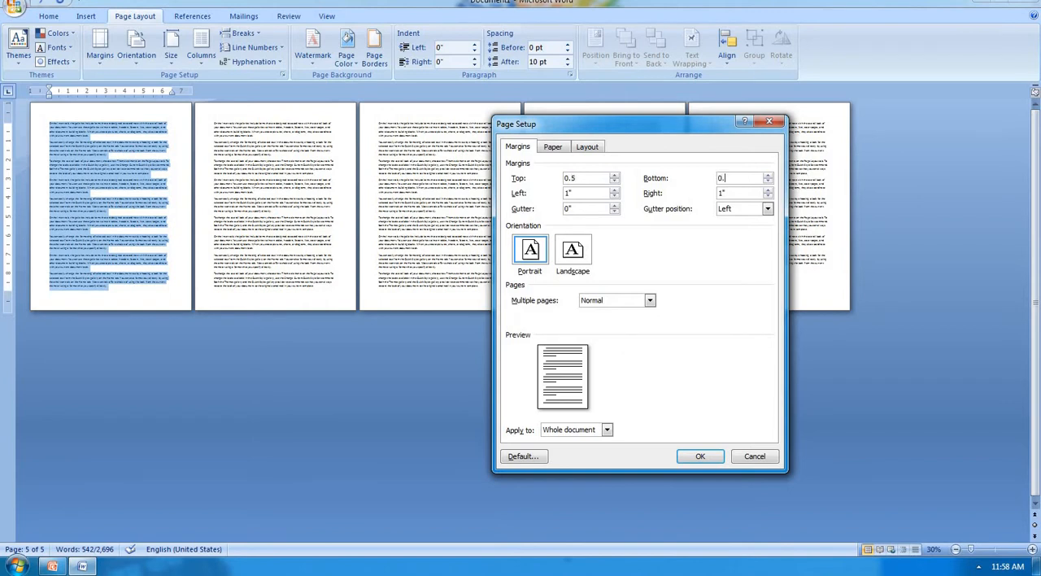
text(5)
key(Tab)
text(0.5)
key(Tab)
text(0.5)
Step: Apply the custom margins to the selected text only
click(606, 432)
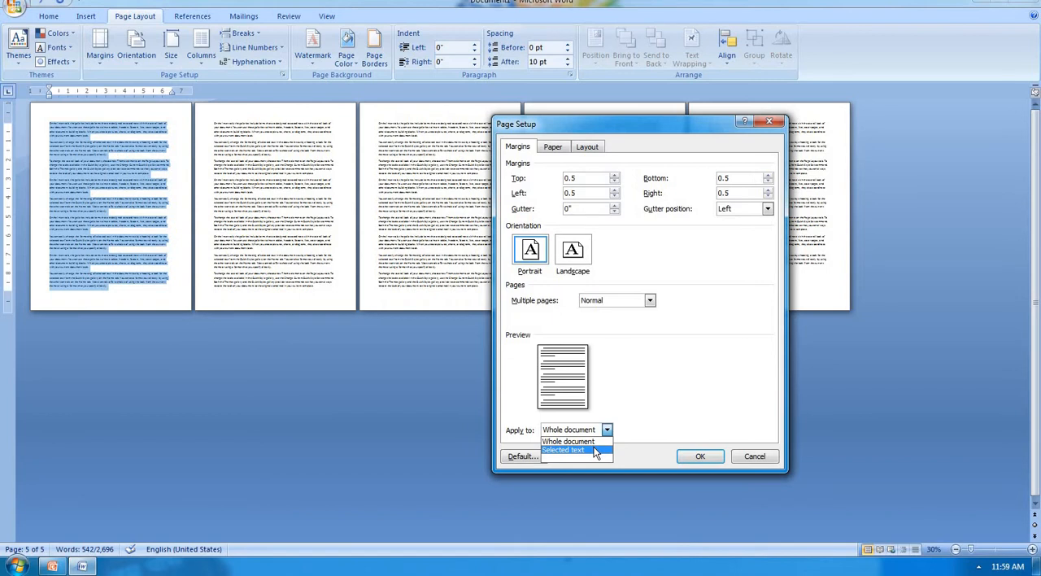
click(596, 450)
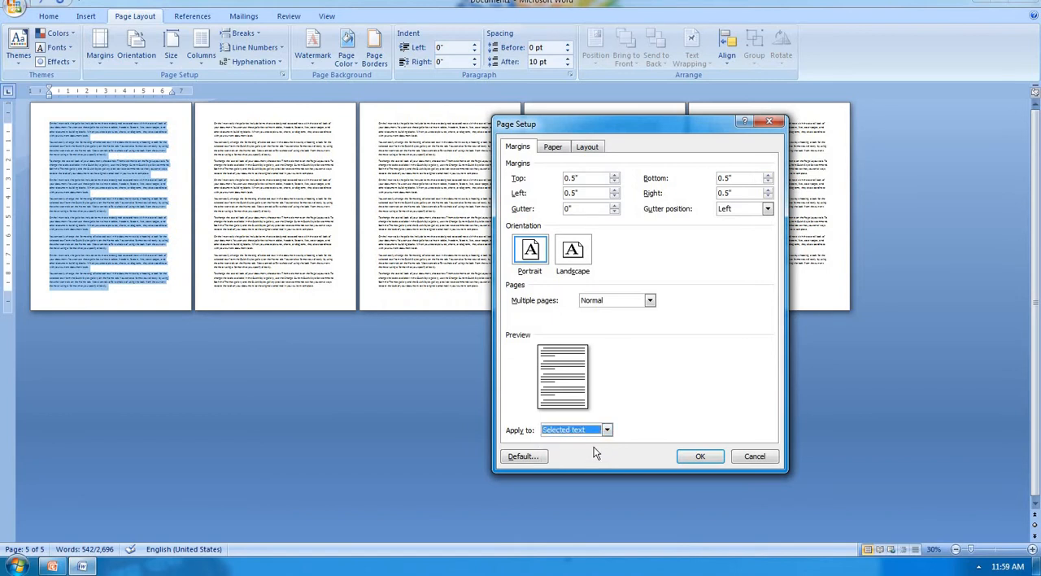
click(701, 458)
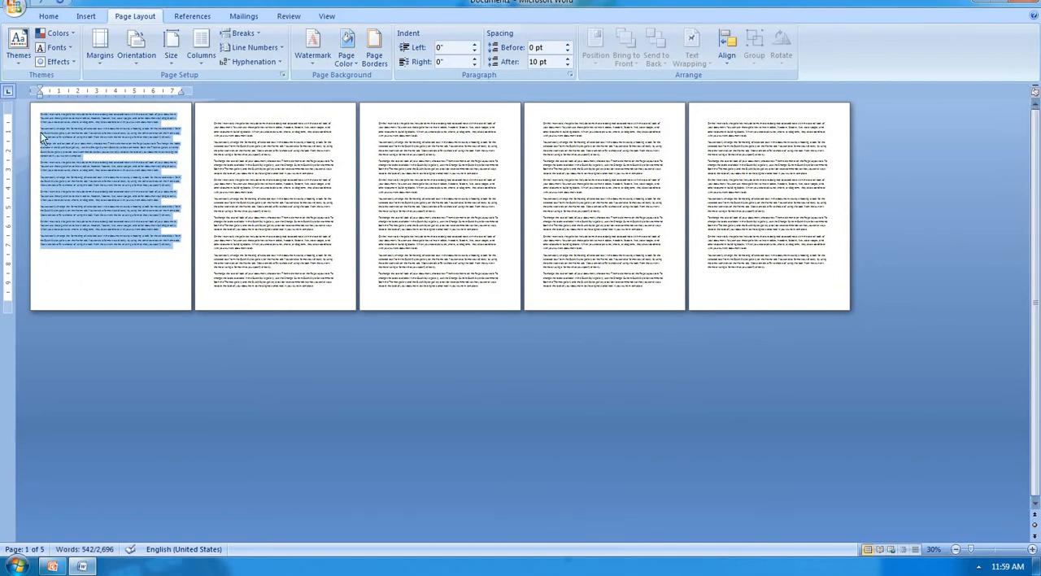
Step: Apply the Normal margin preset to the first page's selected text and clear the selection
click(108, 62)
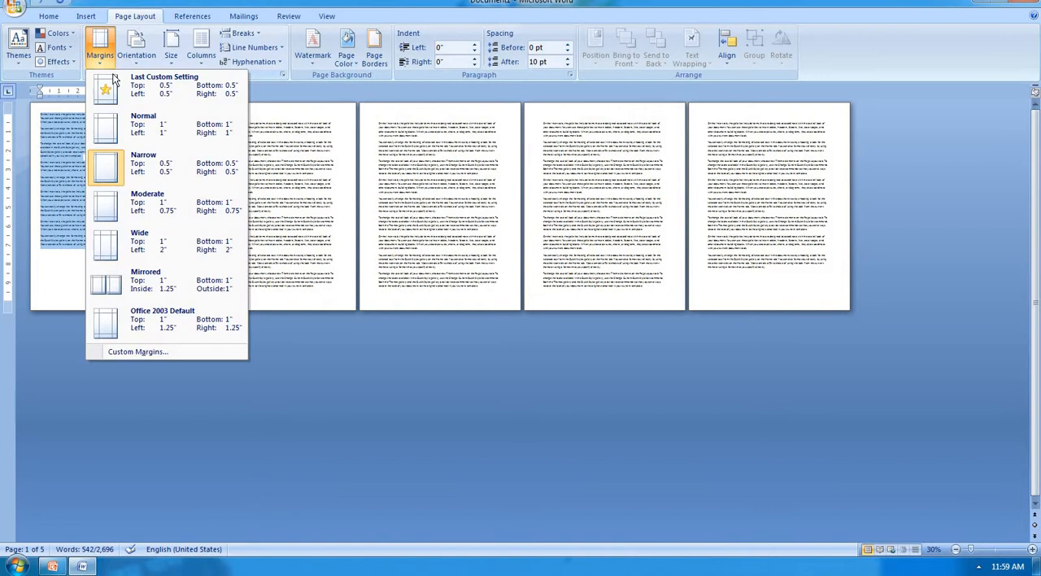
click(134, 136)
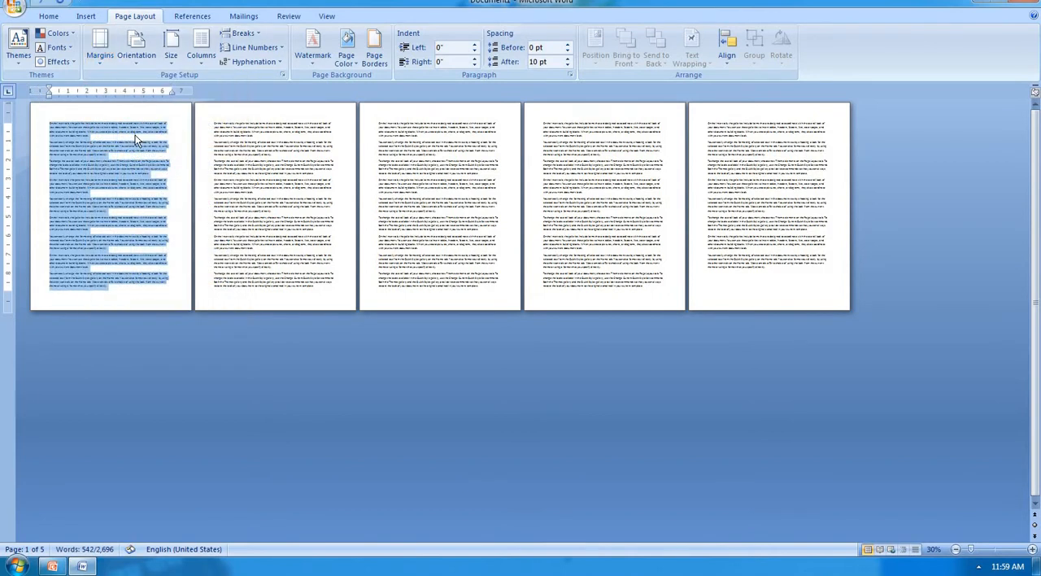
click(188, 166)
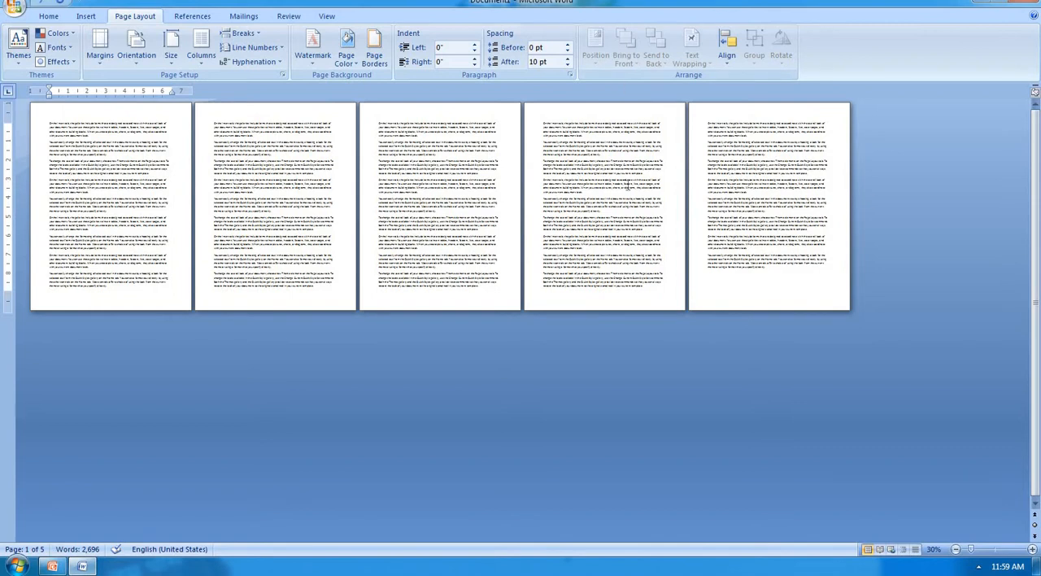
Step: Try the Landscape page orientation and undo the change
click(136, 52)
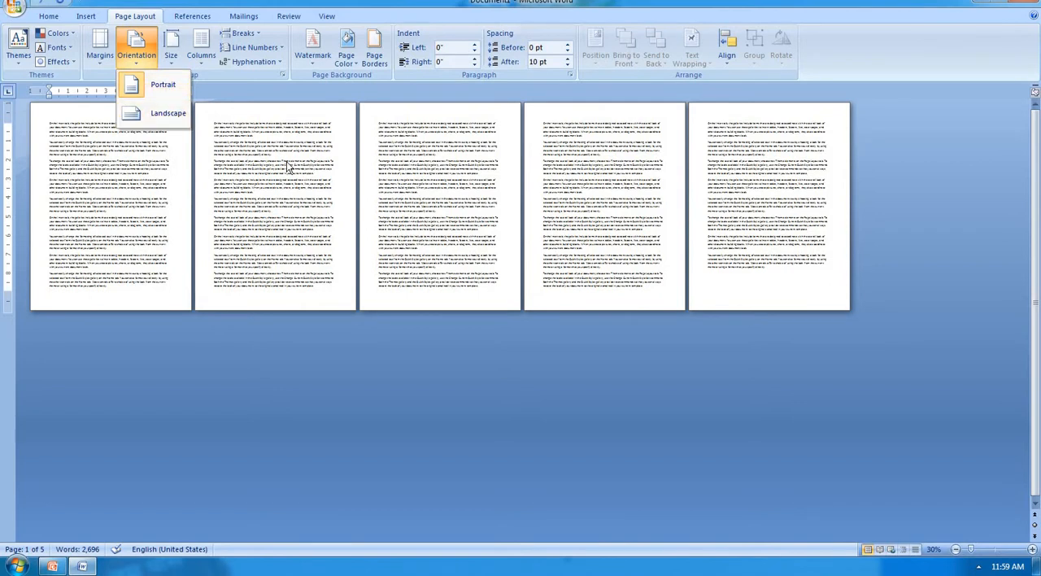
click(152, 119)
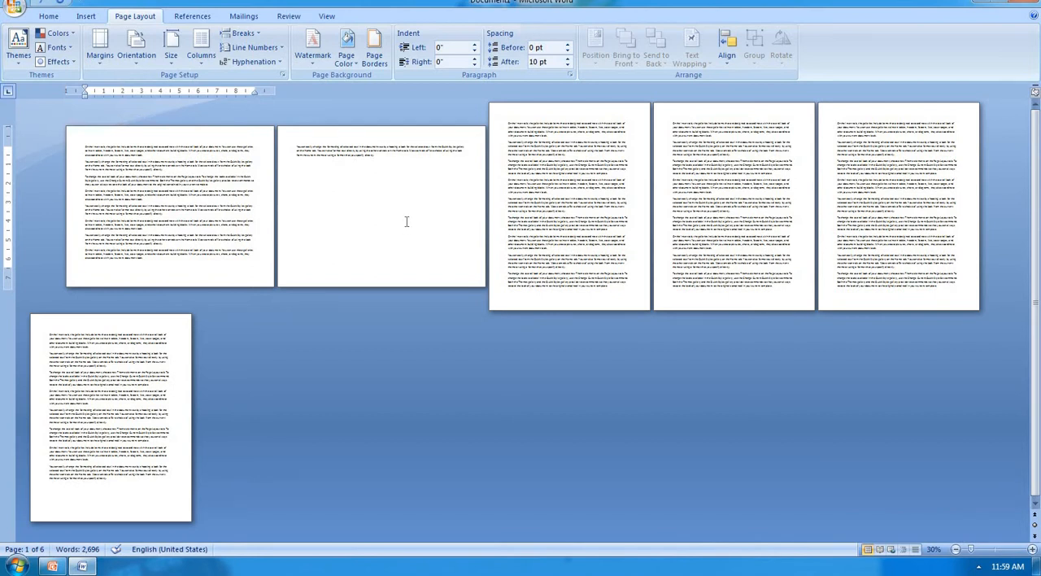
key(ctrl+z)
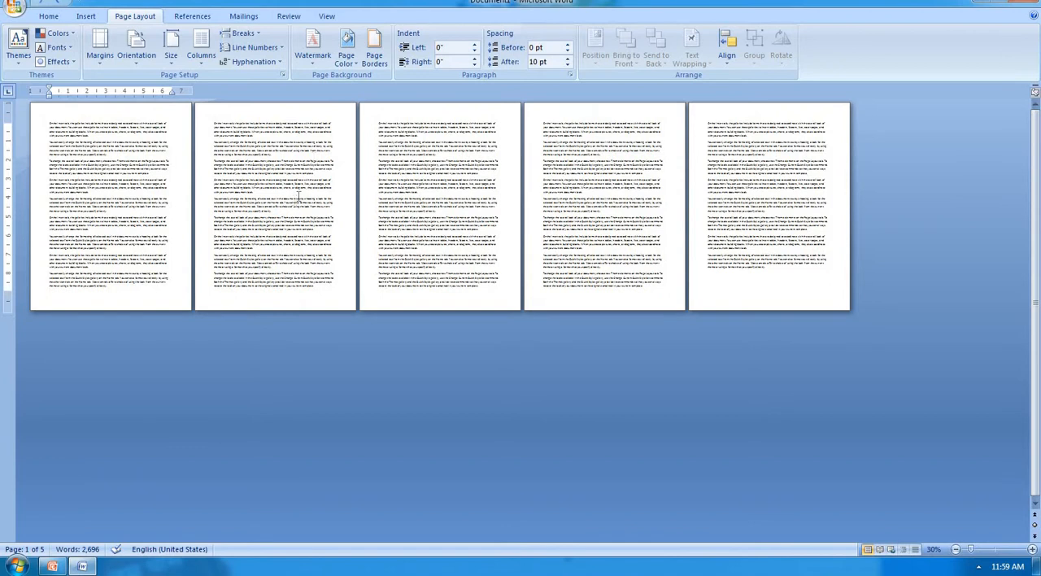
Step: Delete all of the document's text and generate new sample paragraphs with =rand()
key(ctrl+a)
key(Delete)
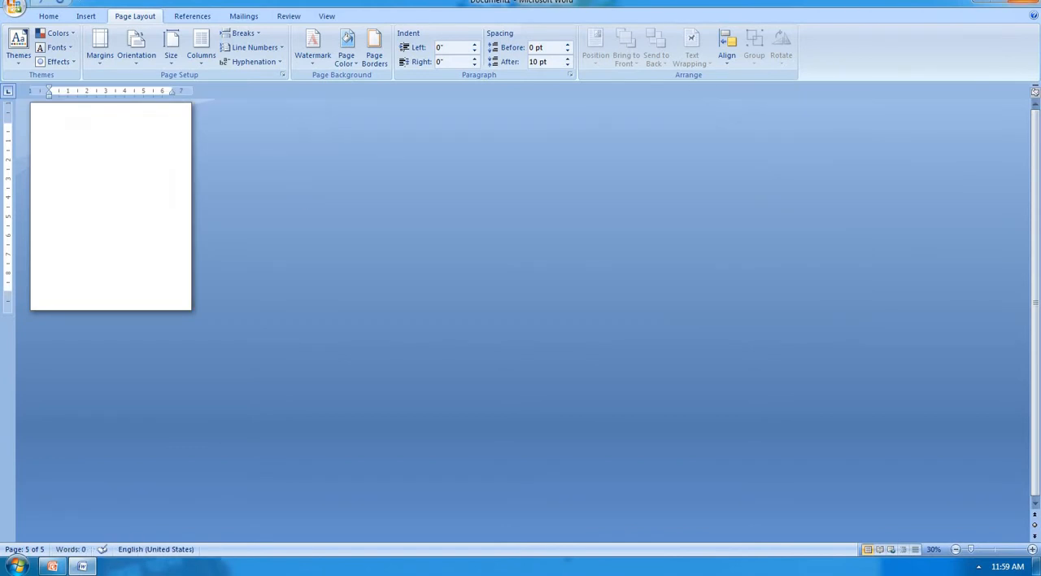
text(=rand())
key(Return)
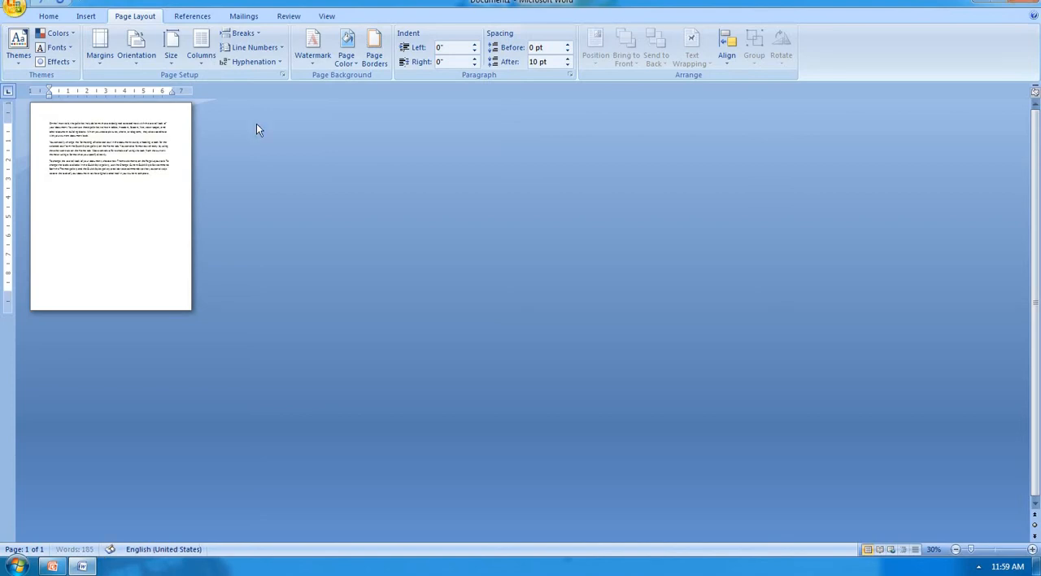
Step: Copy all of the sample text and paste it repeatedly until the text reaches a fourth page
key(ctrl+a)
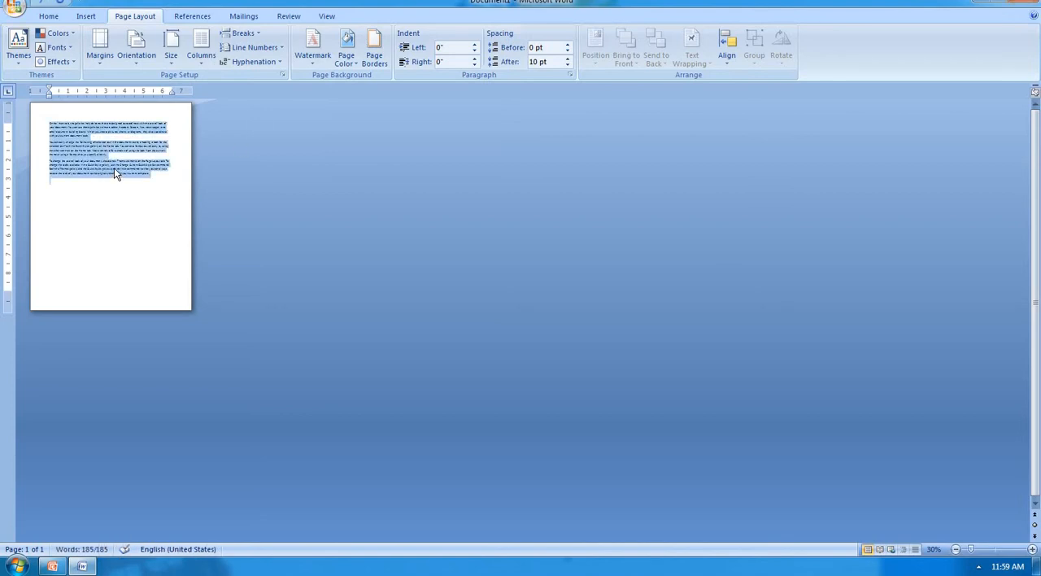
key(ctrl+c)
key(ctrl+v)
key(ctrl+v)
key(ctrl+v)
key(ctrl+v)
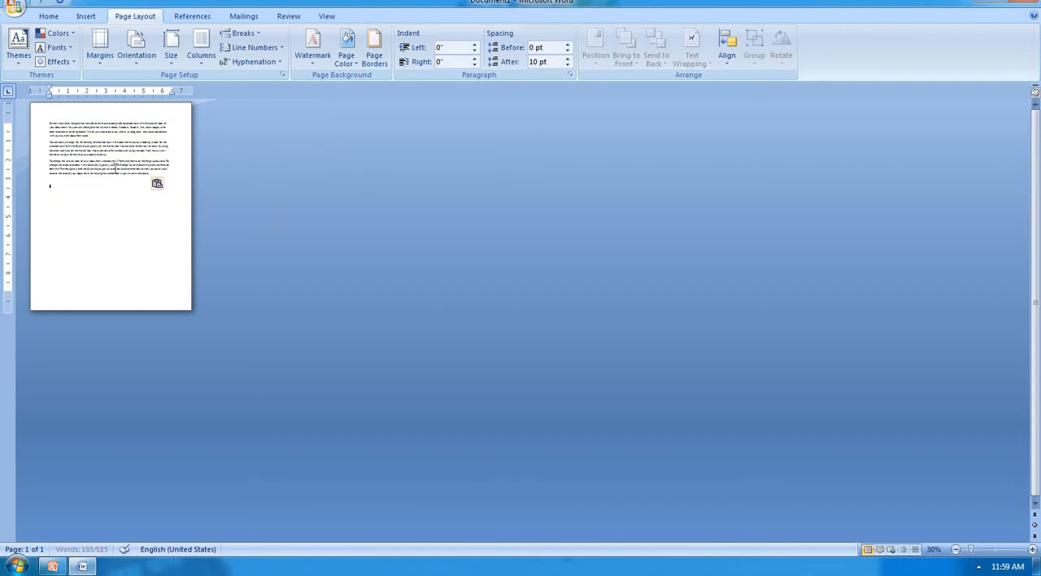
key(ctrl+v)
key(ctrl+v)
key(ctrl+v)
key(ctrl+v)
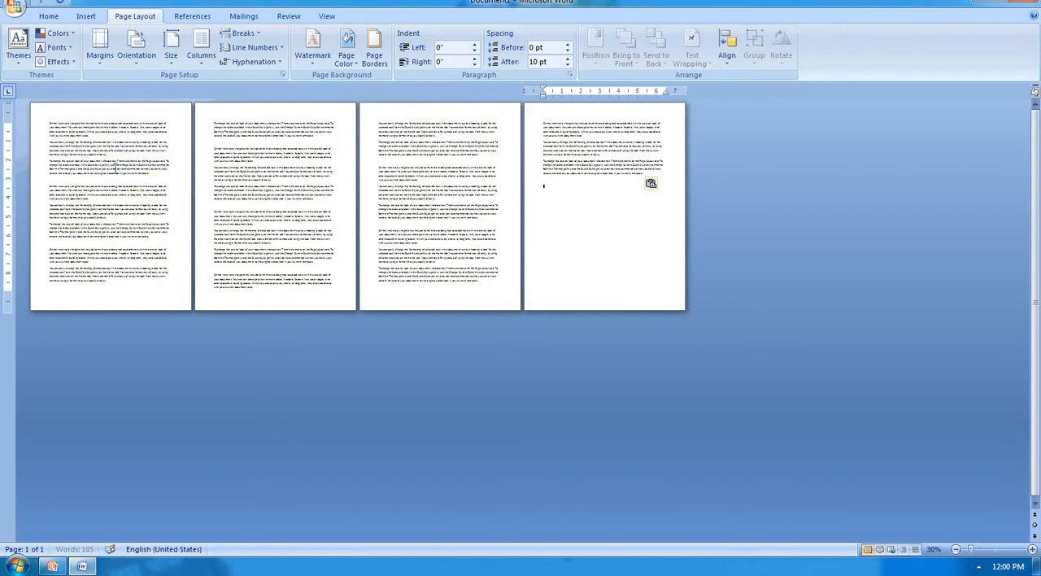
Step: Apply the 1-inch custom margins to the whole document
click(100, 50)
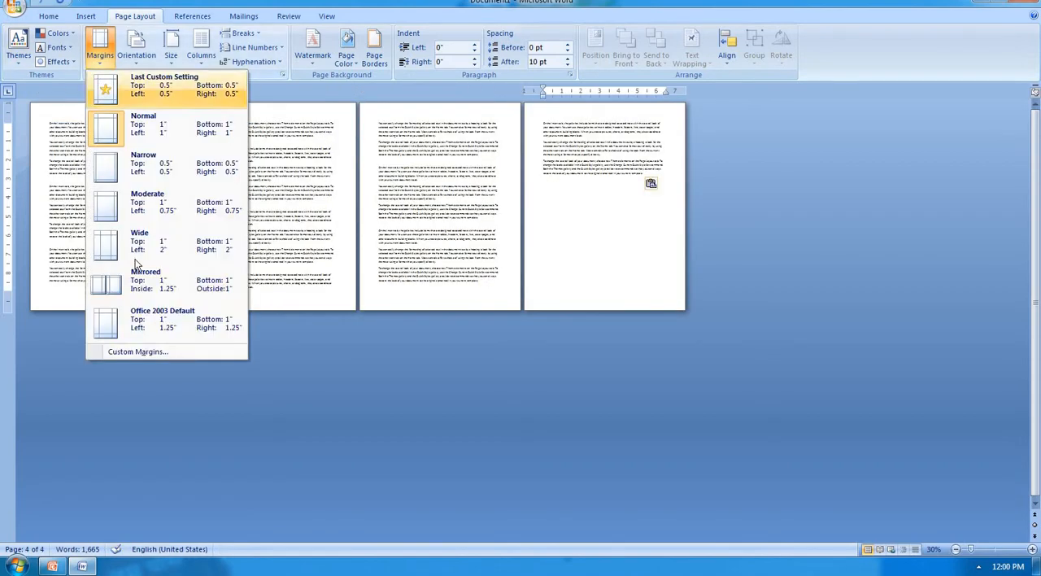
click(150, 350)
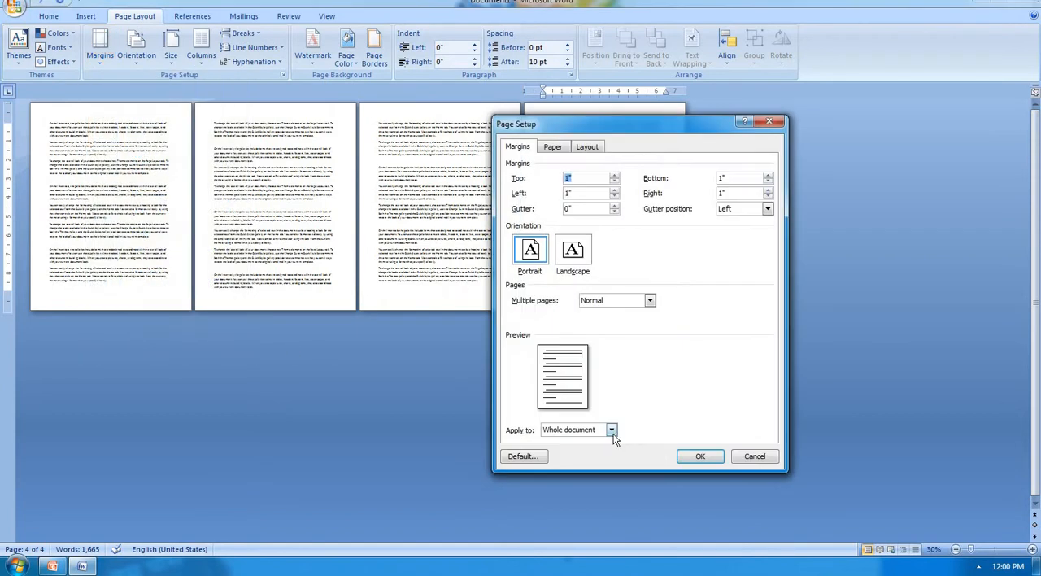
click(613, 432)
click(590, 440)
click(691, 455)
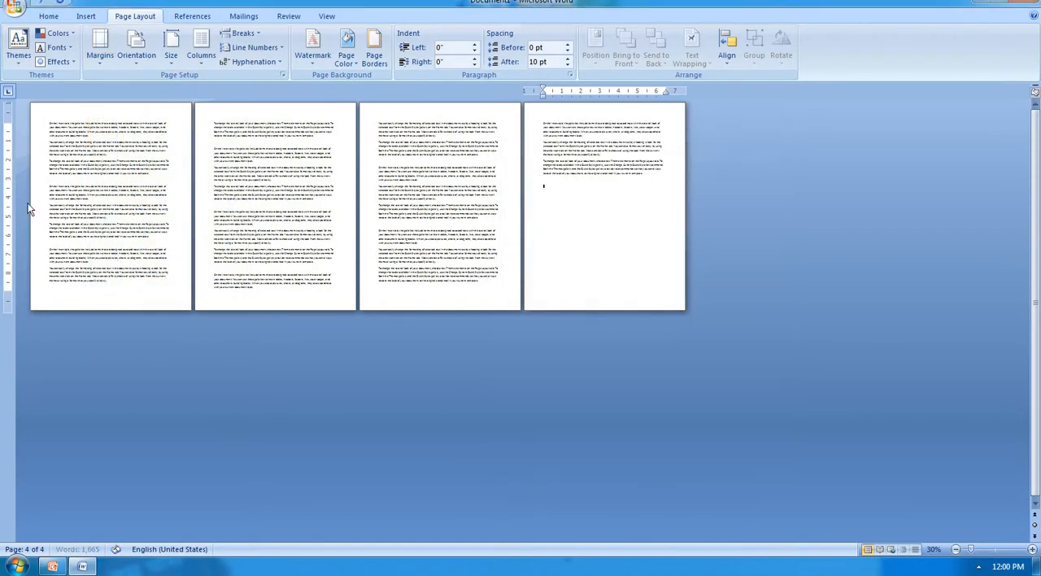
Step: Switch the document's page orientation to Landscape and back to Portrait
click(136, 55)
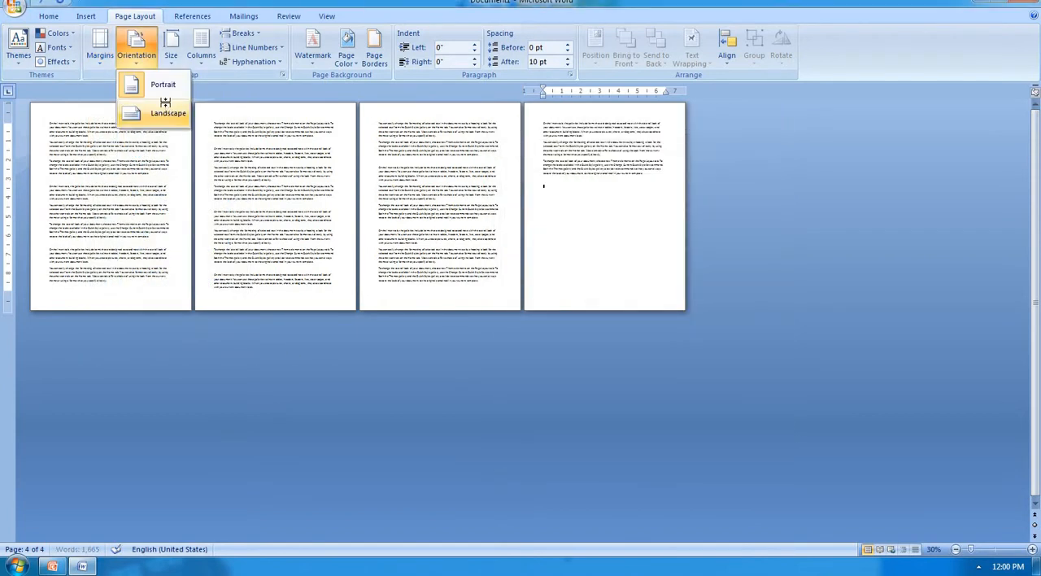
click(162, 105)
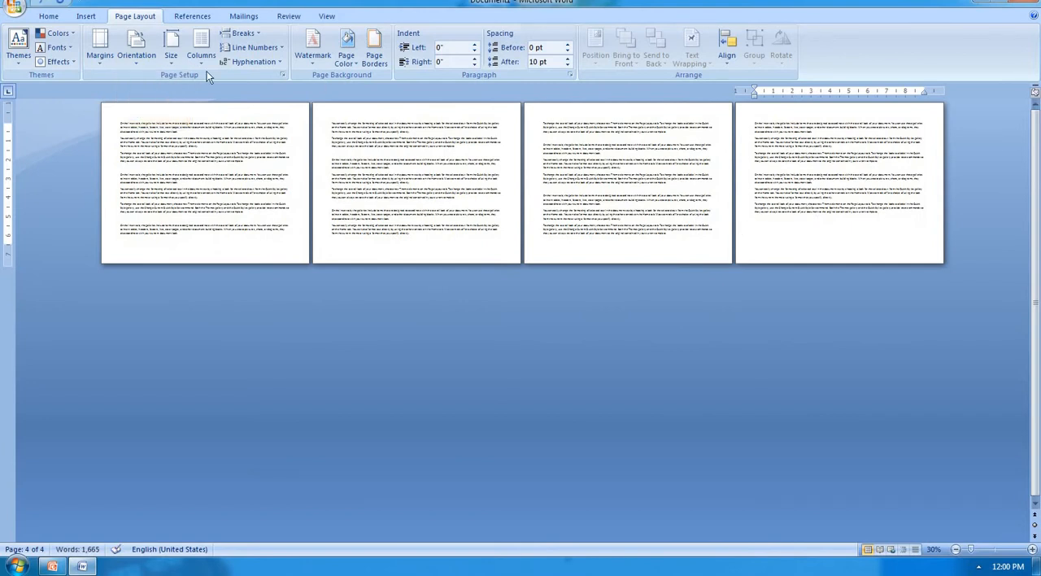
click(147, 65)
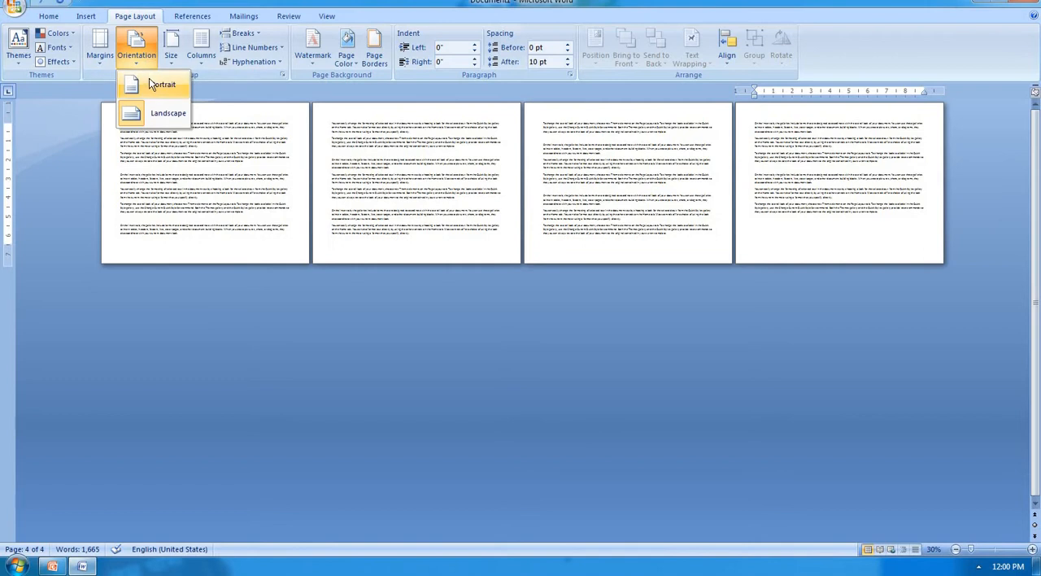
click(152, 85)
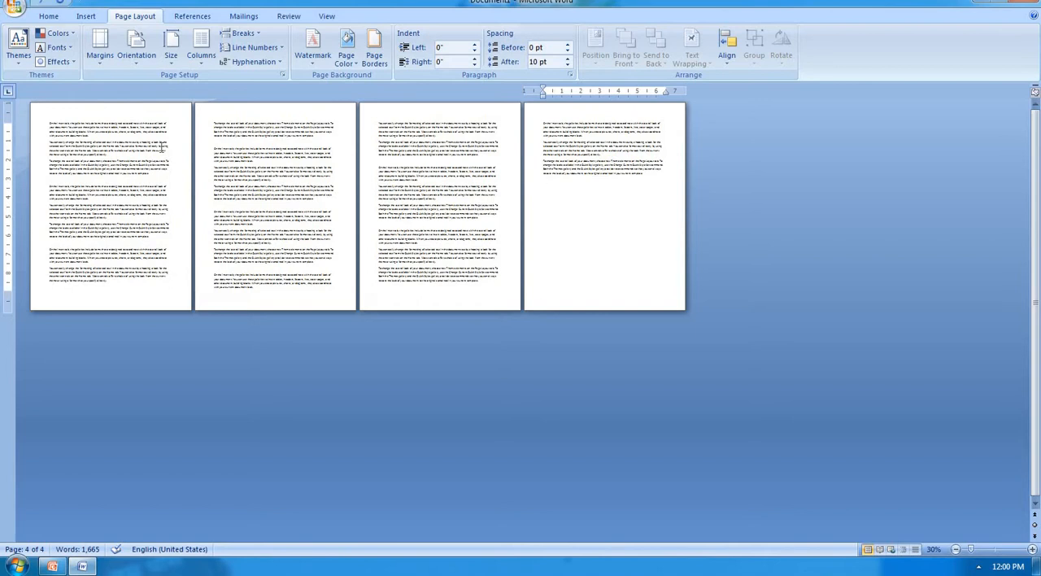
Step: Change the paper size to Tabloid (11" x 17") and after that to Legal (8.5" x 14")
click(178, 58)
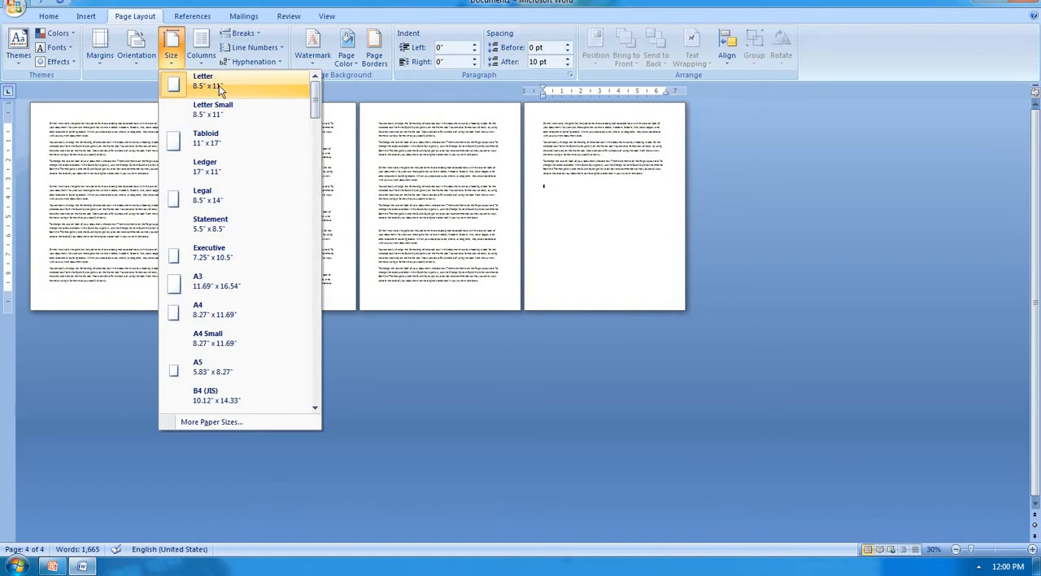
click(213, 140)
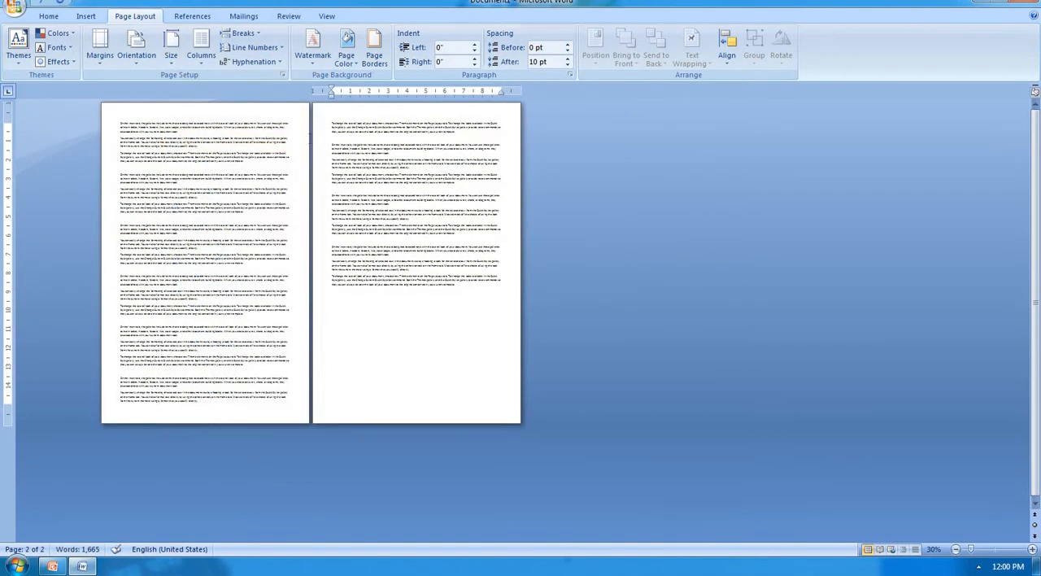
click(169, 57)
click(236, 202)
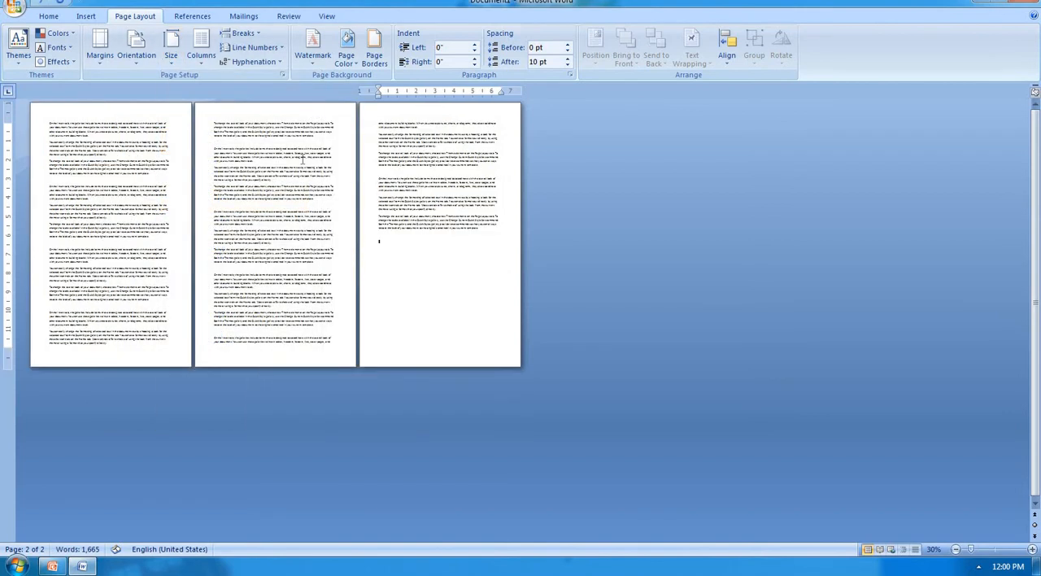
Step: Change the paper size to A3 (11.69" x 16.54") and after that to A5 (5.83" x 8.27")
click(171, 49)
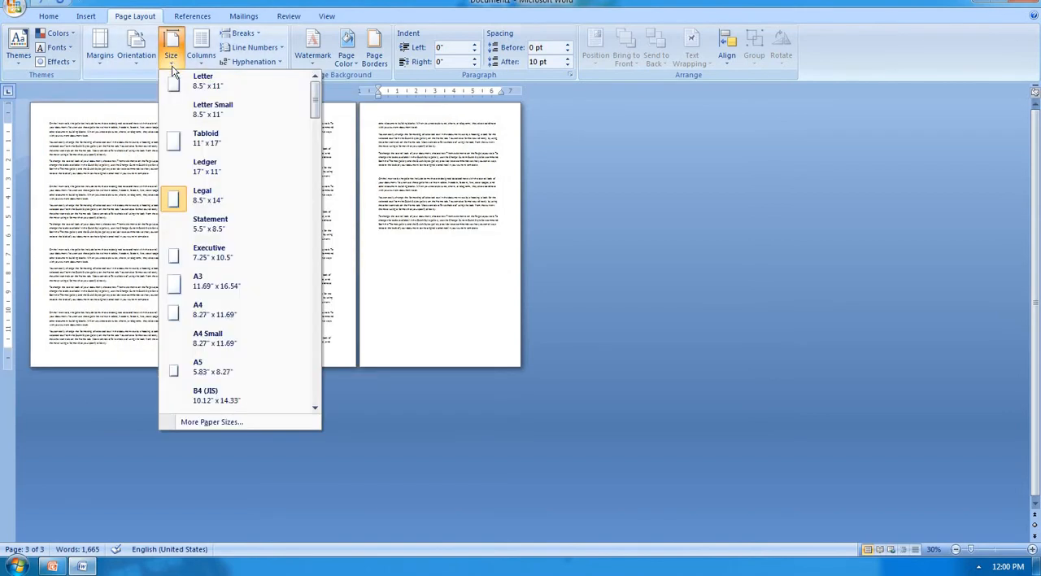
click(241, 281)
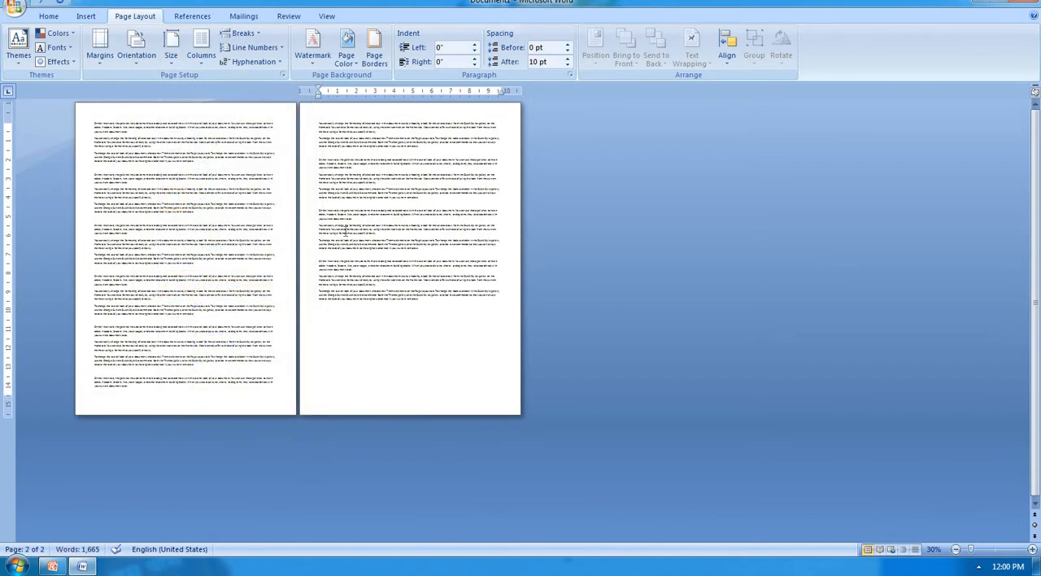
click(168, 61)
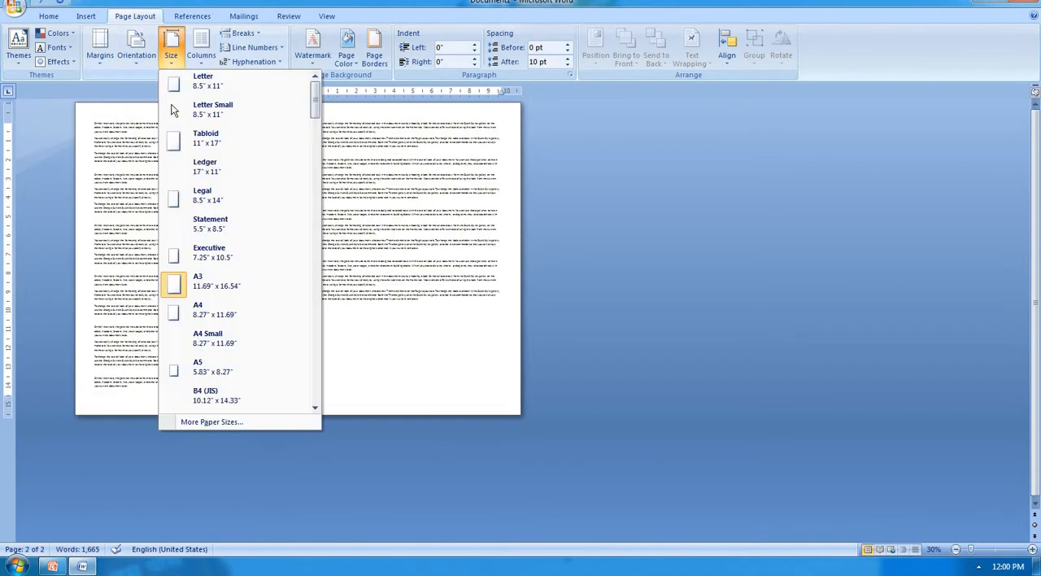
click(222, 372)
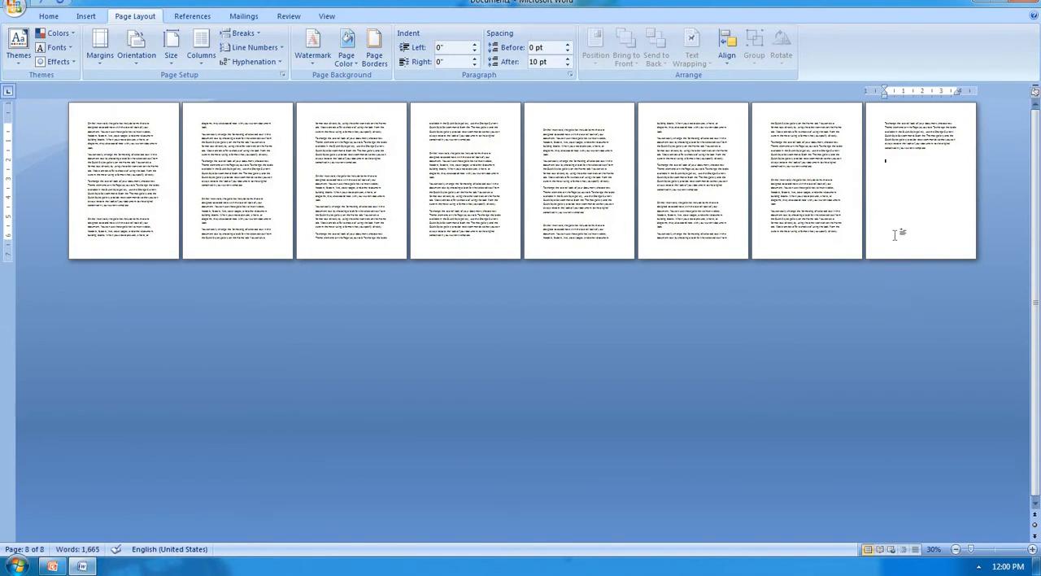
Step: Set the document's paper size to Letter (8.5" x 11")
click(179, 69)
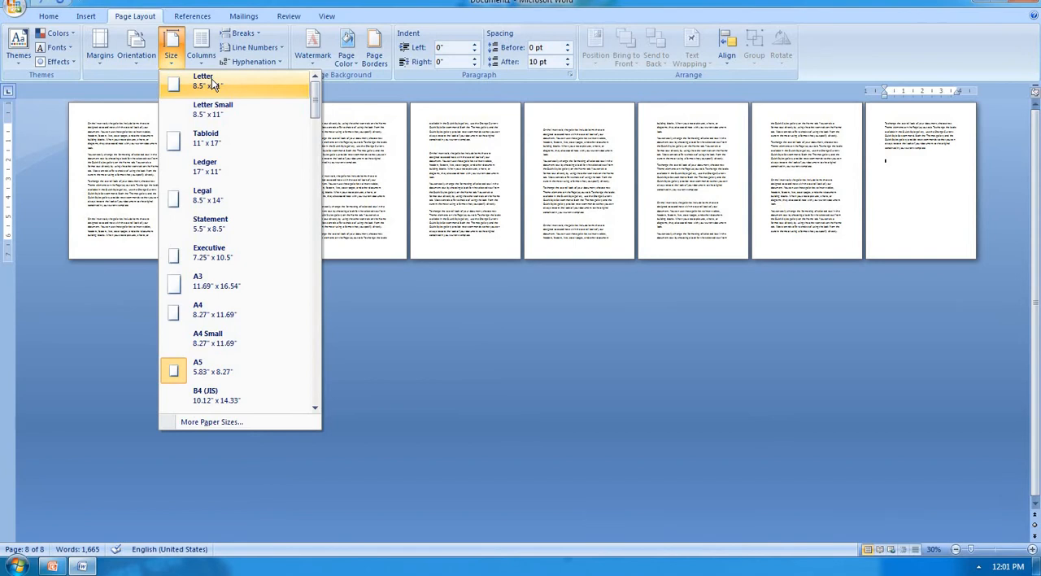
click(210, 81)
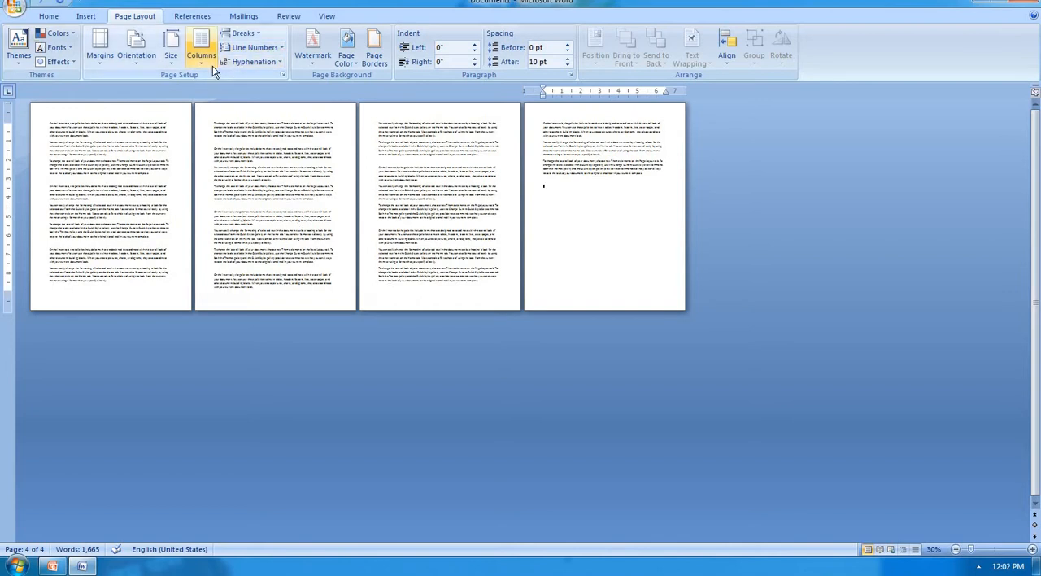
Step: Change the document's paper size to A5 (5.83" x 8.27") and back to Letter (8.5" x 11")
click(171, 59)
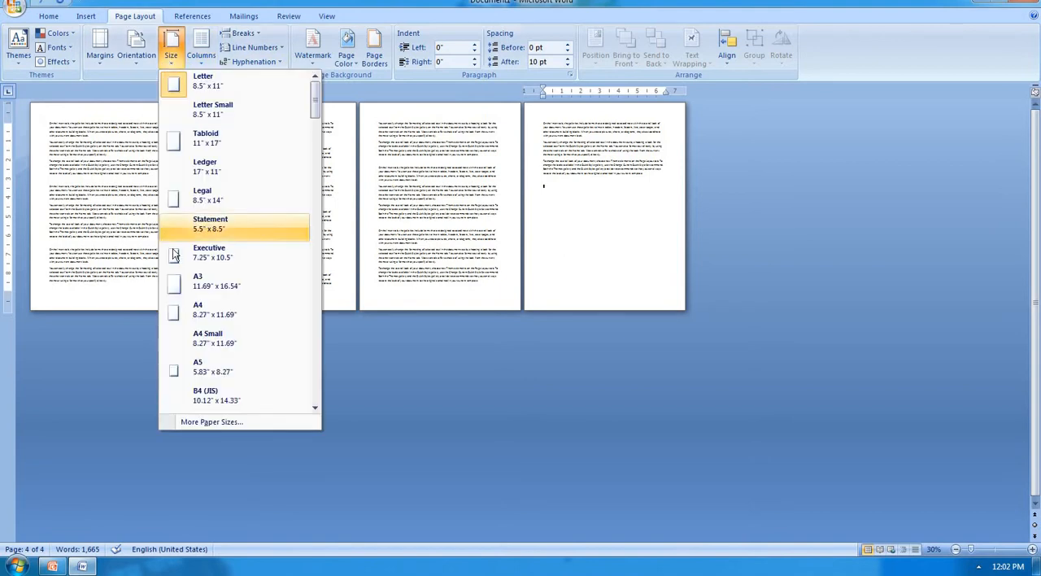
click(208, 374)
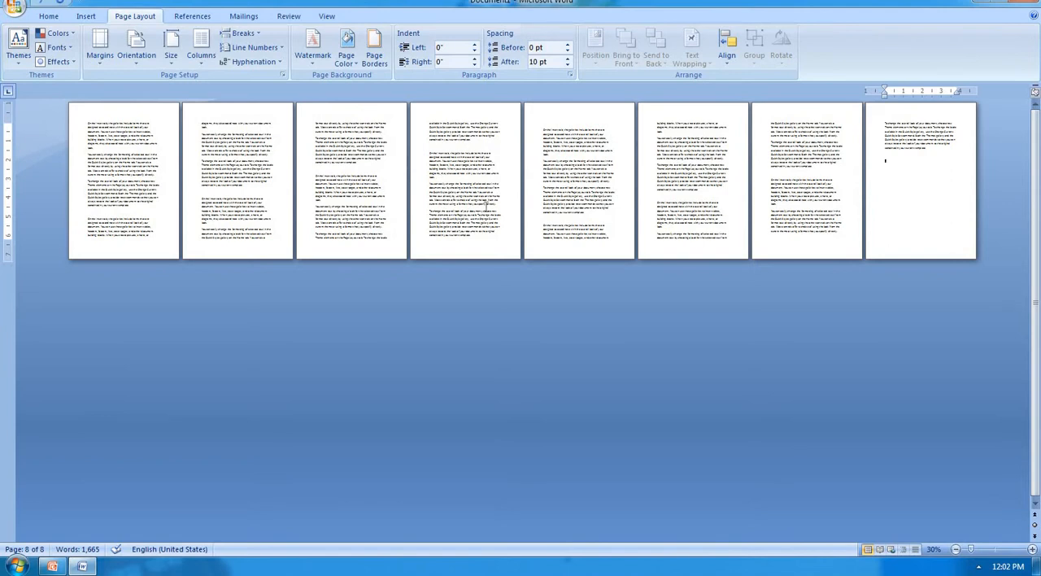
click(173, 65)
click(233, 94)
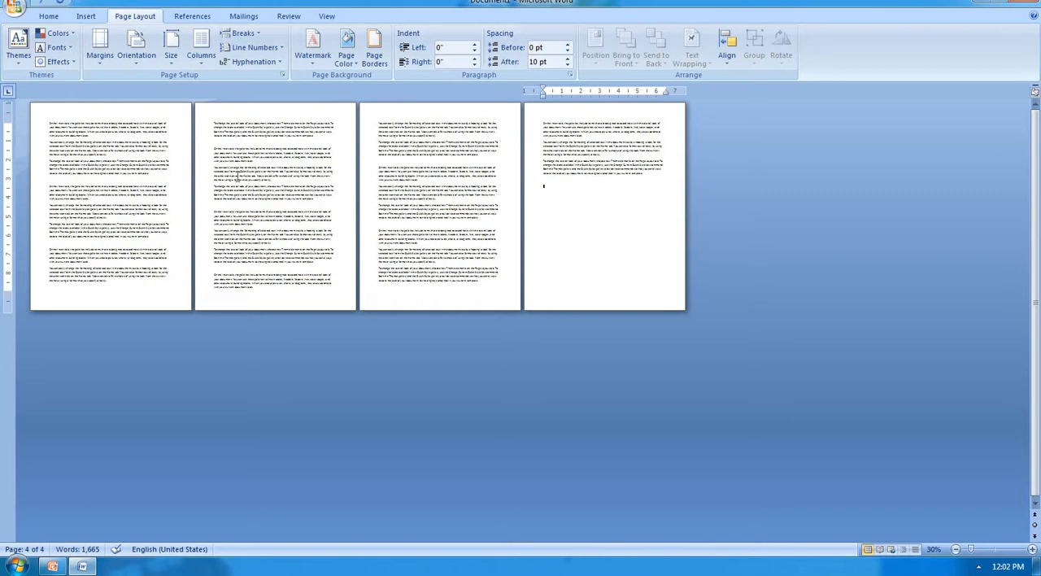
Step: Apply a custom paper size to the whole document, with a width of 9" and a height of 11.43"
click(166, 65)
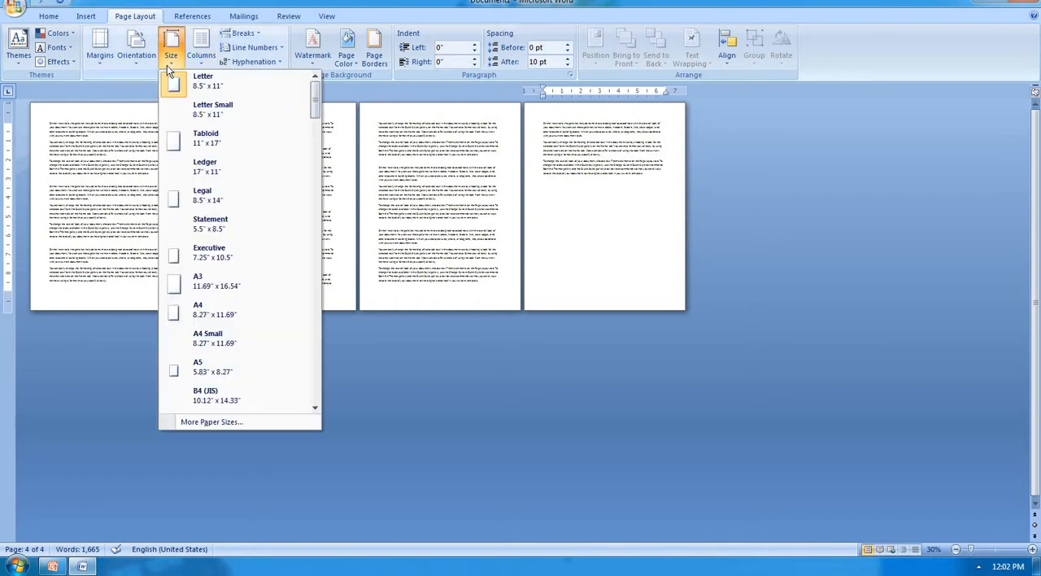
click(259, 425)
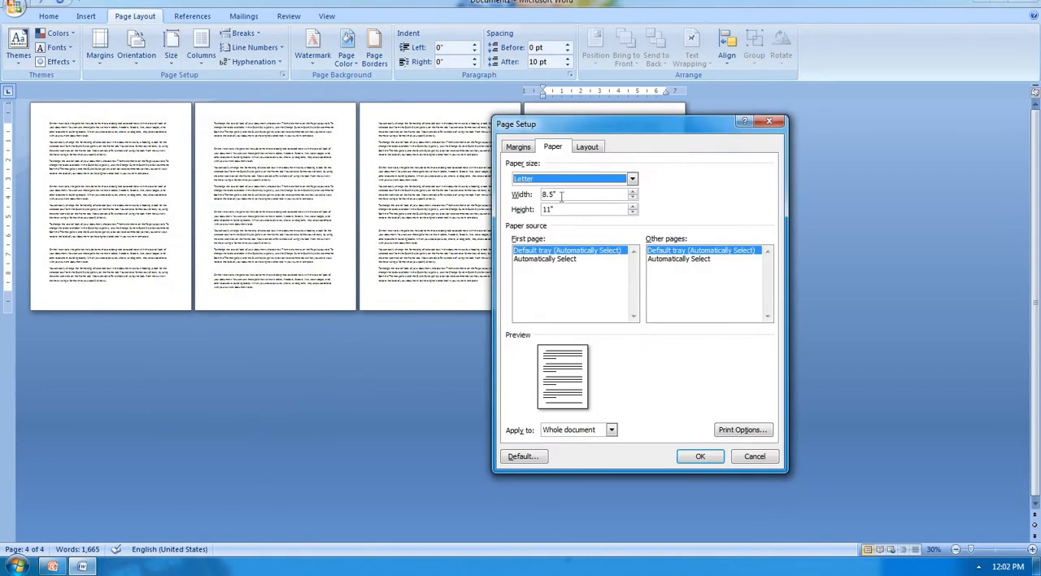
click(561, 196)
key(BackSpace)
key(BackSpace)
key(BackSpace)
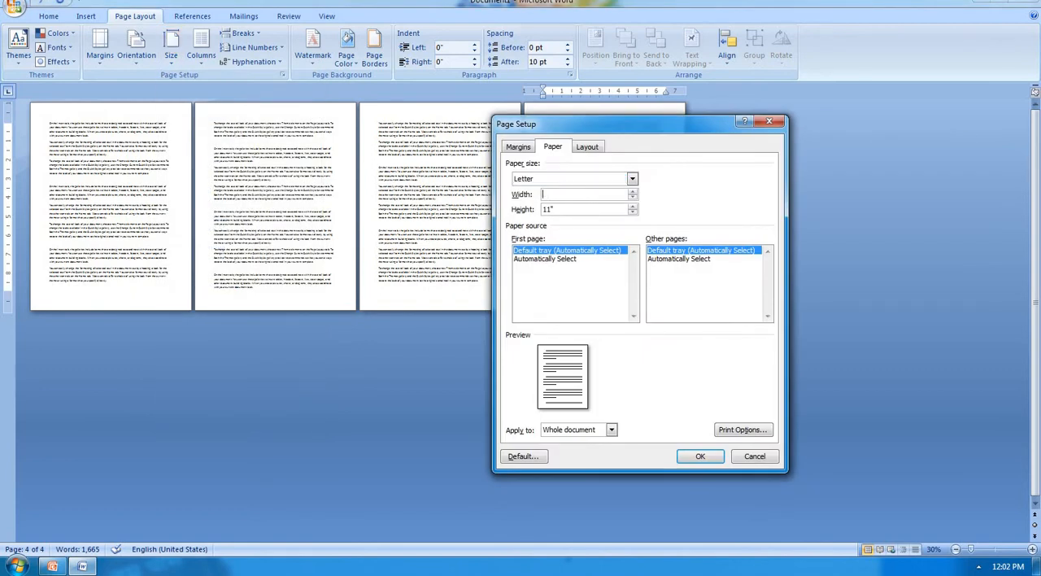
text(9)
key(Tab)
text(11)
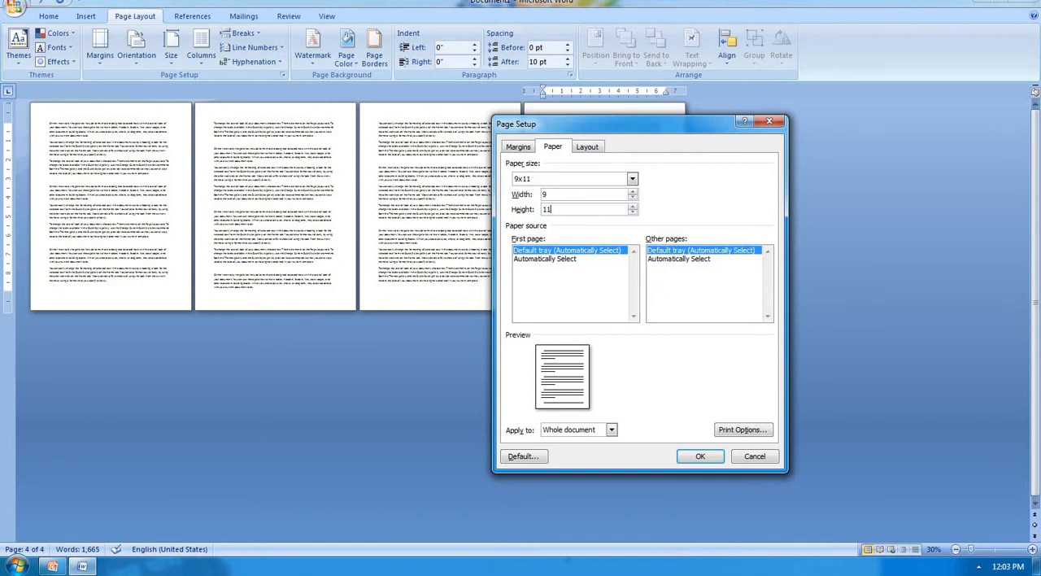
text(.43)
click(697, 457)
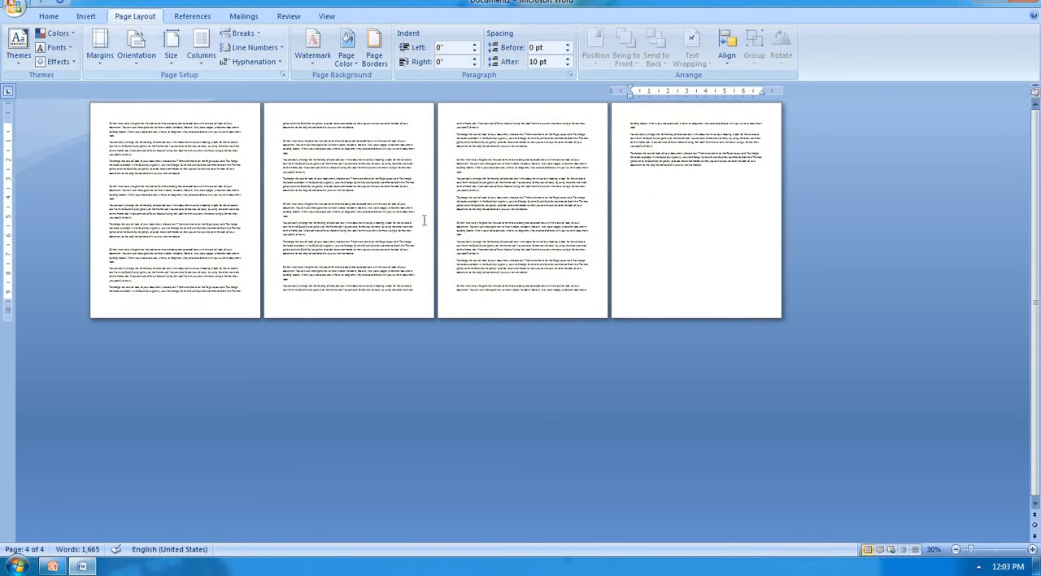
Step: Return the document's paper size to Letter (8.5" x 11")
click(171, 49)
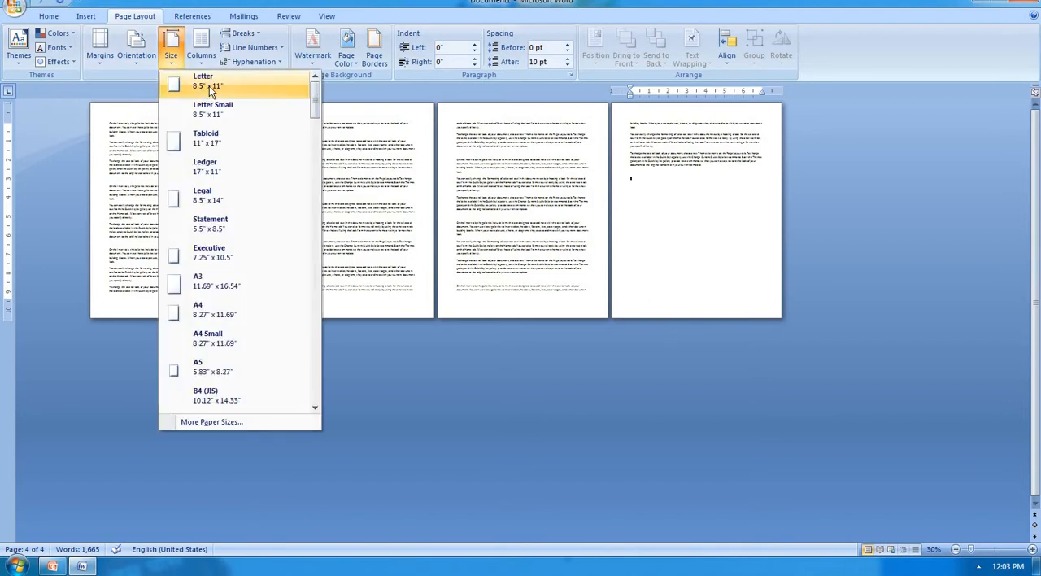
click(209, 86)
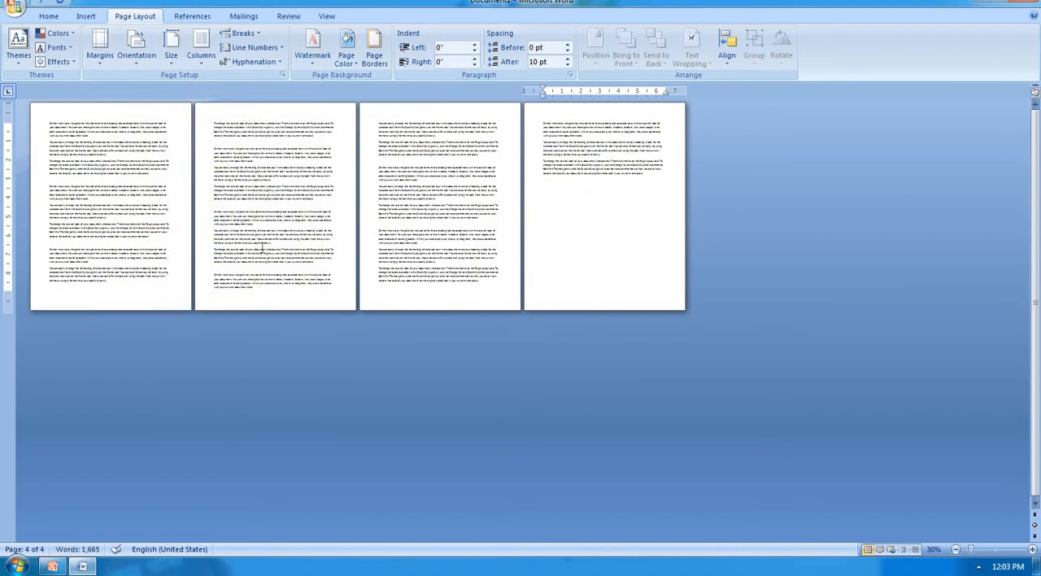
Step: Lay out the document's first paragraph in two columns and after that in three columns
ctrl+scroll(261, 247, up, 13)
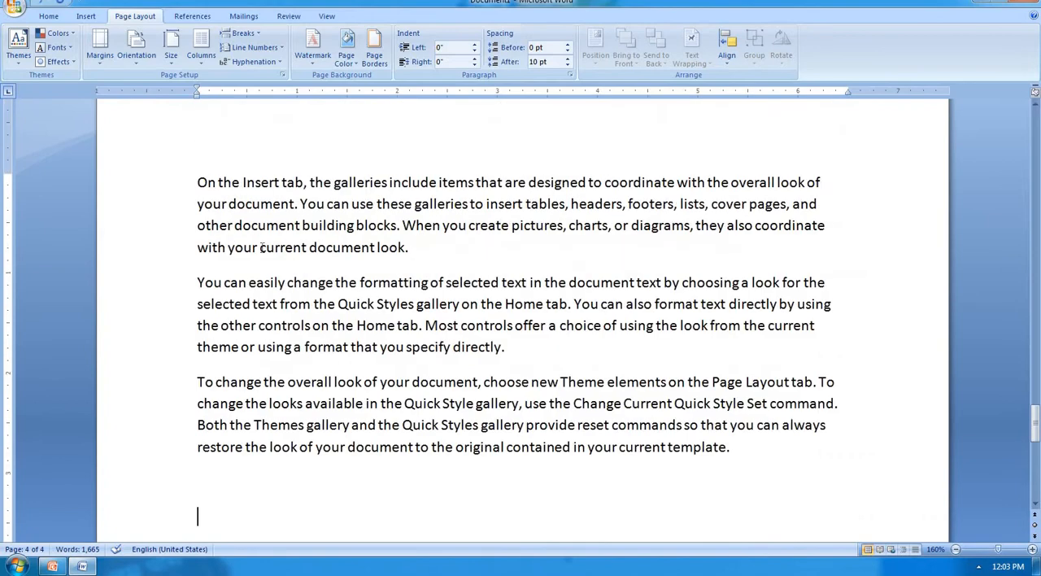
scroll(261, 247, up, 20)
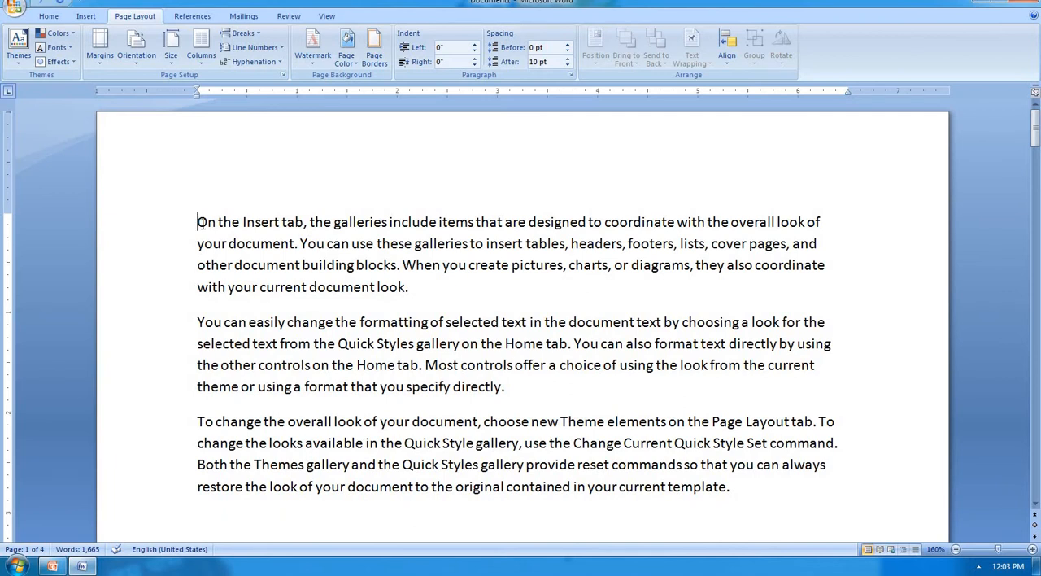
drag(199, 221, 422, 294)
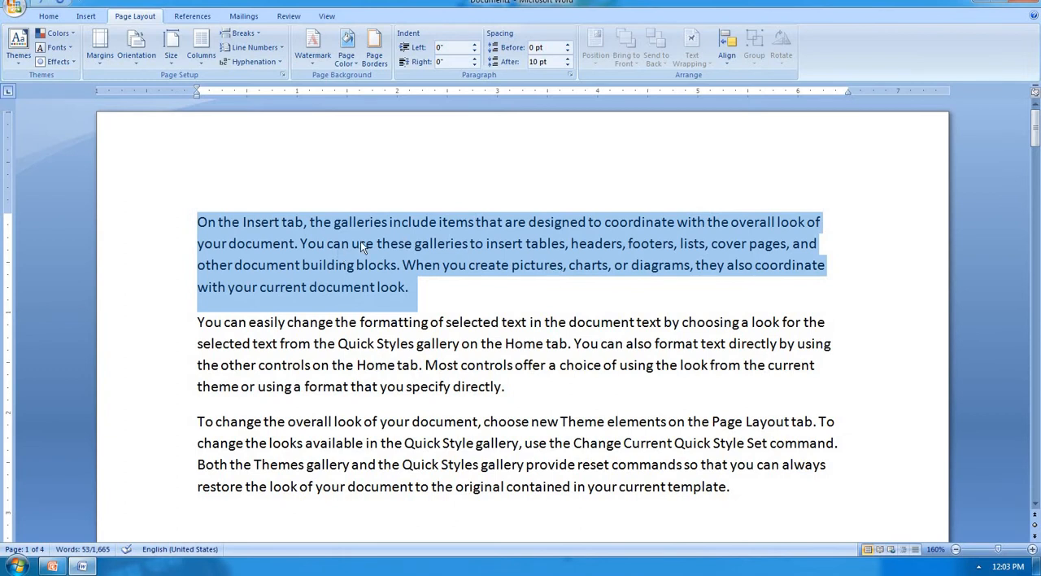
click(201, 49)
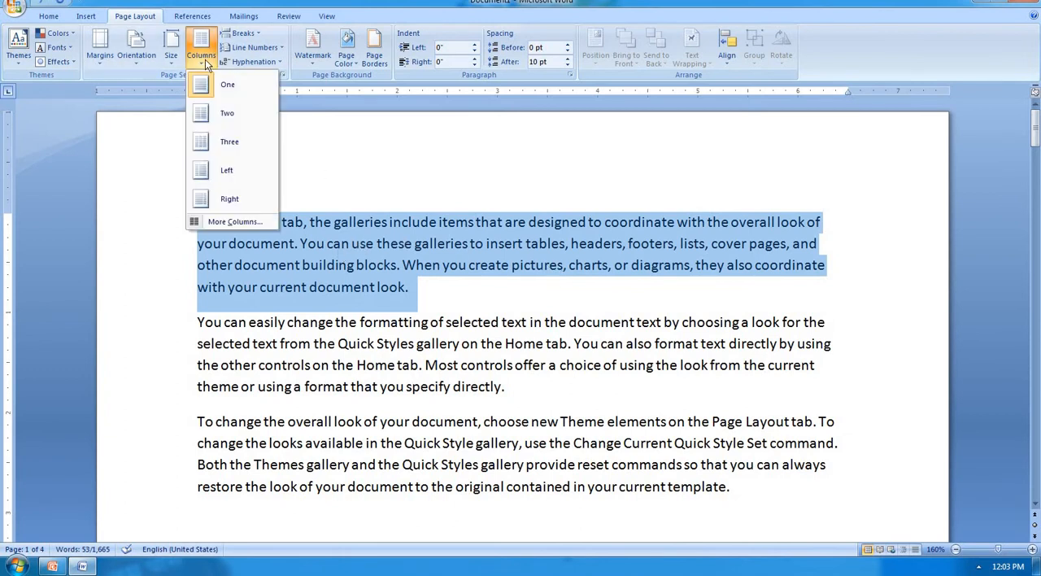
click(231, 116)
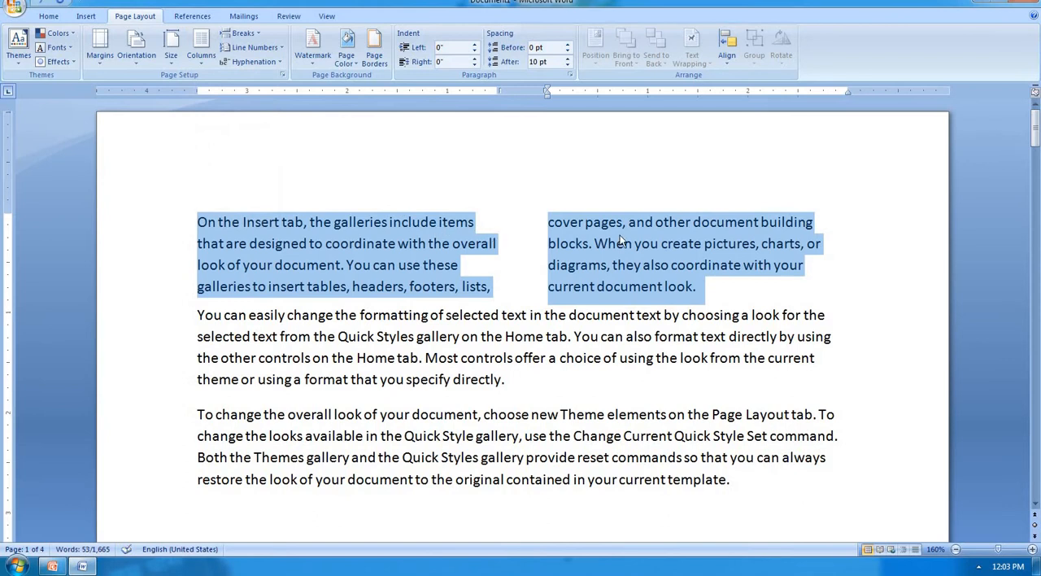
click(201, 47)
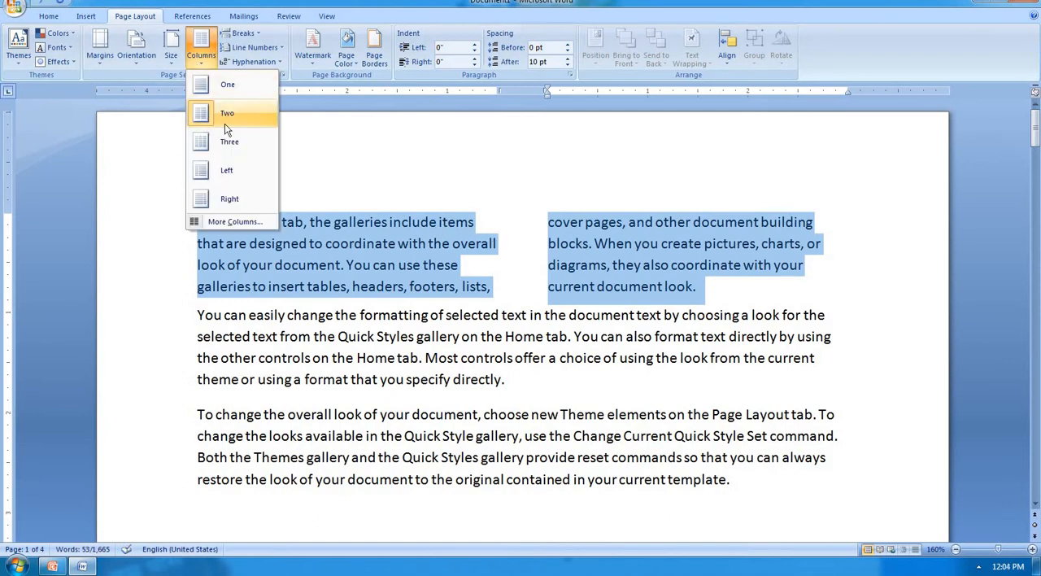
click(237, 150)
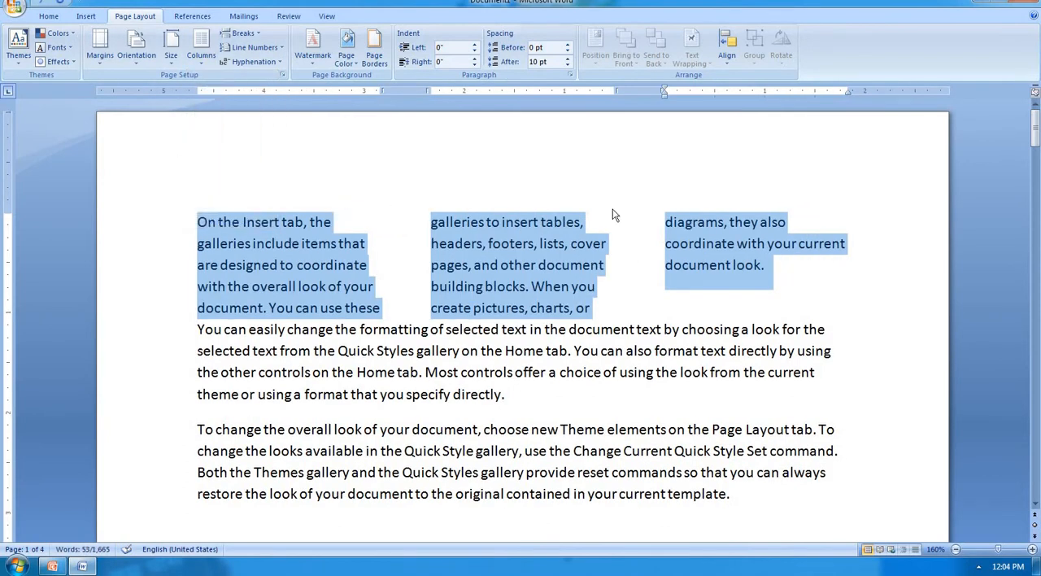
Step: Apply the Left column preset to the first paragraph, followed by the Right column preset
click(210, 64)
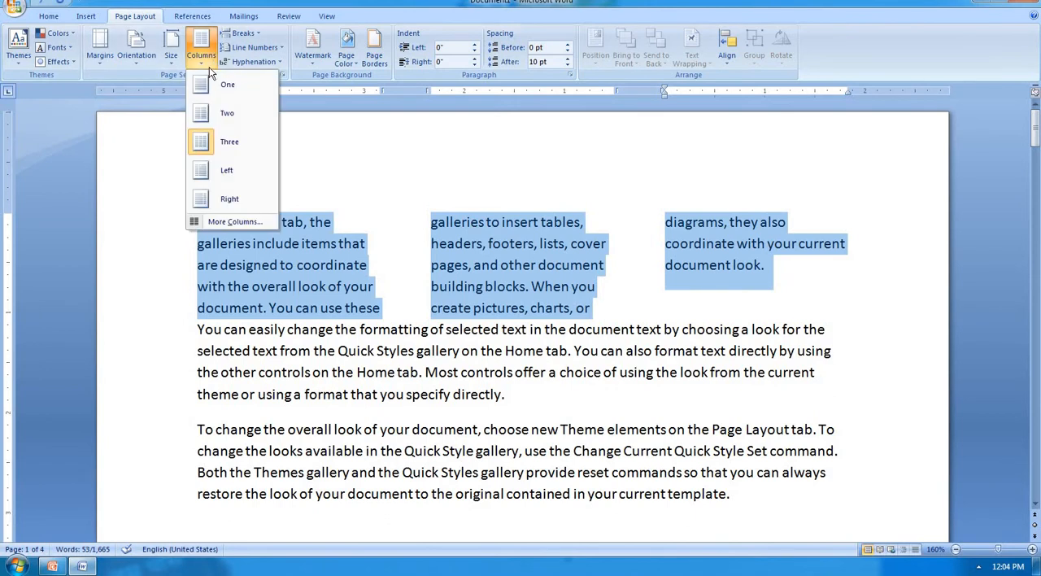
click(227, 173)
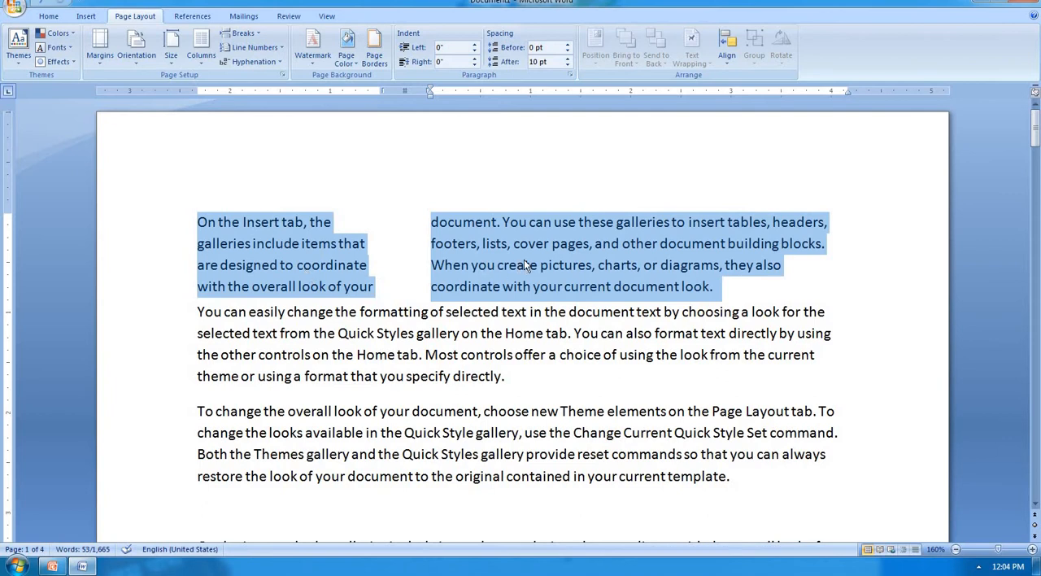
click(196, 65)
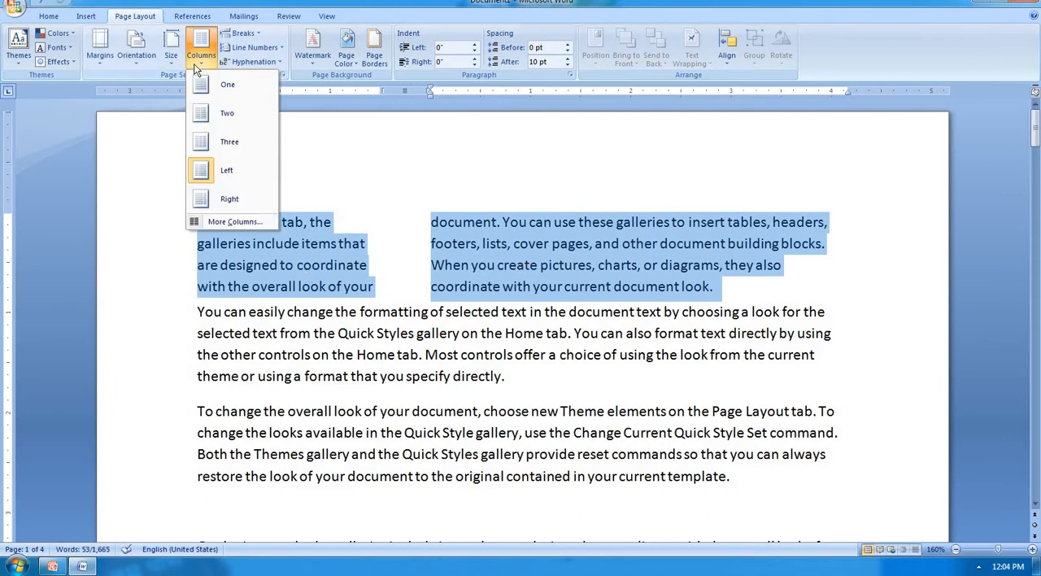
click(229, 199)
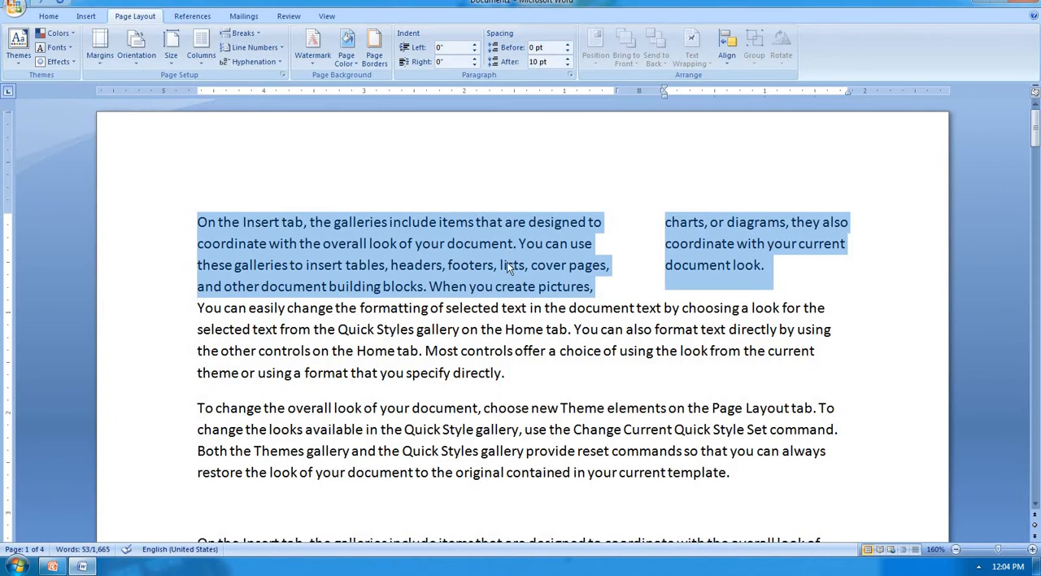
Step: Set the number of columns to 4 for the selected first paragraph using the detailed column settings
click(209, 61)
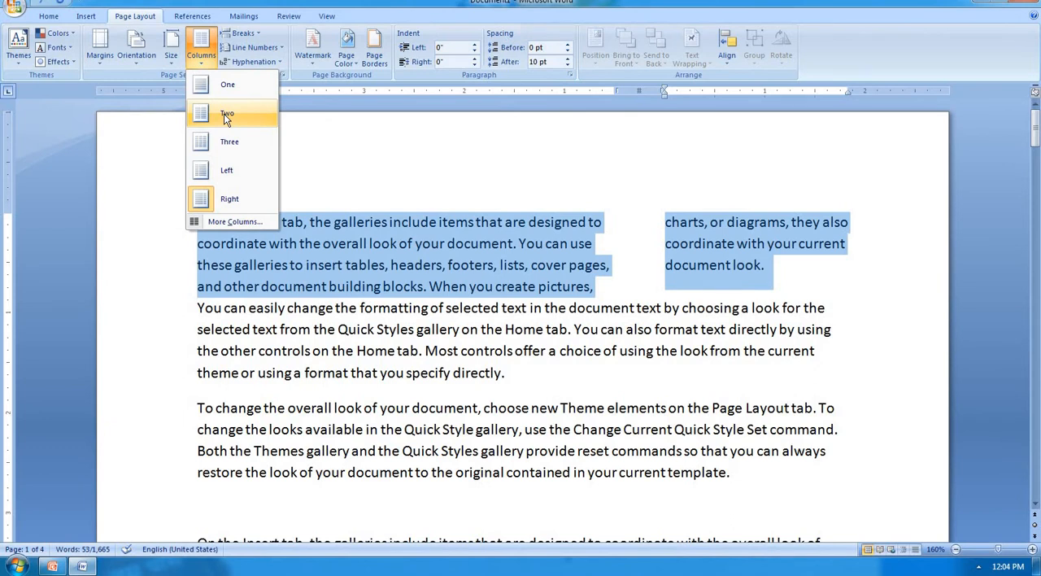
click(232, 221)
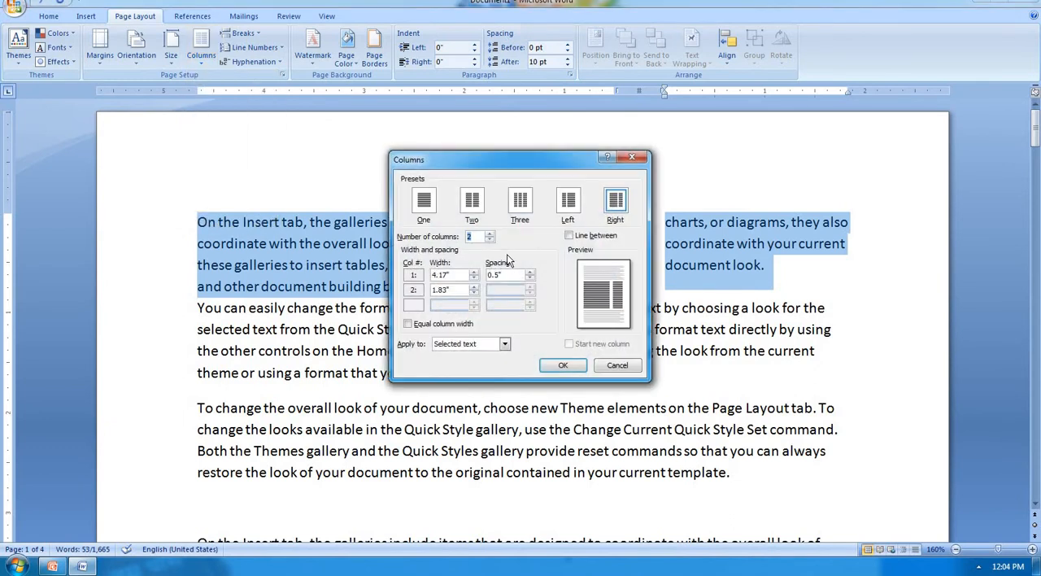
text(4)
click(562, 365)
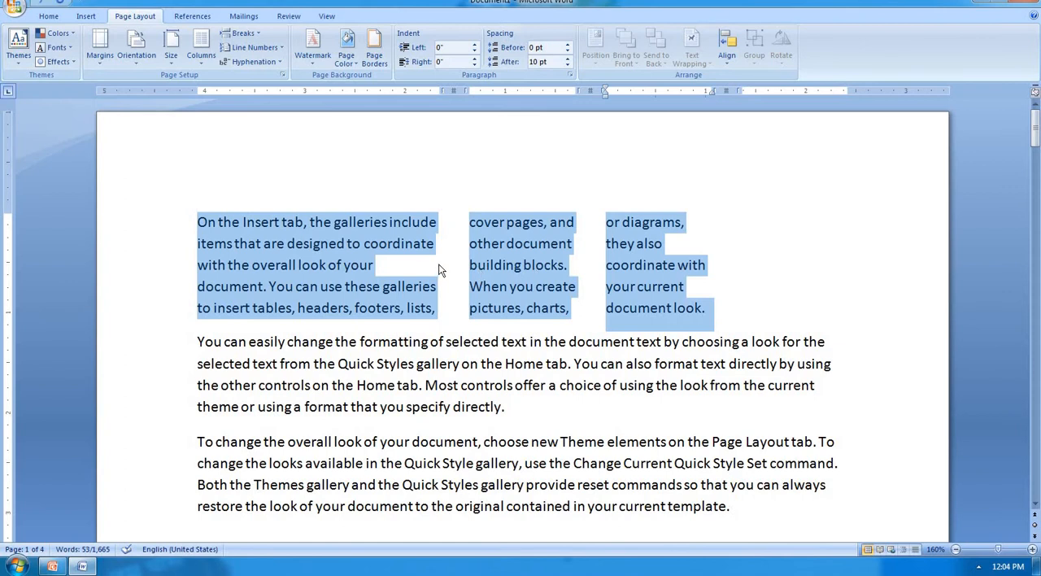
Step: Return the first paragraph to a single column and clear the text selection
click(204, 56)
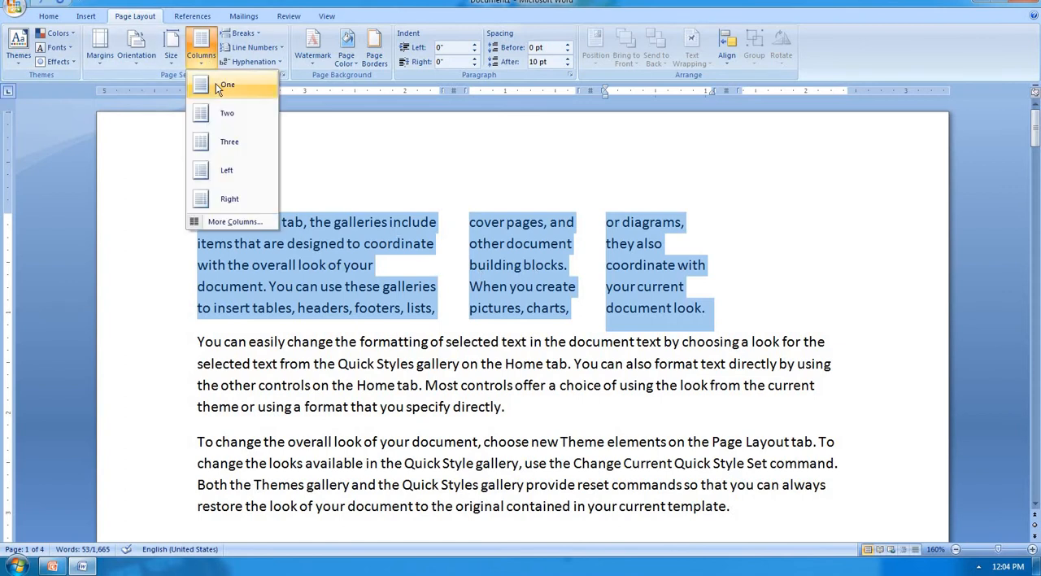
click(218, 85)
click(515, 297)
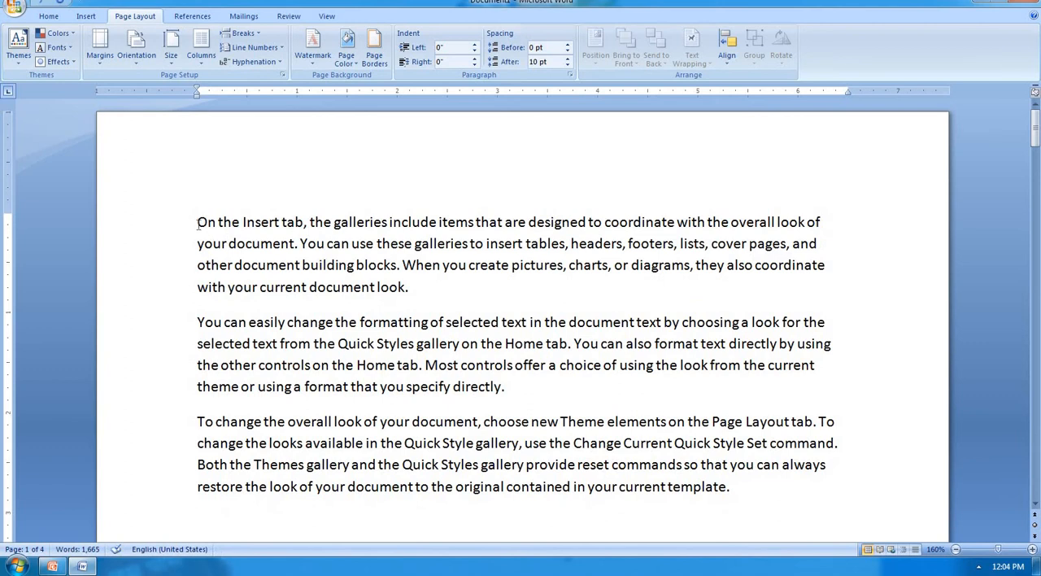
Step: Set the number of columns to 4 for the first two paragraphs, check the layout, and undo the change
drag(197, 223, 522, 394)
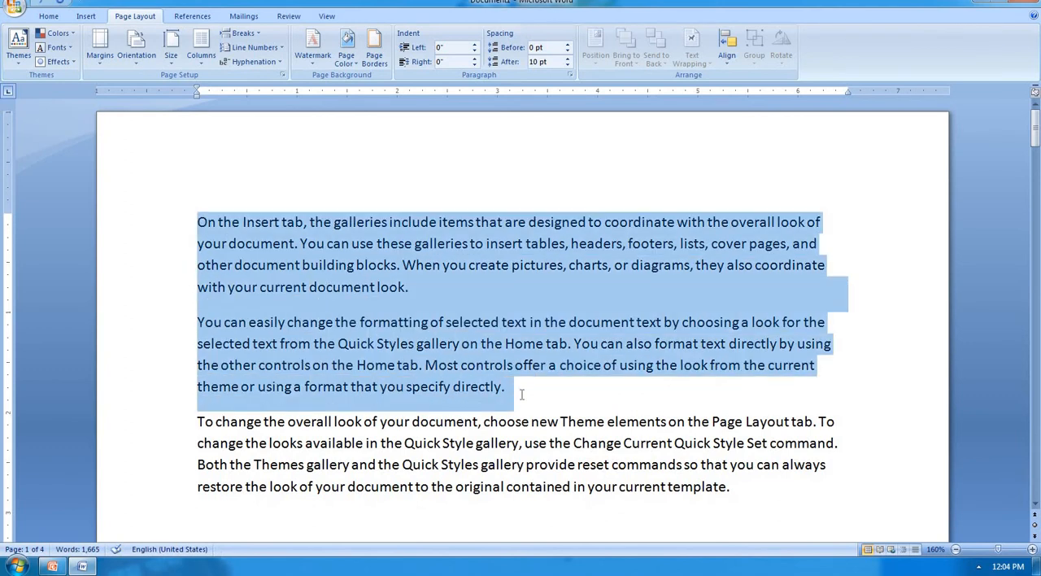
click(203, 57)
click(232, 222)
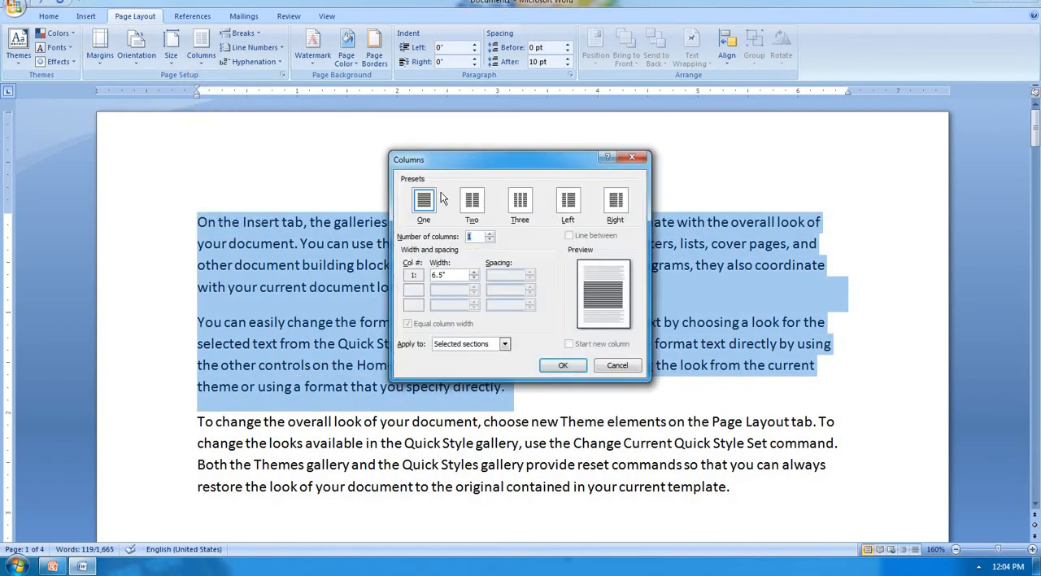
text(4)
click(562, 366)
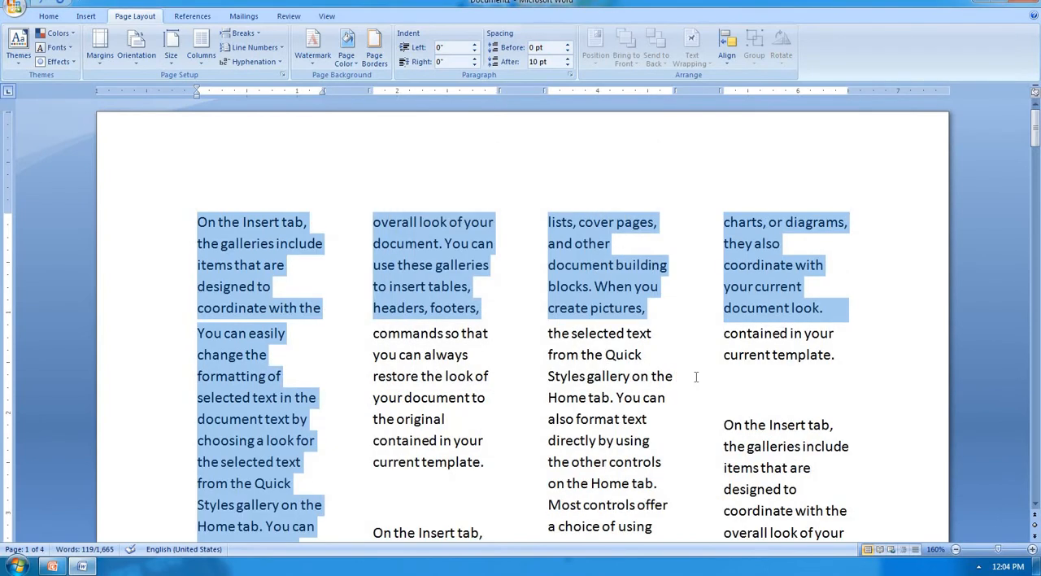
scroll(696, 377, down, 2)
scroll(696, 377, up, 2)
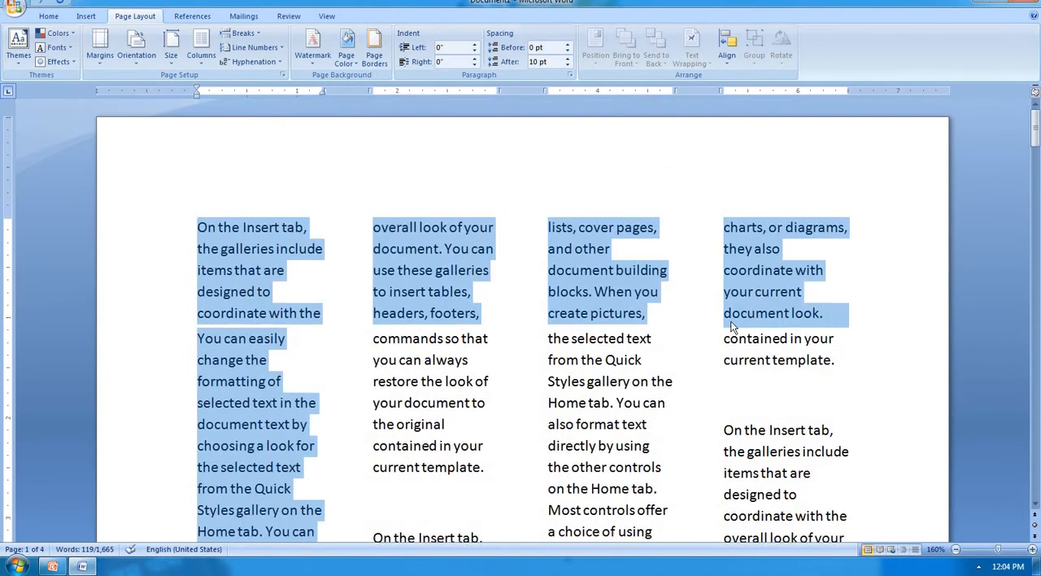
key(ctrl+z)
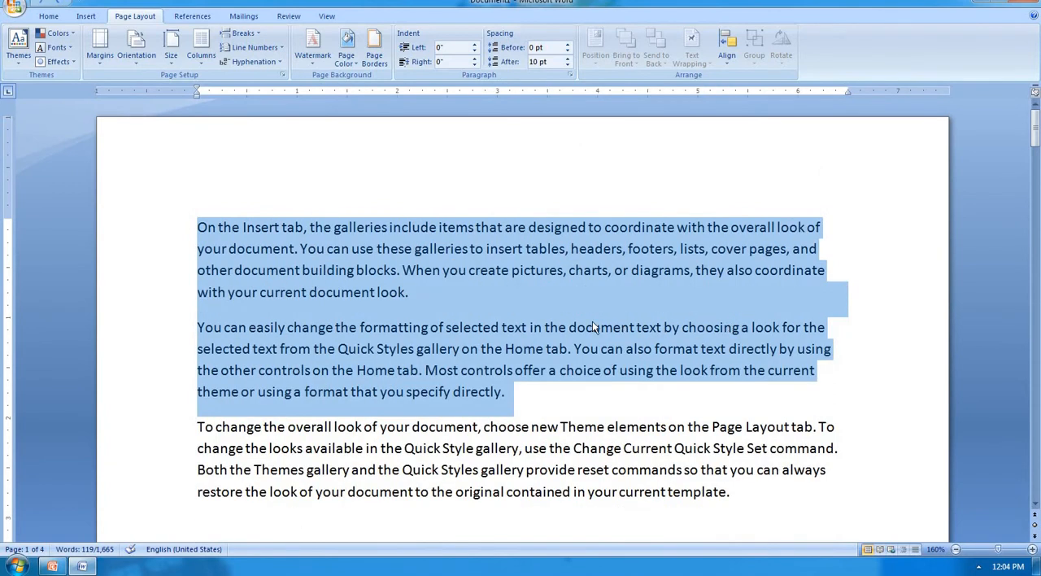
click(550, 299)
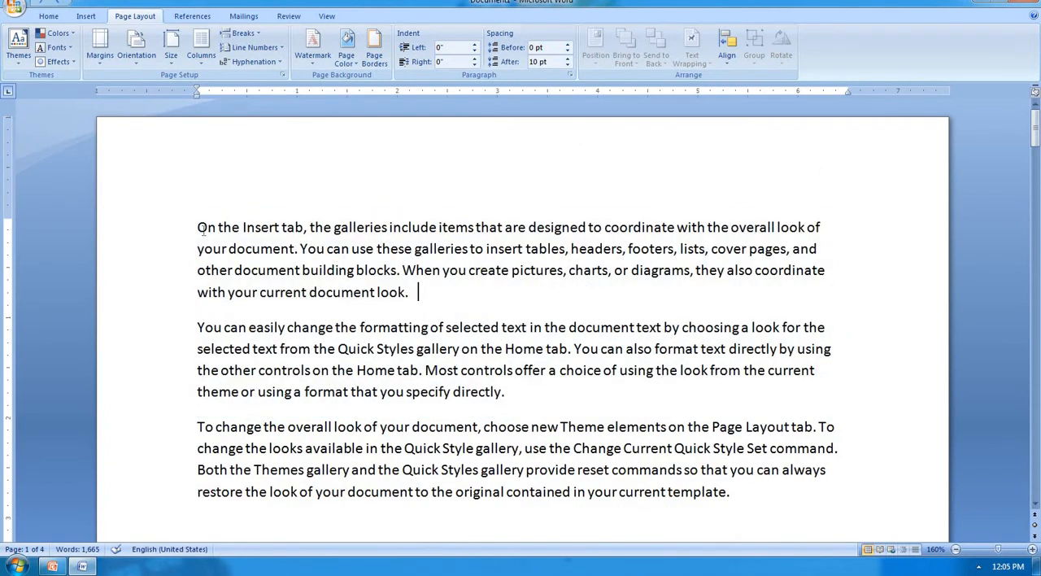
drag(198, 228, 409, 288)
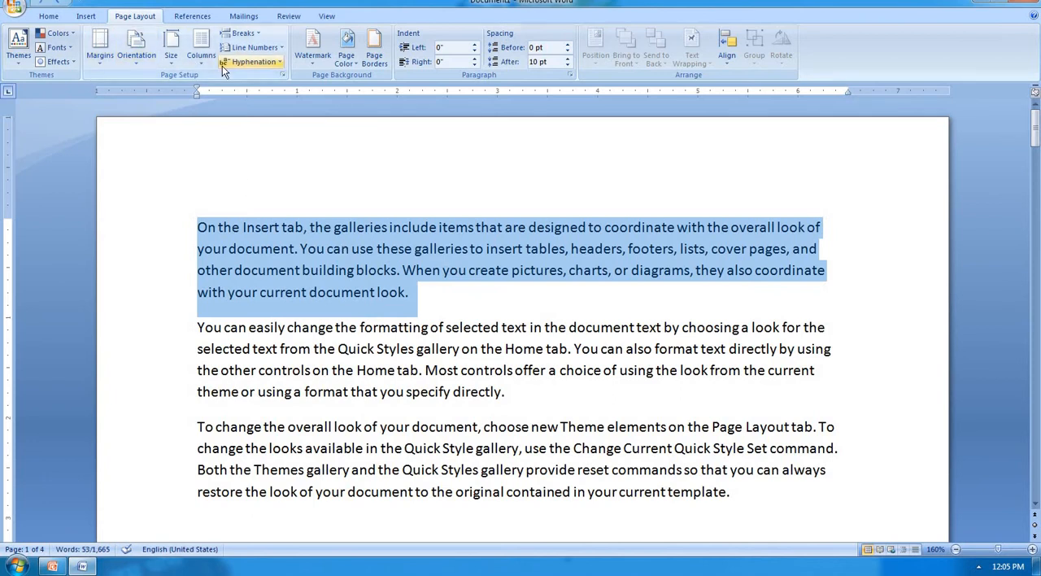
click(200, 49)
click(235, 222)
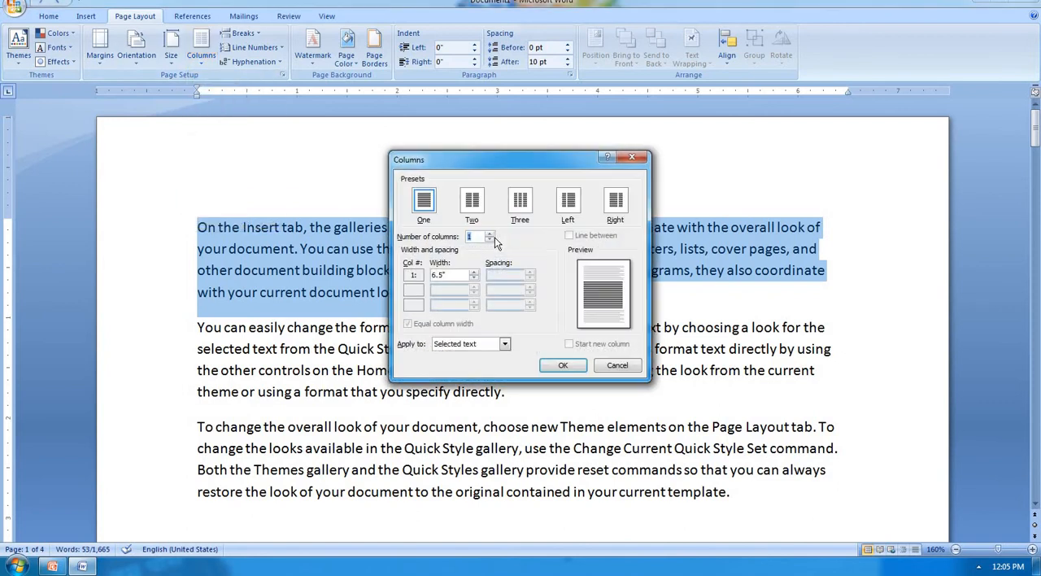
text(2)
click(633, 154)
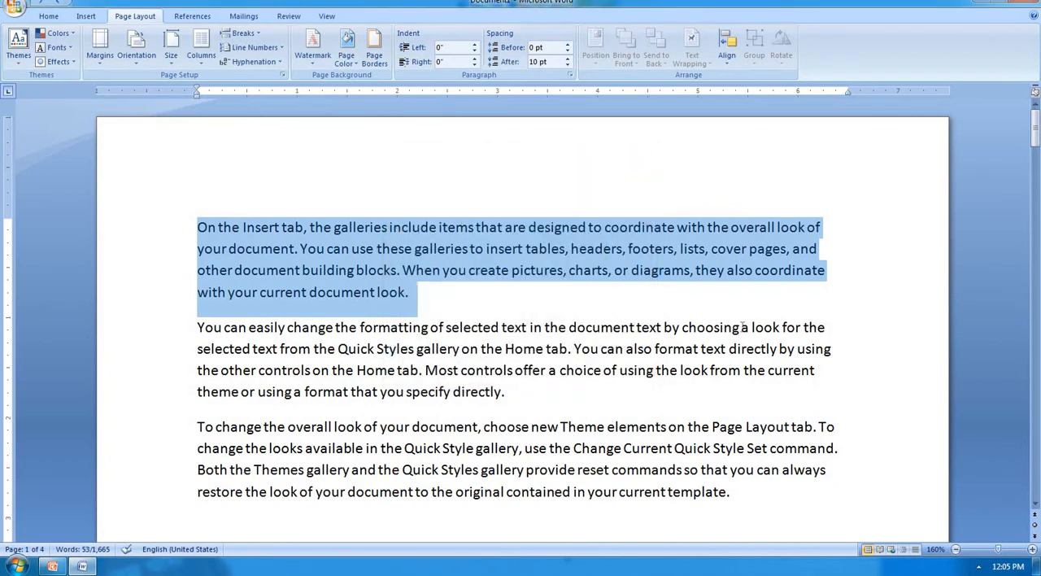
Step: Create a new blank document in a maximized window and fill it with sample text using =rand()
click(1036, 567)
click(77, 494)
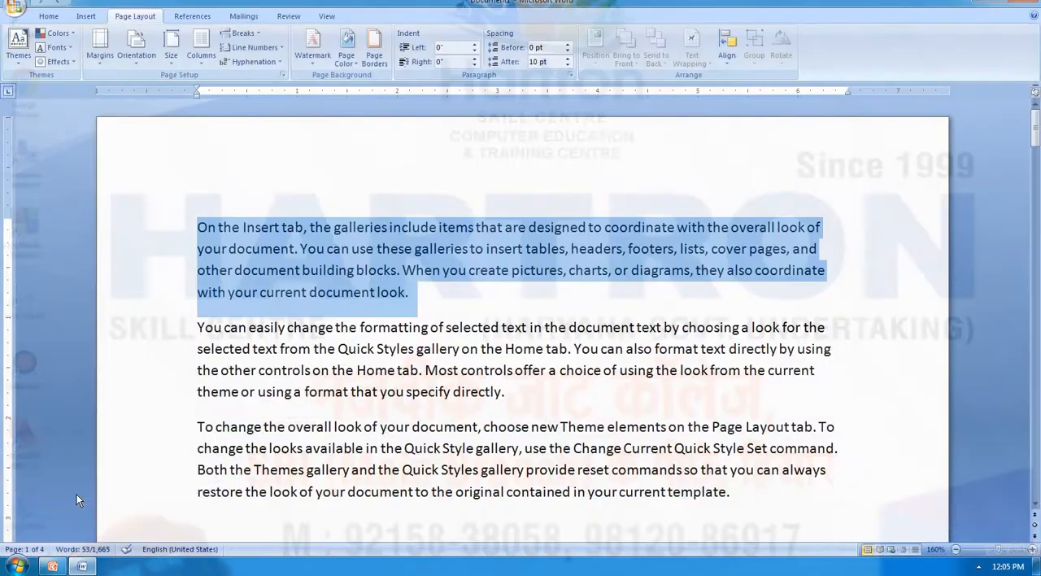
key(ctrl+n)
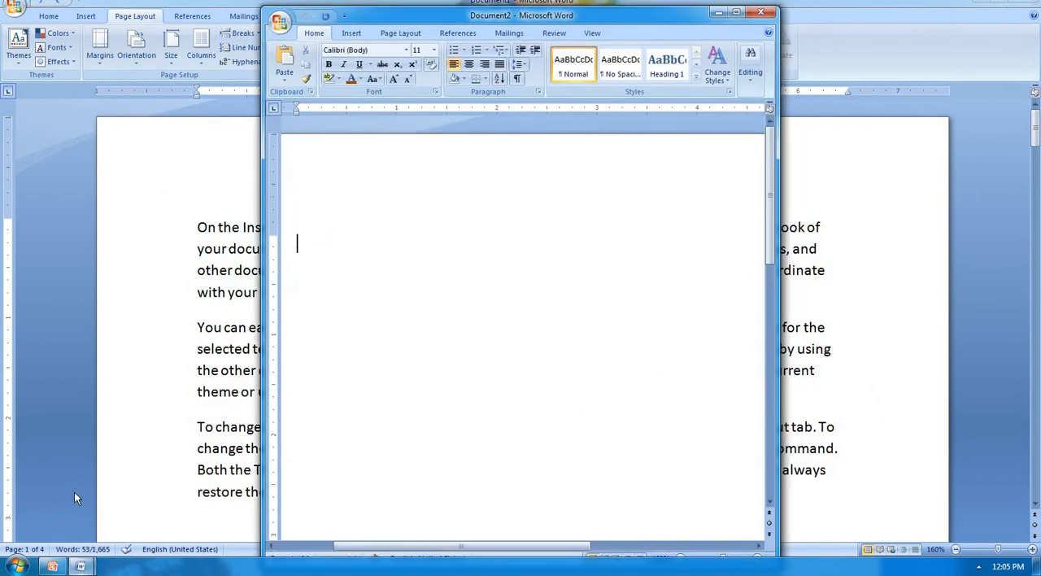
click(736, 12)
text(=)
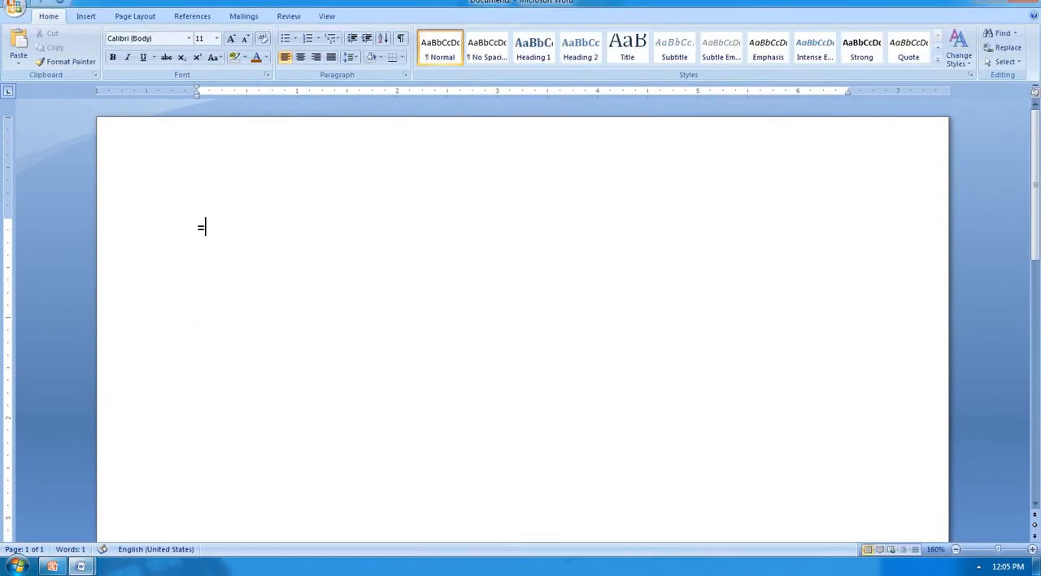
text(rand())
key(Return)
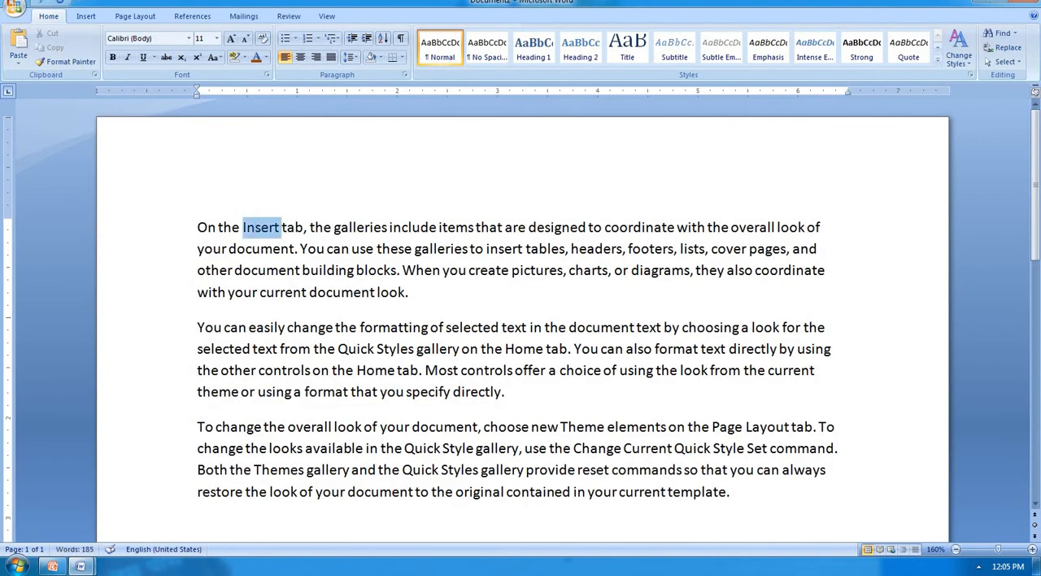
Step: Format the first paragraph as 2 columns with a line between them, applied to the selected text only
triple_click(260, 227)
click(84, 16)
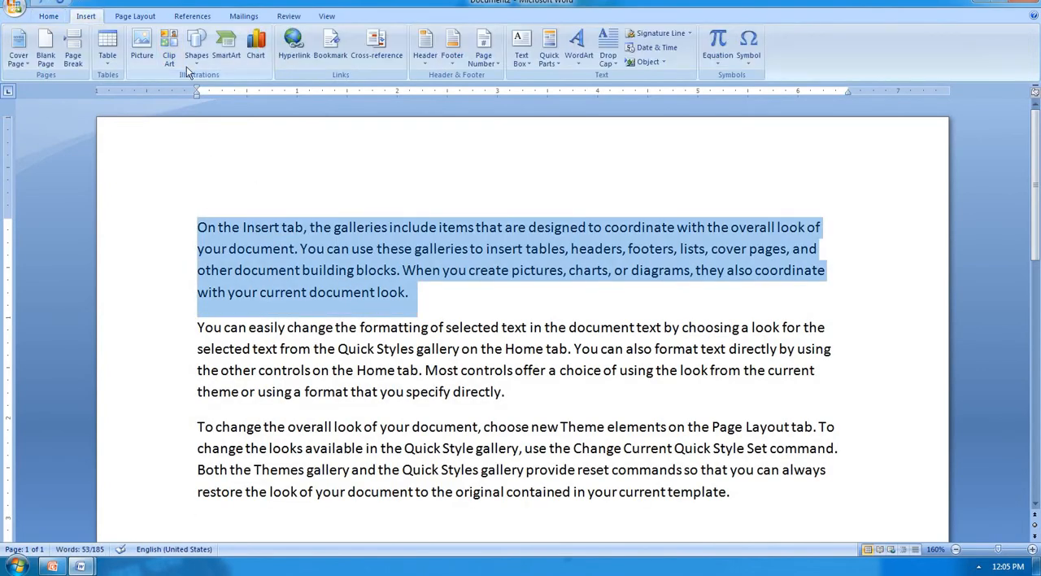
click(135, 17)
click(203, 62)
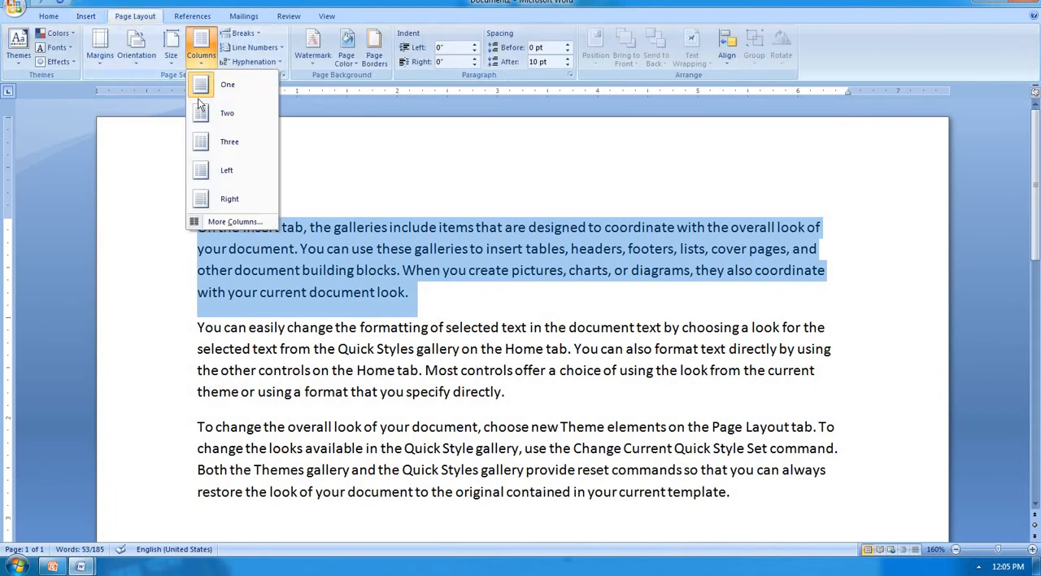
click(234, 222)
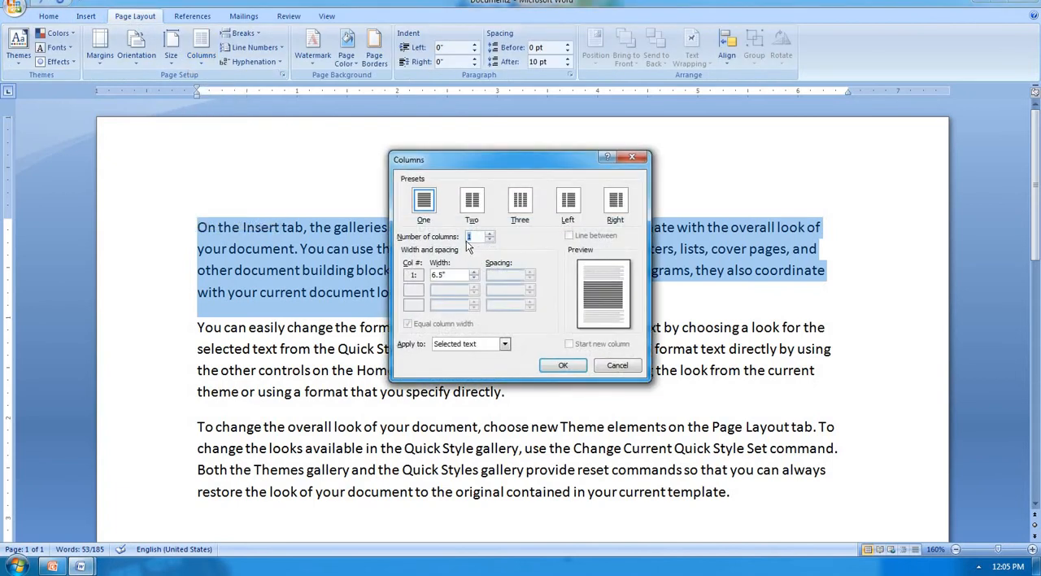
double_click(471, 236)
text(2)
click(504, 345)
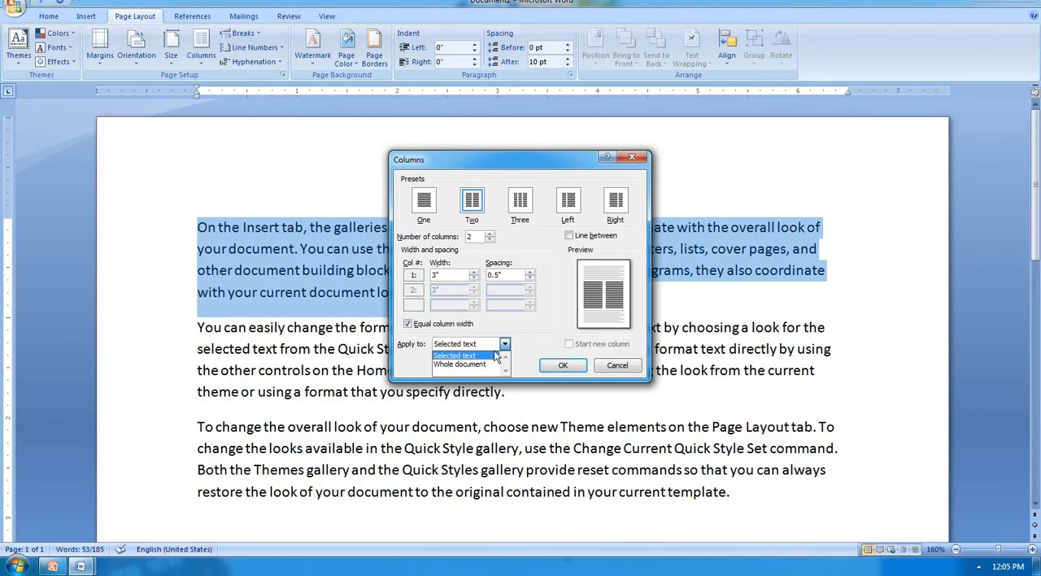
click(493, 356)
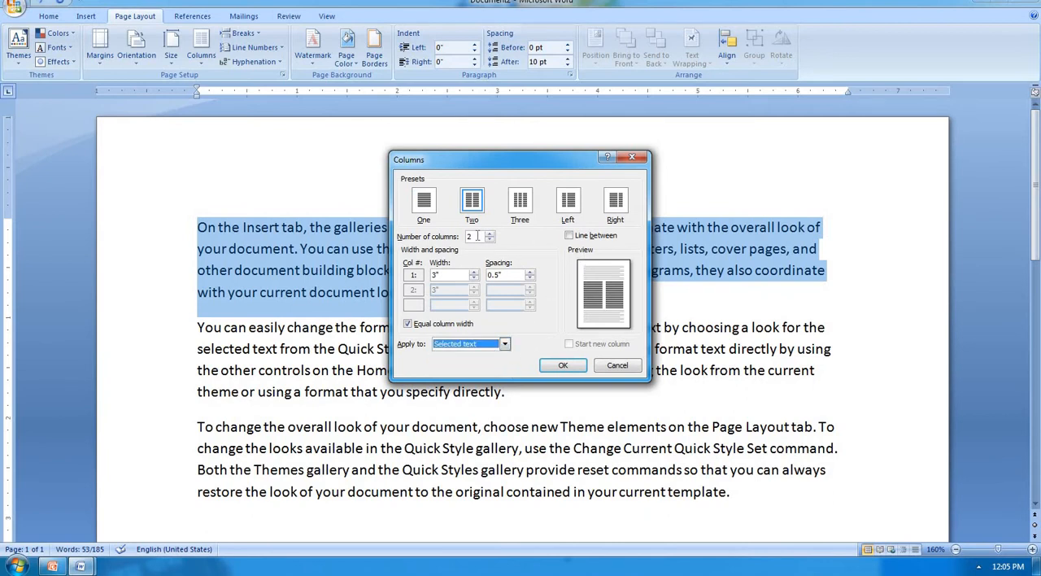
click(588, 237)
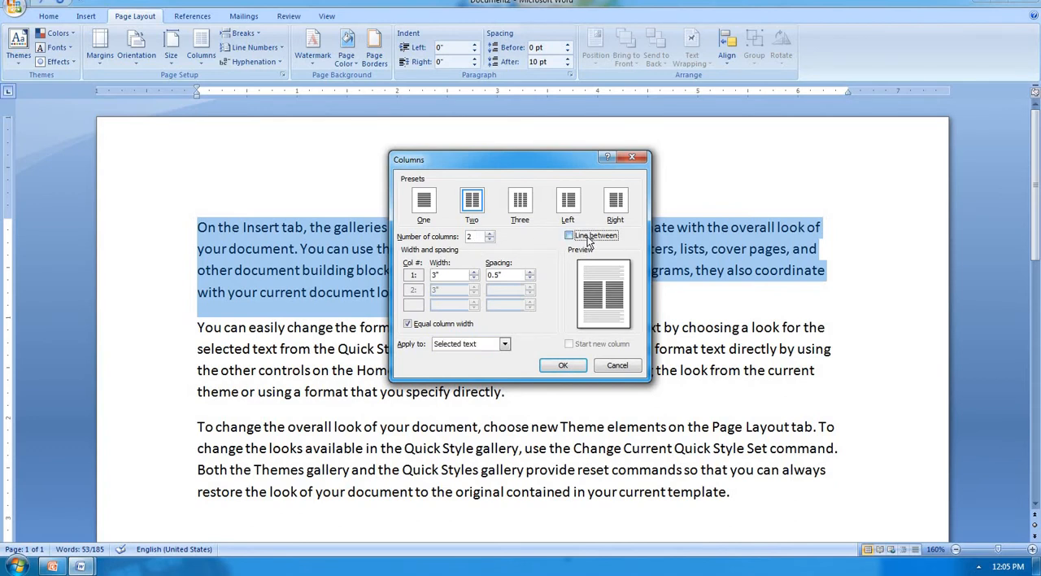
click(563, 366)
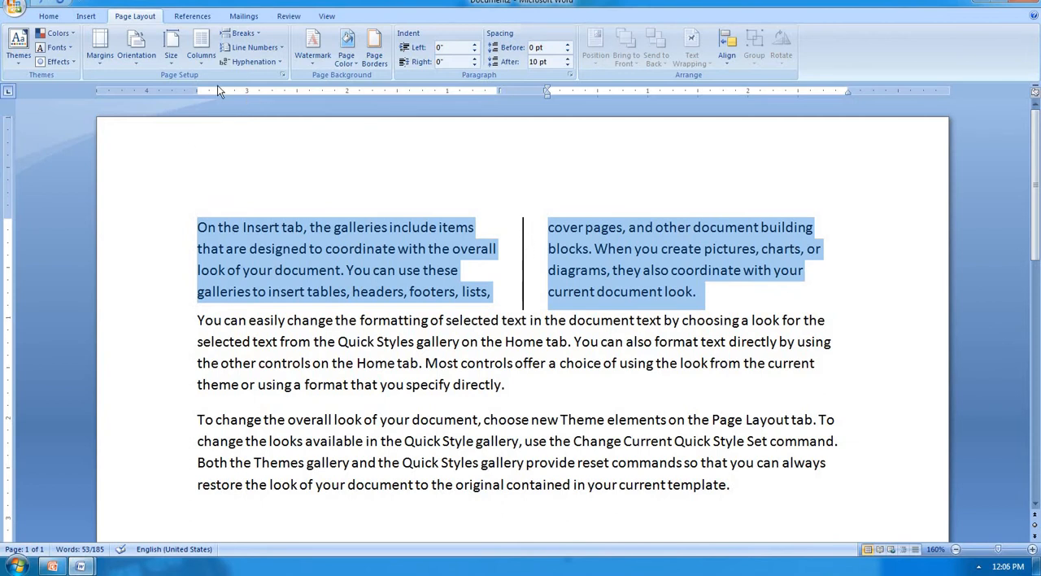
Step: Return the first paragraph to one column and clear the text selection
click(198, 63)
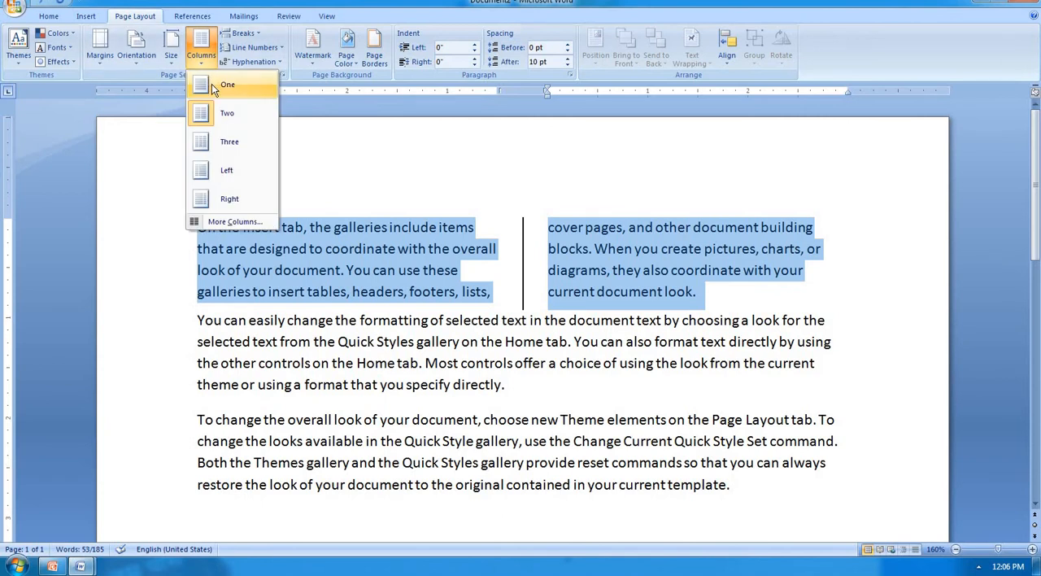
click(213, 86)
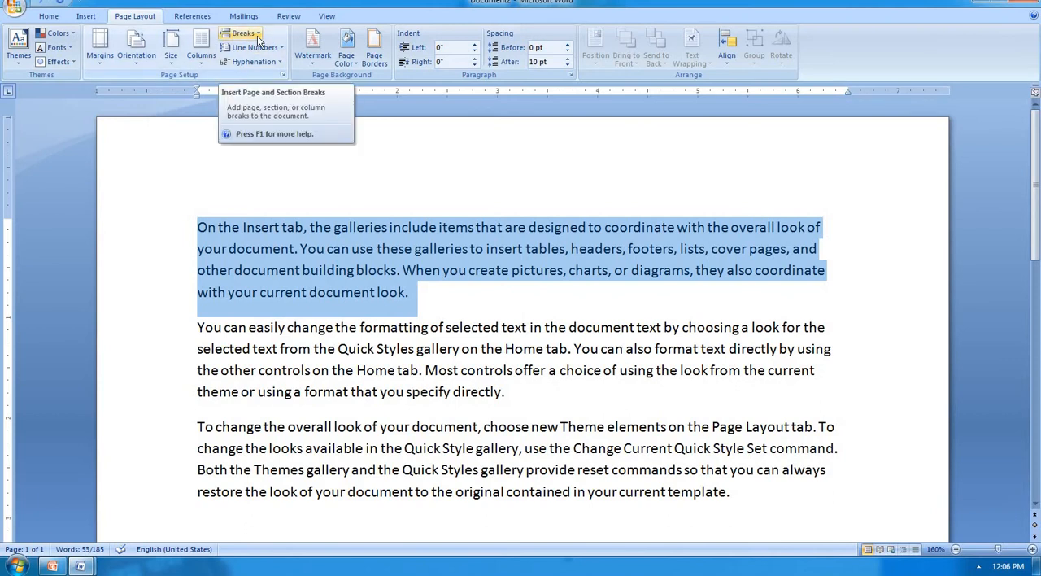
click(491, 309)
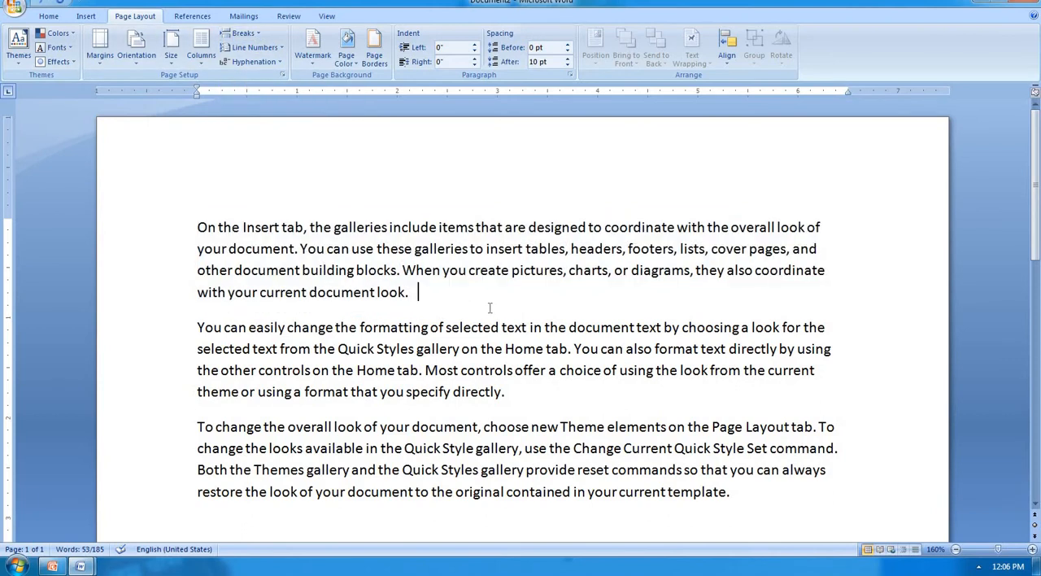
Step: Copy all three sample paragraphs and paste them five times below the existing text
scroll(491, 307, down, 1)
scroll(490, 308, down, 9)
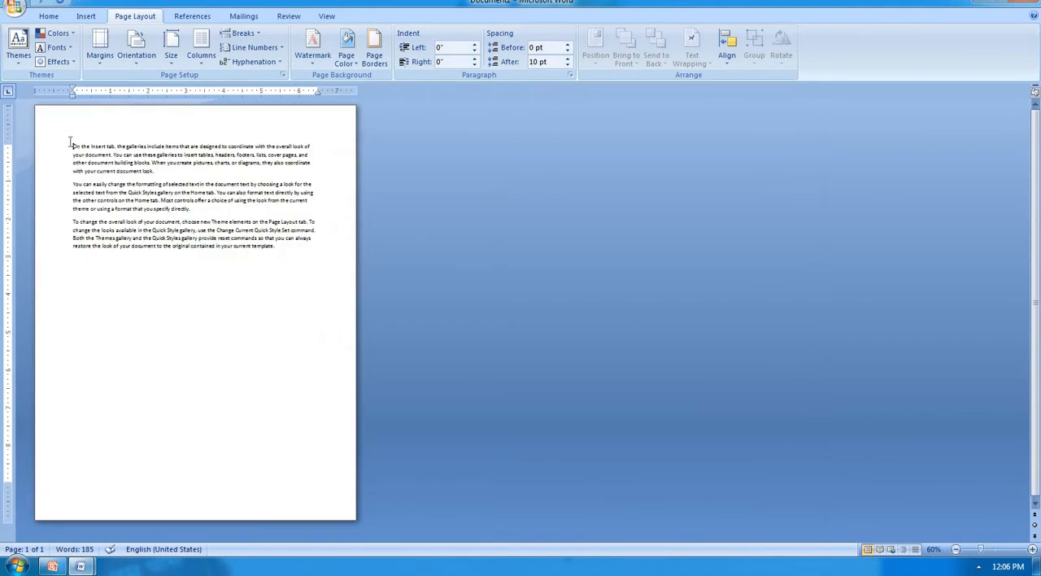
drag(70, 143, 296, 252)
key(ctrl+c)
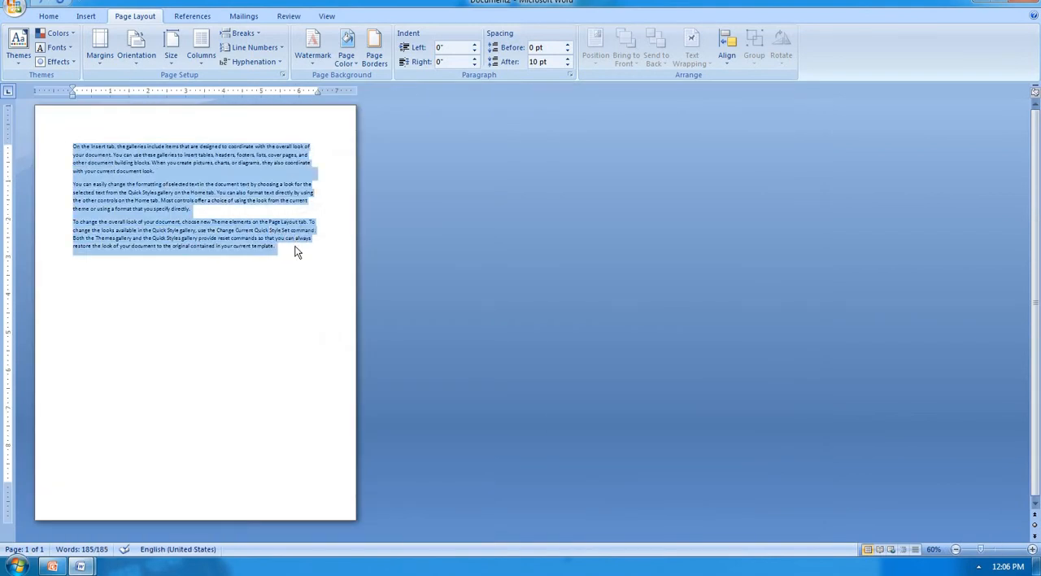
click(76, 282)
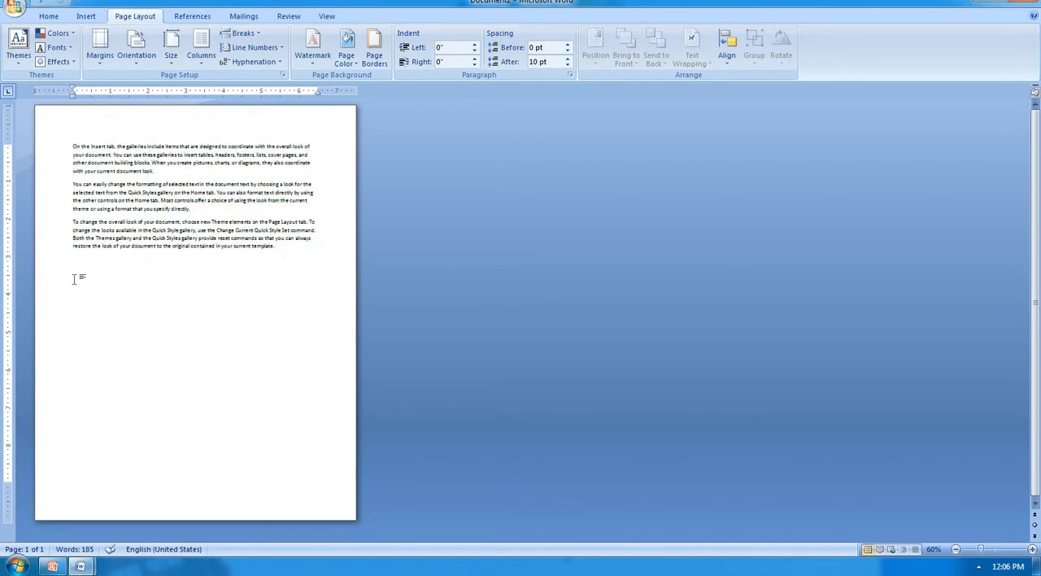
key(ctrl+v)
key(ctrl+v)
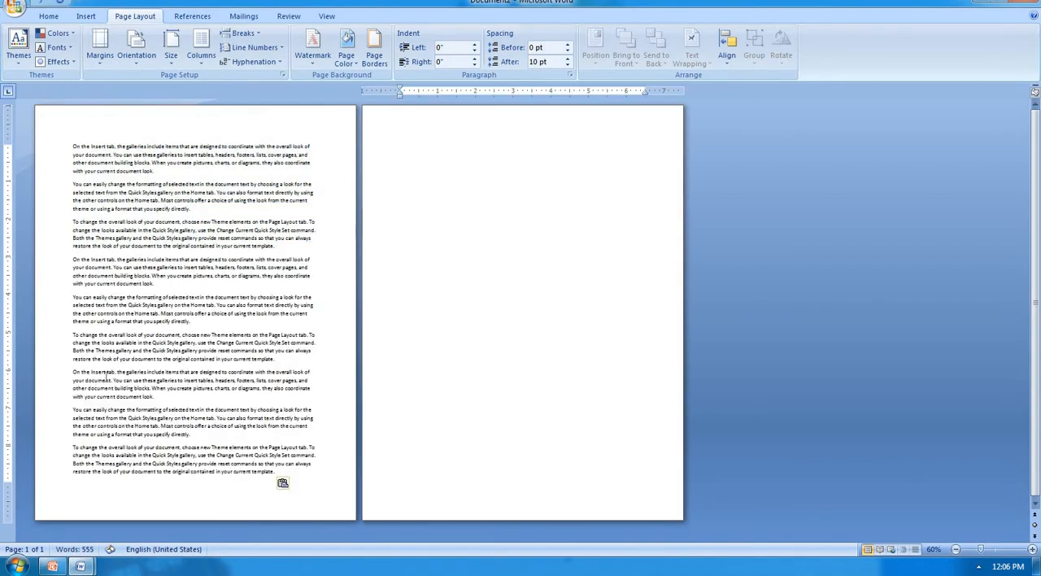
key(ctrl+v)
key(ctrl+v)
key(ctrl+v)
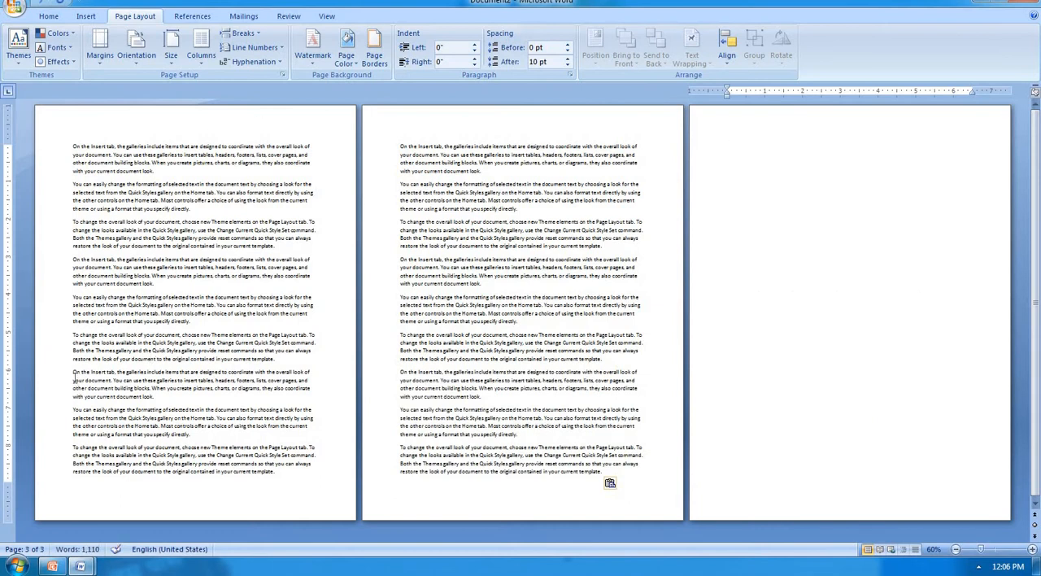
Step: Insert a page break before the seventh paragraph on the first page, and remove it again
drag(73, 373, 281, 480)
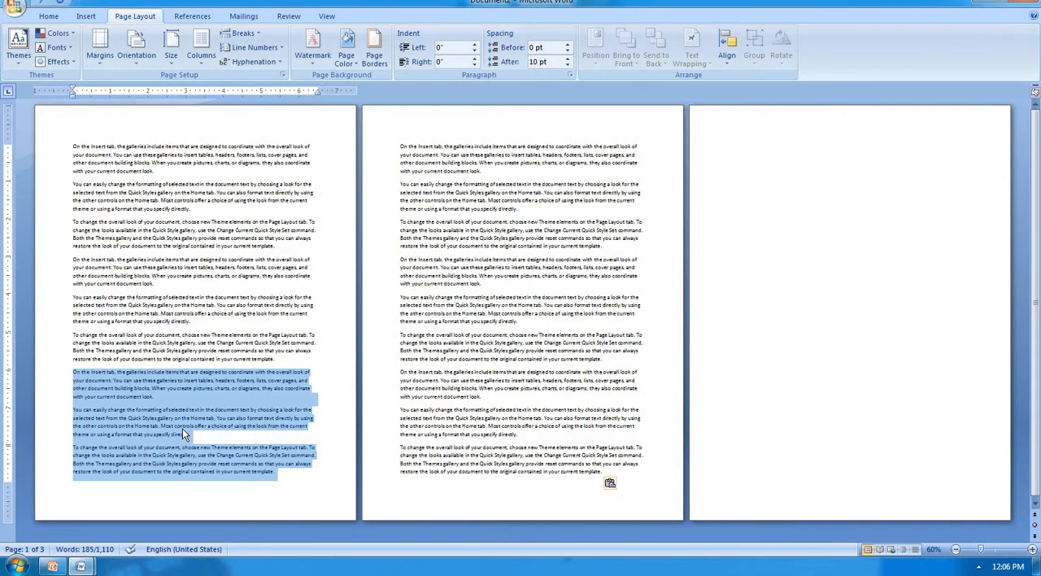
click(74, 372)
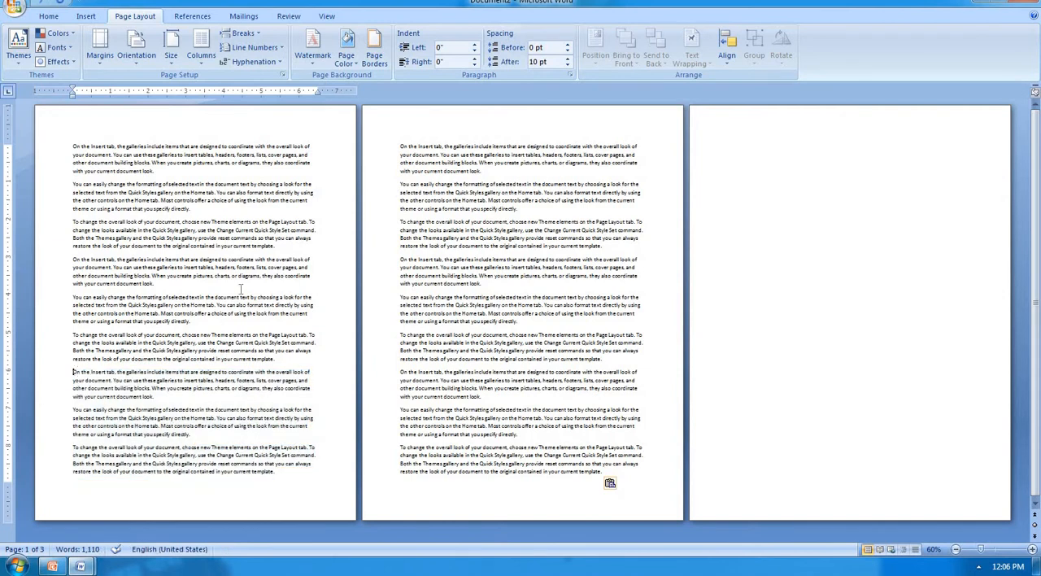
click(244, 34)
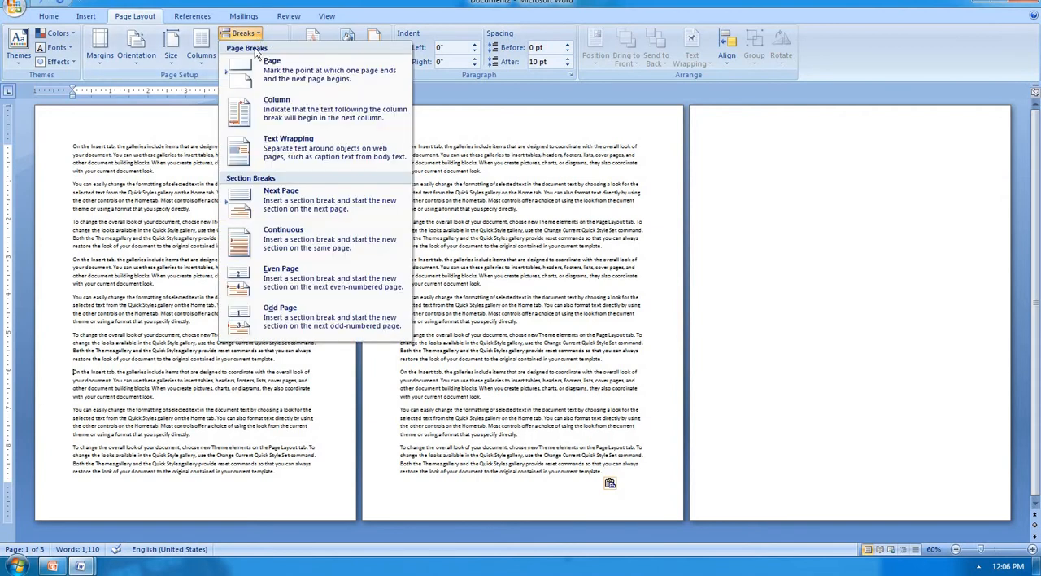
click(85, 16)
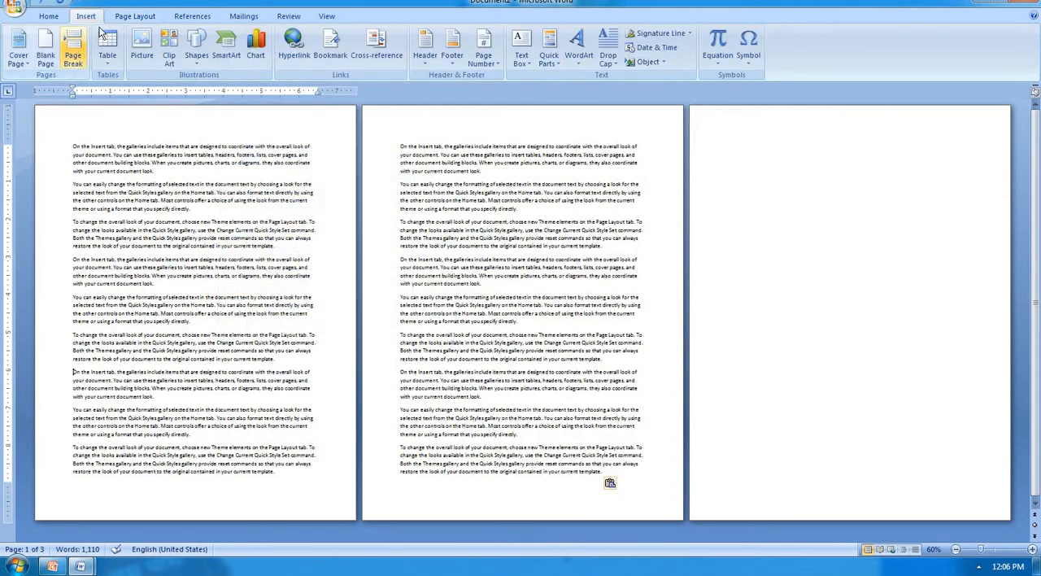
click(132, 17)
click(244, 33)
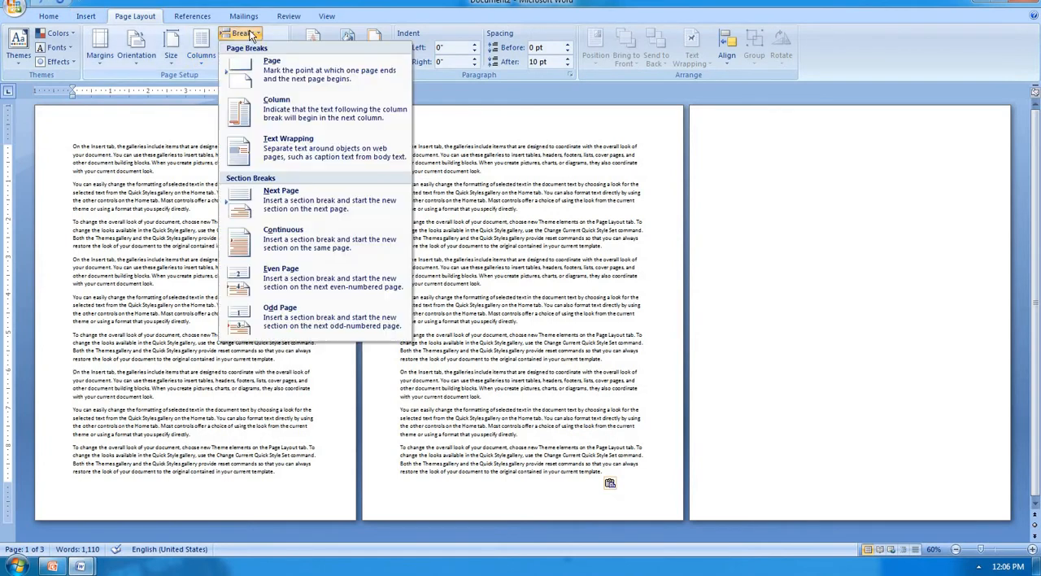
click(277, 65)
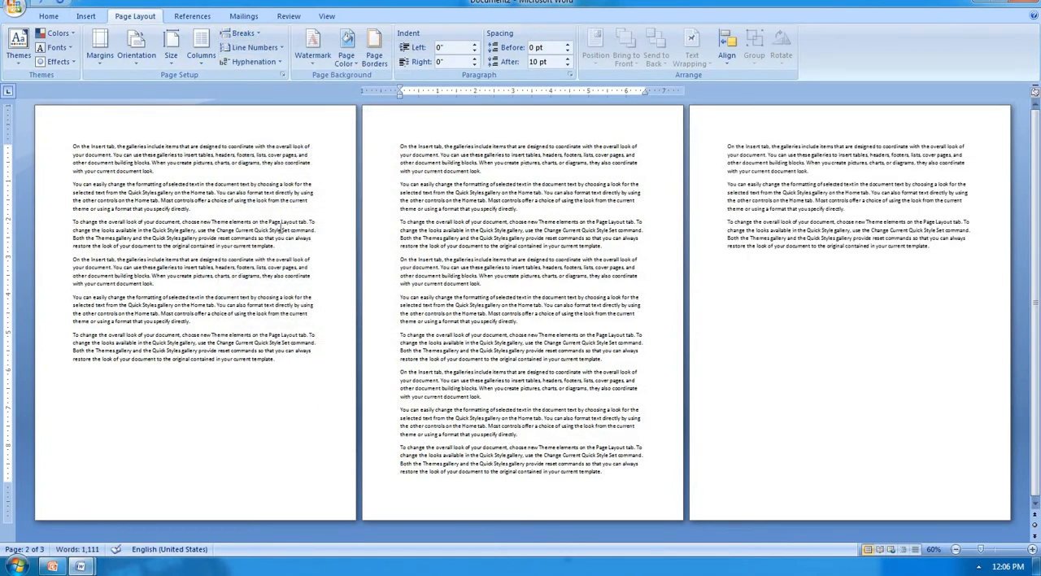
key(BackSpace)
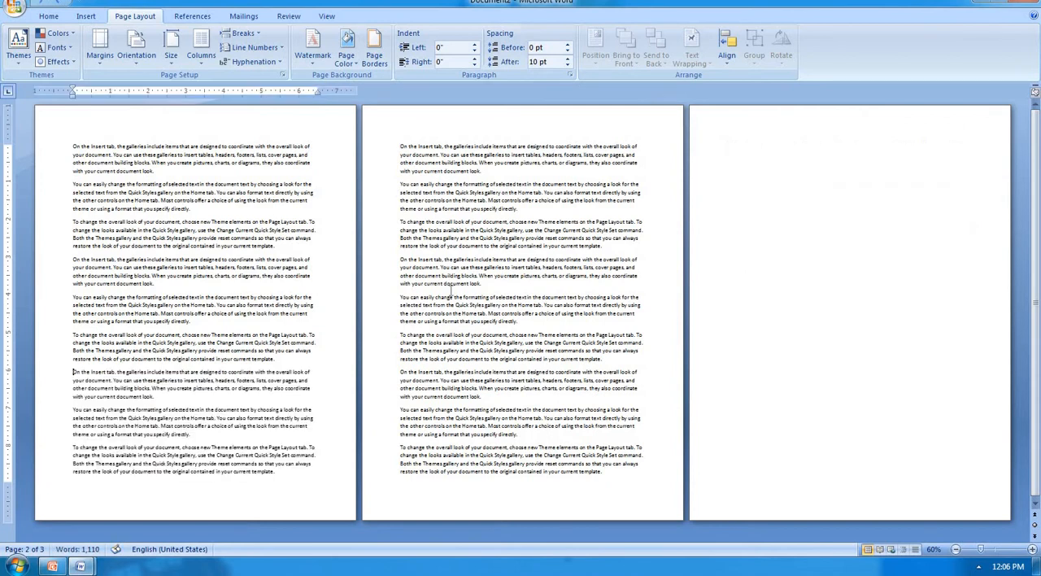
click(243, 35)
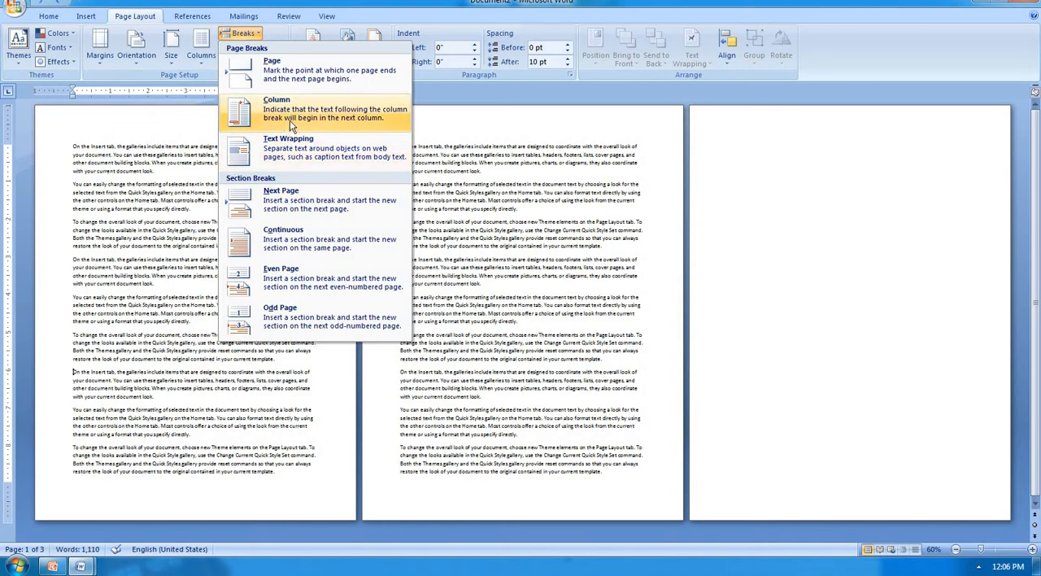
click(201, 356)
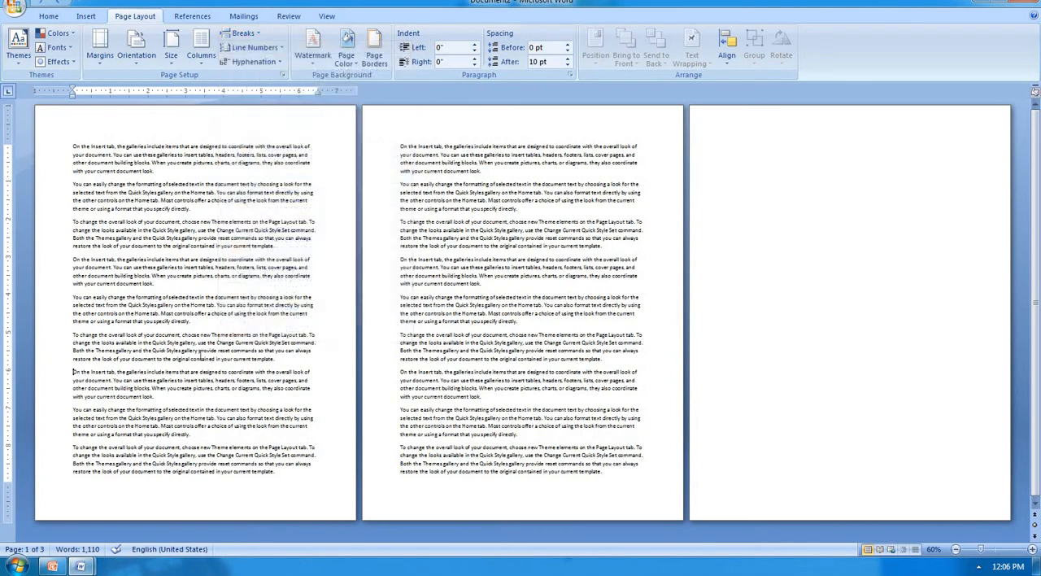
Step: Apply the Two column layout to the first two paragraphs of the document
scroll(200, 355, up, 5)
scroll(196, 358, up, 7)
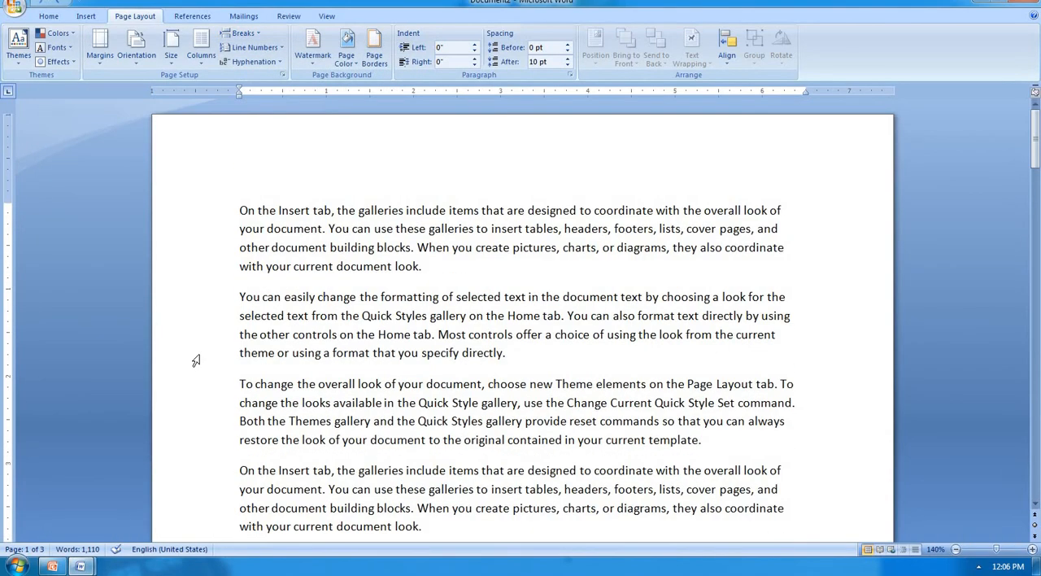
drag(239, 210, 508, 352)
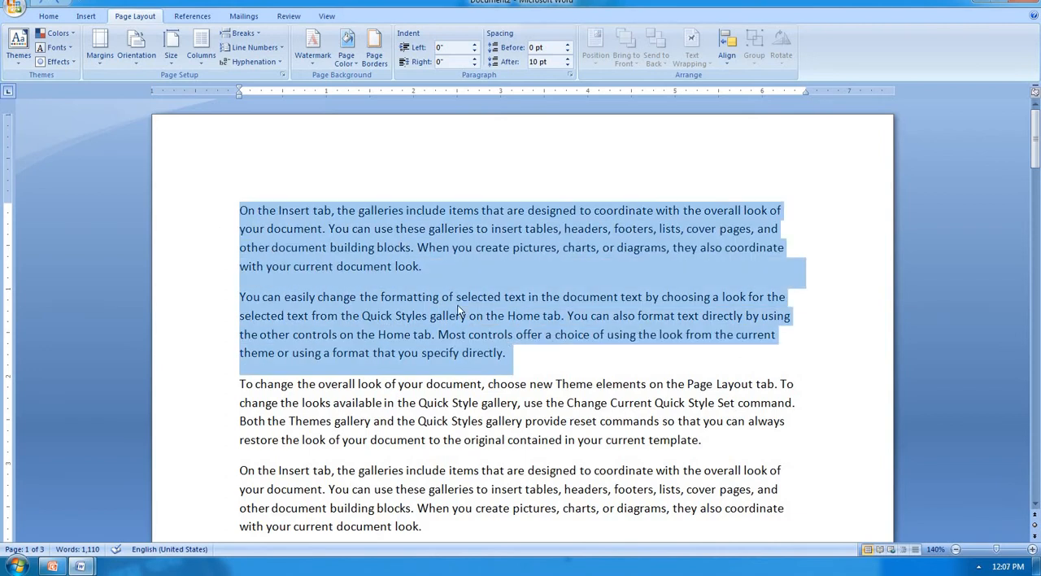
click(208, 64)
click(229, 112)
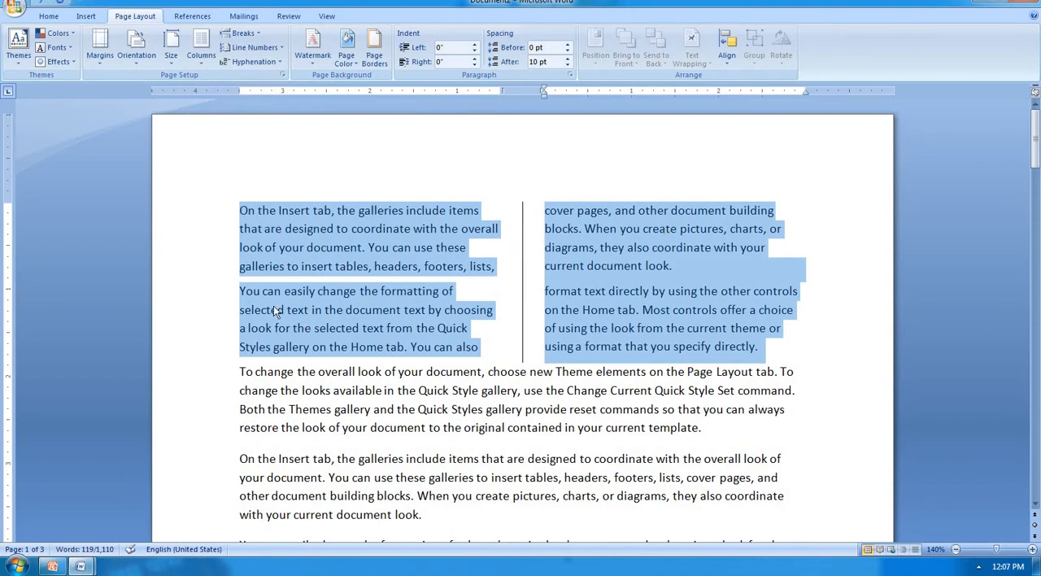
Step: Insert a column break before the second paragraph in the two-column text, and undo it
click(247, 301)
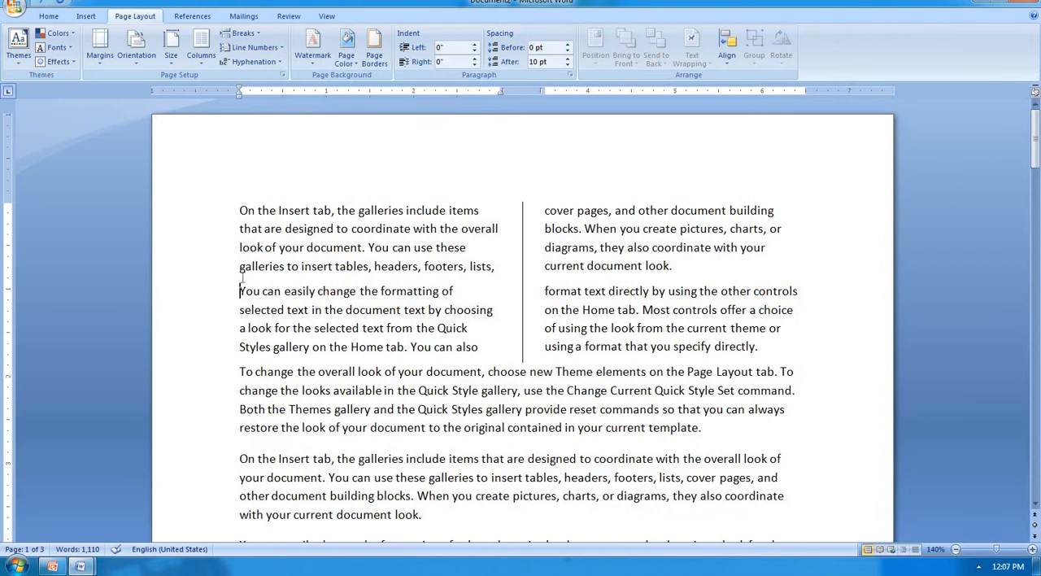
click(247, 36)
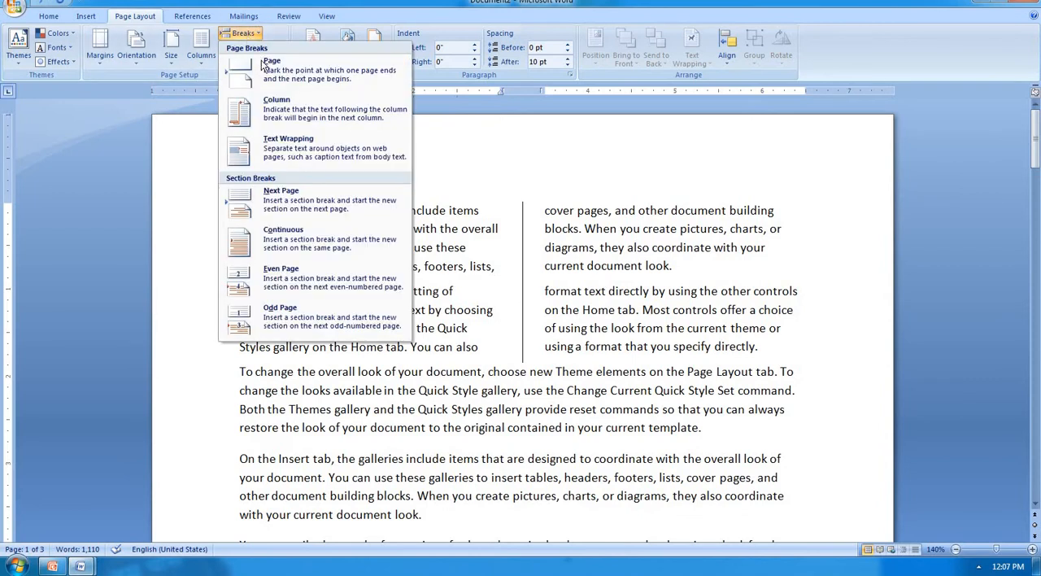
click(293, 118)
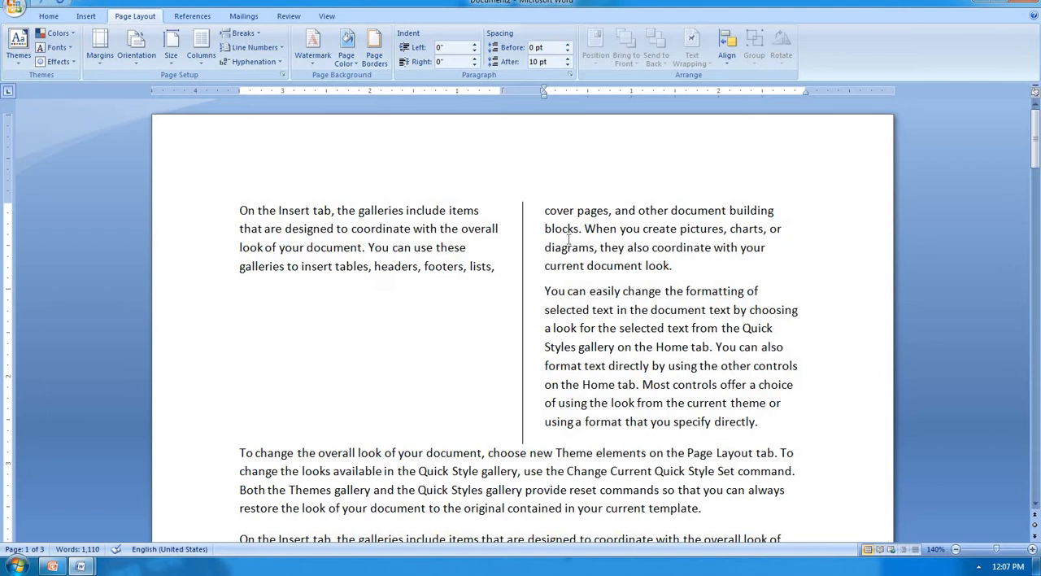
key(ctrl+z)
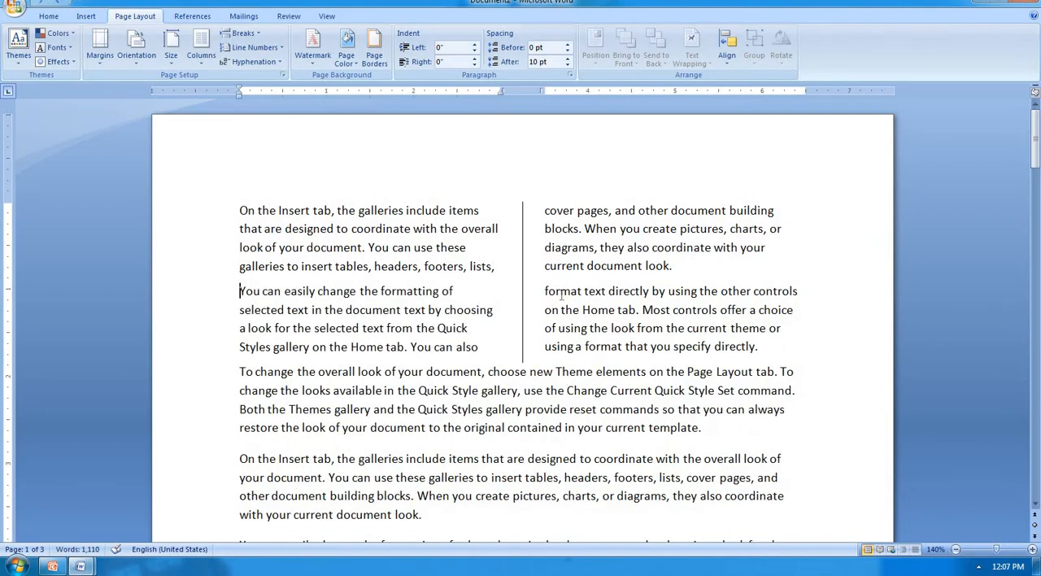
Step: Try the column break at the start of the second paragraph once more, and undo it
click(242, 33)
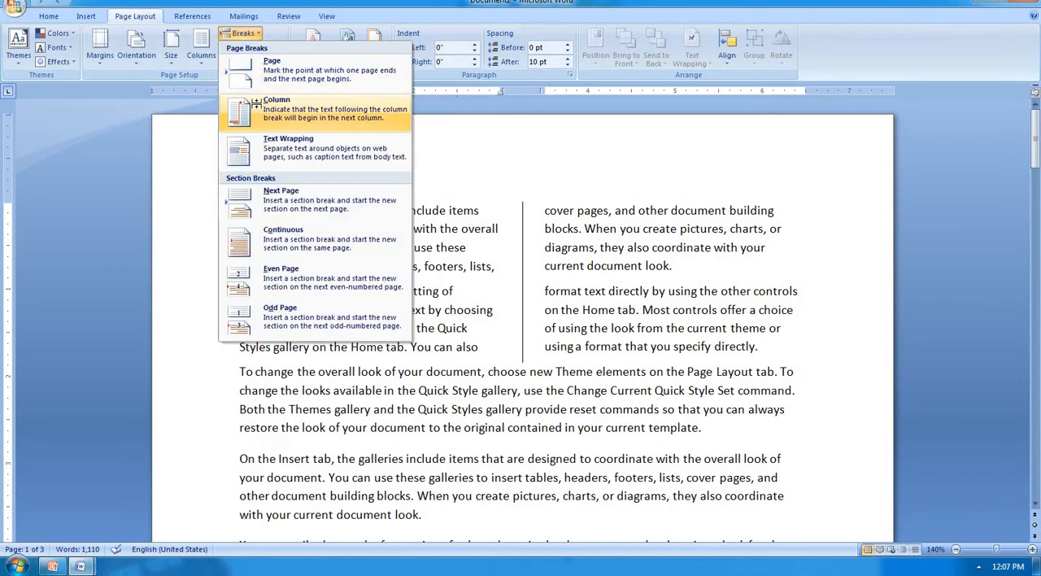
click(257, 109)
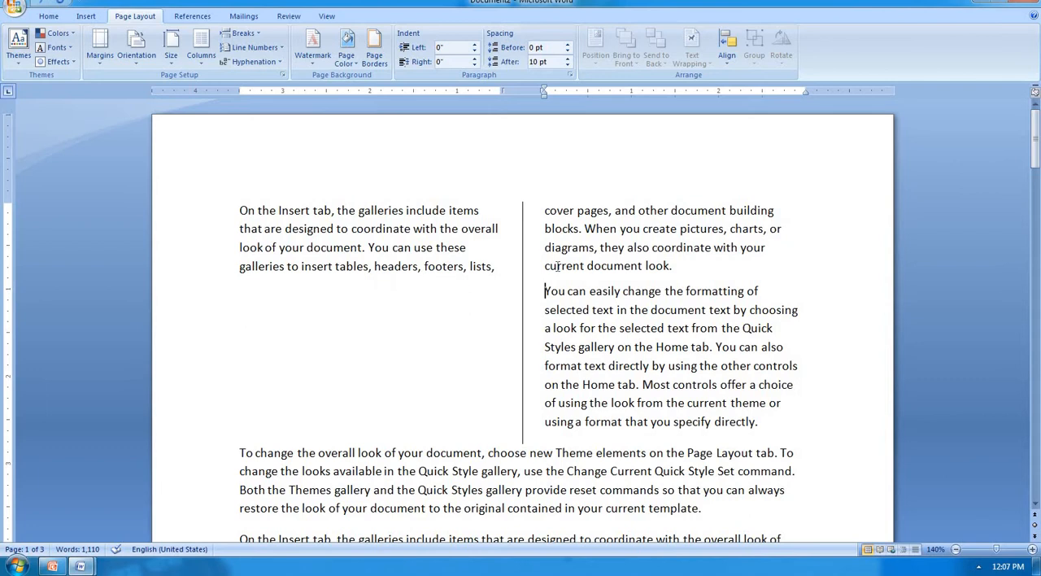
key(ctrl+z)
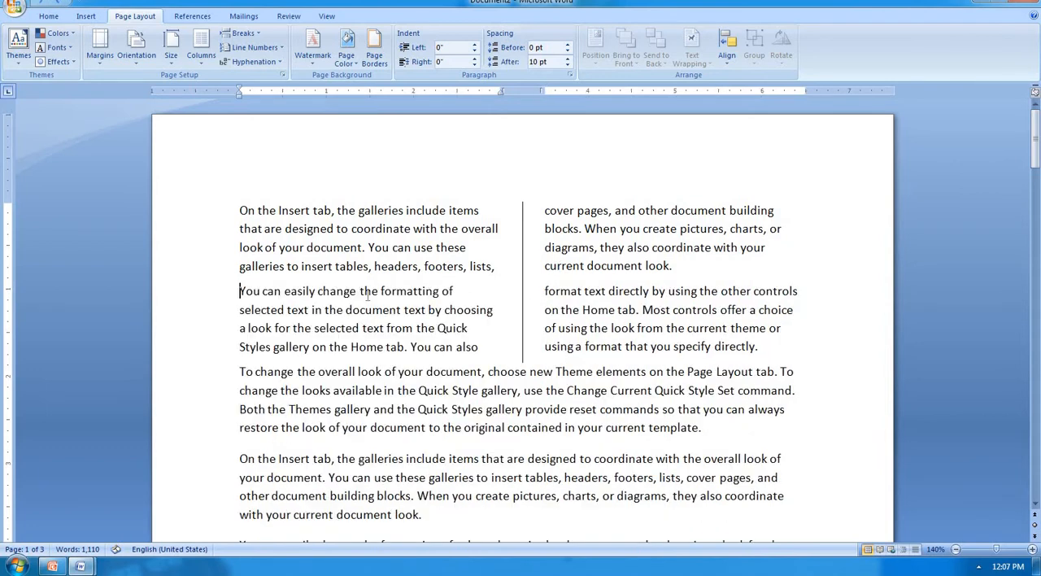
Step: Return the first two paragraphs from the two-column layout to the One column layout
key(ctrl+shift+Down)
key(ctrl+shift+Down)
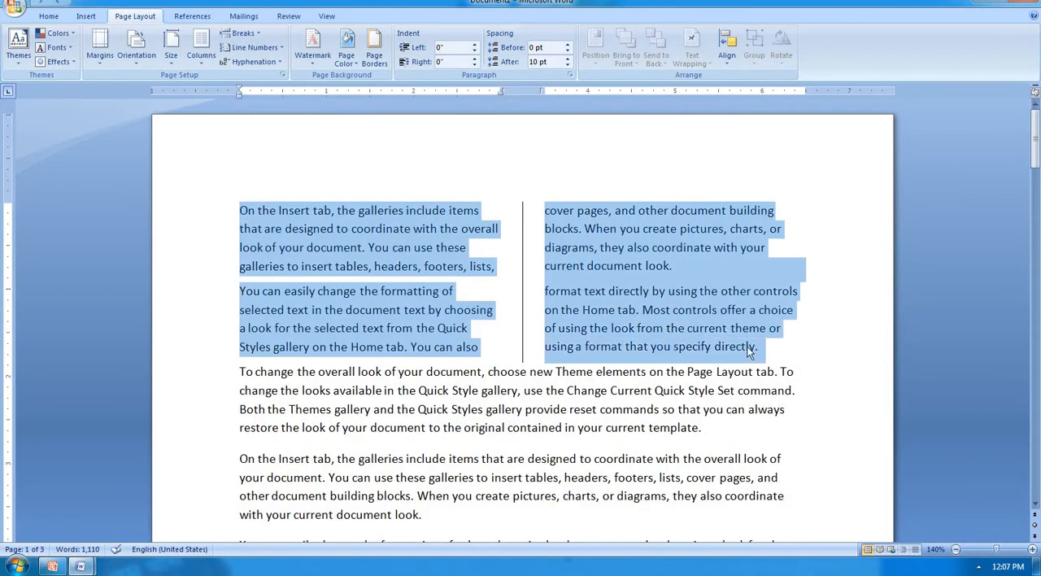
click(191, 59)
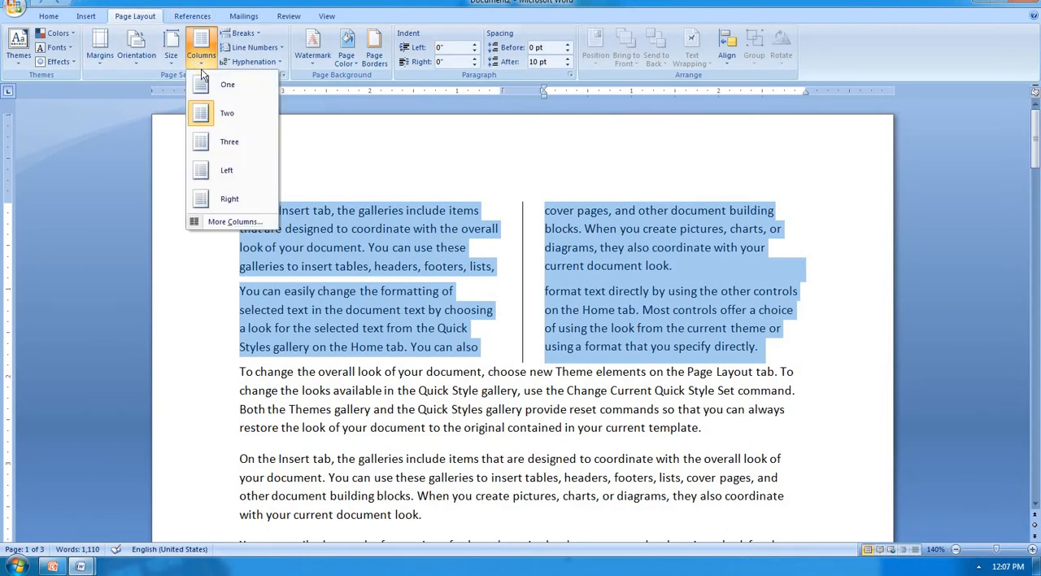
click(216, 84)
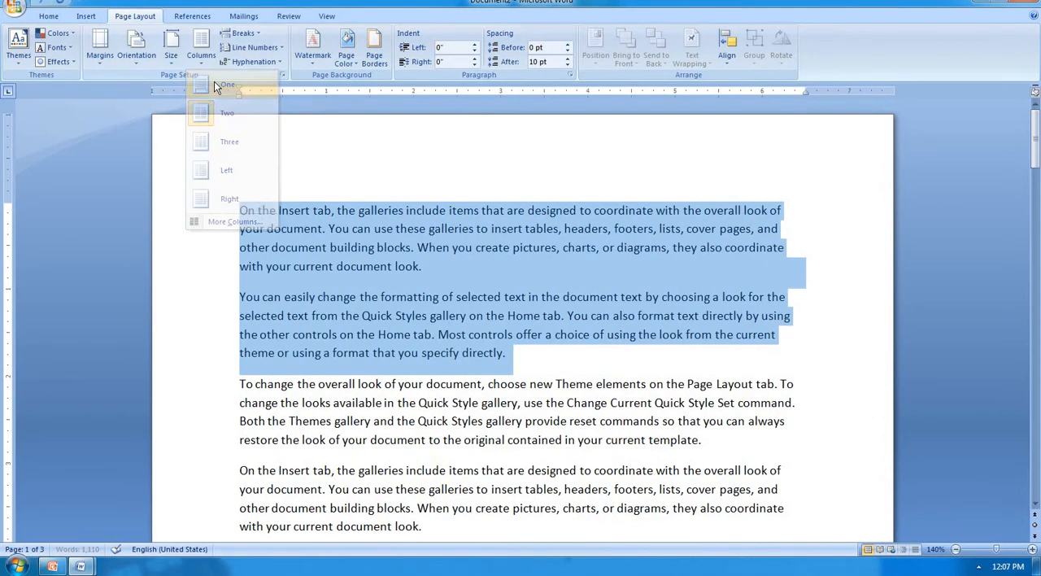
Step: Split the first paragraph into two before the sentence starting "When you create pictures"
click(467, 269)
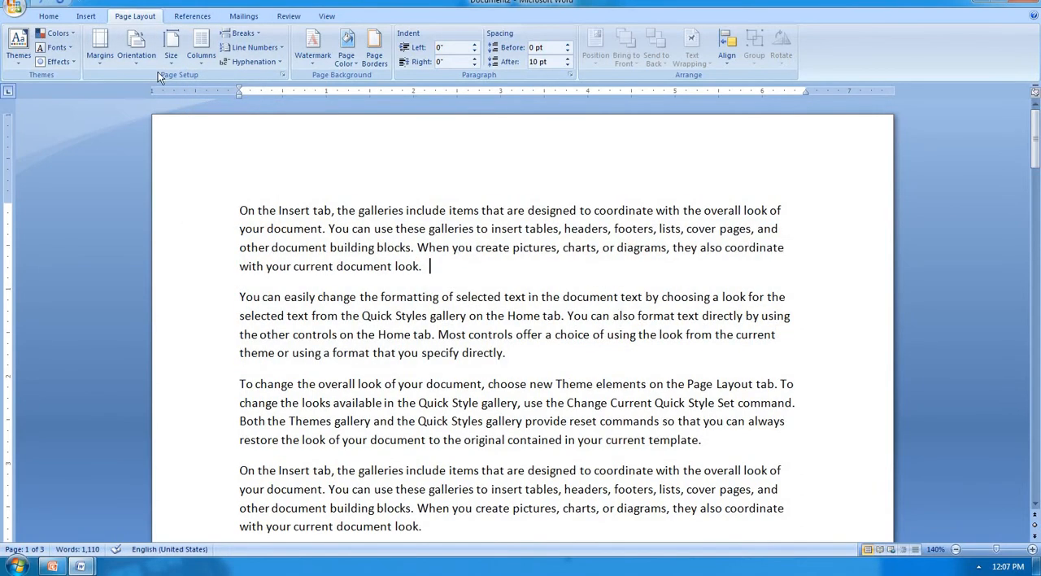
click(244, 33)
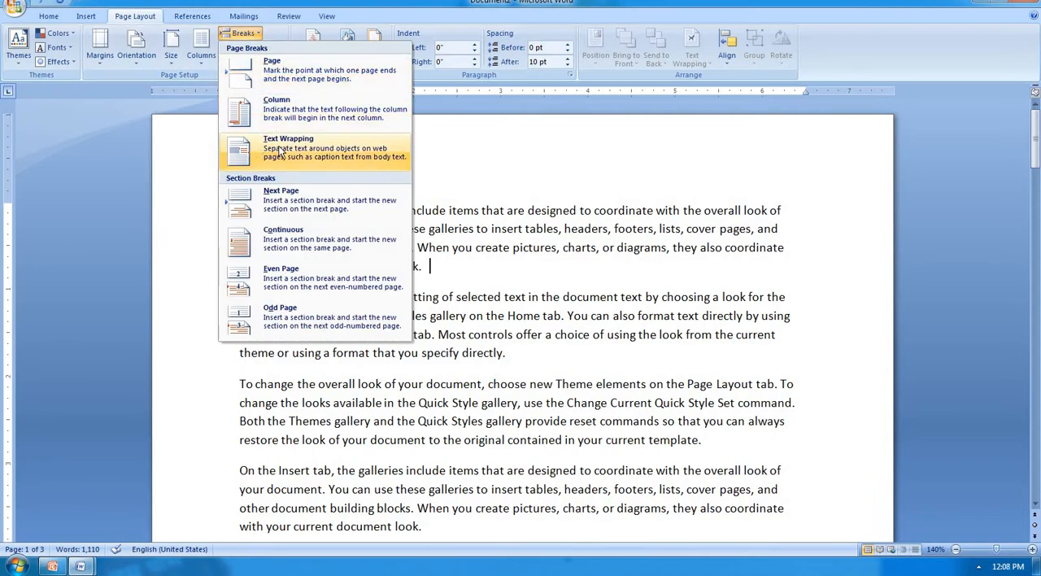
click(513, 266)
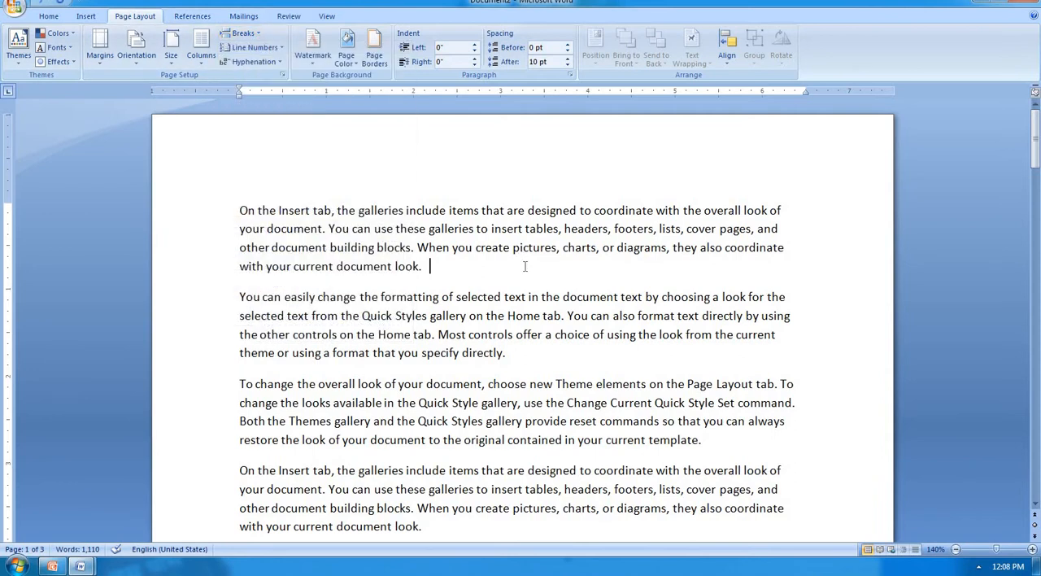
click(418, 247)
key(Return)
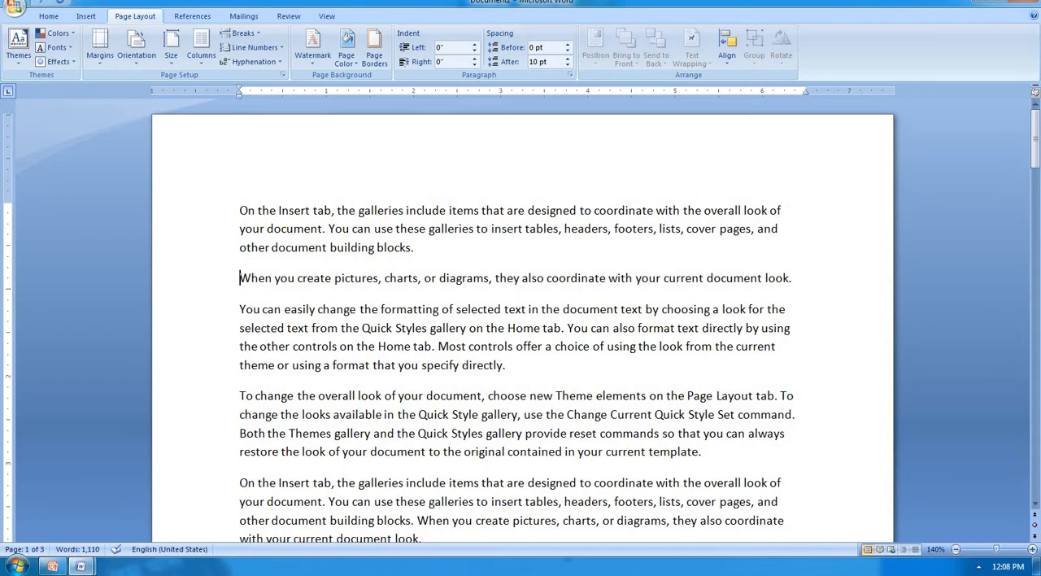
click(417, 261)
key(Delete)
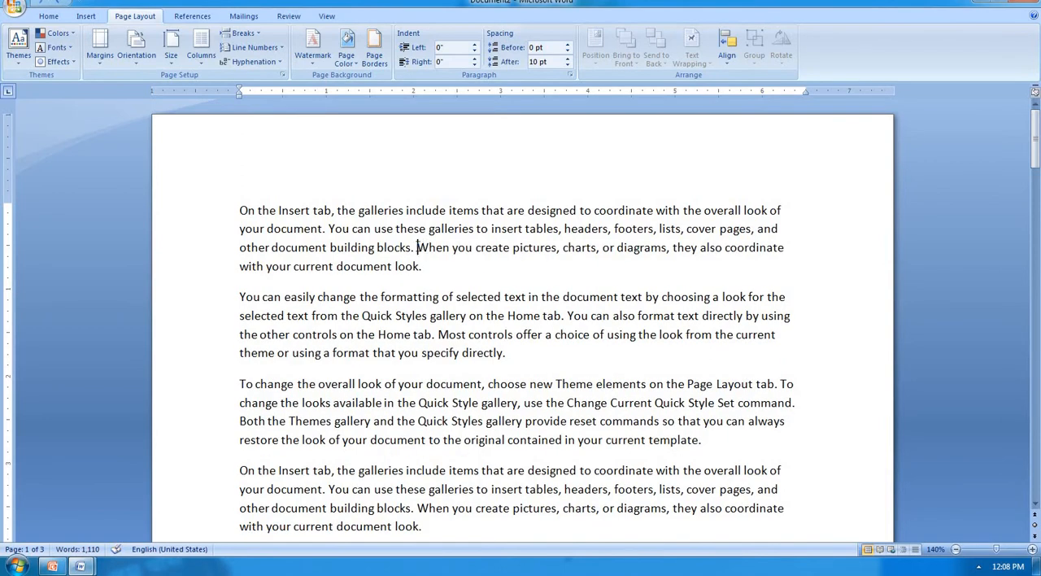
key(Return)
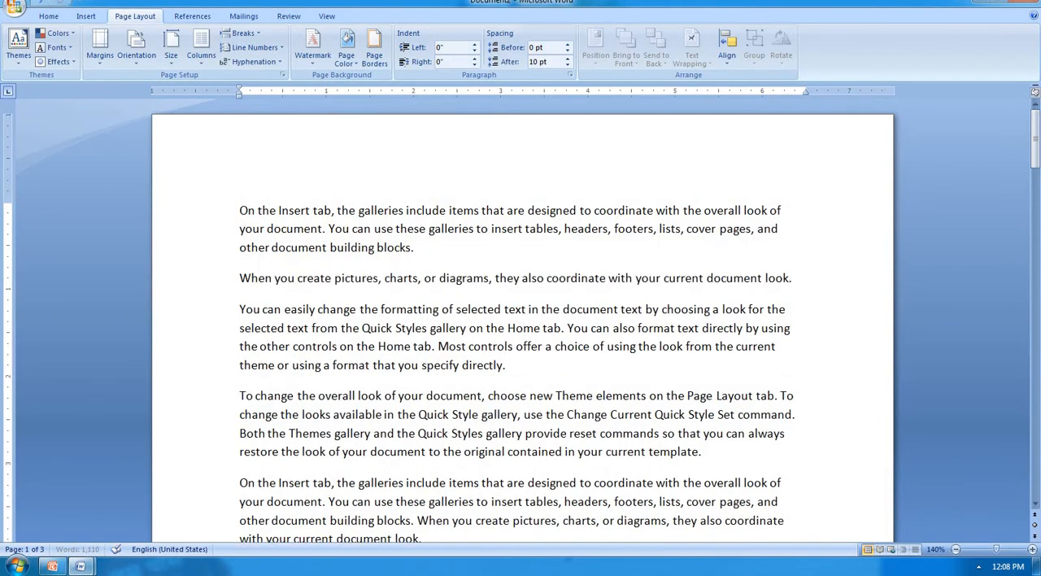
Step: Insert a Text Wrapping break before "You can use these galleries" in the first paragraph and remove it, doing this twice
click(328, 228)
click(242, 32)
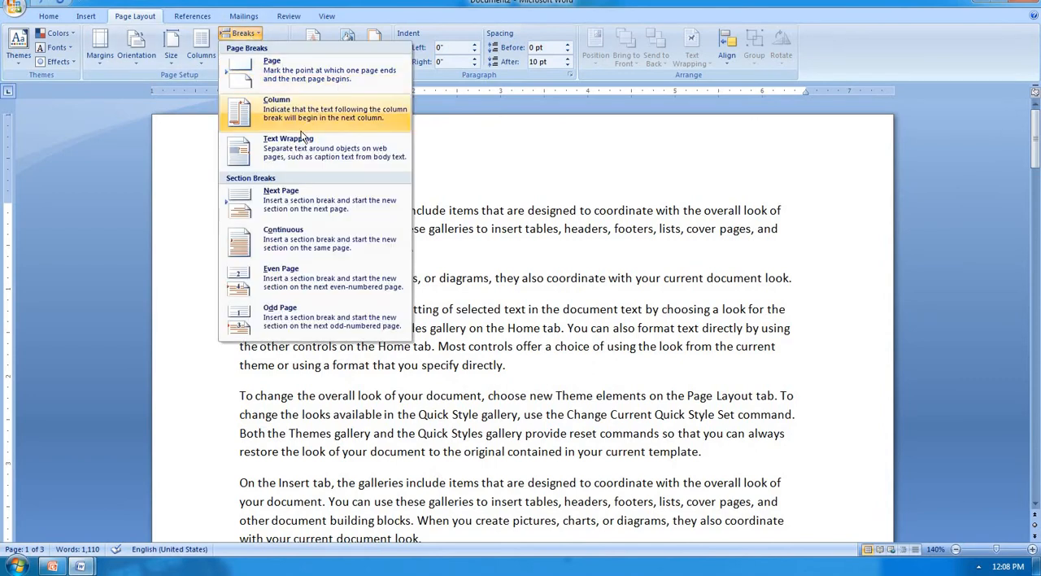
click(315, 156)
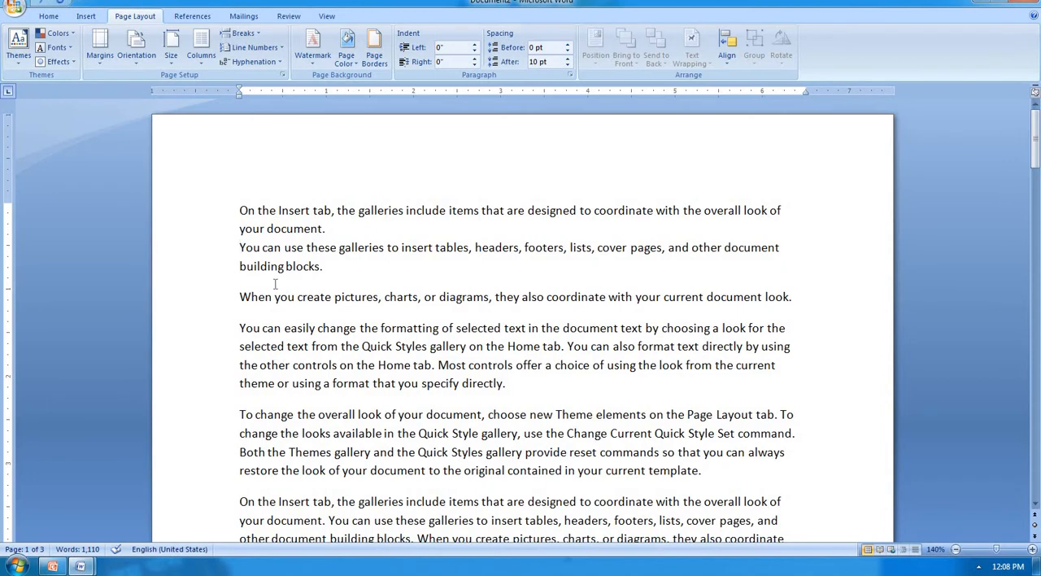
key(BackSpace)
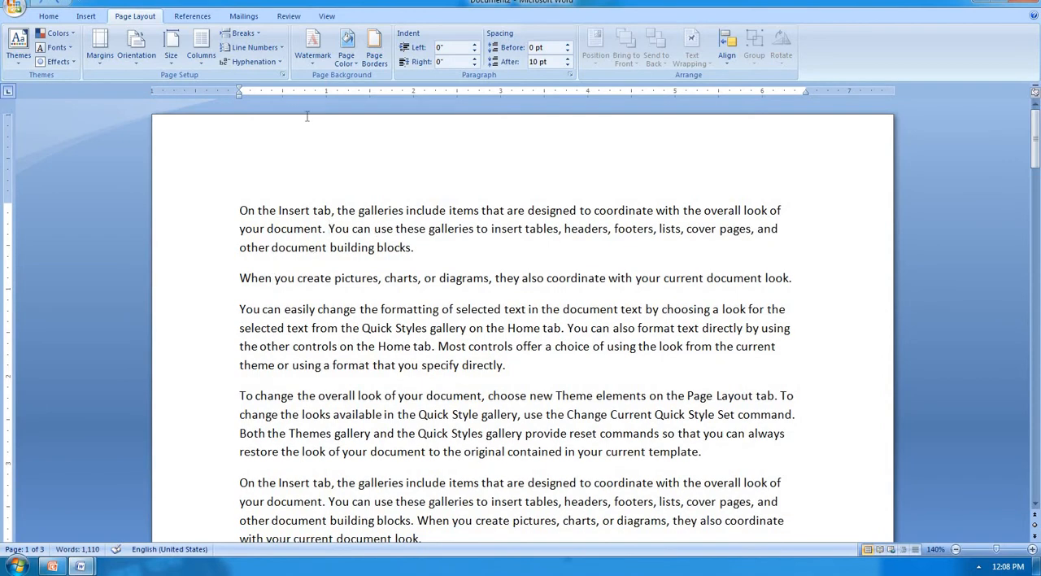
click(247, 32)
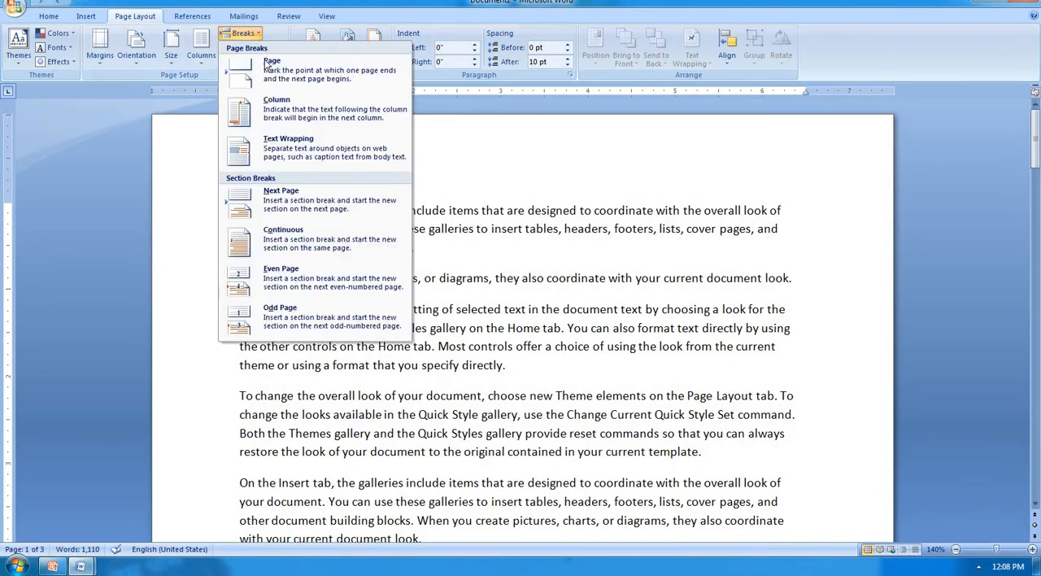
click(296, 160)
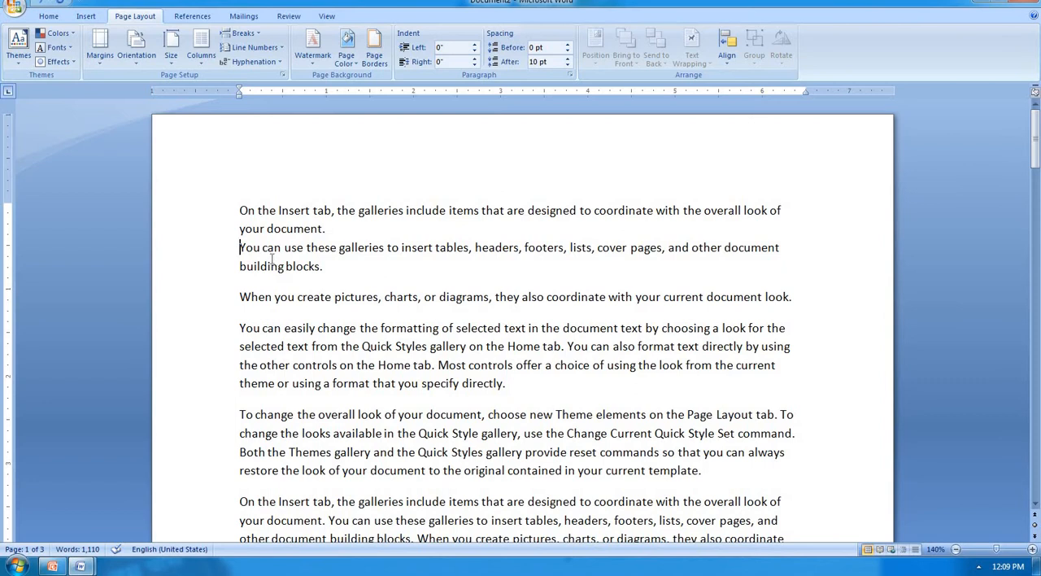
key(BackSpace)
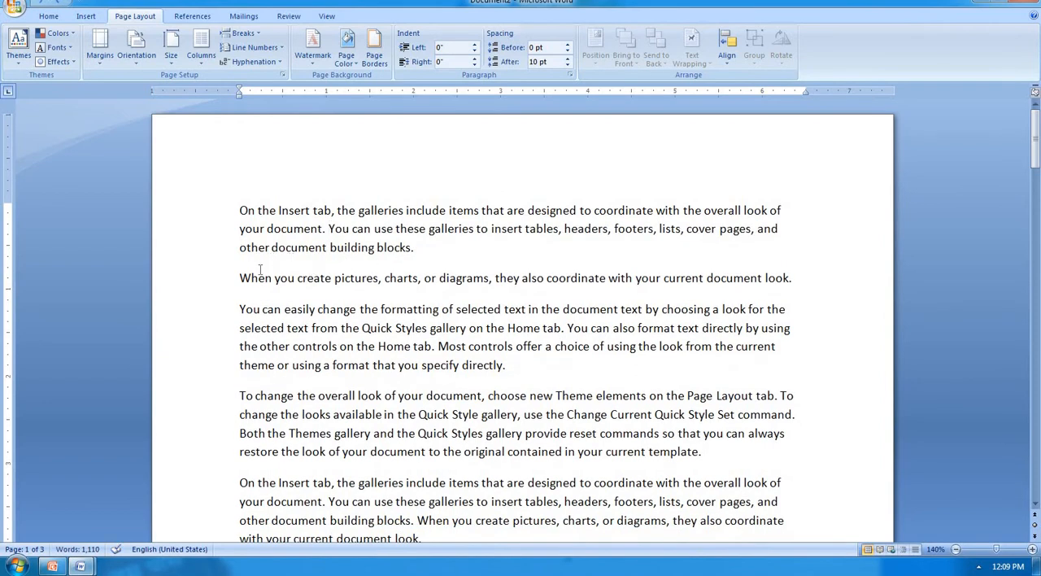
Step: Rejoin the separated sentence "When you create pictures" with the first paragraph
click(241, 278)
key(BackSpace)
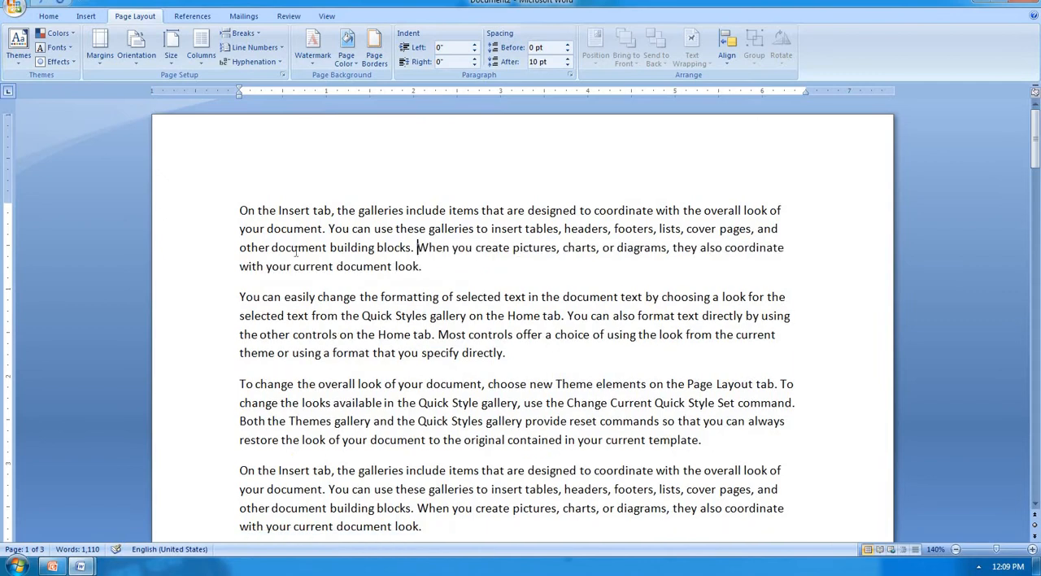
click(241, 32)
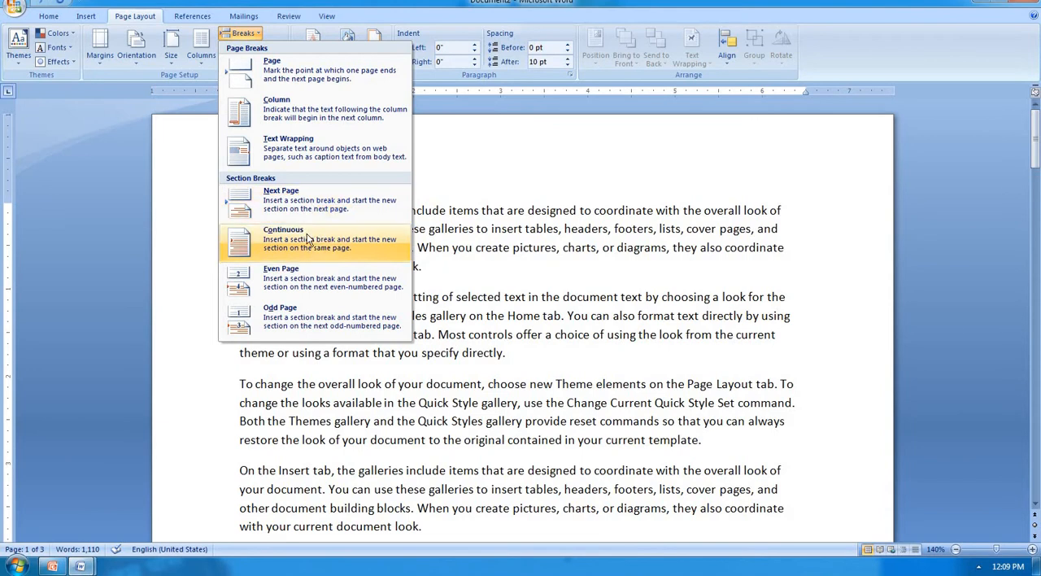
click(297, 325)
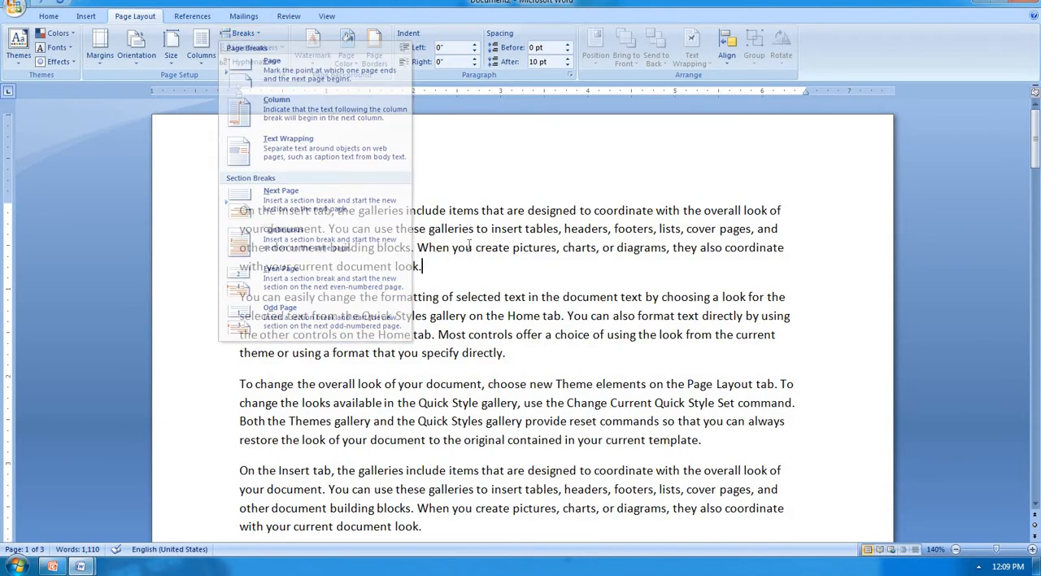
Step: Delete all content from the start of the second page onward, keeping only the first page
scroll(431, 241, down, 7)
scroll(431, 241, down, 4)
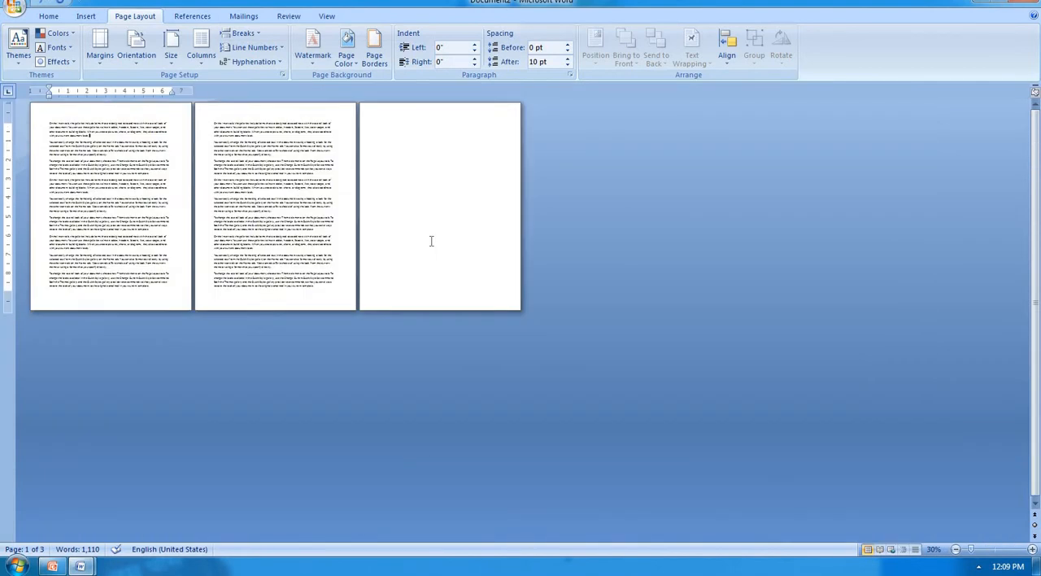
scroll(432, 240, up, 1)
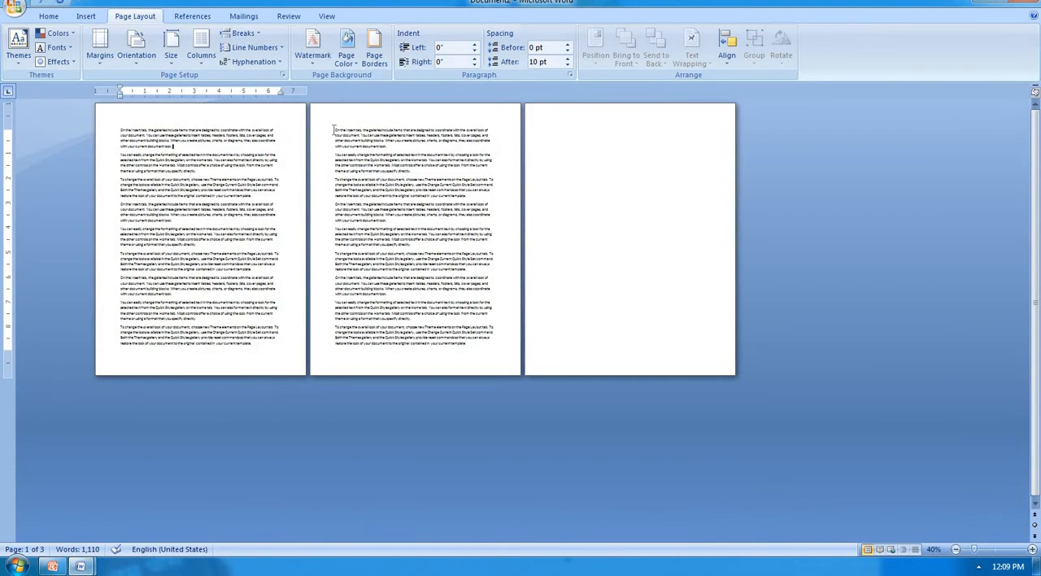
drag(334, 130, 702, 317)
key(Delete)
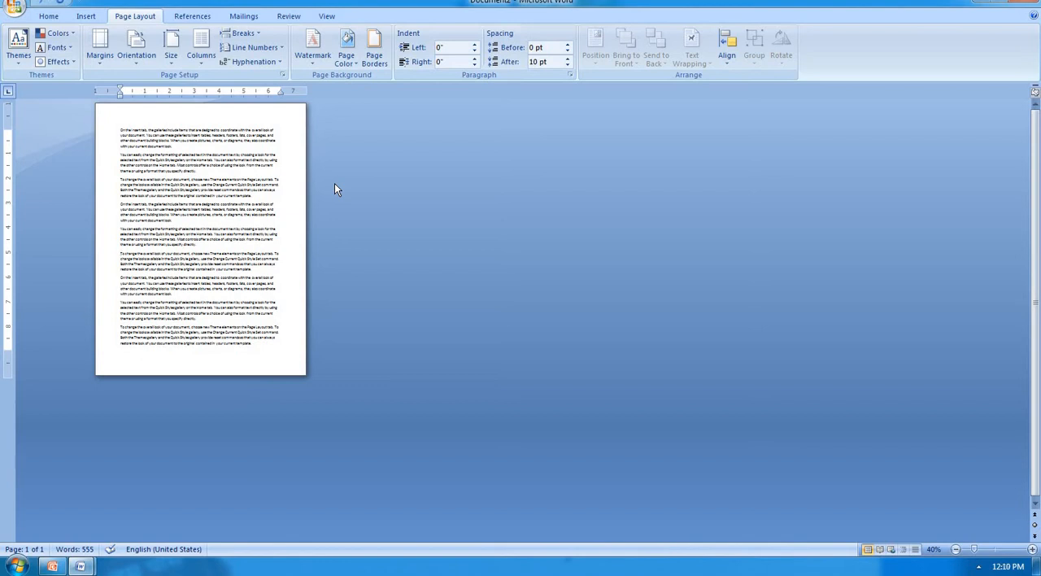
Step: Insert an Odd Page section break before the sixth paragraph and an Even Page section break before the eighth paragraph
click(242, 34)
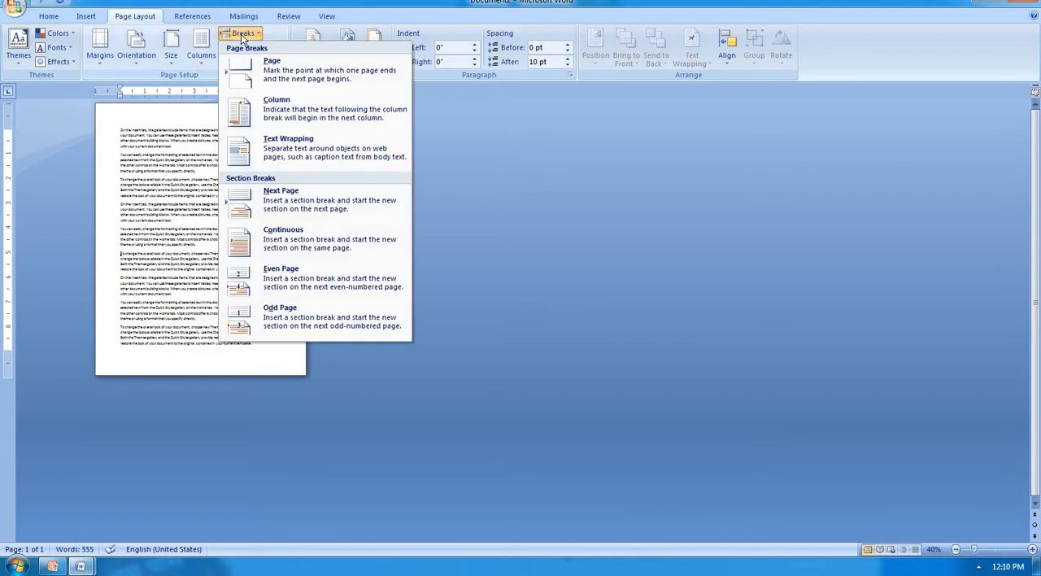
click(285, 313)
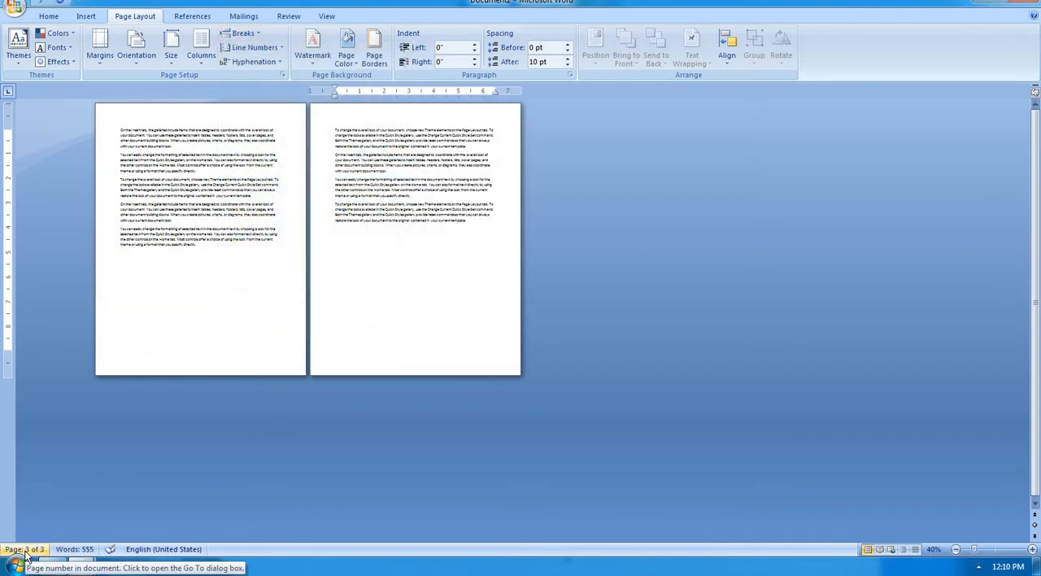
click(334, 180)
click(244, 34)
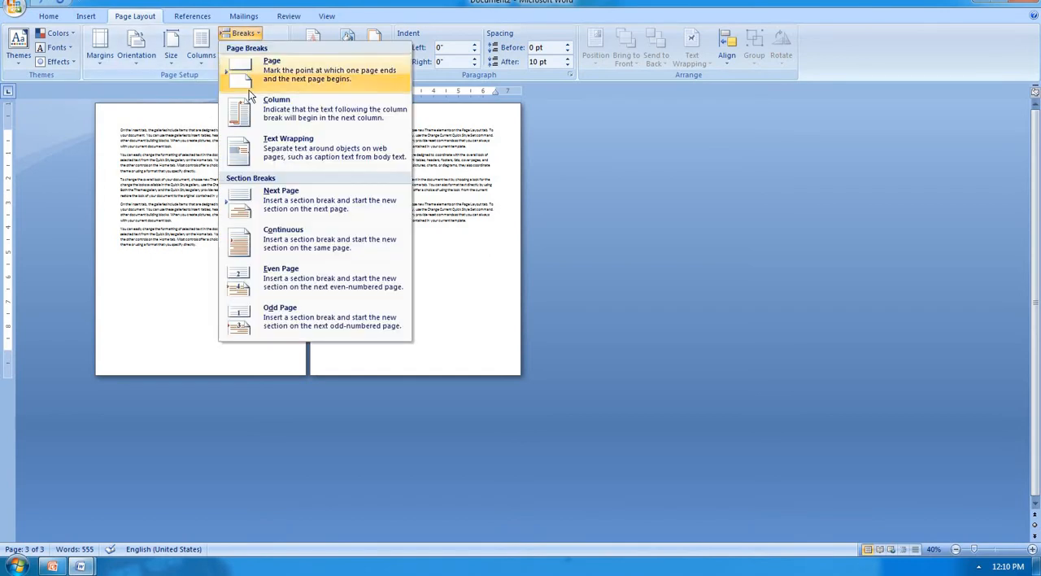
click(295, 284)
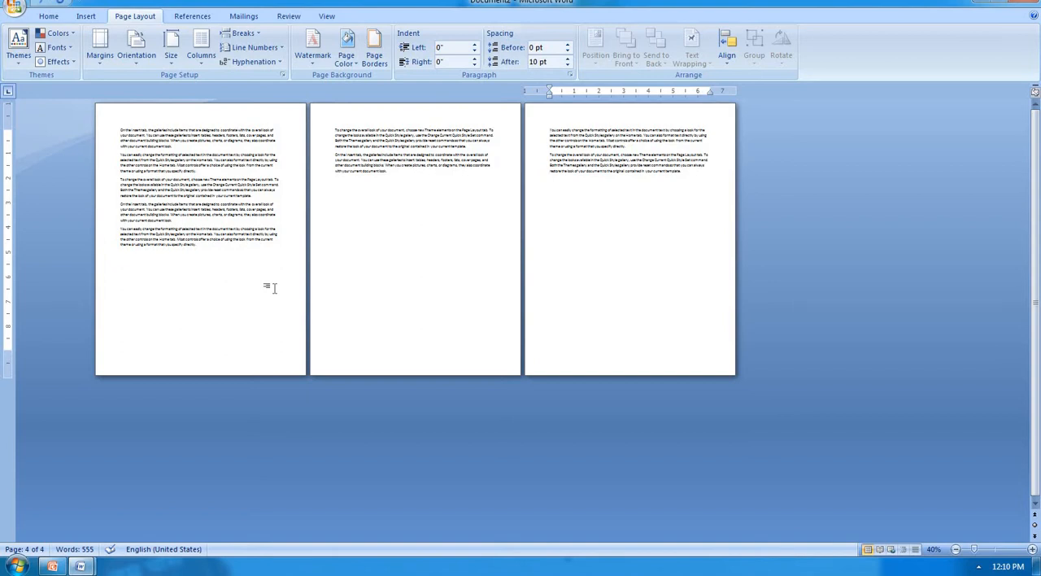
click(246, 35)
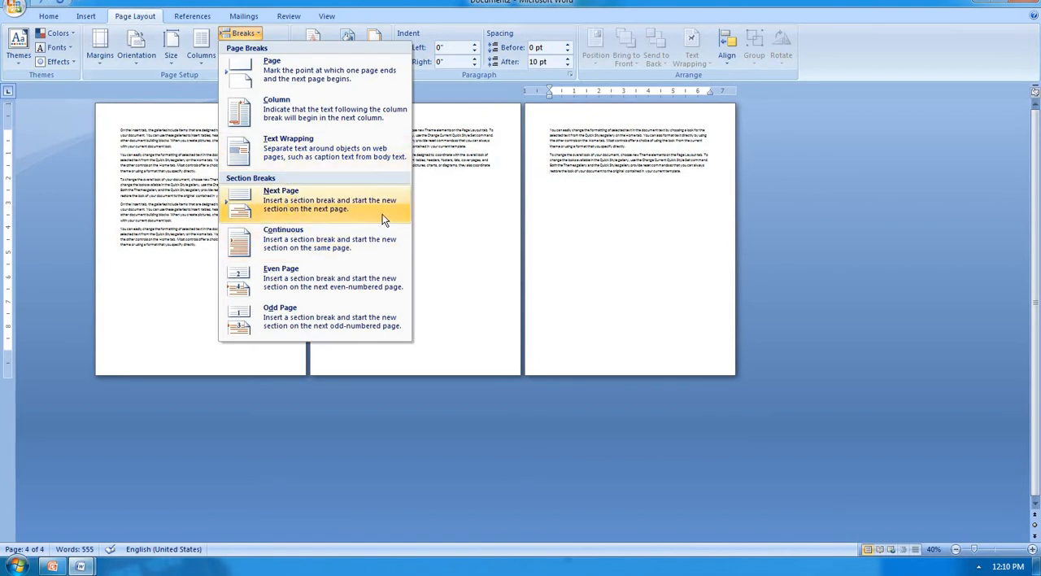
click(469, 218)
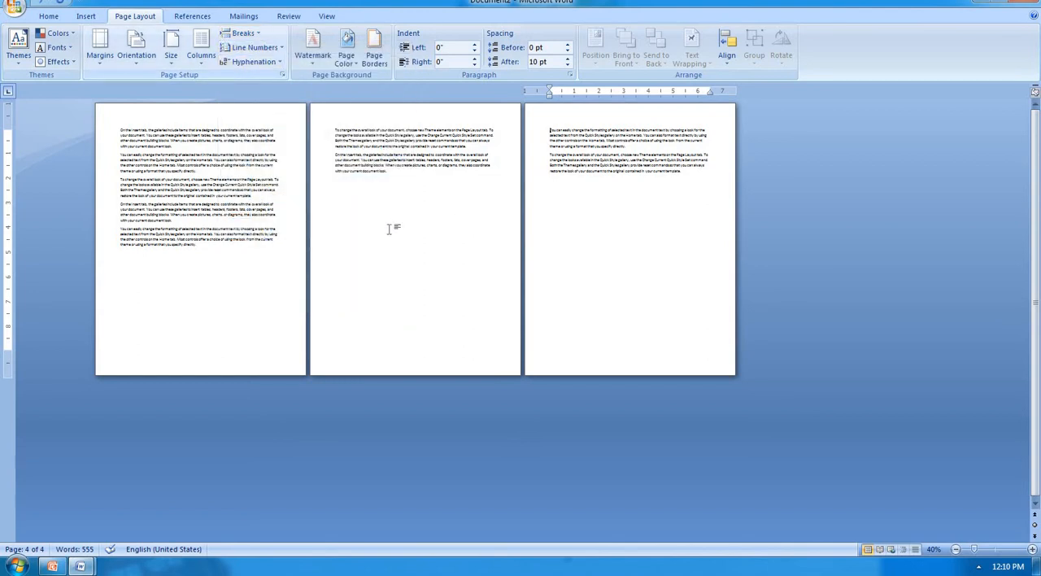
Step: Clear the whole document and generate fresh sample paragraphs with =rand()
key(ctrl+a)
key(Delete)
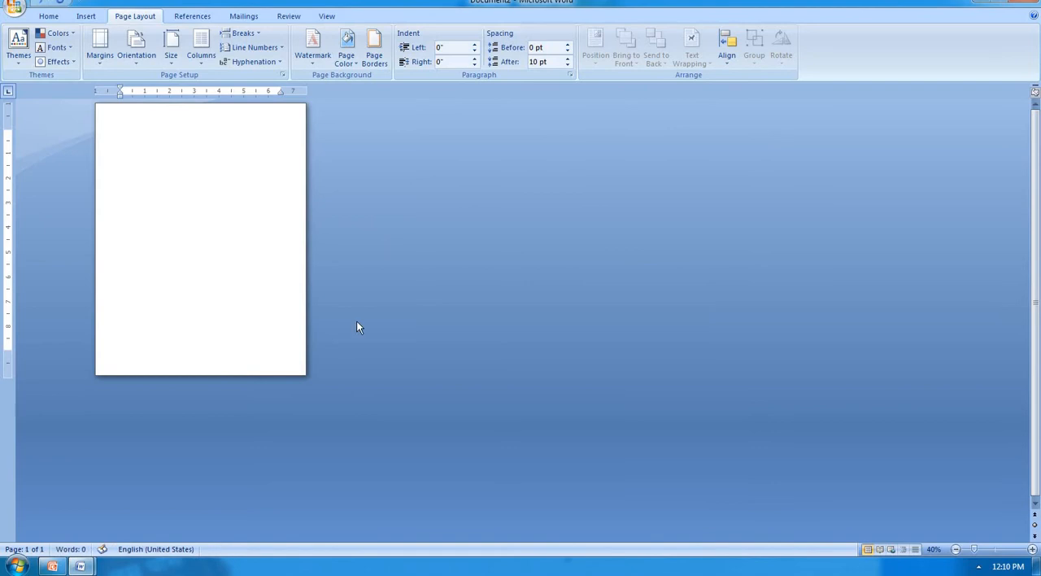
scroll(358, 327, up, 9)
text(=)
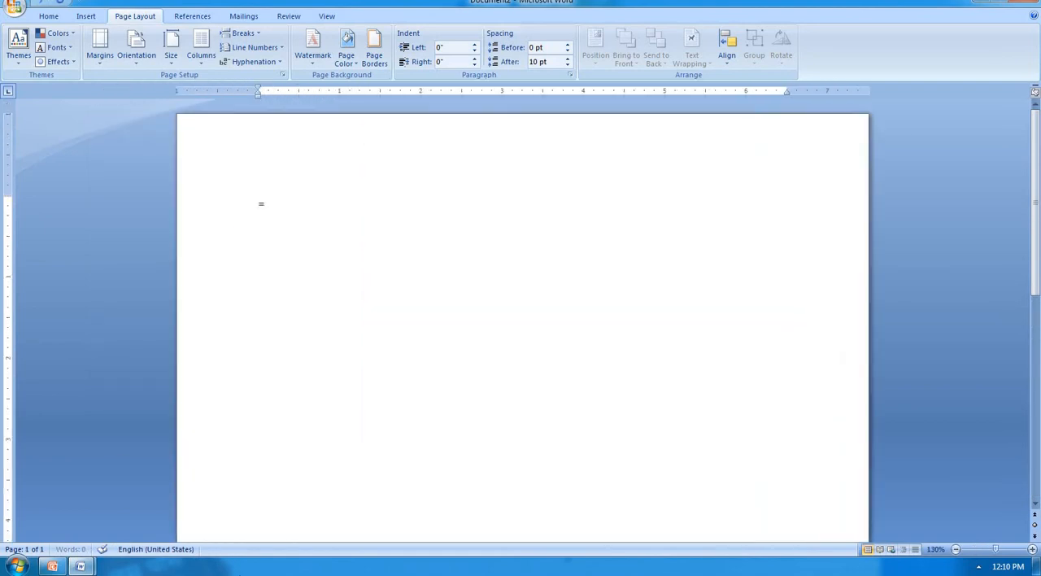
text(rand)
text(())
key(BackSpace)
text())
key(Return)
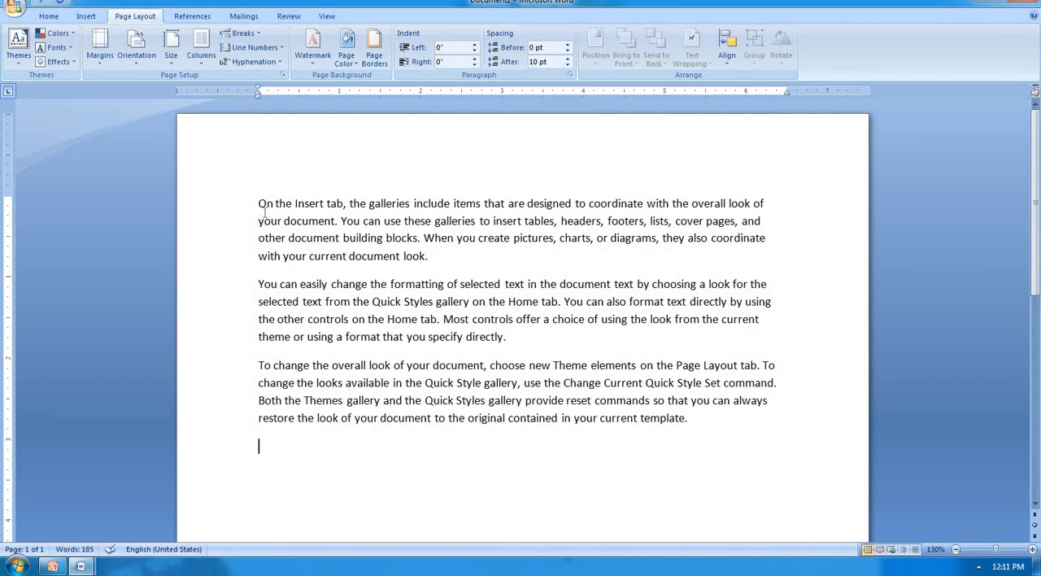
Step: Apply continuous line numbering to the three sample paragraphs
drag(259, 203, 691, 423)
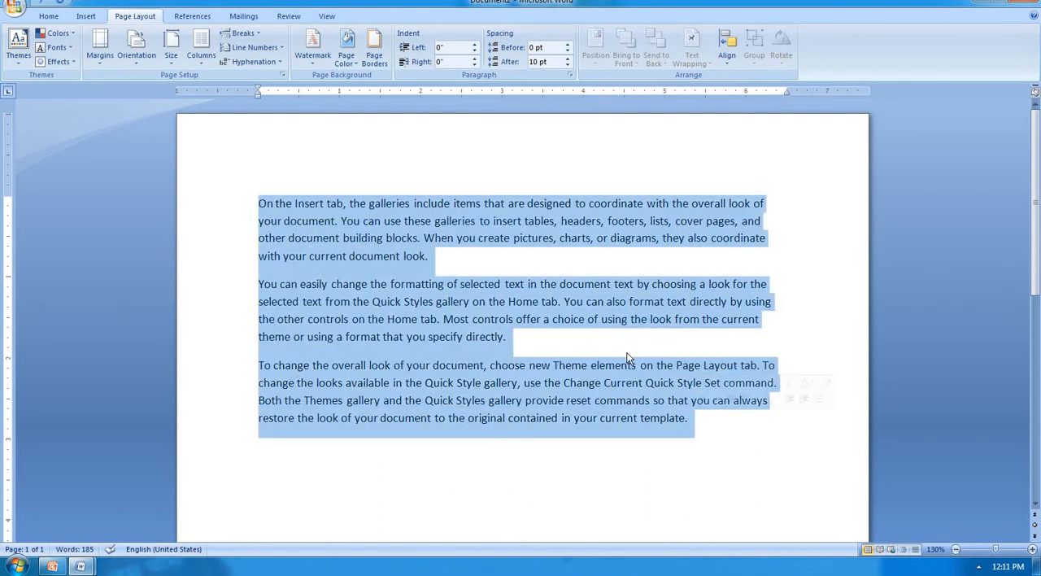
click(251, 47)
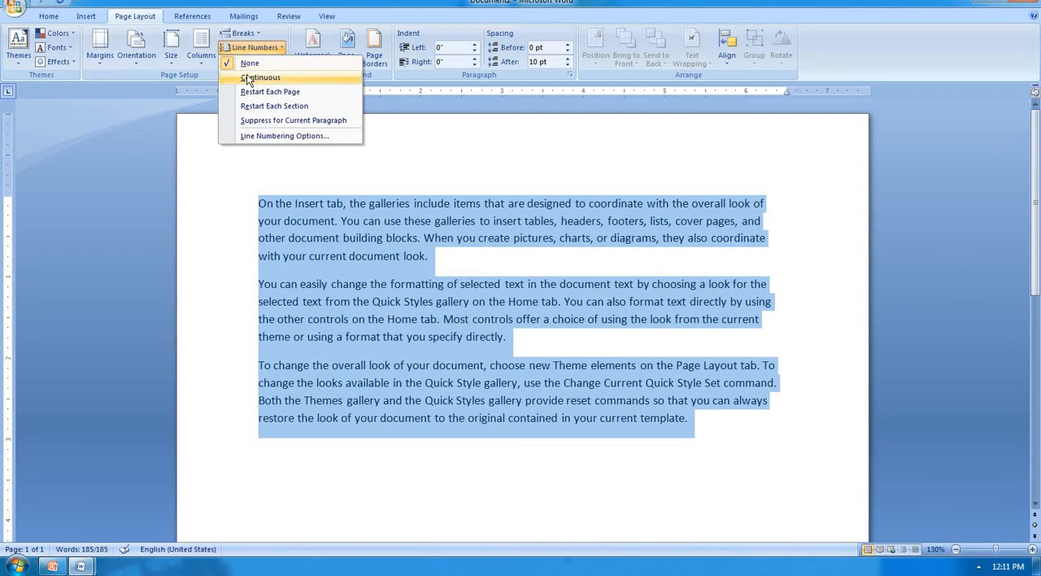
click(248, 78)
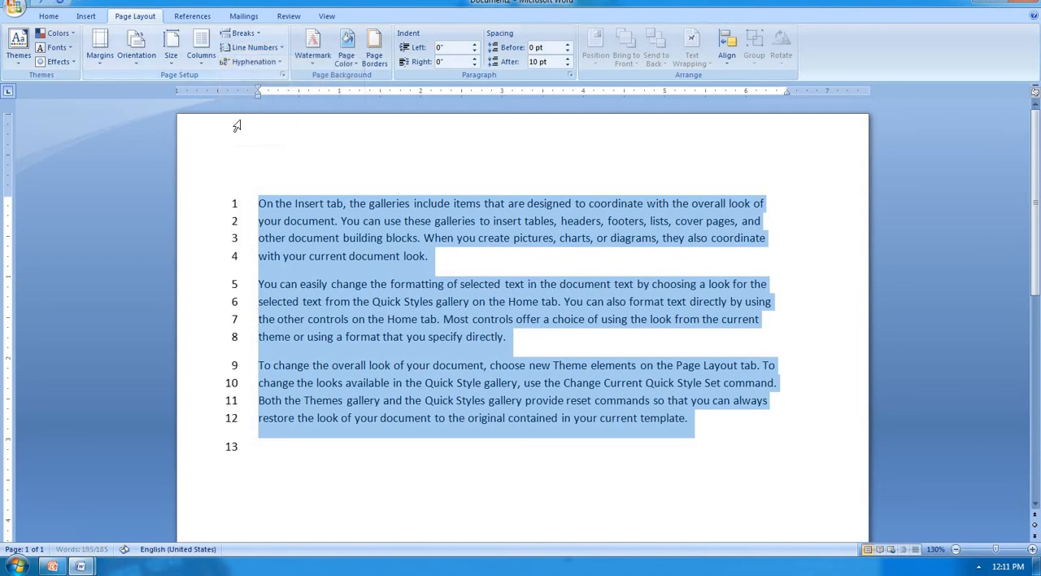
click(308, 439)
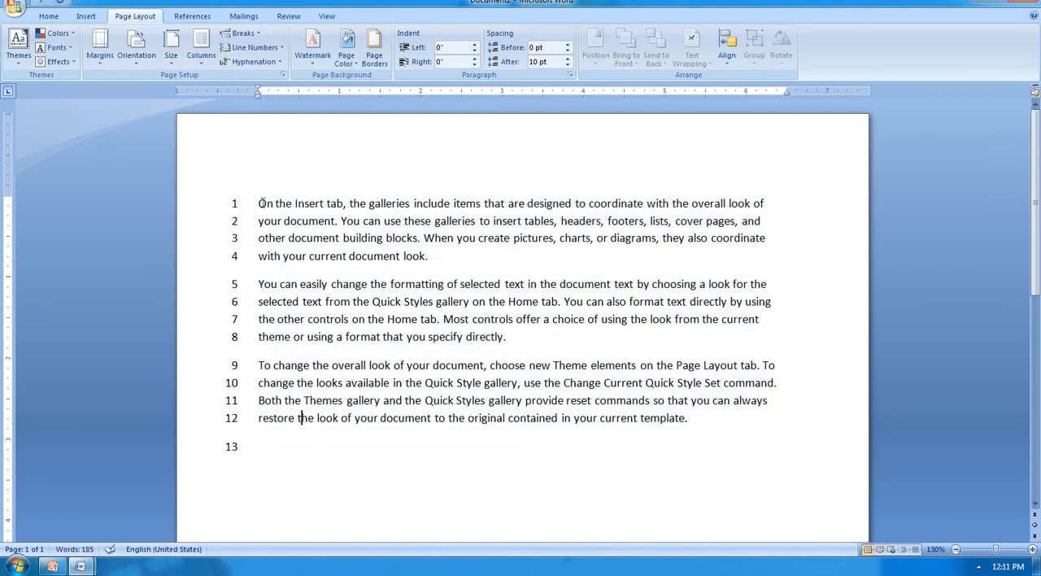
Step: Copy the three numbered paragraphs and paste them five times on the empty line below
drag(259, 200, 720, 436)
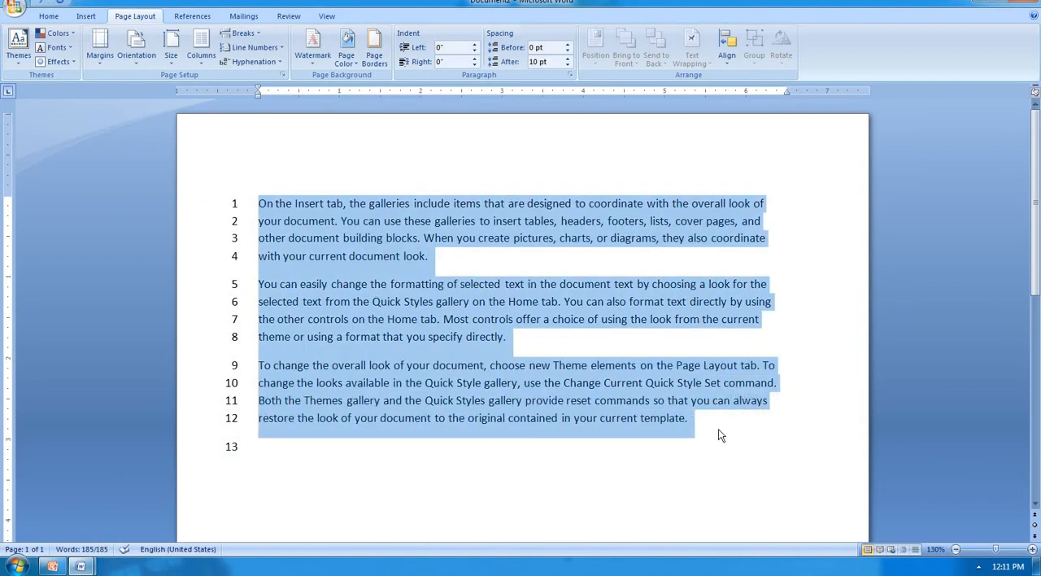
click(272, 449)
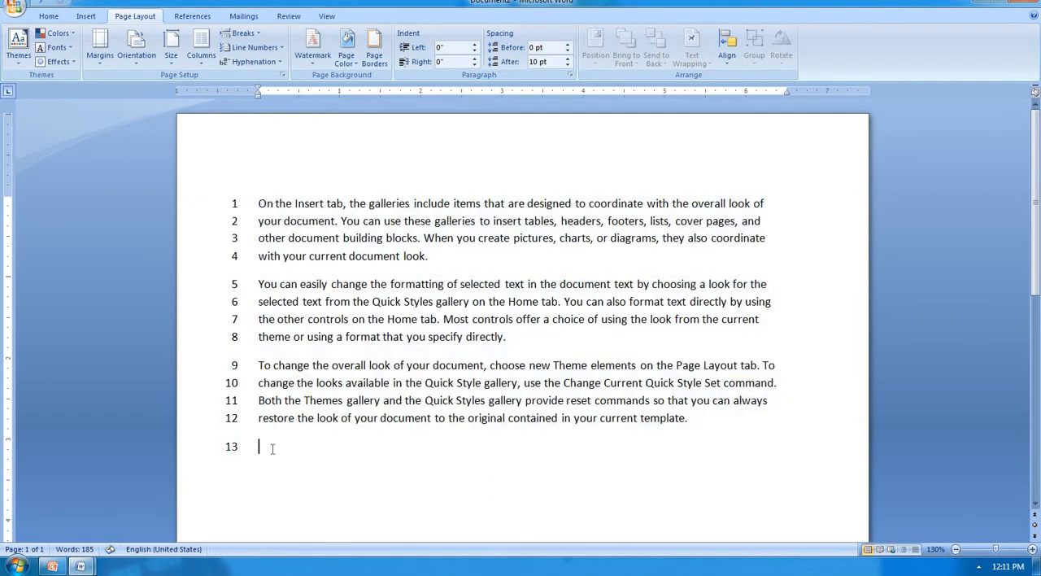
key(ctrl+v)
key(ctrl+v)
key(ctrl+v)
key(ctrl+v)
key(ctrl+v)
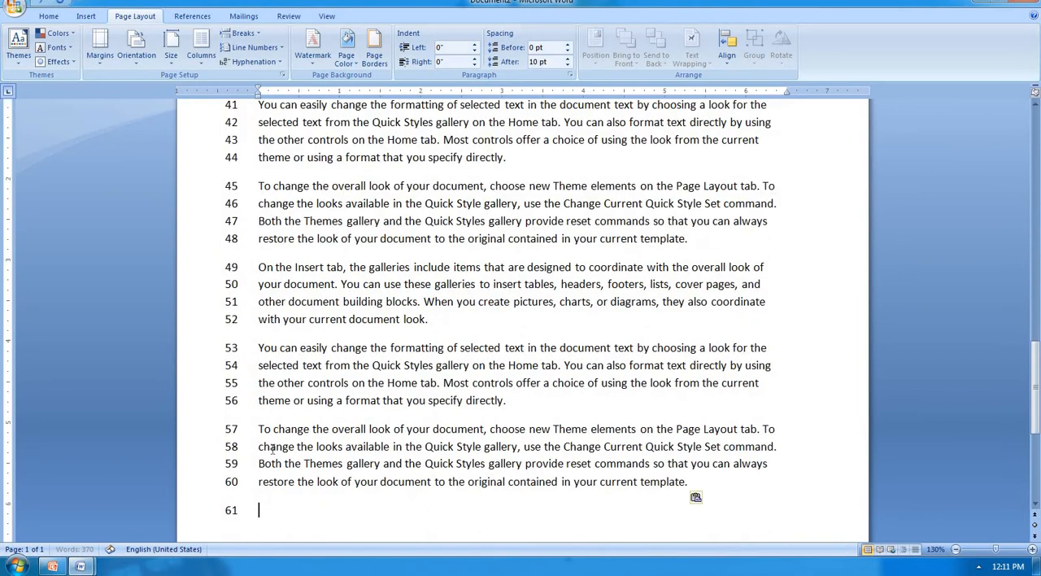
Step: Examine how the continuous line numbers run from the first page through to the last
scroll(269, 451, up, 8)
scroll(257, 458, up, 5)
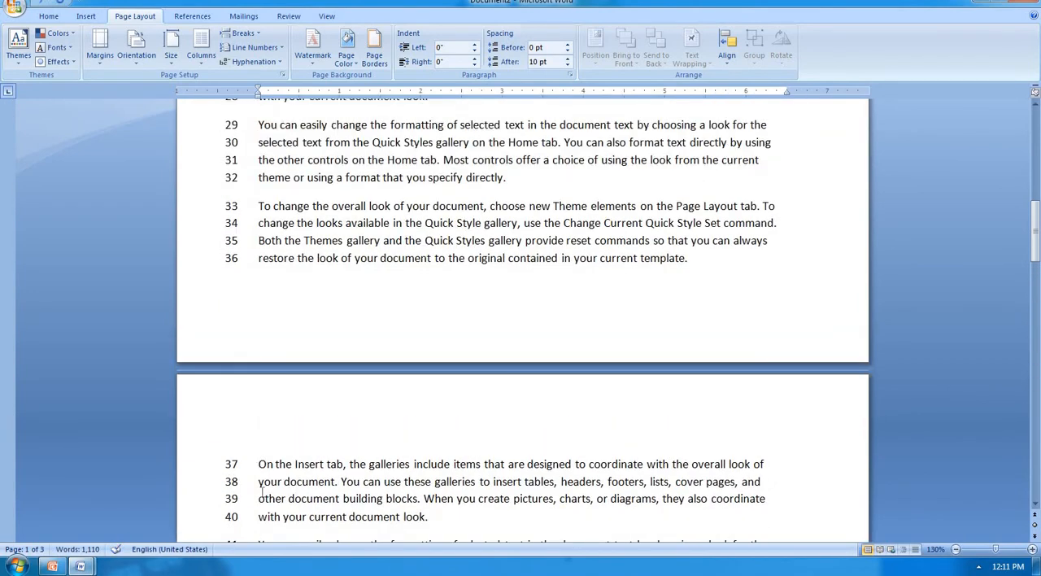
scroll(262, 496, down, 8)
scroll(262, 491, down, 8)
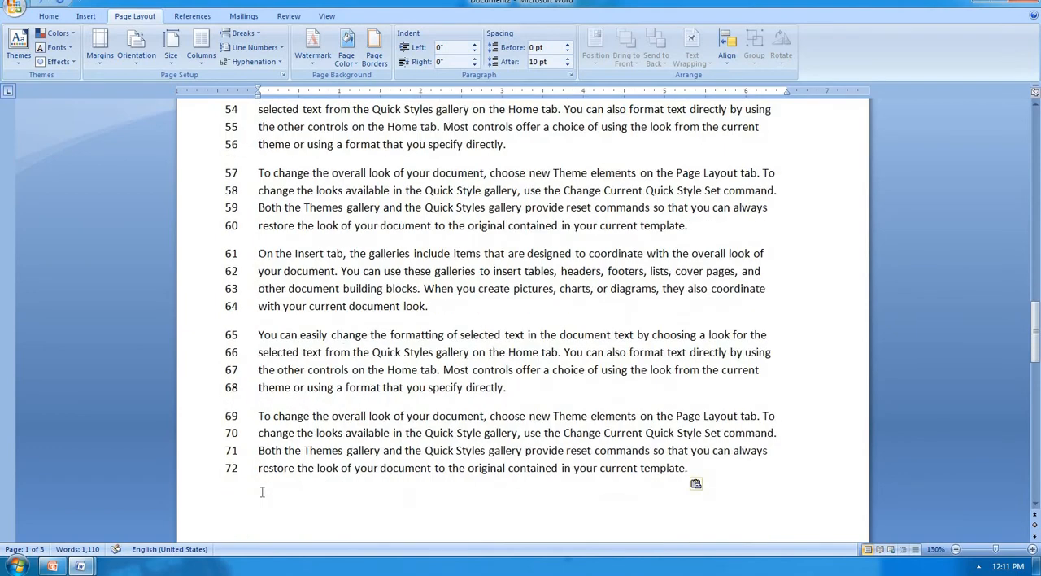
click(273, 389)
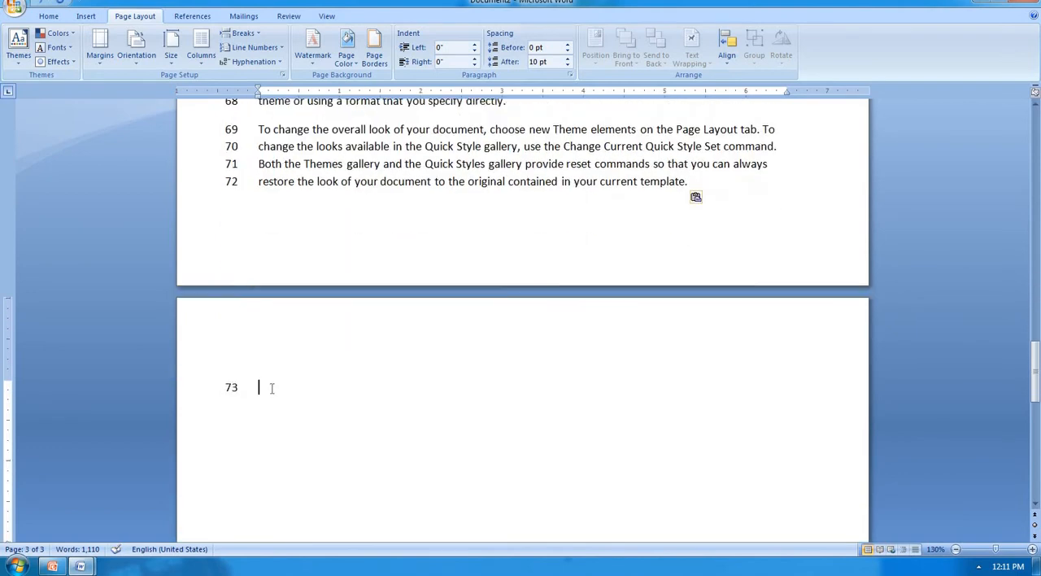
scroll(255, 392, up, 20)
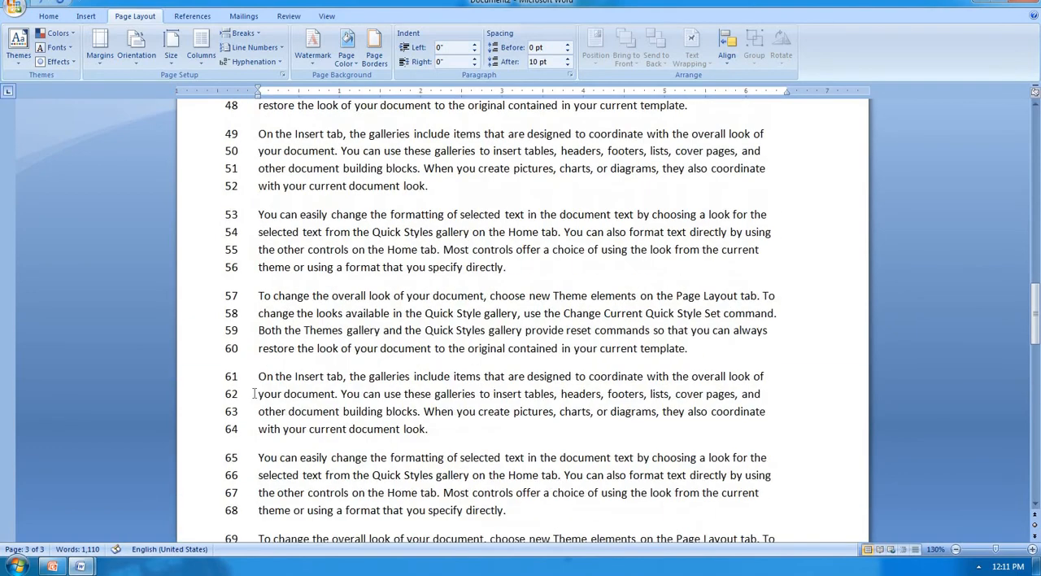
scroll(254, 392, up, 5)
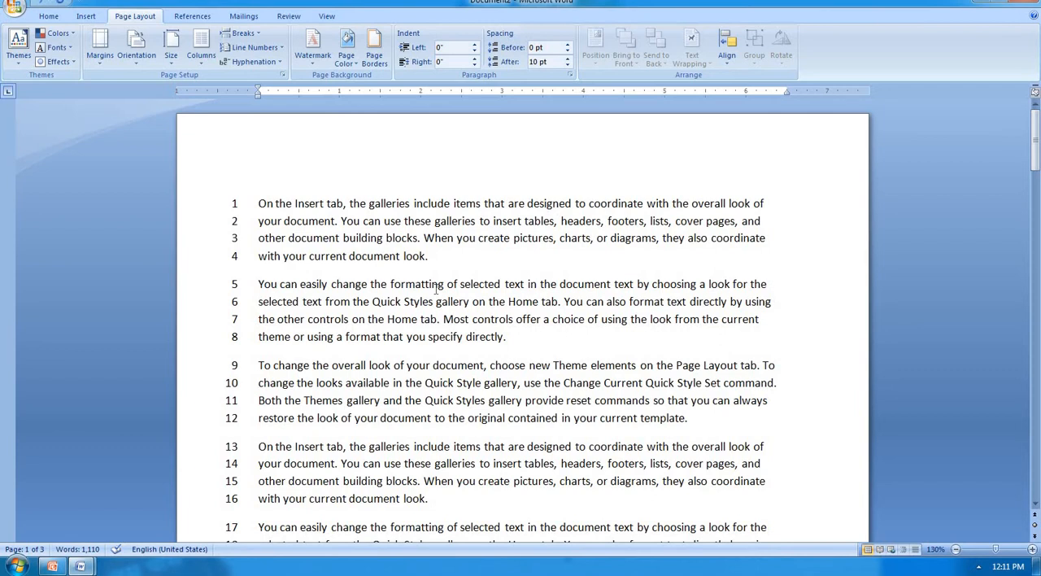
Step: Set the line numbering to restart on each page and check it across all pages
click(268, 51)
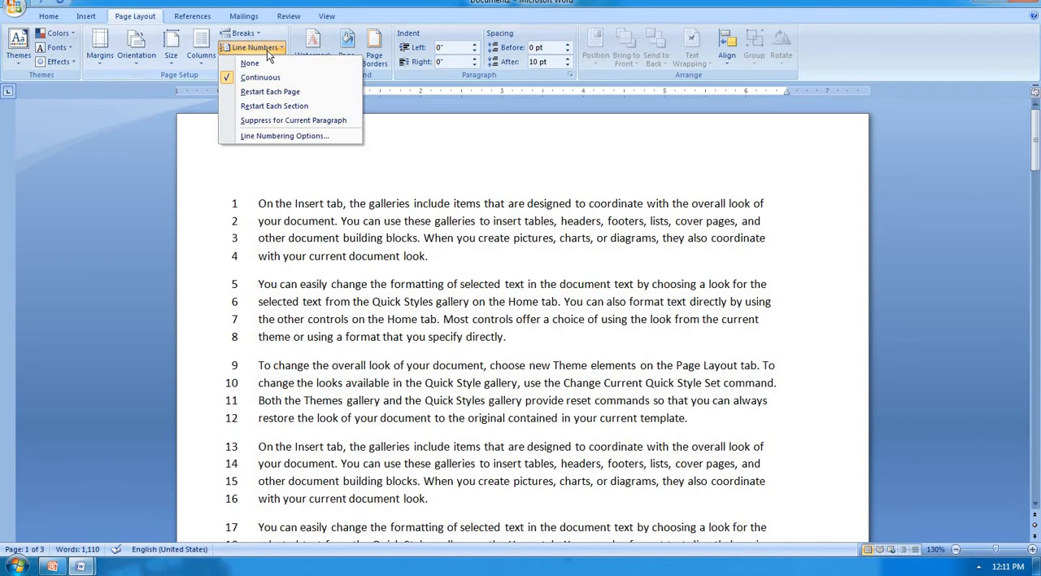
click(280, 92)
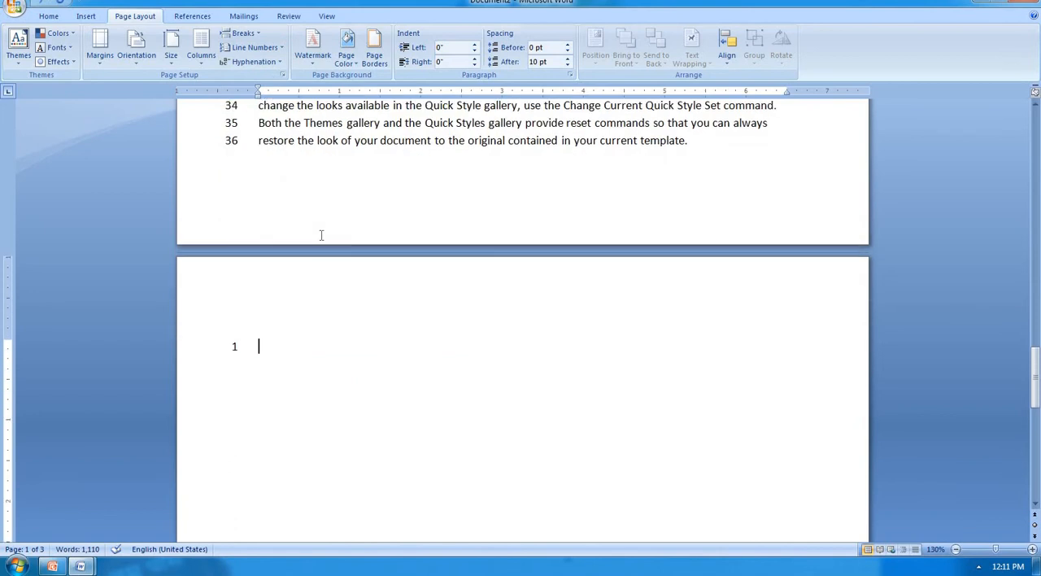
scroll(226, 263, down, 5)
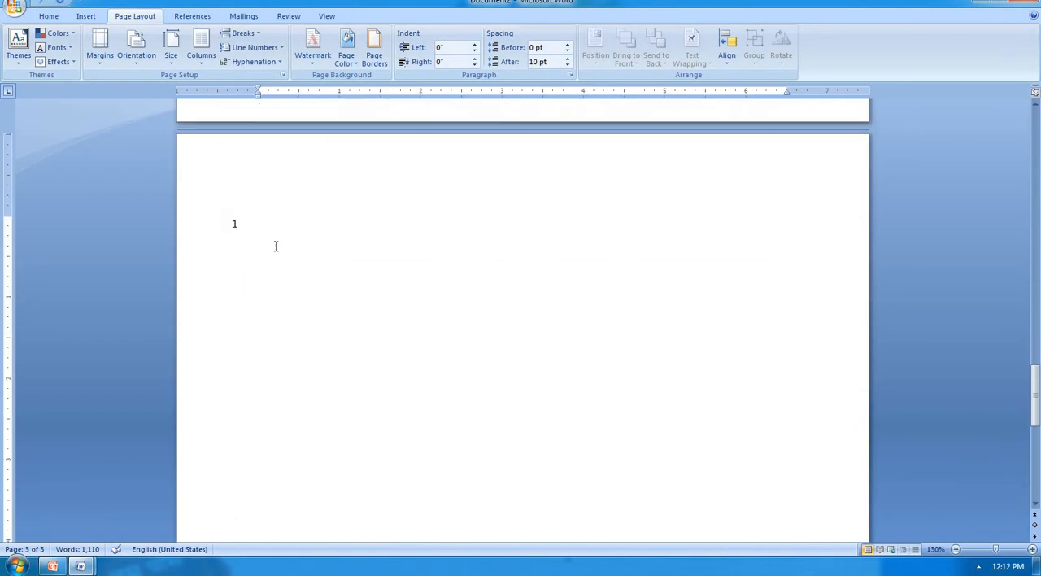
scroll(274, 246, up, 4)
scroll(275, 245, up, 15)
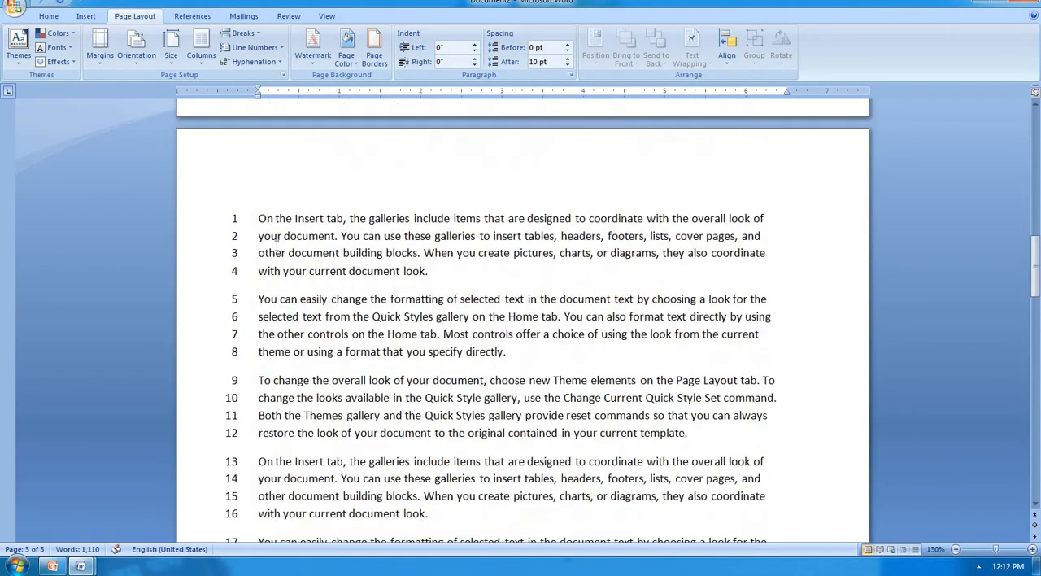
scroll(286, 389, up, 20)
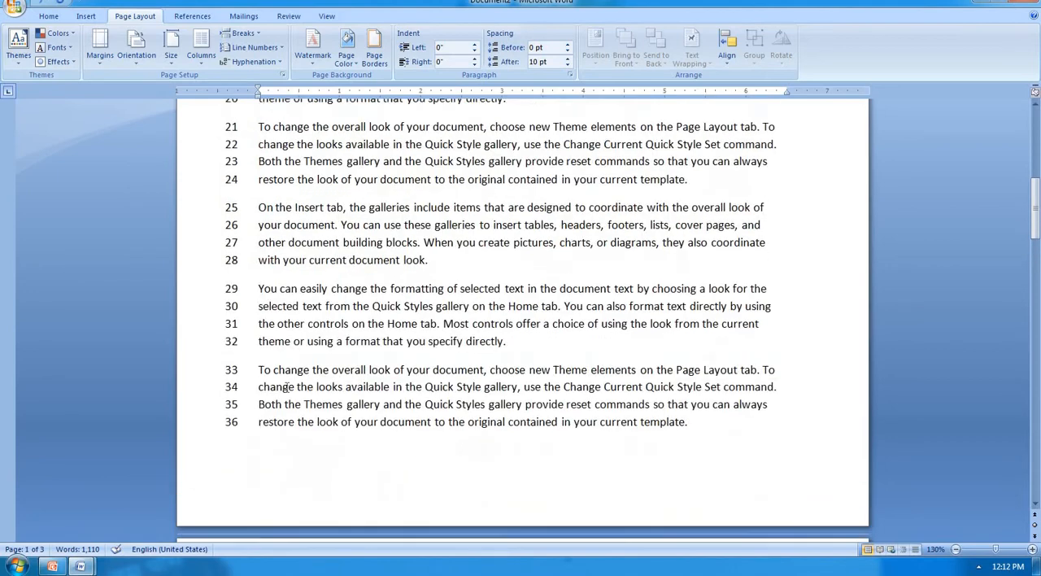
scroll(286, 389, up, 3)
scroll(286, 388, down, 20)
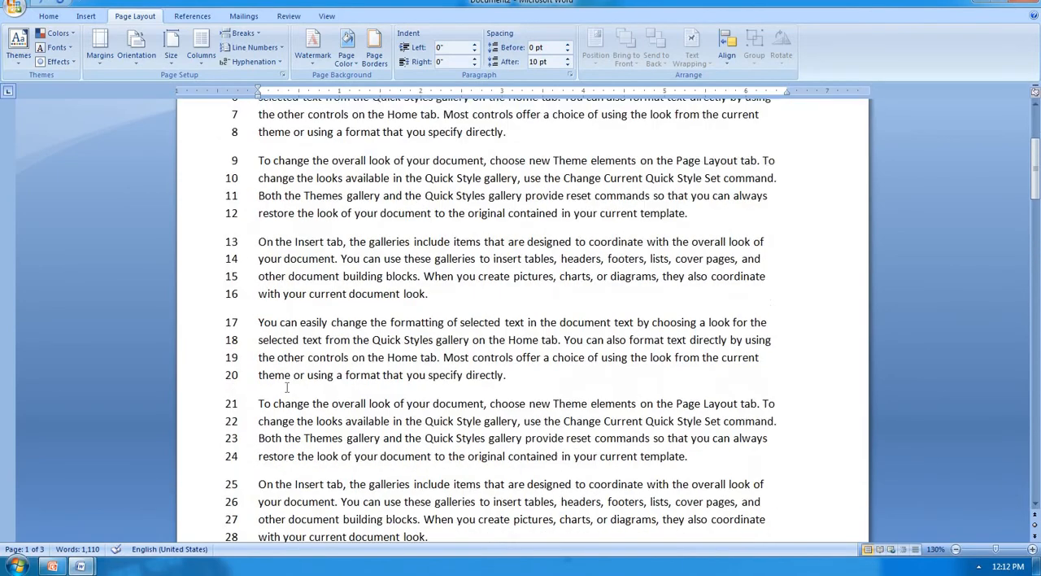
scroll(287, 388, down, 20)
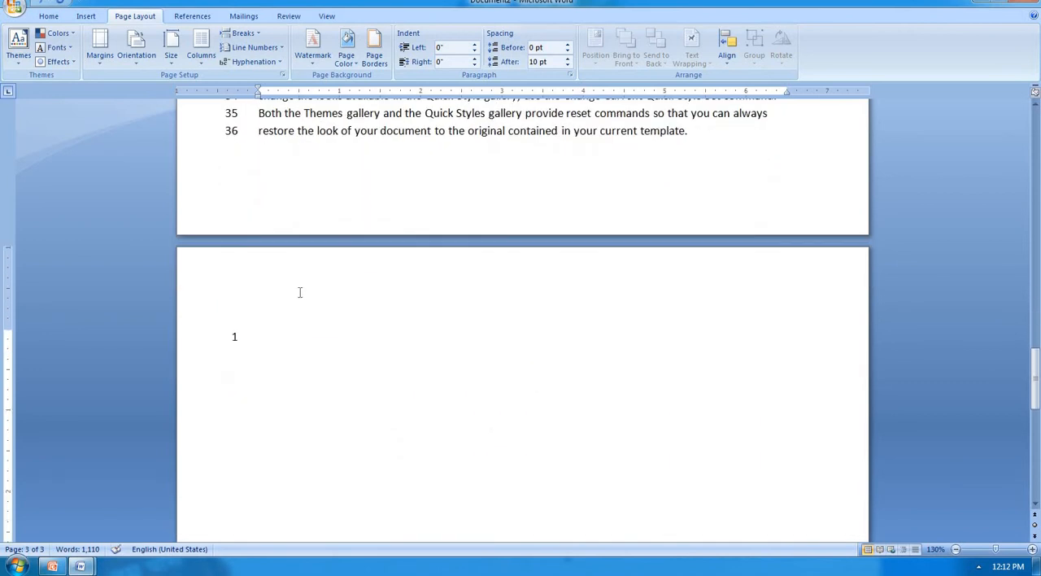
Step: Turn off line numbering by setting it to None
click(284, 47)
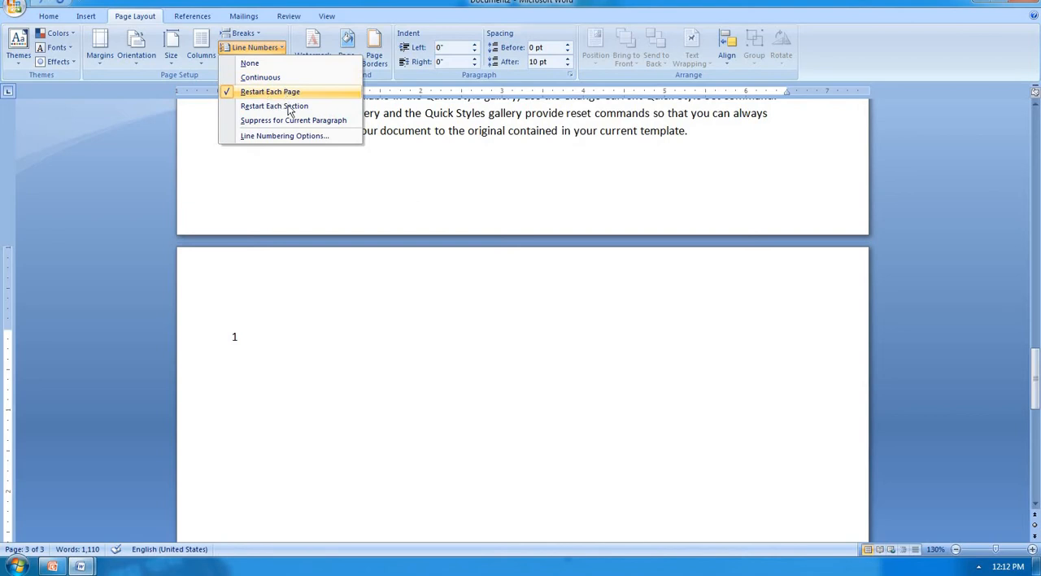
click(410, 152)
scroll(241, 171, up, 10)
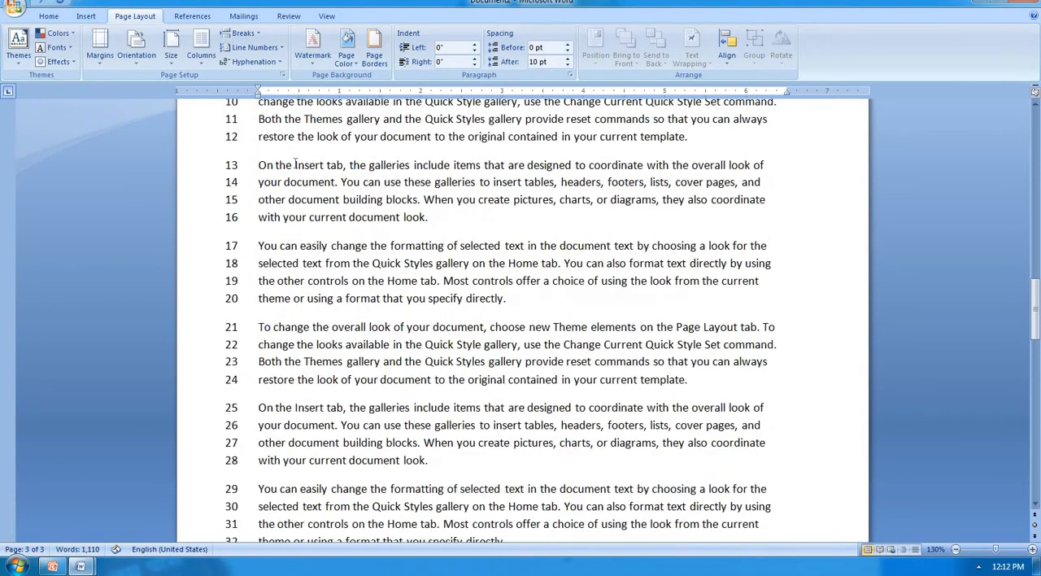
click(260, 51)
click(251, 63)
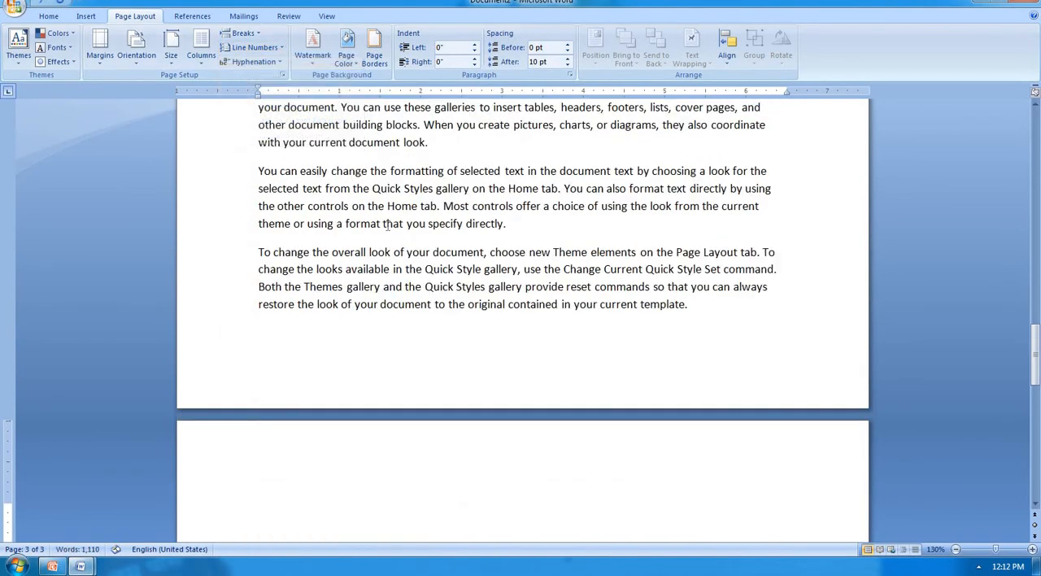
Step: Delete all the document's text and generate new sample paragraphs with =rand()
key(ctrl+a)
key(Delete)
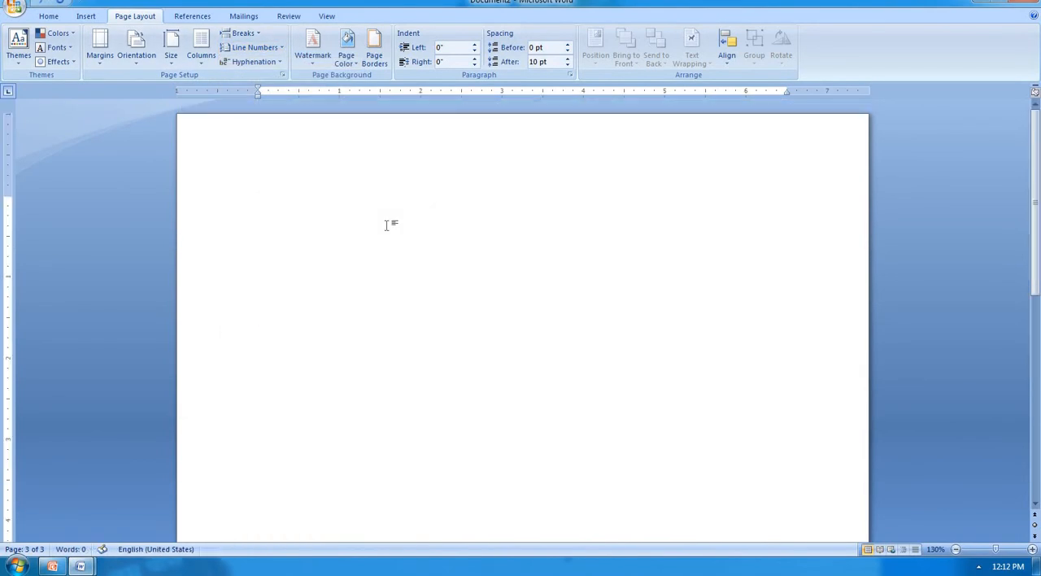
text(=rand())
key(Return)
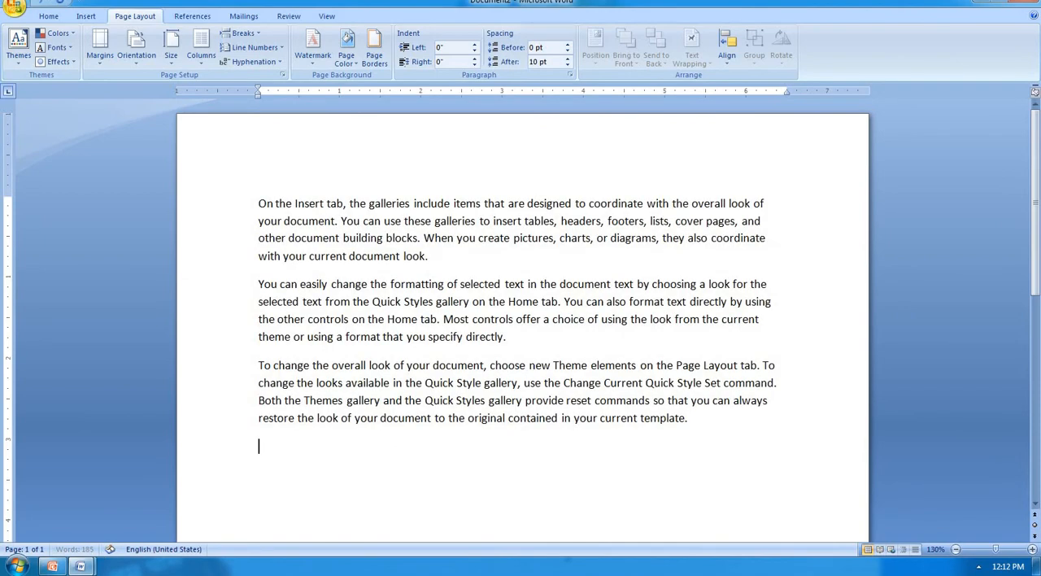
Step: Turn on continuous line numbering for the newly generated paragraphs
click(260, 209)
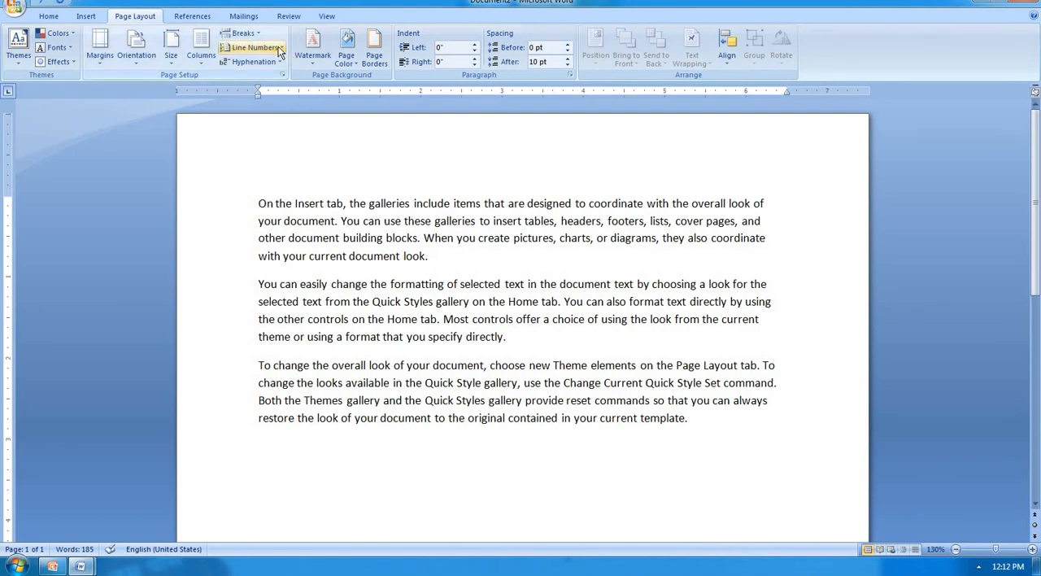
click(252, 47)
click(278, 77)
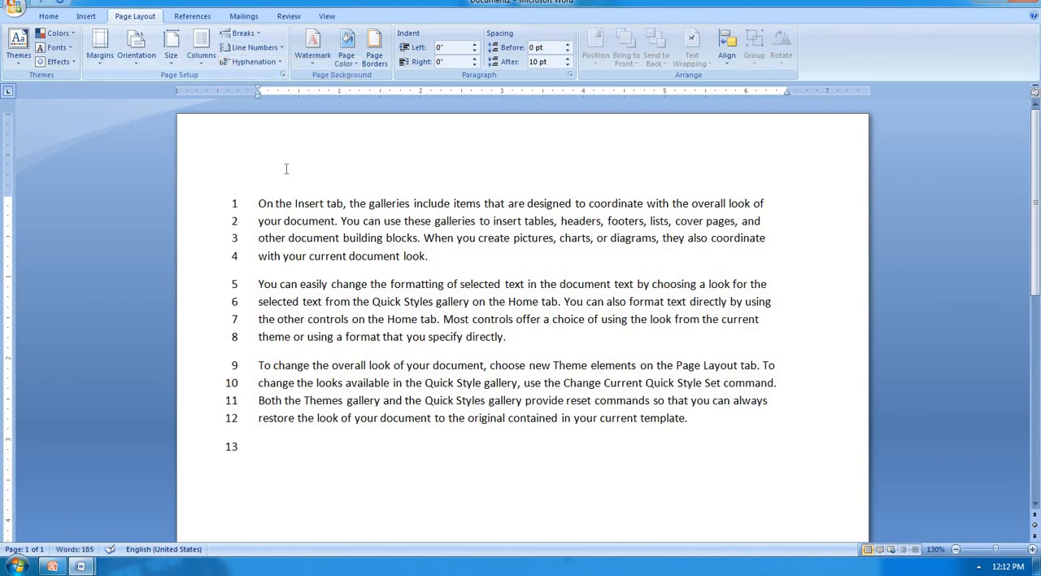
Step: Insert a Next Page section break before the second paragraph, "You can easily change the formatting"
click(259, 284)
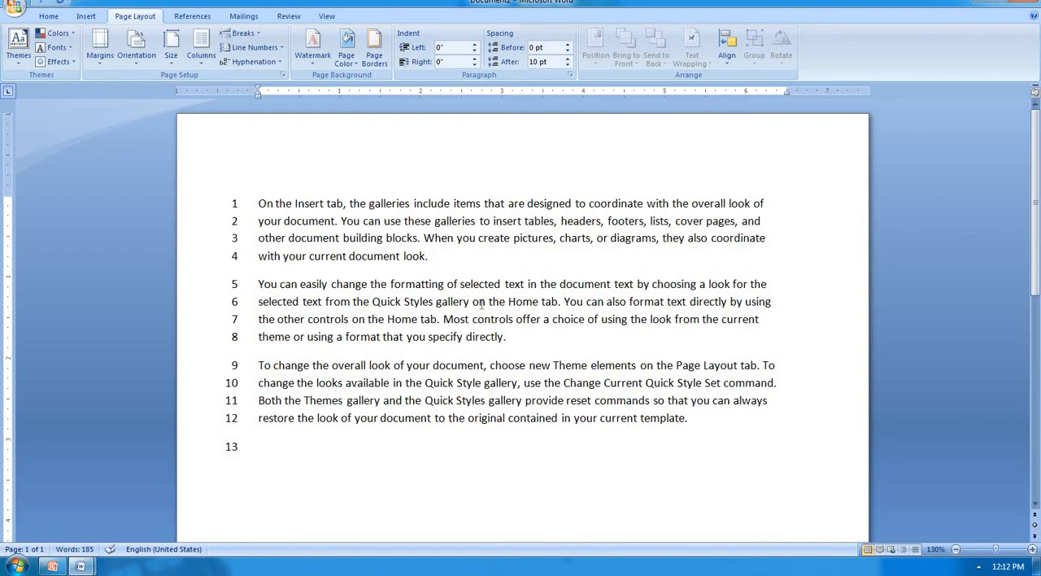
ctrl+scroll(481, 304, down, 4)
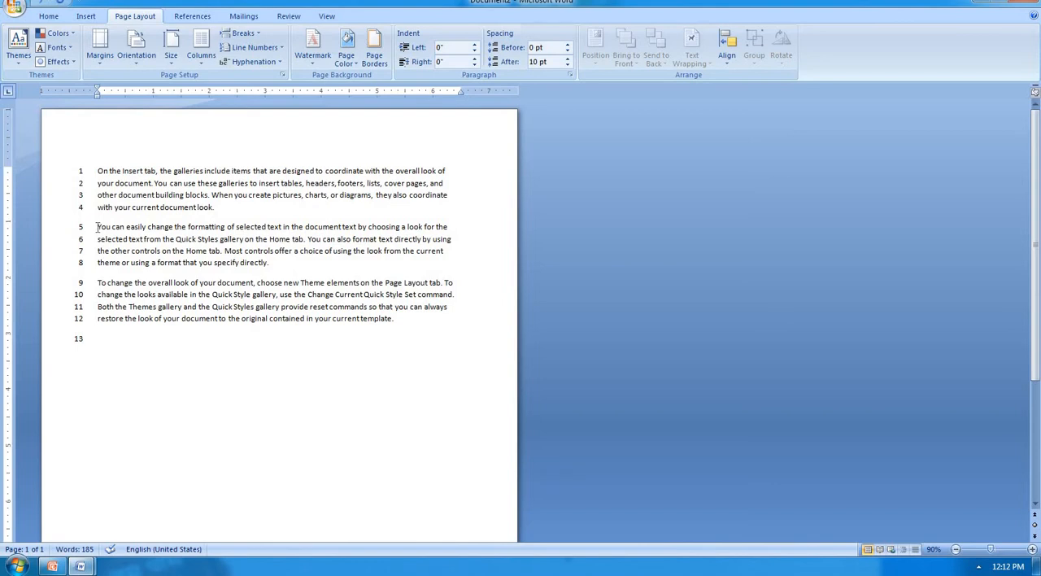
click(261, 35)
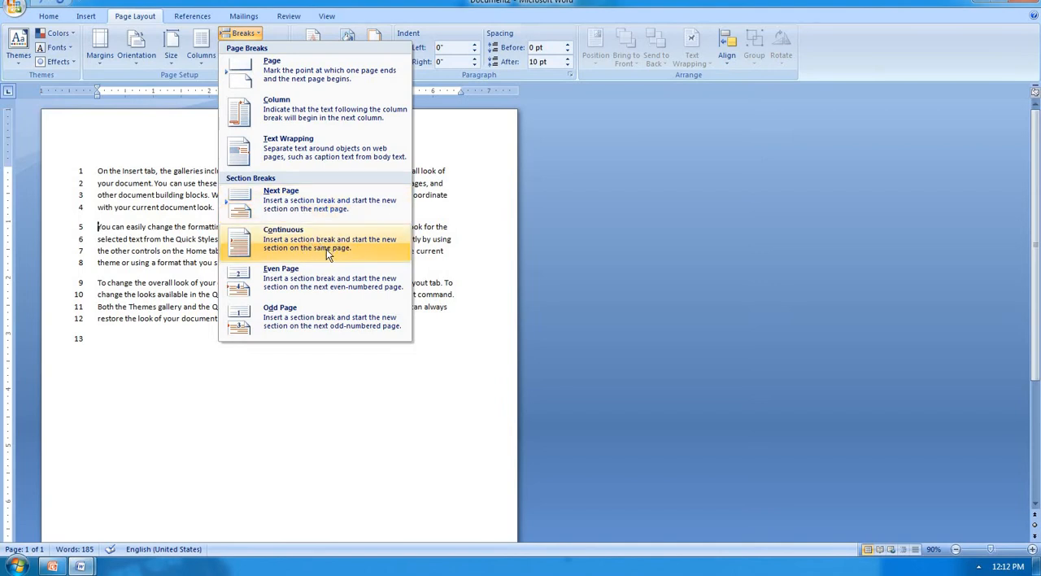
click(306, 209)
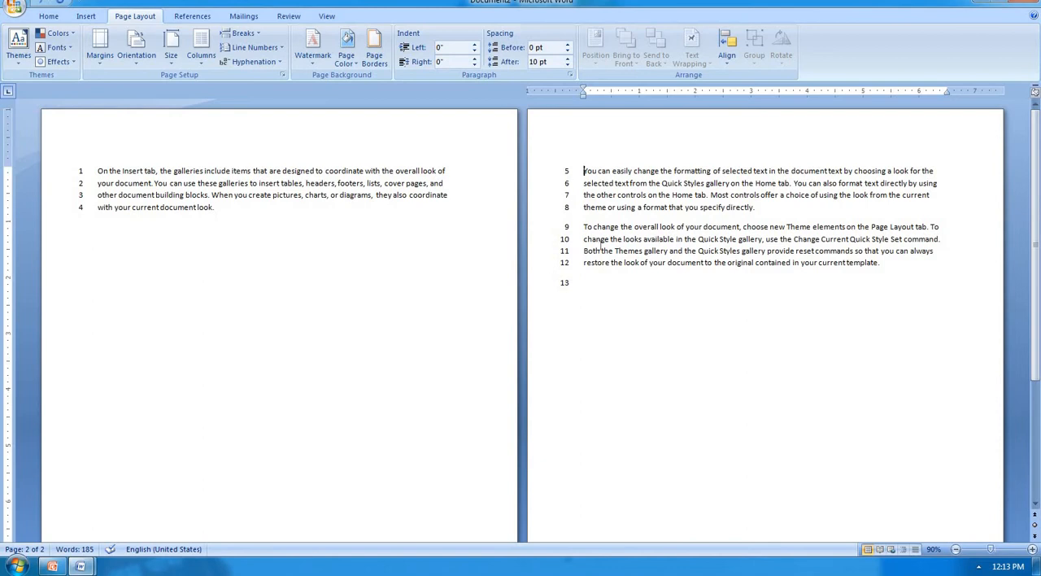
Step: Set the line numbering to restart at each section
click(273, 47)
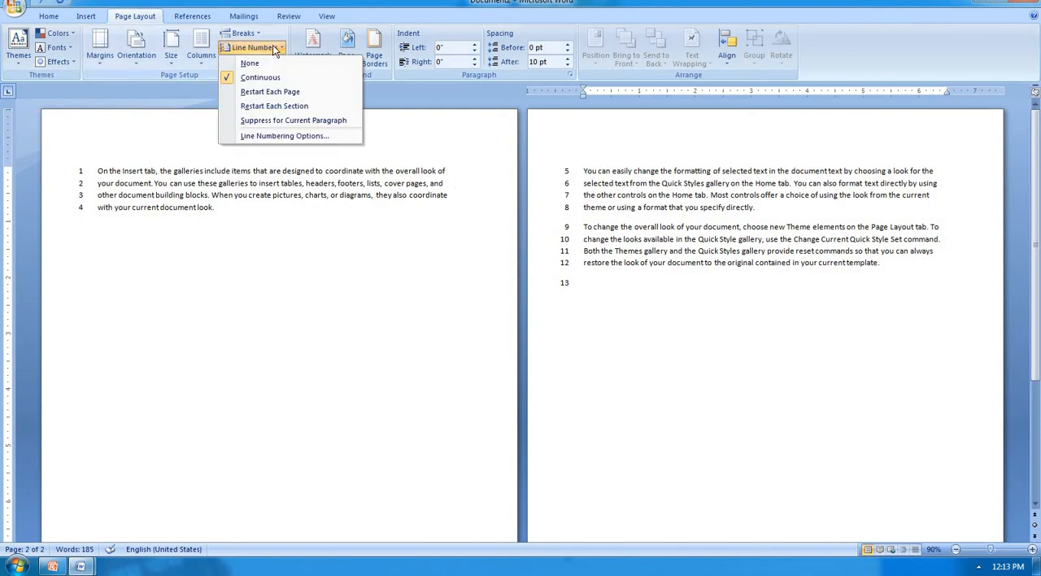
click(288, 106)
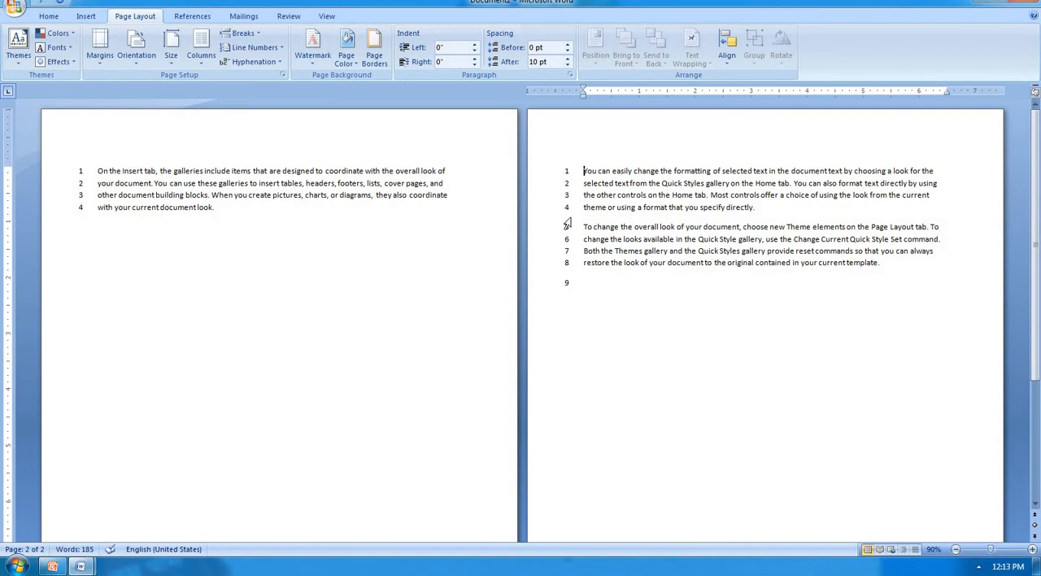
click(254, 47)
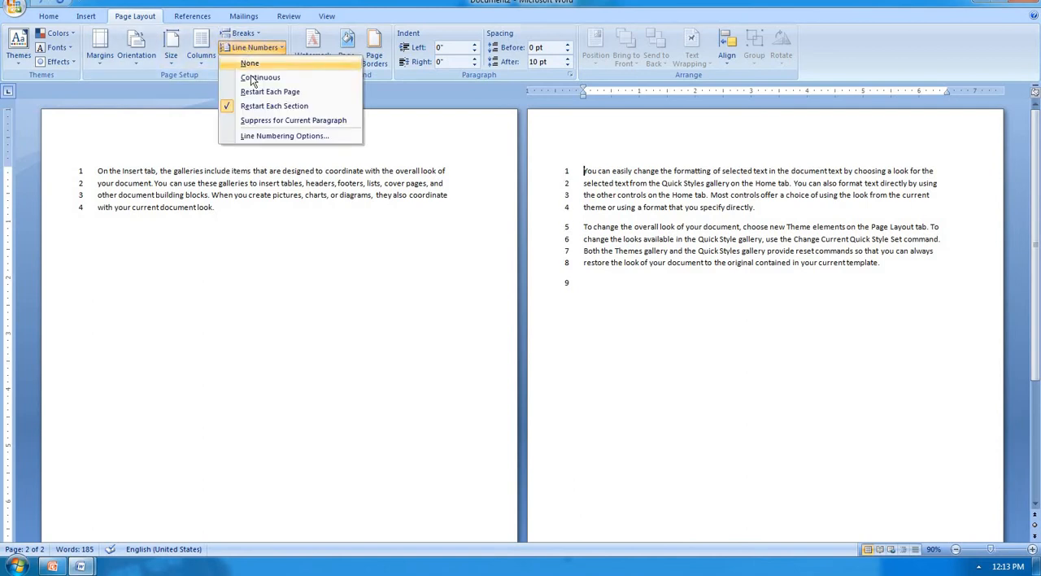
click(483, 198)
Step: Undo the per-section numbering, the Next Page section break and the continuous line numbering
key(ctrl+z)
key(ctrl+z)
key(ctrl+z)
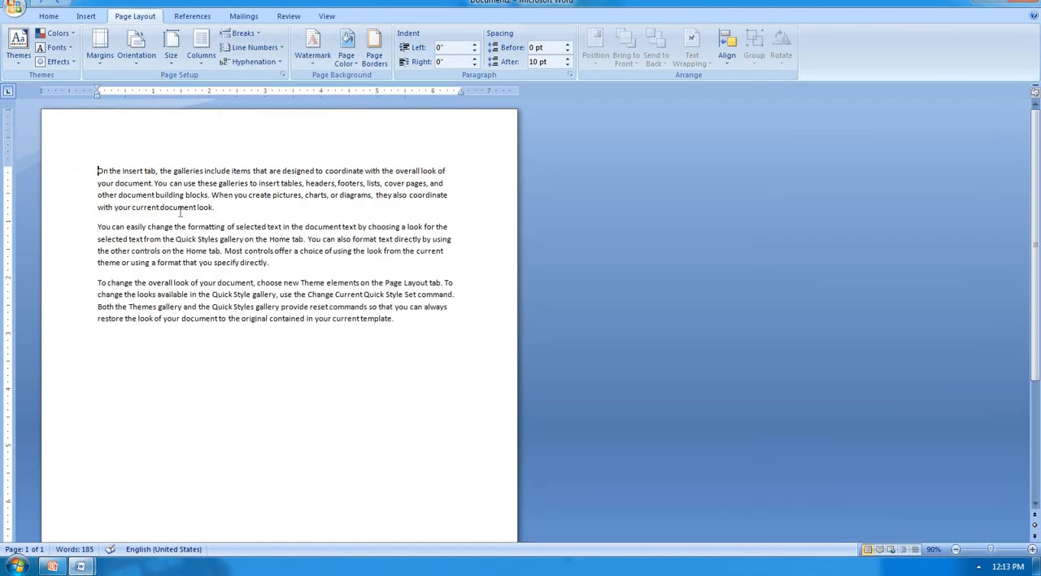
Step: Turn on continuous line numbering for the three sample paragraphs
ctrl+scroll(241, 183, up, 5)
click(277, 49)
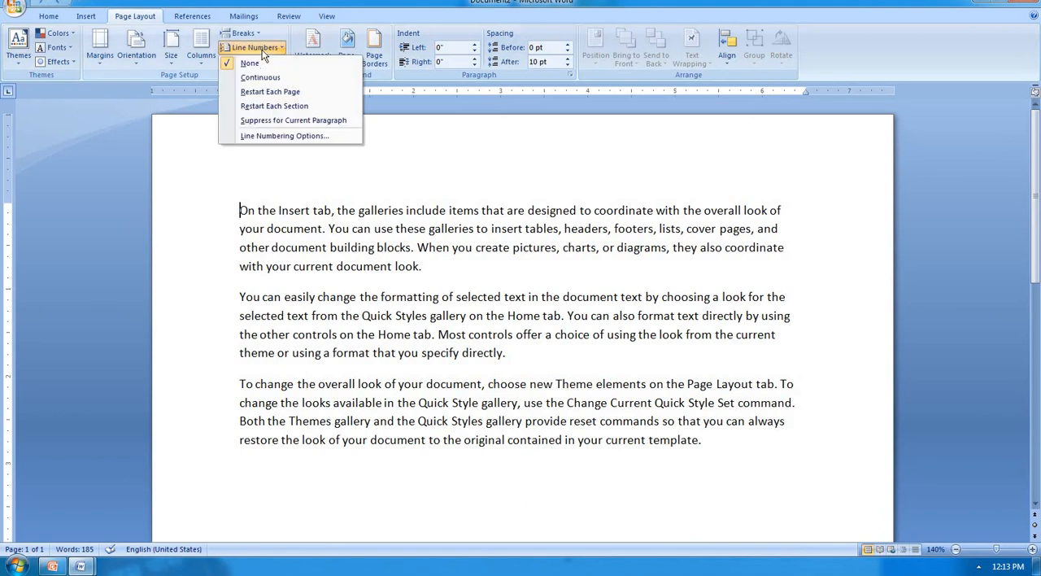
click(263, 78)
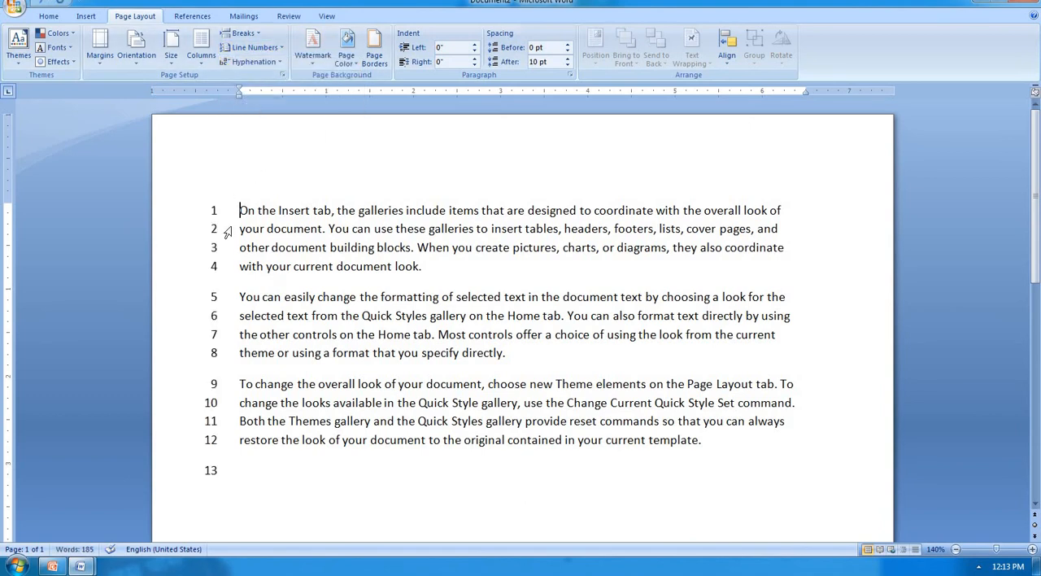
Step: Suppress line numbers for the second paragraph, "You can easily change the formatting"
click(237, 297)
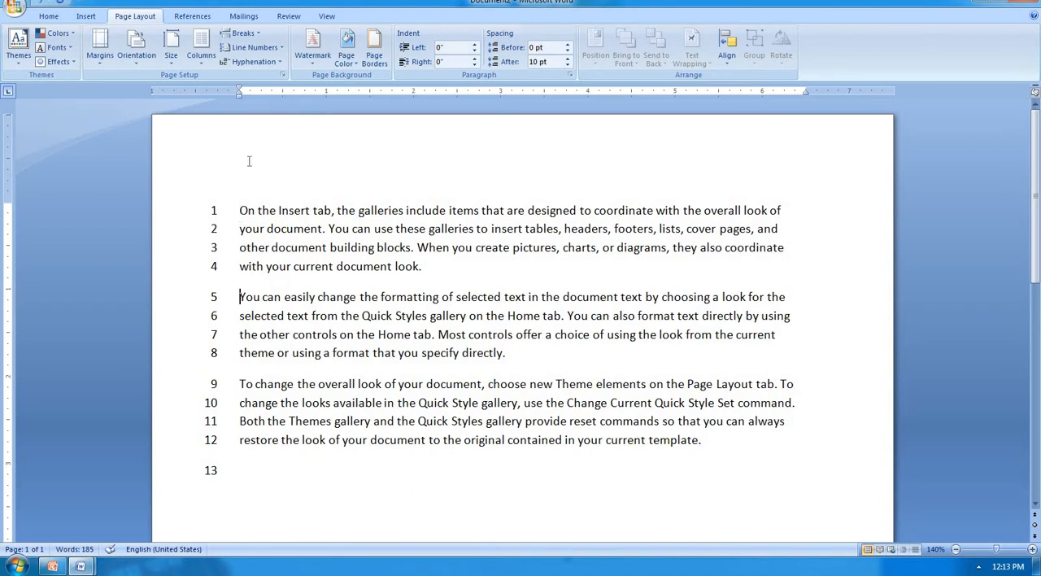
click(281, 49)
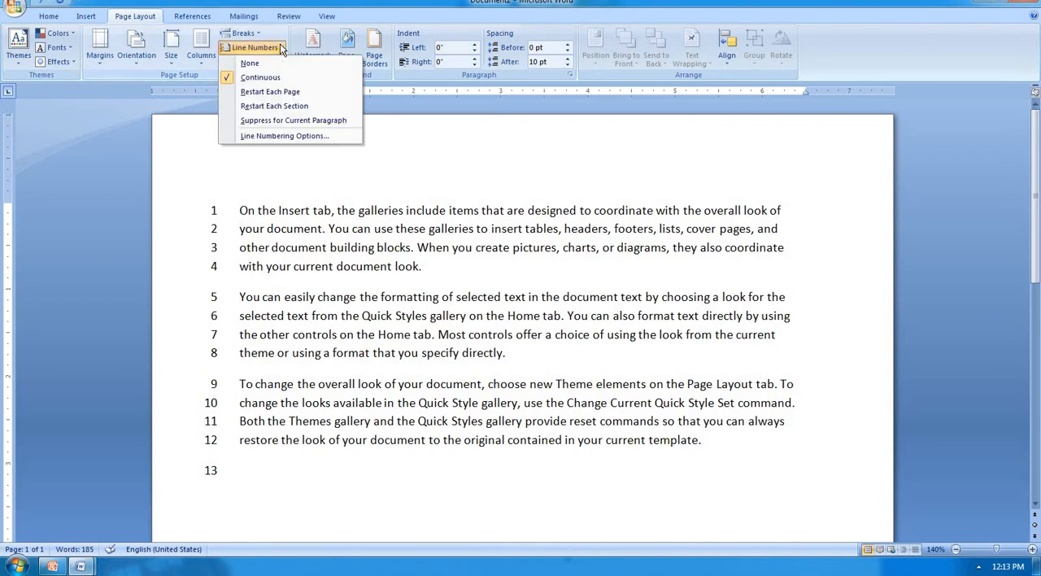
click(287, 122)
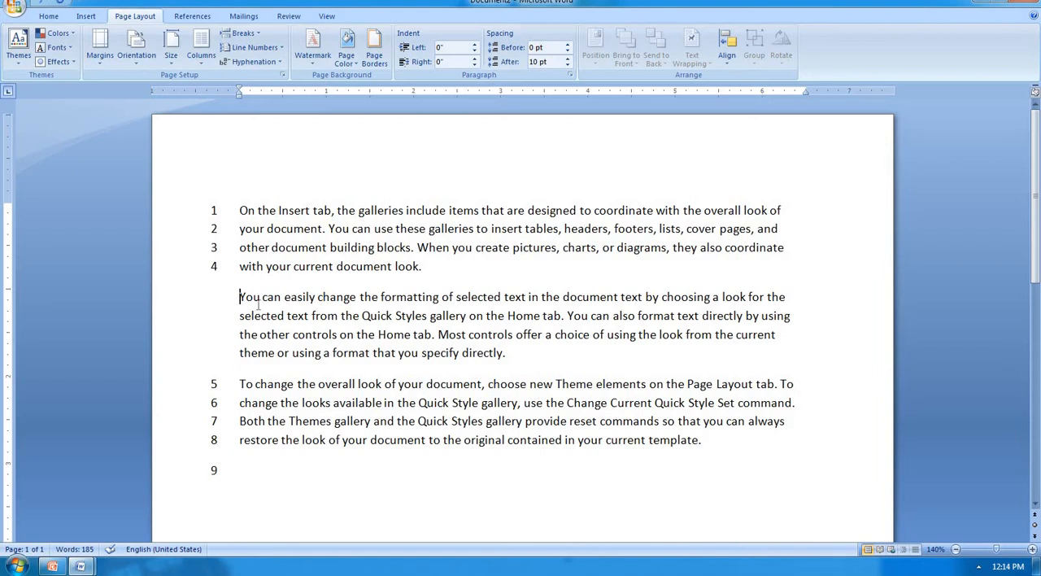
Step: Undo the second paragraph's line number suppression and the continuous line numbering
key(ctrl+z)
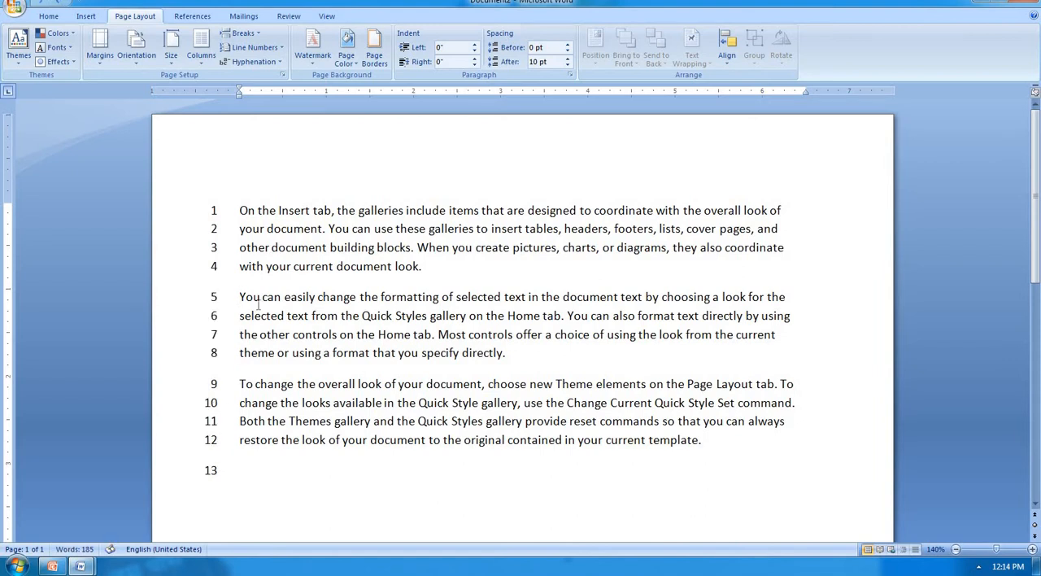
key(ctrl+z)
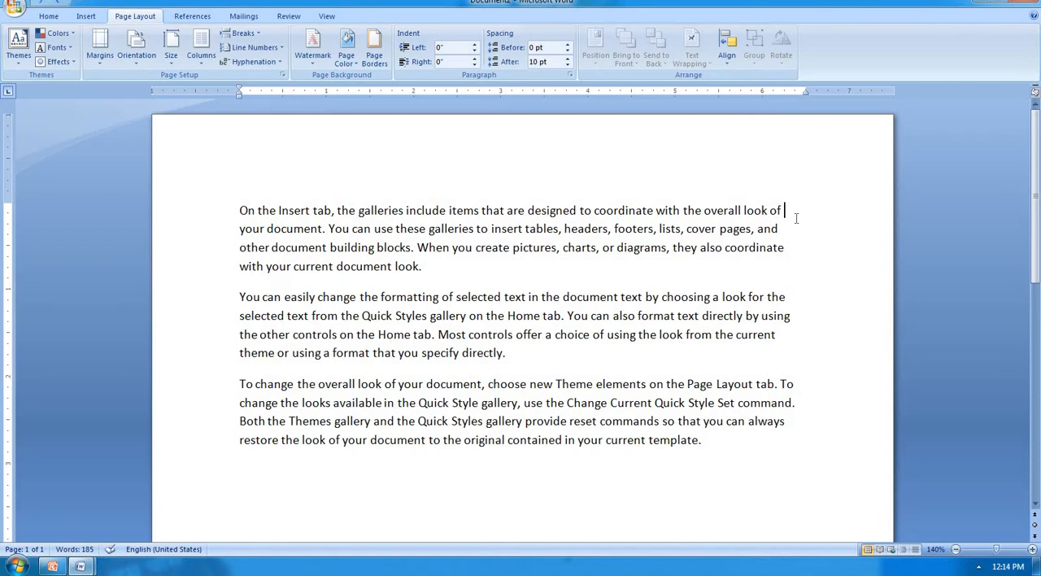
text(inc)
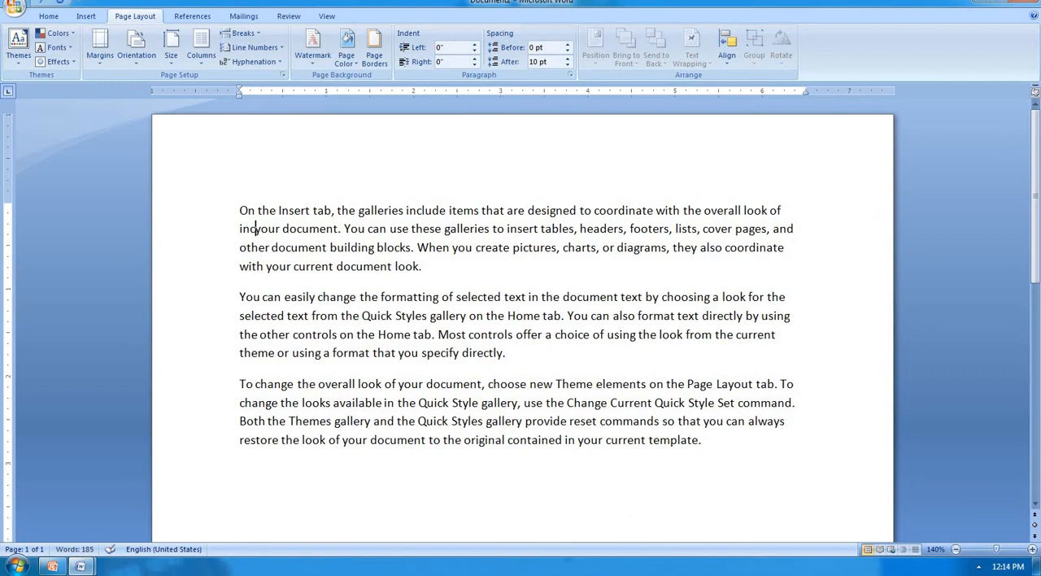
key(BackSpace)
key(BackSpace)
key(BackSpace)
key(BackSpace)
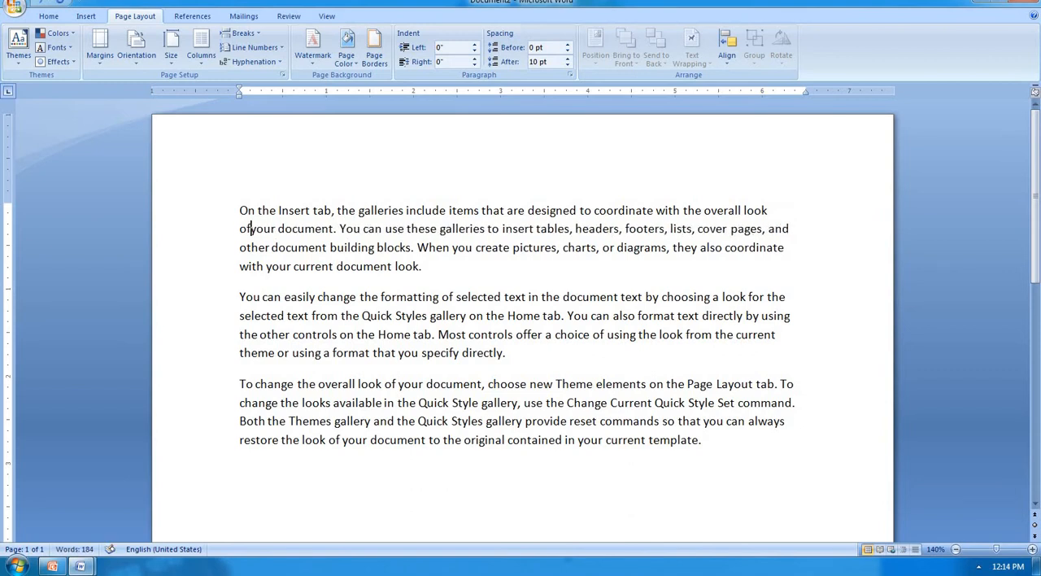
click(777, 215)
text(i)
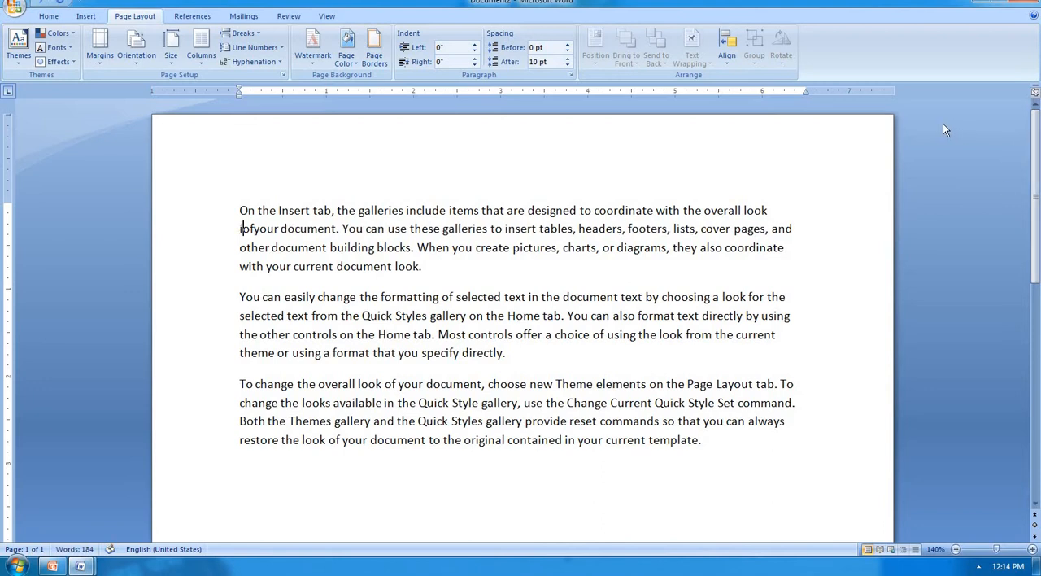
key(BackSpace)
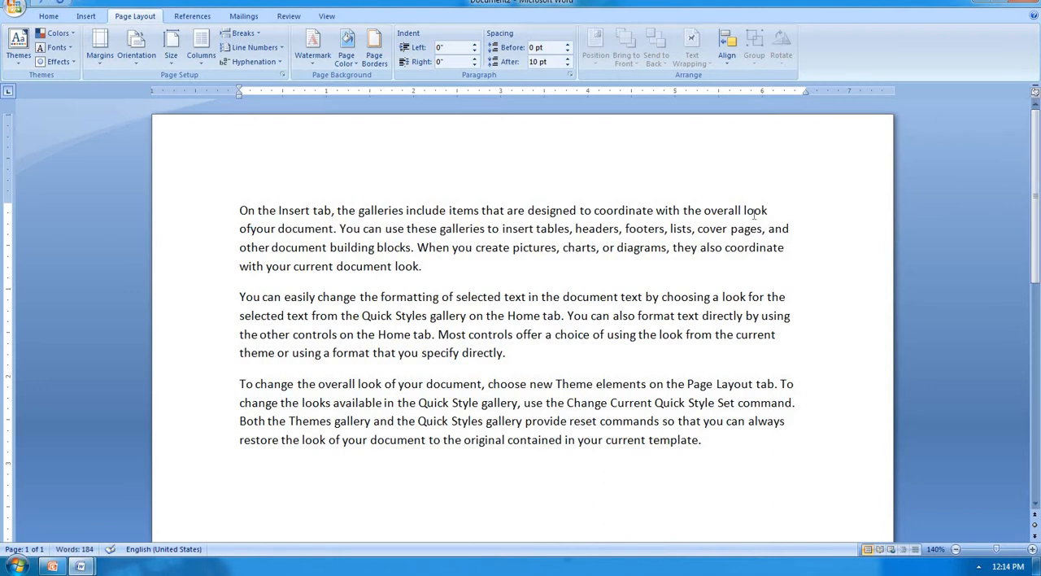
Step: Hyphenate the word "include" by hand after "overall look" in the first paragraph, as "inc-" with "lude" on a new line
click(769, 210)
click(769, 210)
text(in)
text(g)
text(-)
key(Return)
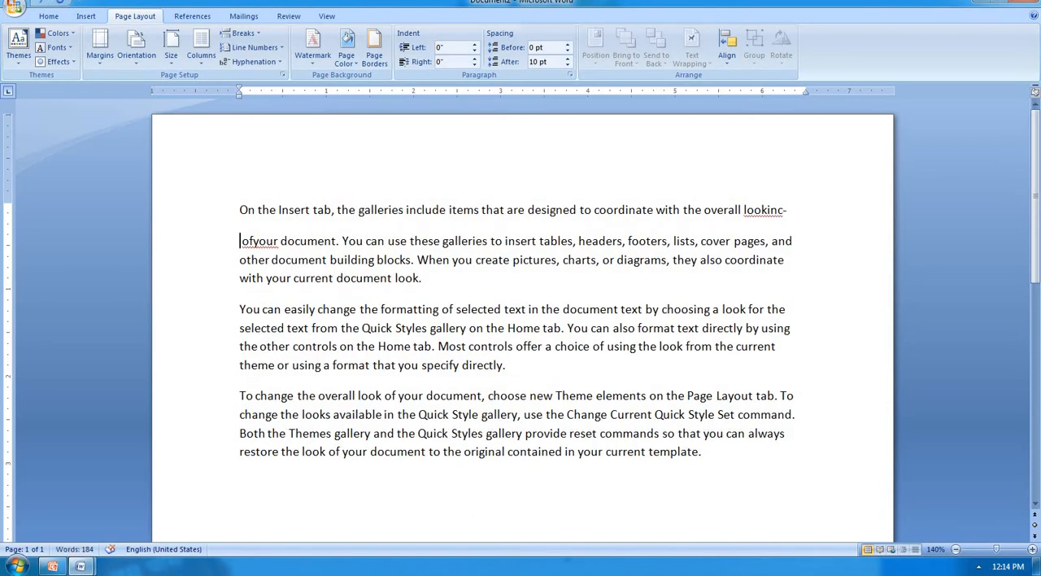
key(Delete)
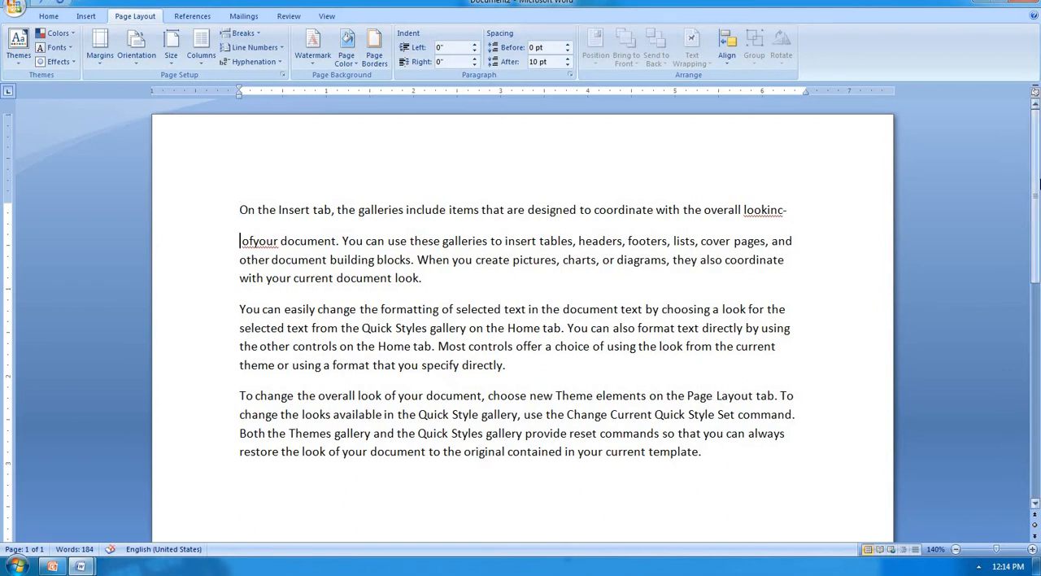
text(lude)
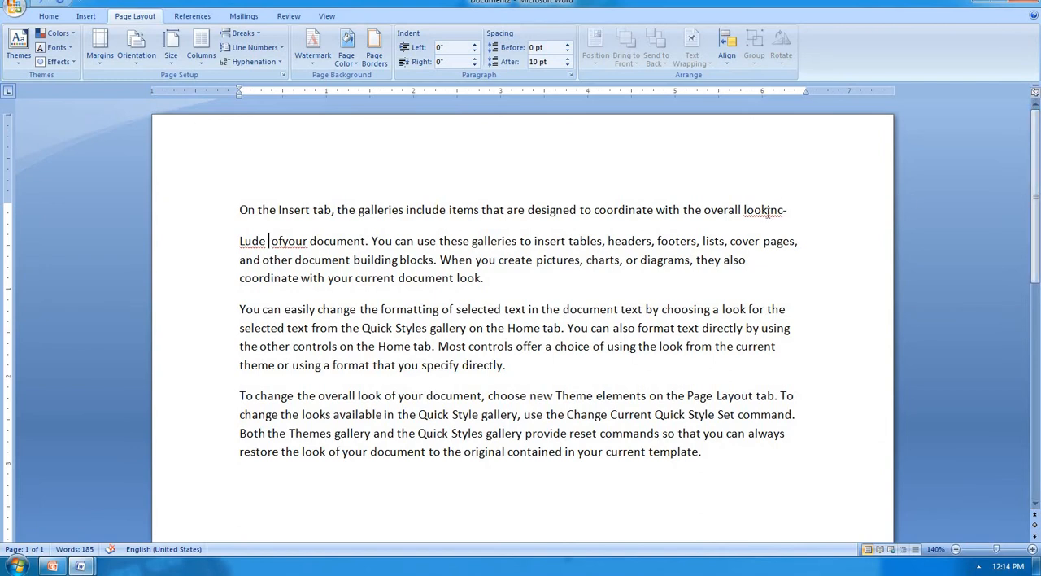
Step: Undo the hand-hyphenated word and the earlier edits so the first paragraph has its original wording
click(767, 210)
key(ctrl+z)
key(ctrl+z)
key(ctrl+z)
key(ctrl+z)
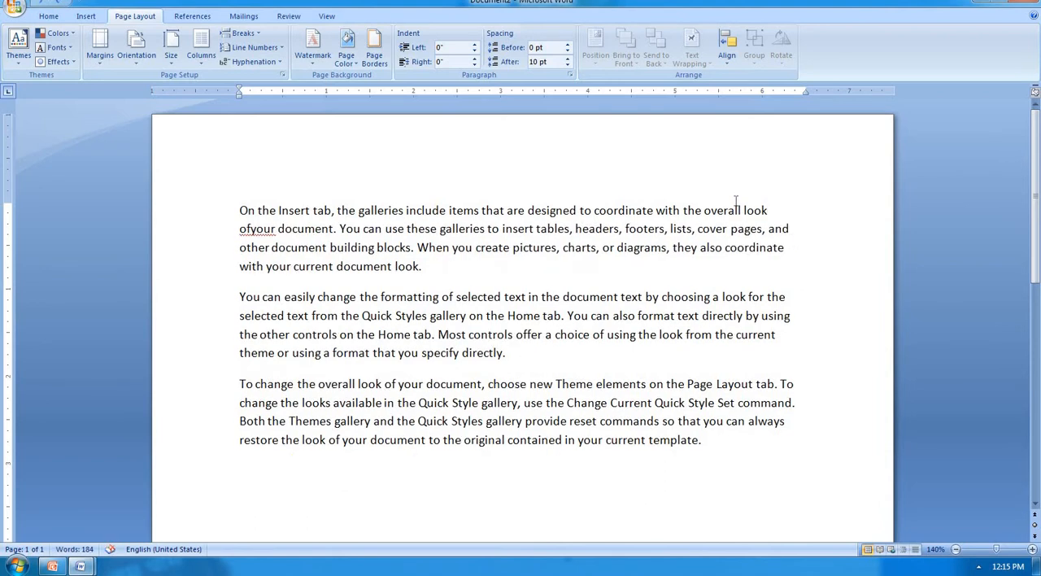
key(ctrl+z)
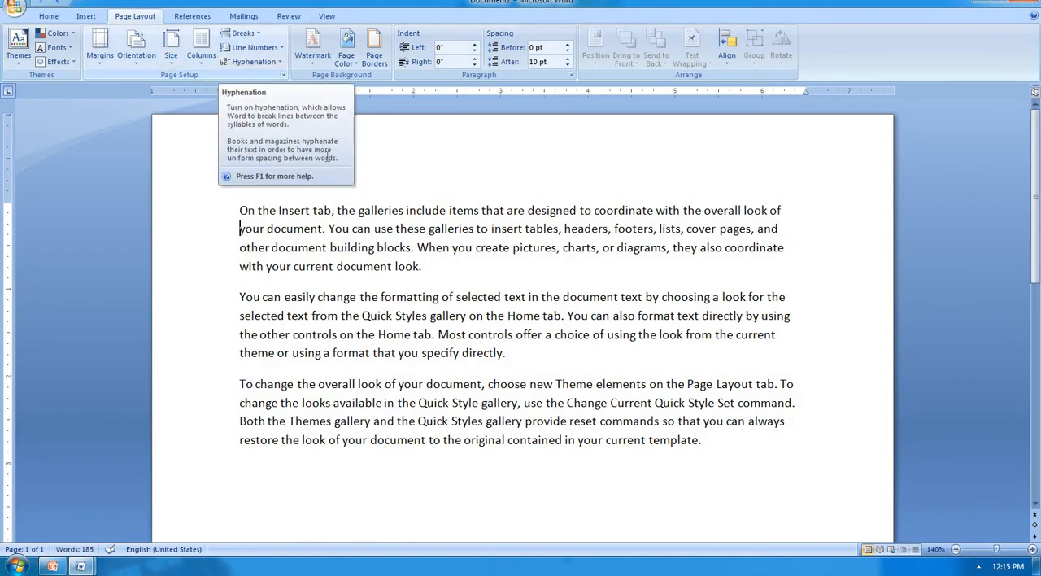
Step: Turn on automatic hyphenation with all three paragraphs selected
drag(240, 210, 729, 441)
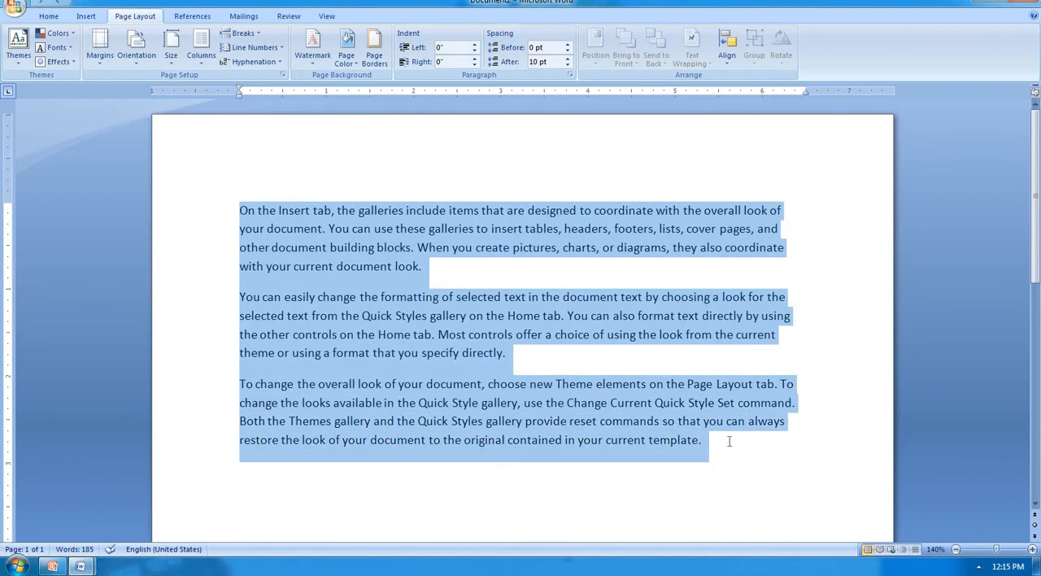
click(272, 63)
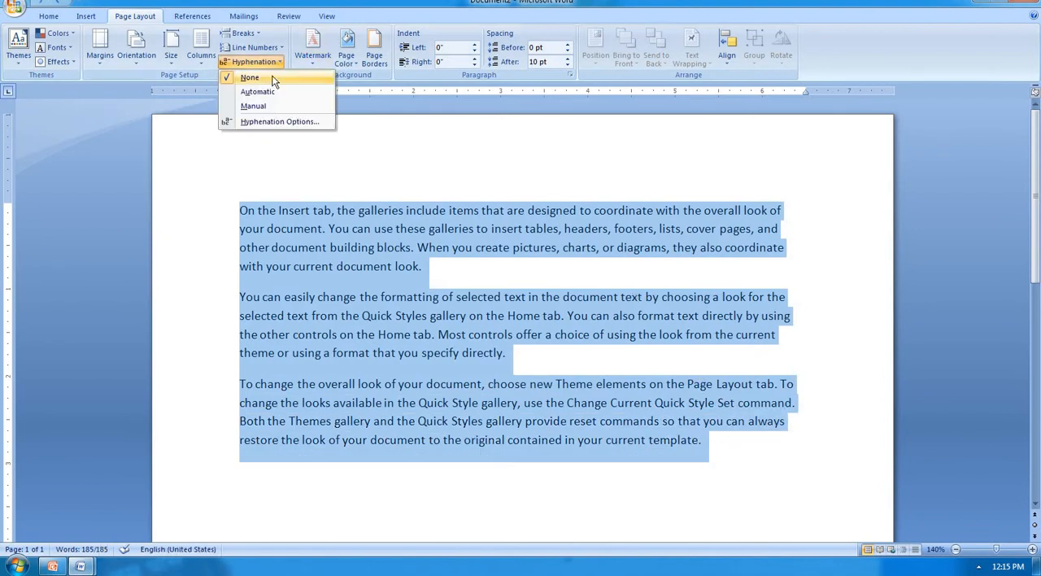
click(269, 92)
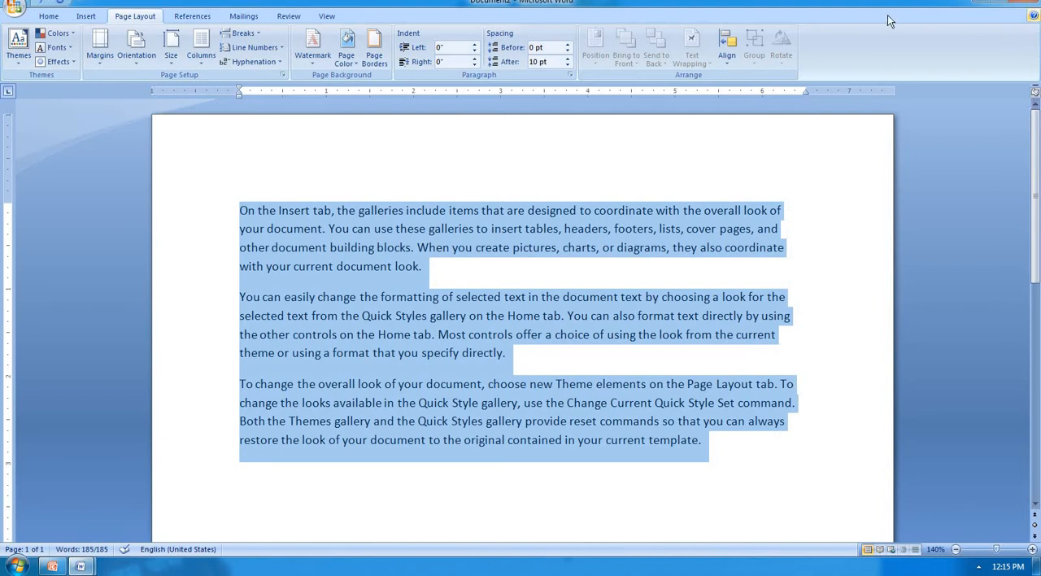
Step: Enlarge the selected paragraphs by three font size increments, check the hyphenated line ends, and deselect the text
key(ctrl+shift+period)
key(ctrl+shift+period)
key(ctrl+shift+period)
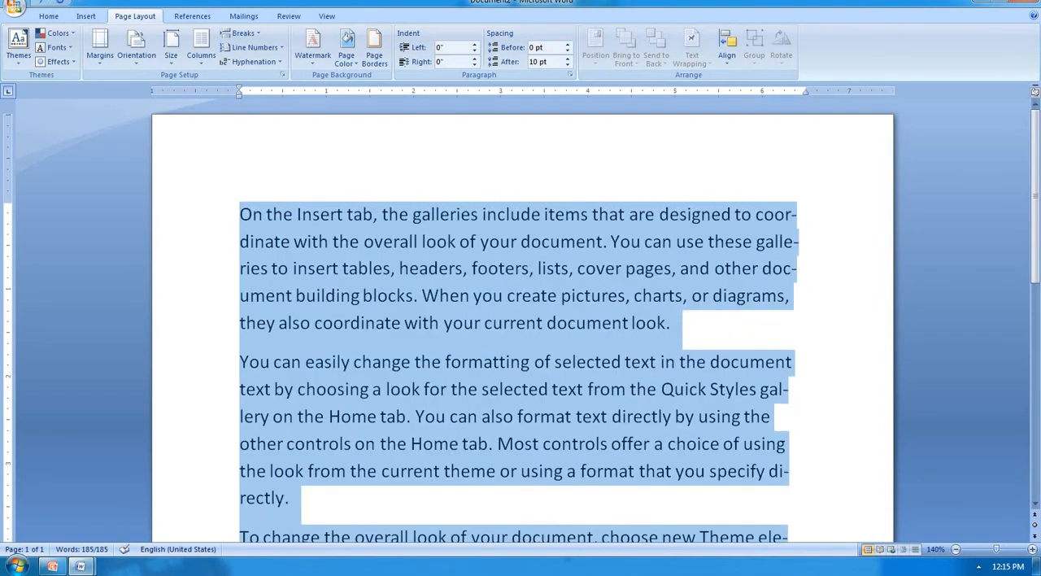
scroll(784, 222, down, 2)
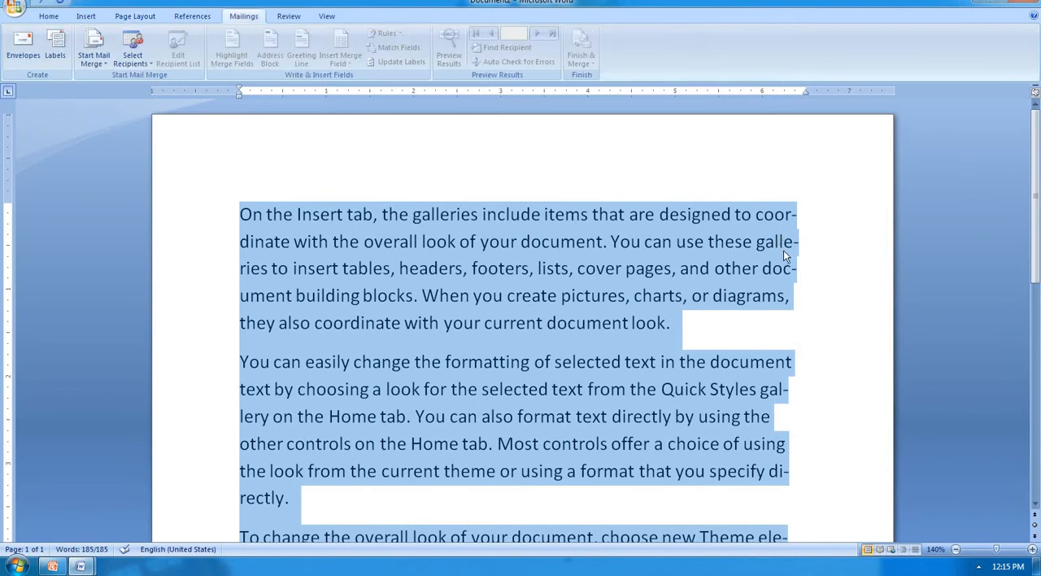
scroll(761, 391, down, 1)
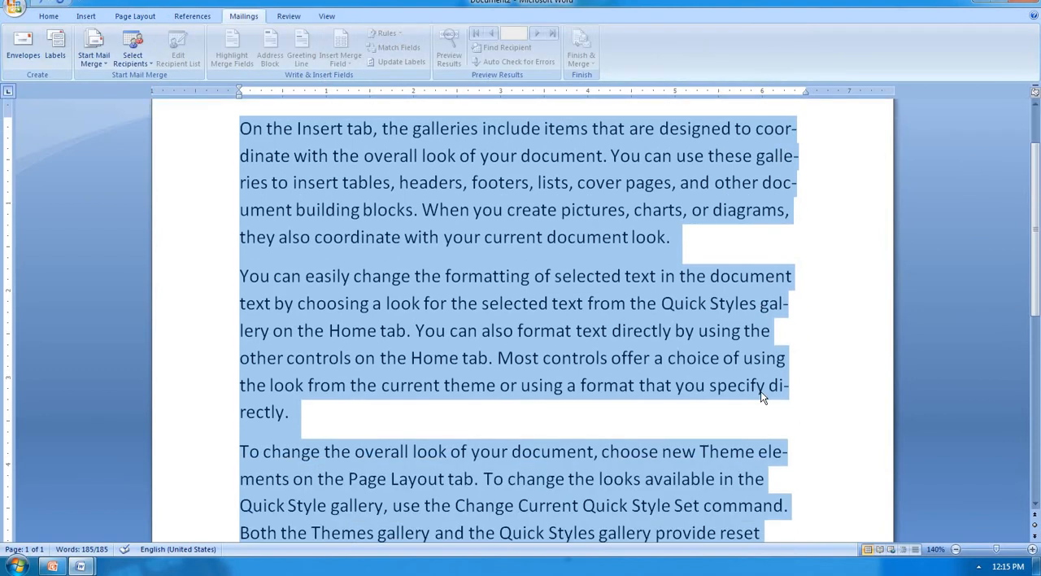
scroll(783, 391, down, 1)
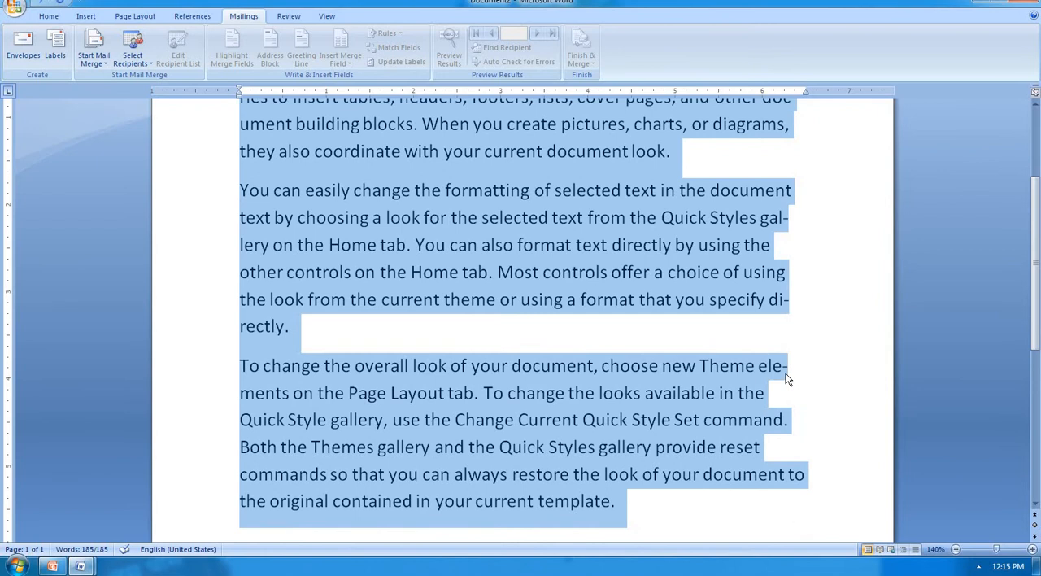
scroll(787, 378, down, 2)
scroll(785, 377, up, 4)
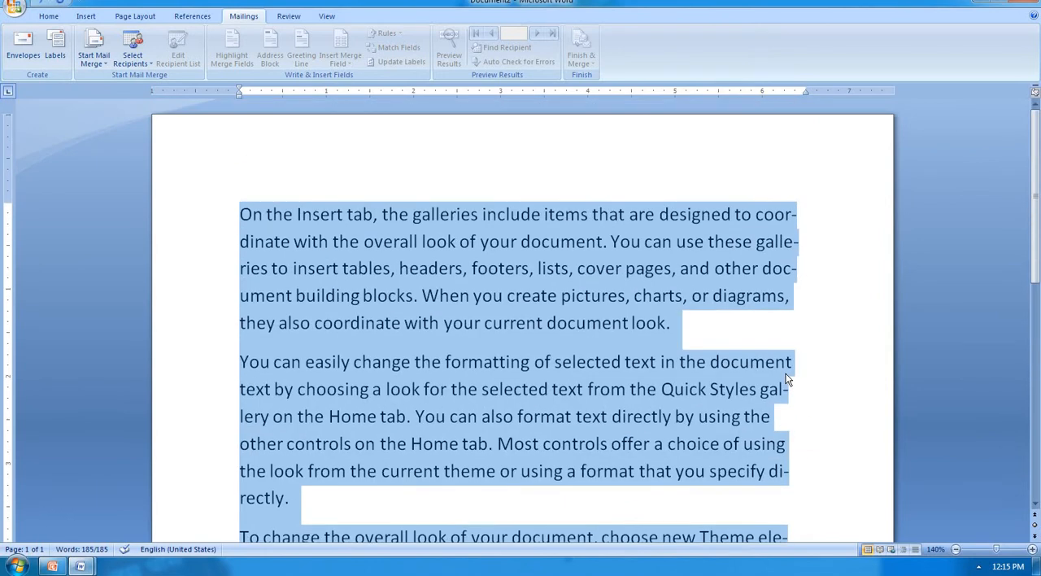
click(703, 228)
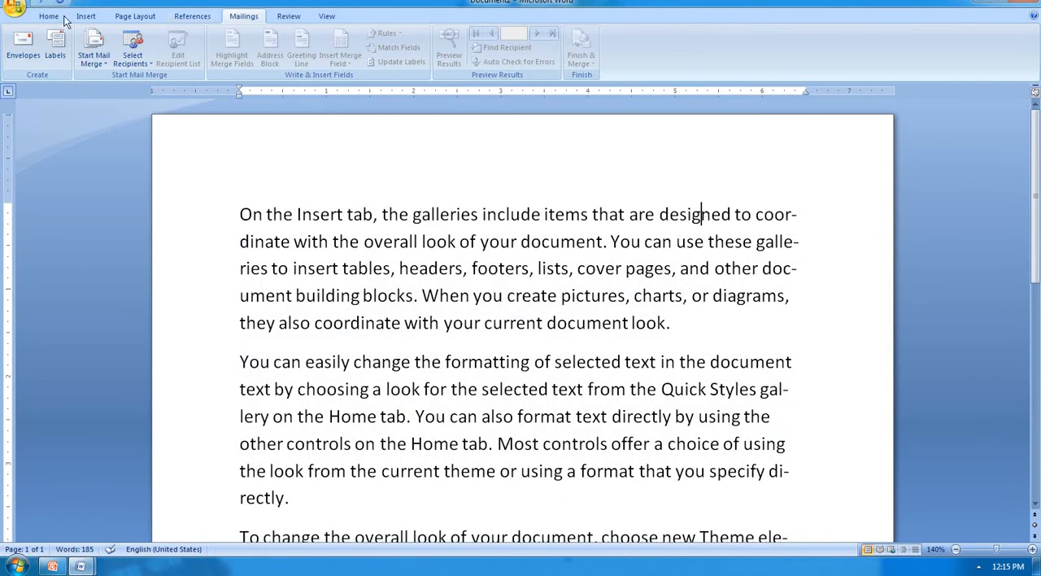
Step: Run manual hyphenation, accepting the breaks in "coordinate", "gallery" and "elements" and declining the one between "gallery" and "elements"
click(121, 17)
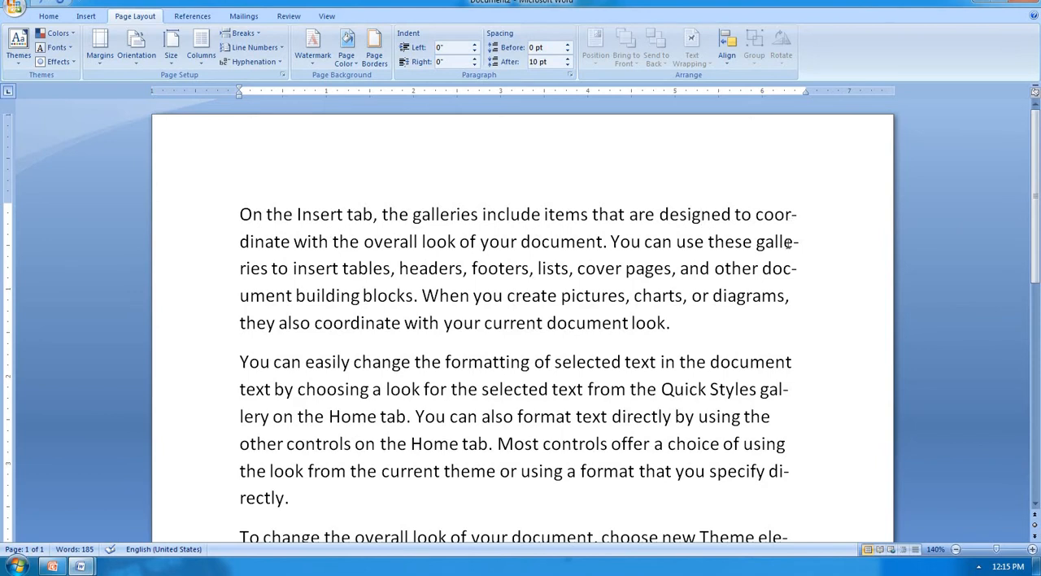
click(248, 62)
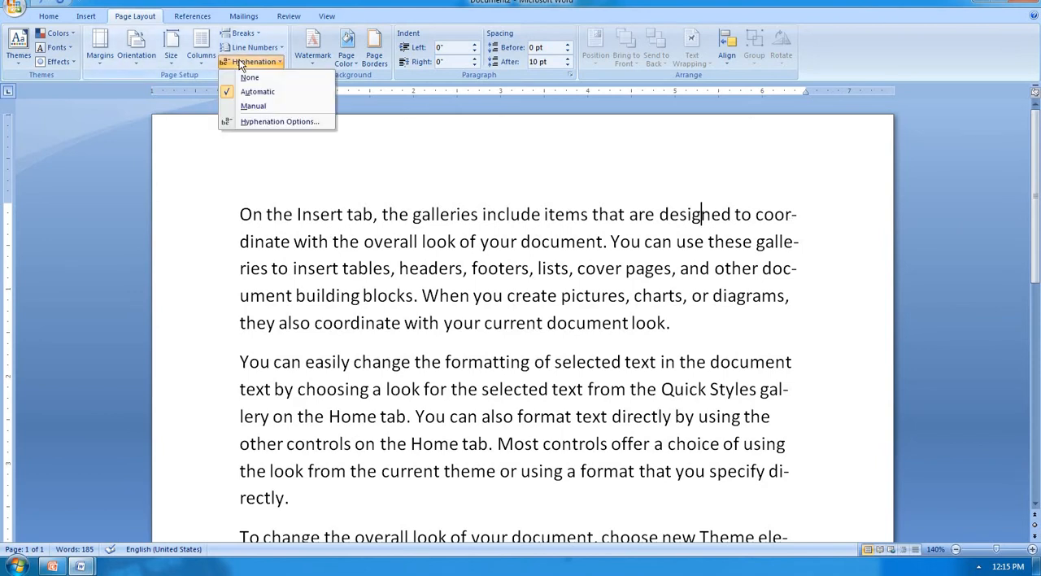
click(247, 100)
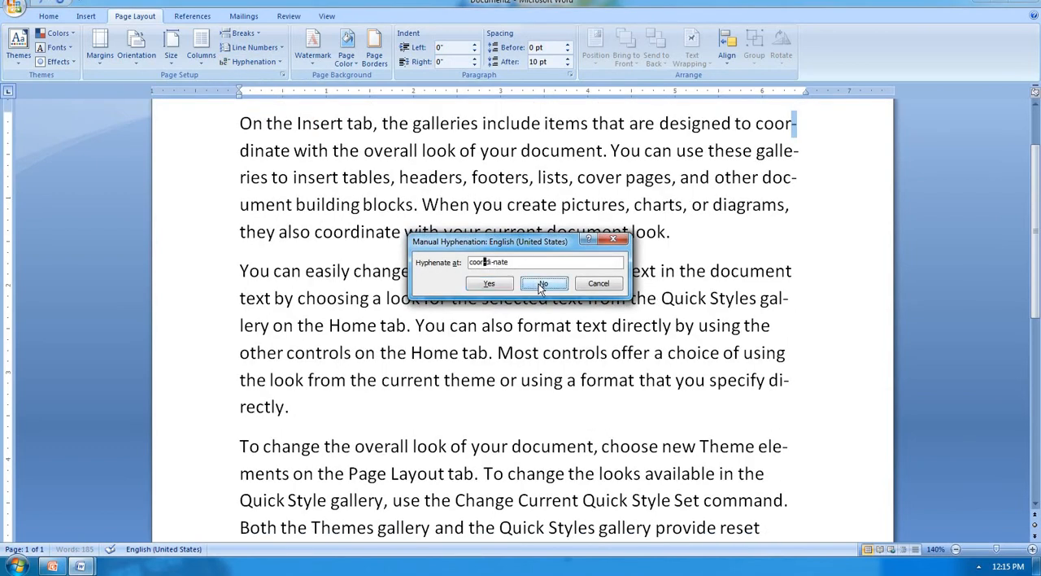
click(498, 281)
click(492, 281)
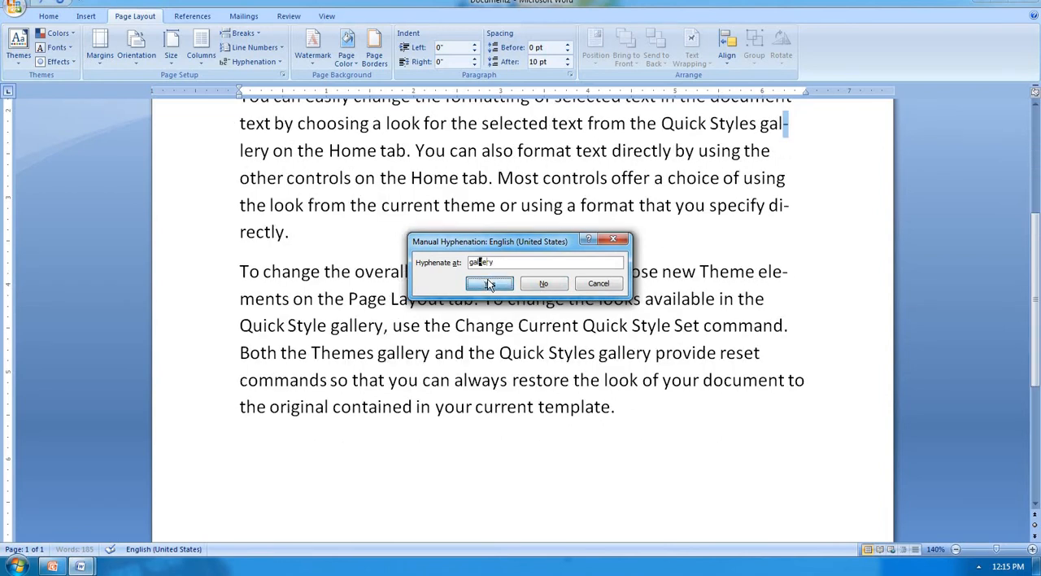
click(488, 282)
click(539, 284)
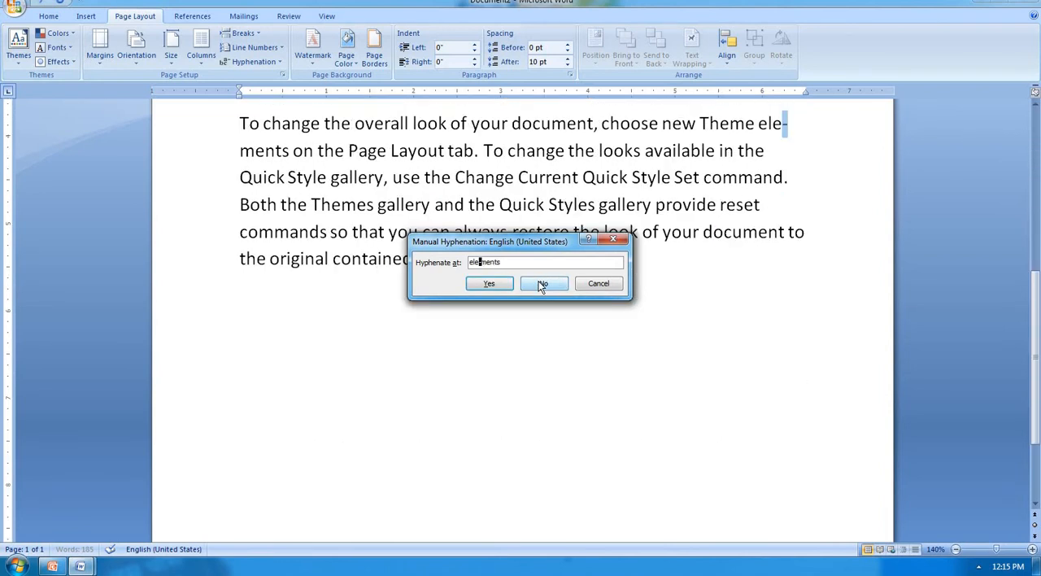
click(490, 284)
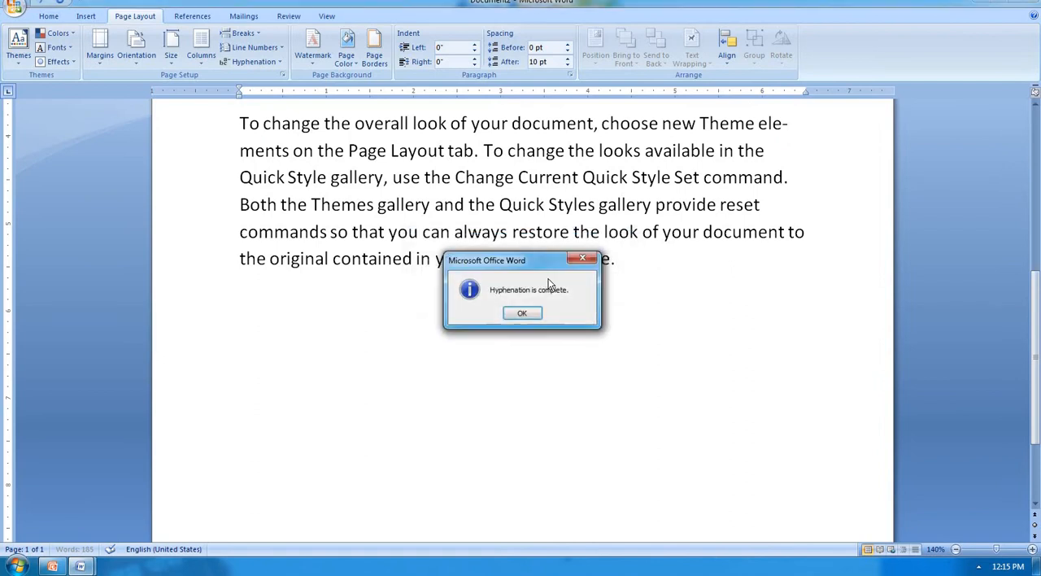
click(523, 315)
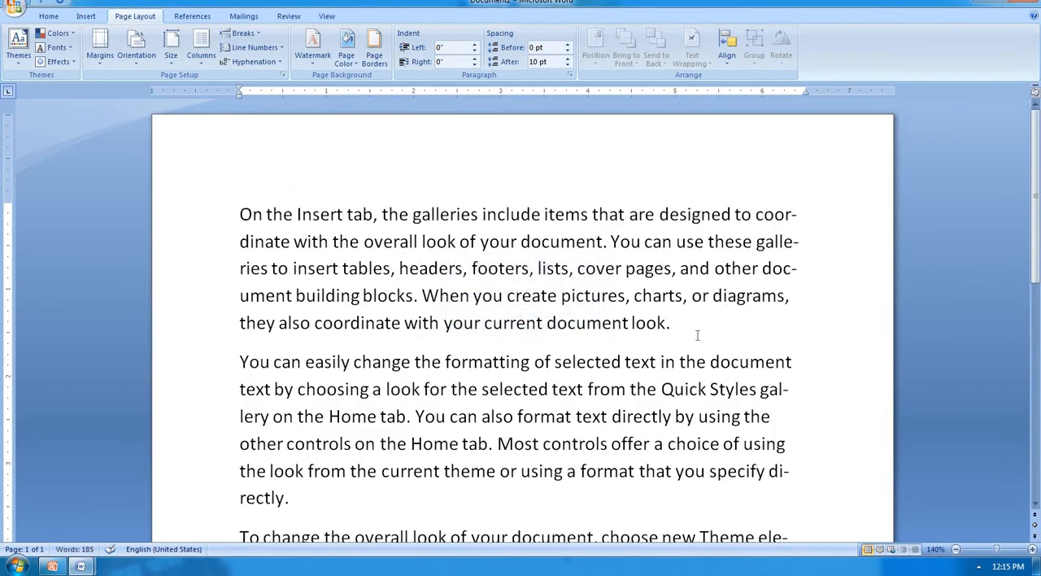
Step: Select the whole document and reduce its text by three font size increments
scroll(698, 343, down, 1)
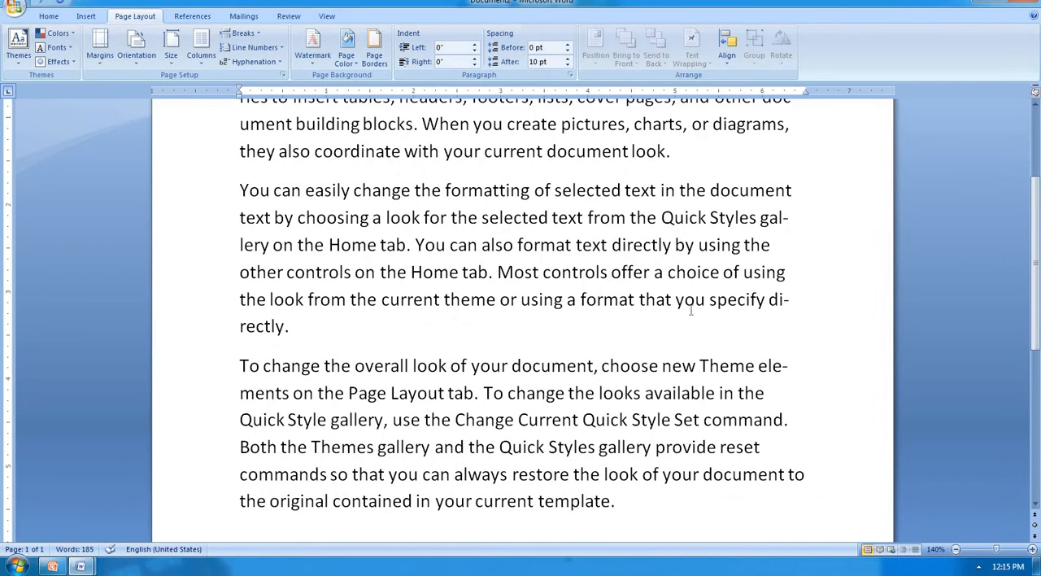
scroll(690, 300, up, 1)
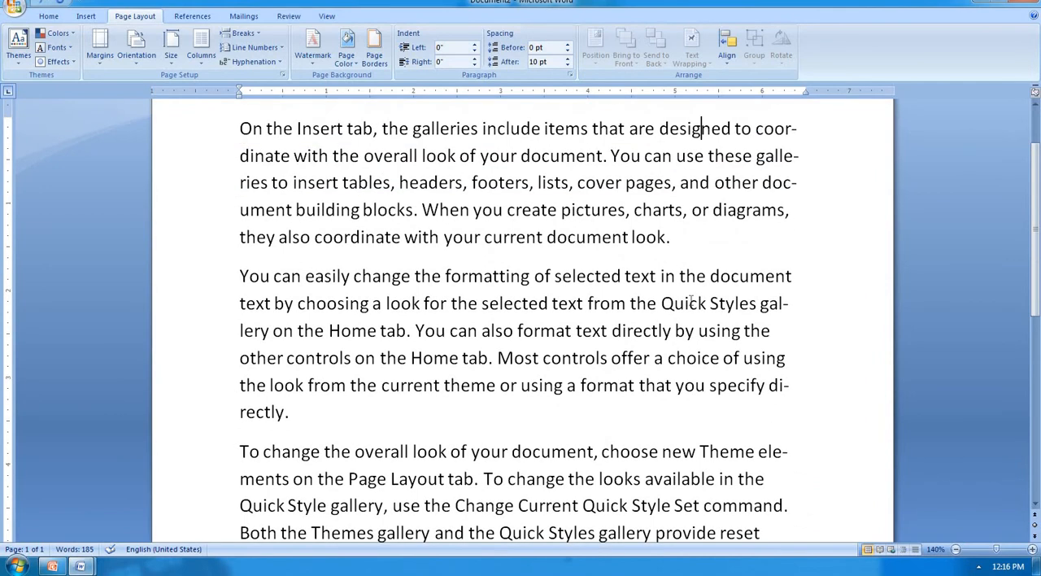
key(ctrl+a)
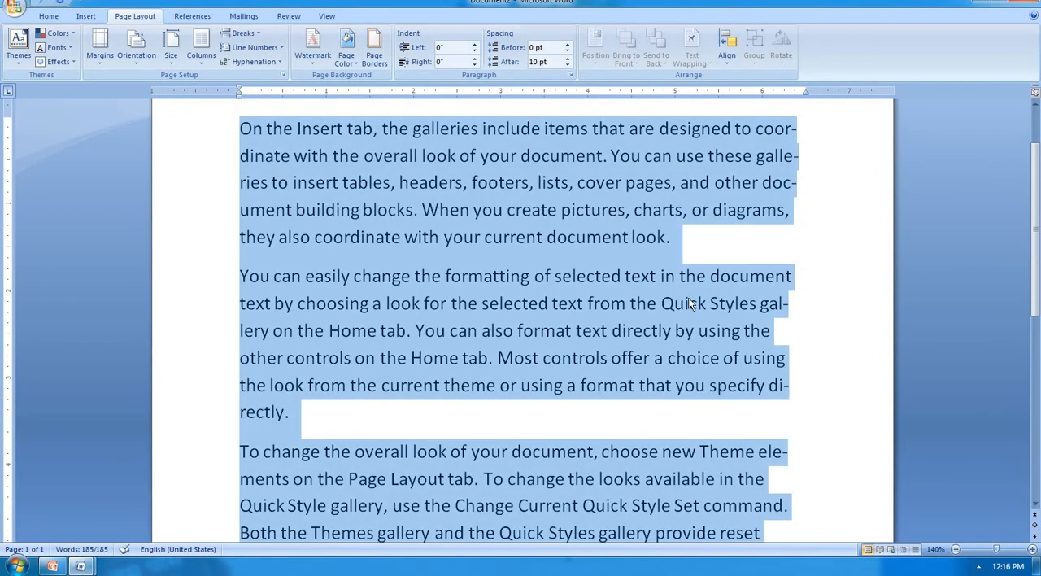
key(ctrl+shift+comma)
key(ctrl+shift+comma)
key(ctrl+shift+comma)
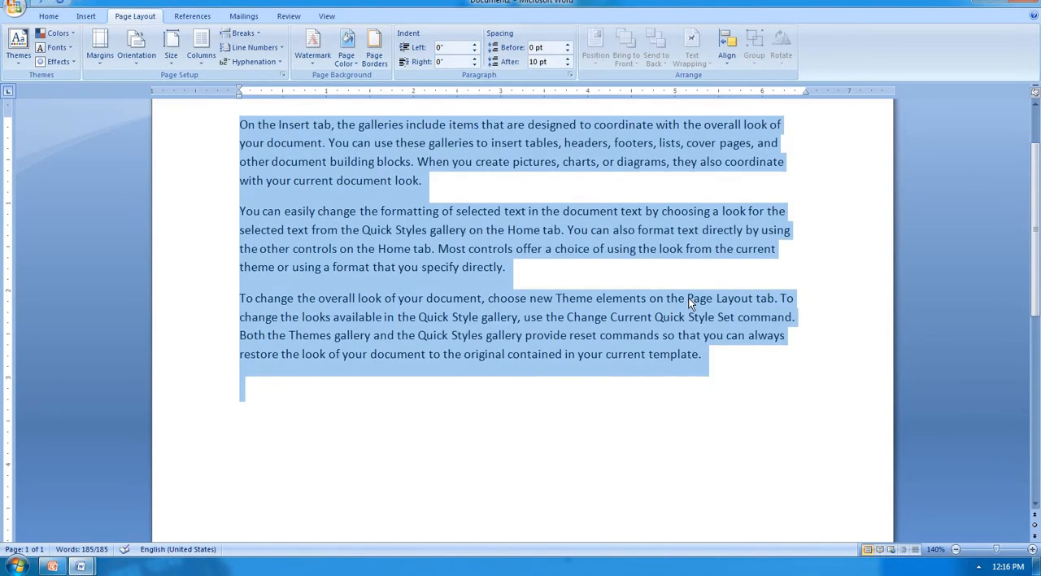
scroll(365, 205, up, 2)
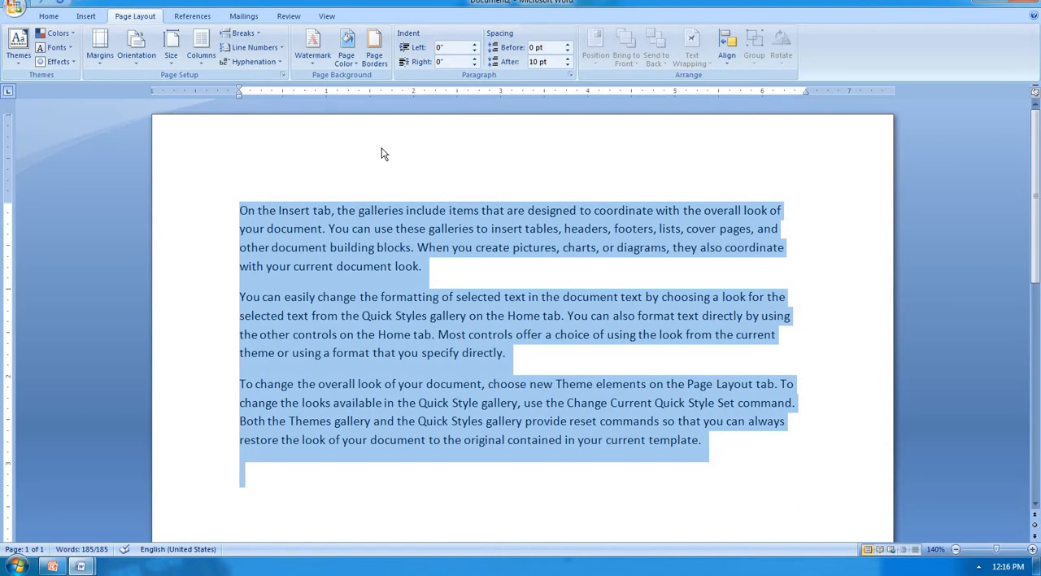
Step: Delete the selected sample text and apply the ASAP 1 watermark to the empty page
key(Delete)
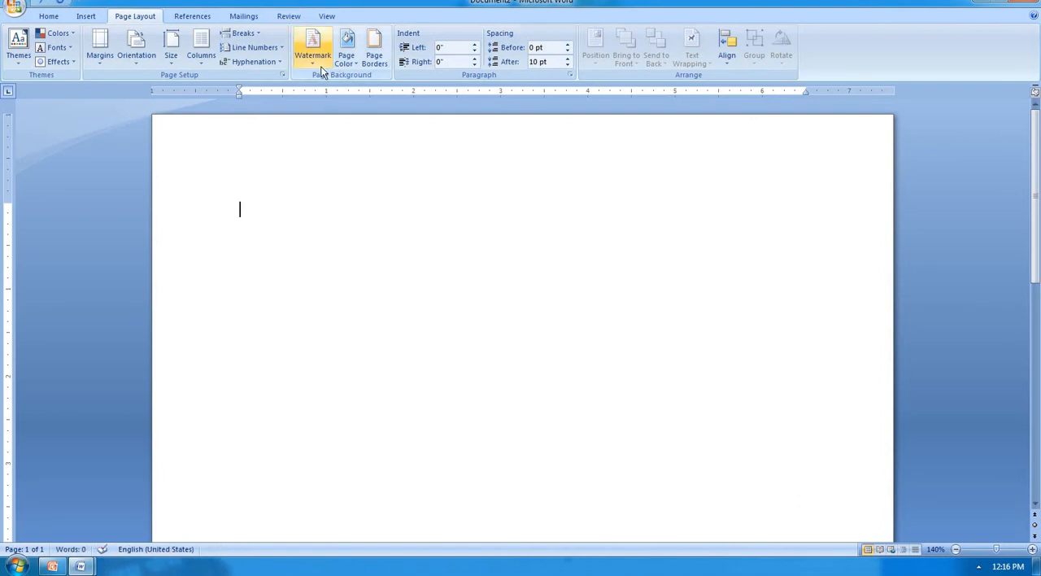
click(320, 65)
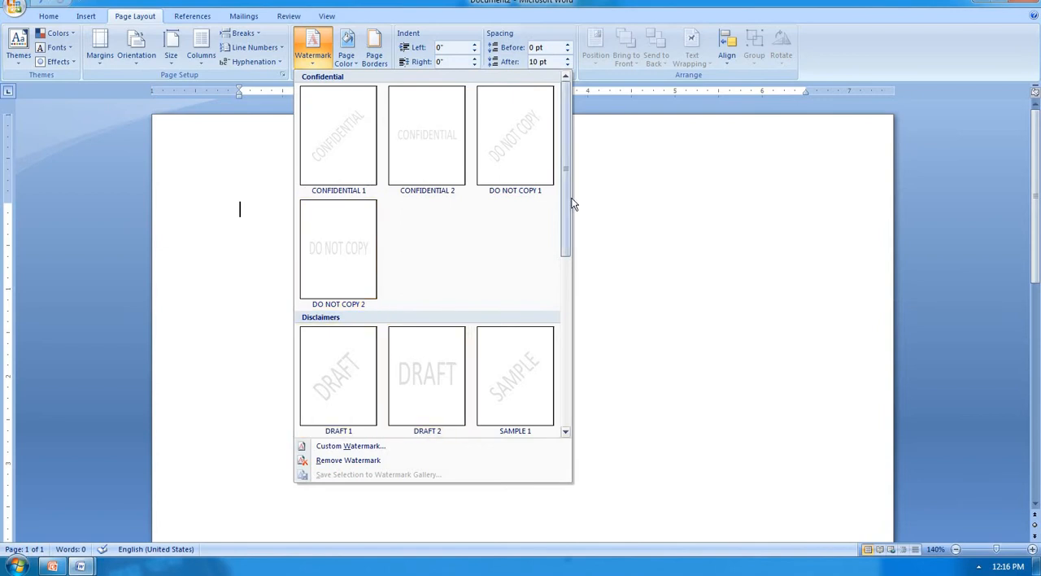
drag(566, 209, 553, 395)
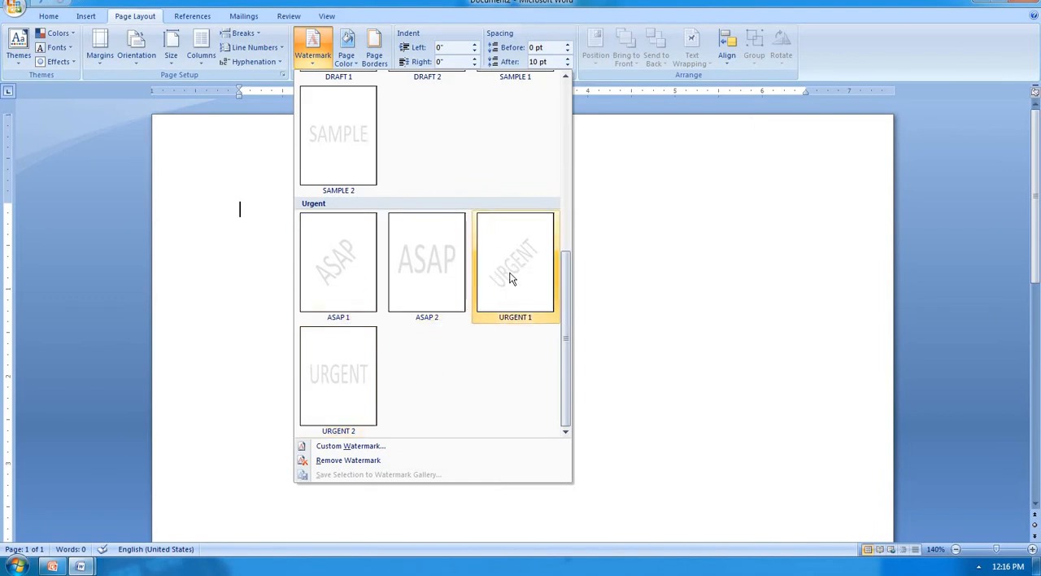
click(317, 290)
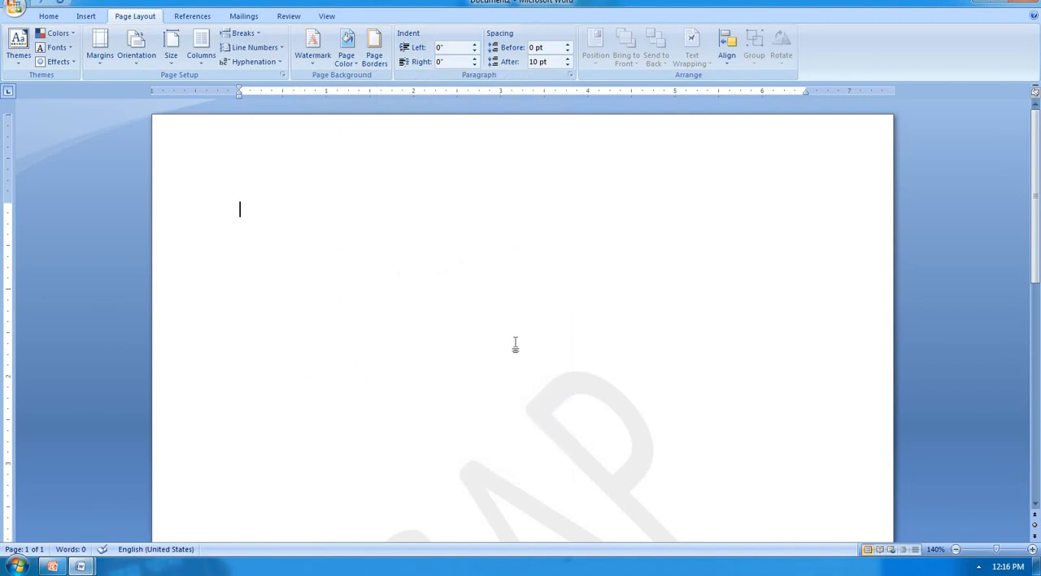
ctrl+scroll(516, 346, down, 9)
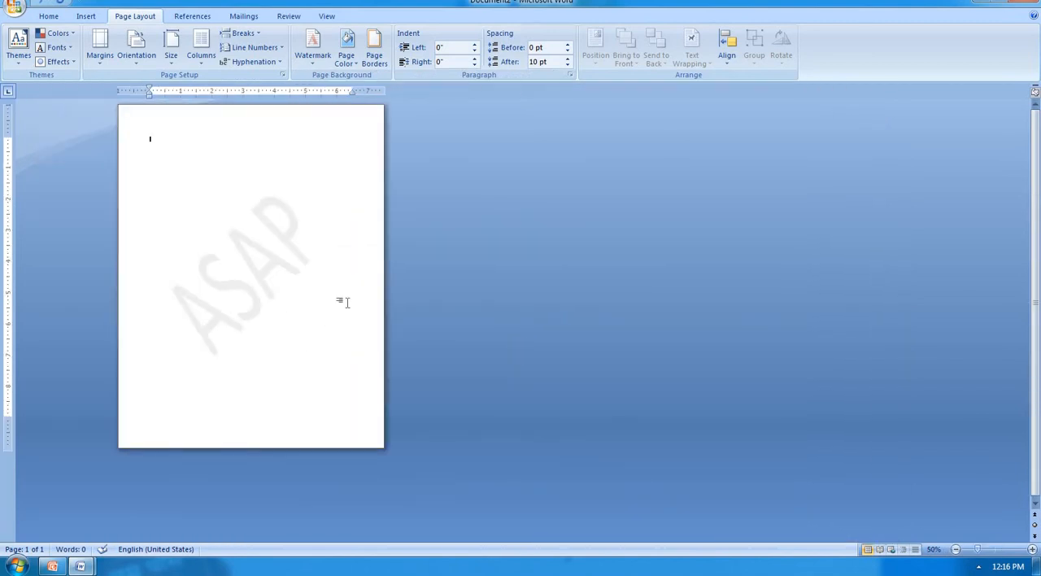
Step: Insert a page break to add a second page and put the insertion point back on the first page
key(ctrl+Return)
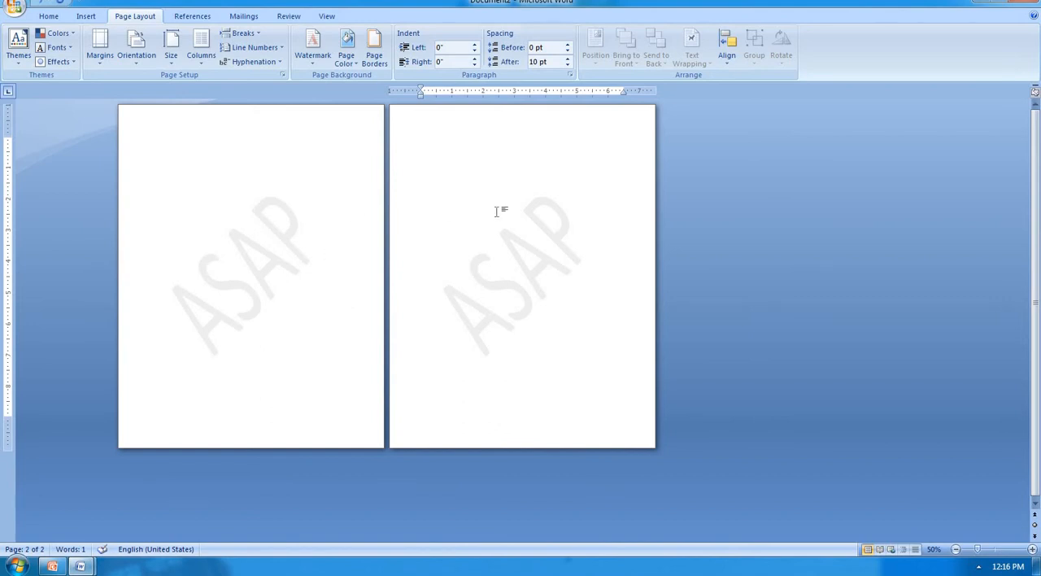
click(243, 239)
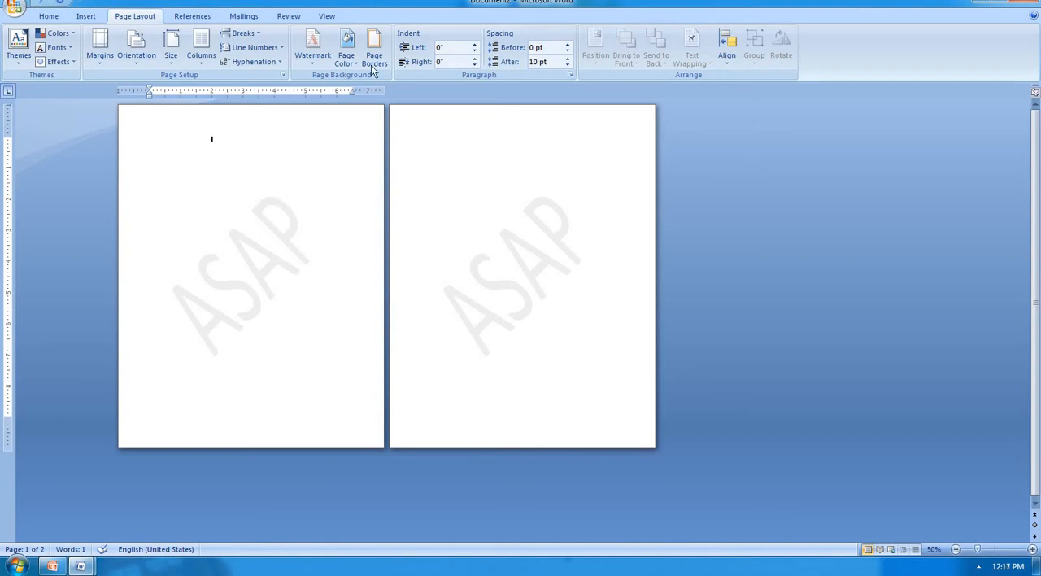
Step: Replace the ASAP watermark with a custom picture watermark using har.png, with automatic scale and washout
click(312, 57)
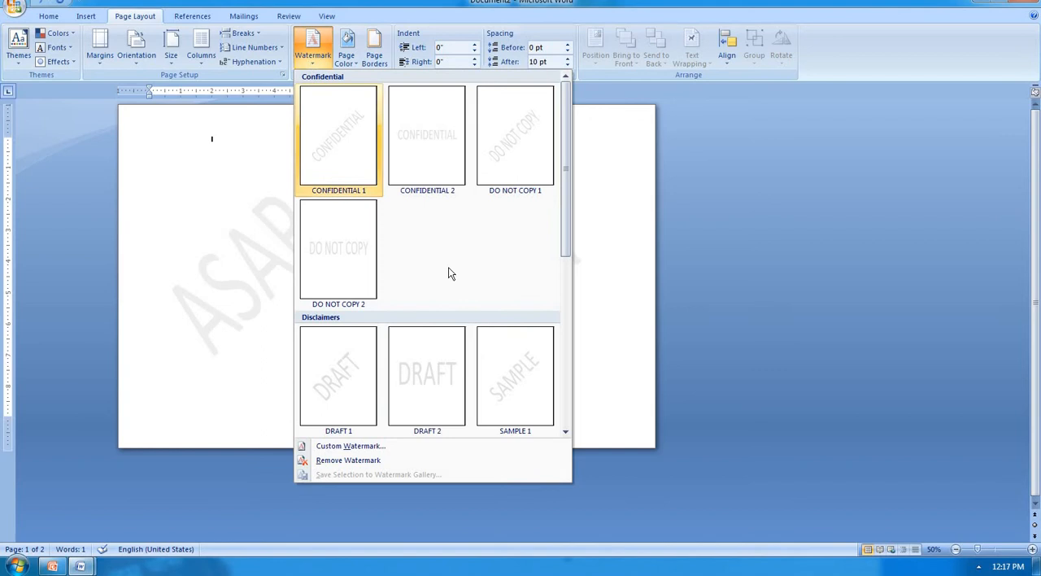
click(381, 445)
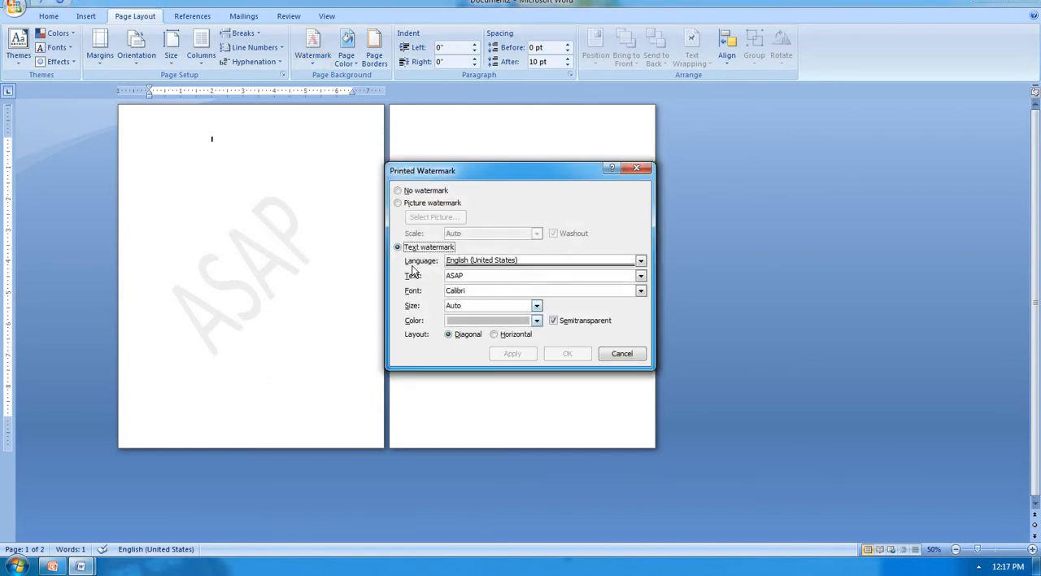
click(416, 208)
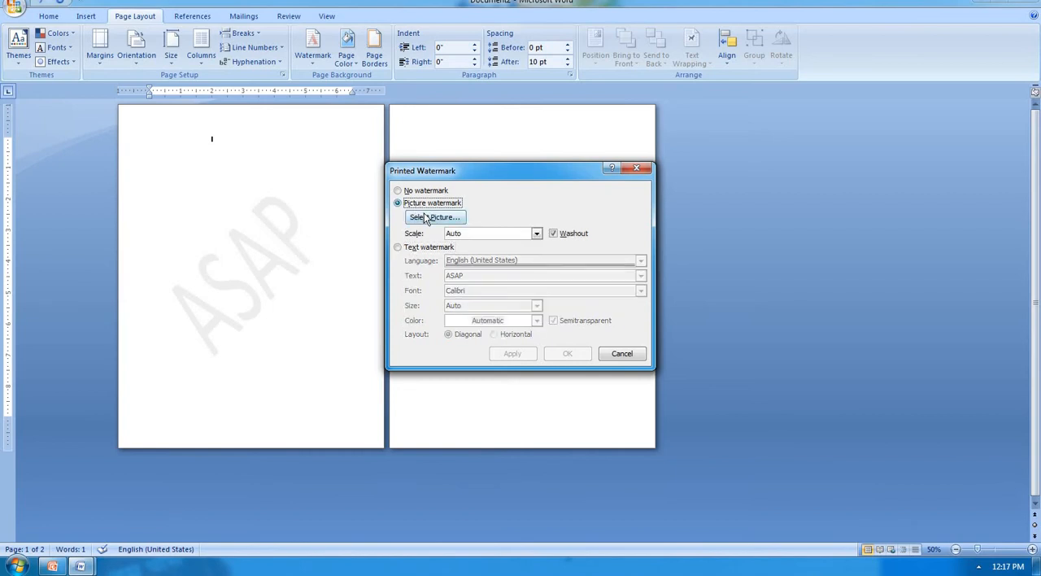
click(426, 221)
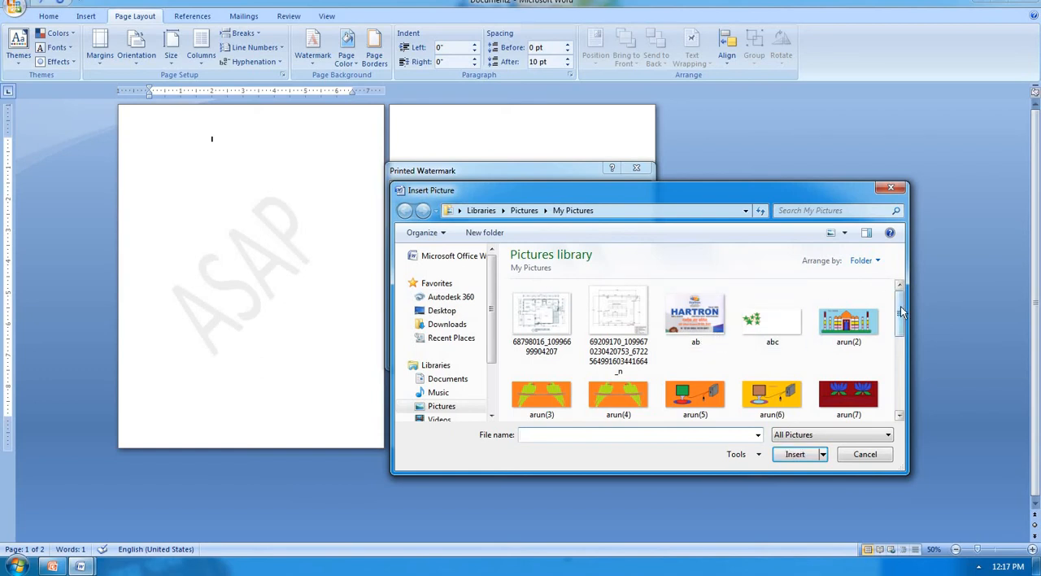
mouse_move(901, 320)
mouse_down()
mouse_move(899, 355)
mouse_move(898, 327)
mouse_up()
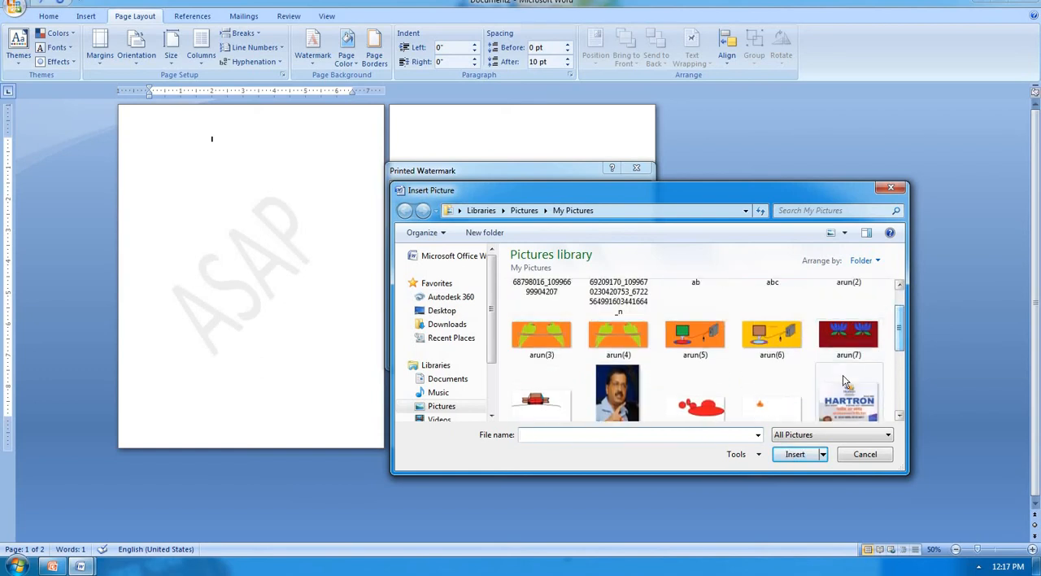
click(846, 394)
click(793, 454)
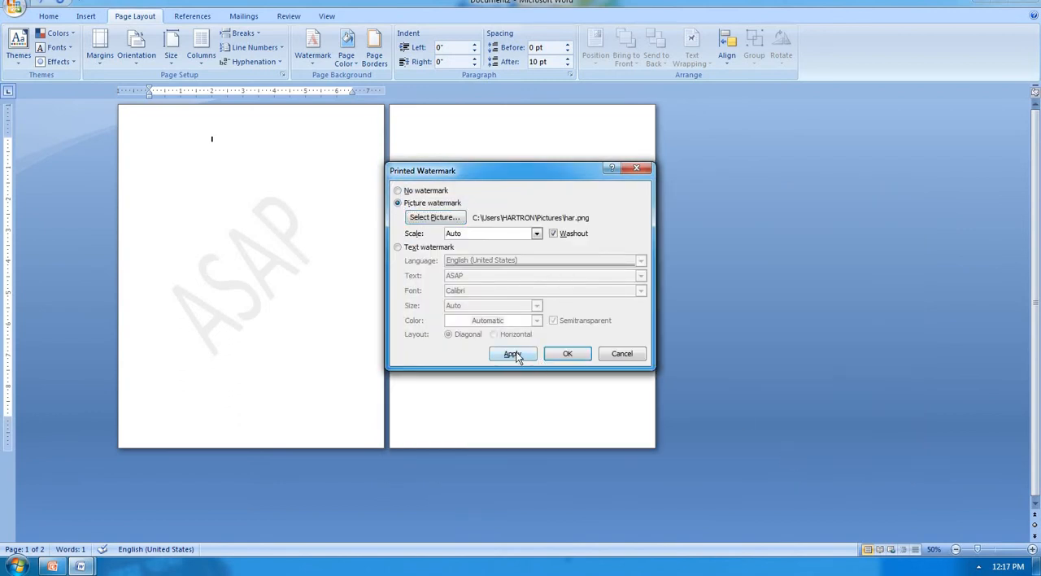
click(513, 354)
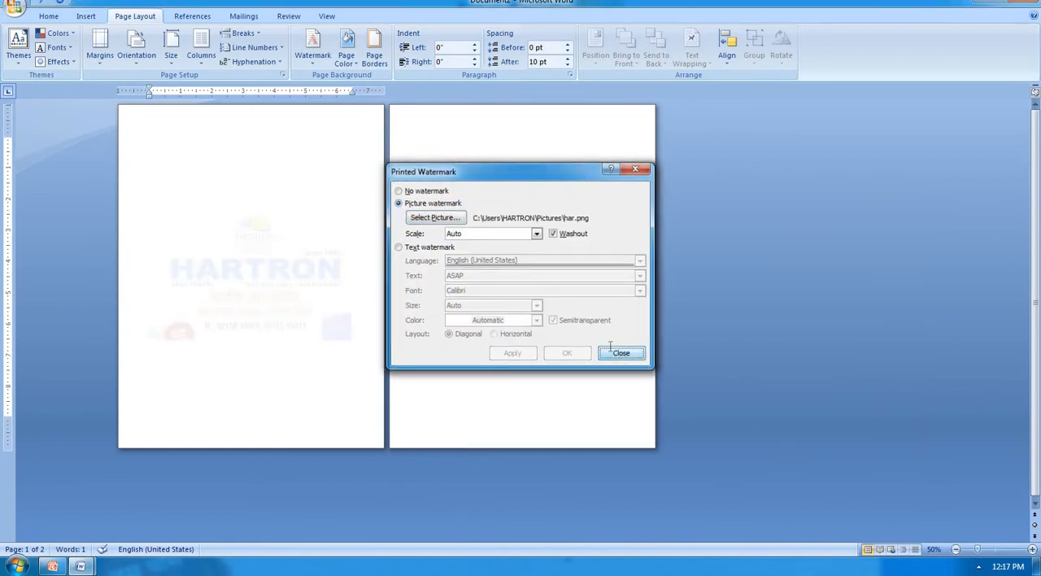
click(612, 350)
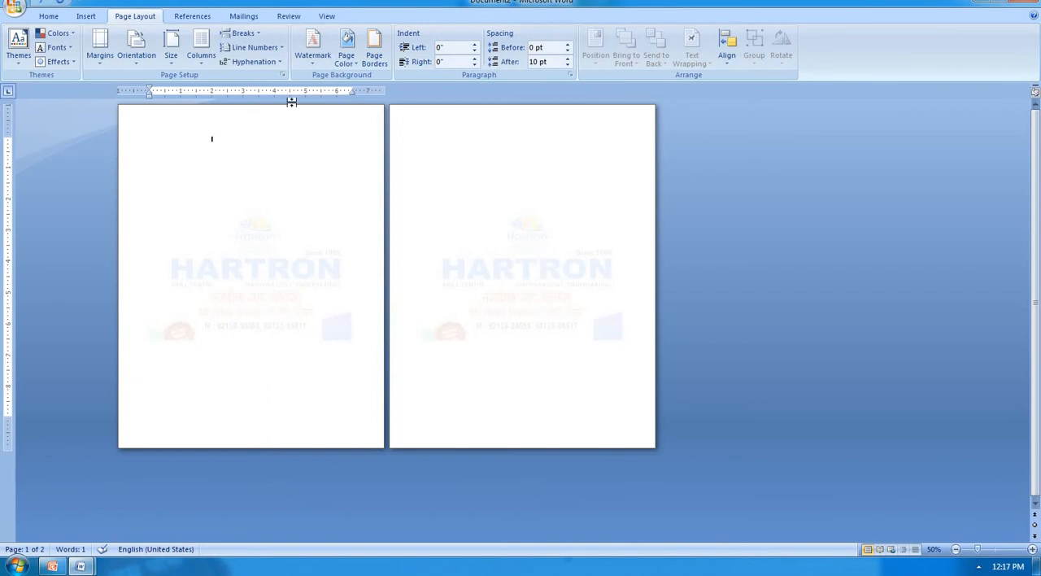
Step: Turn off washout for the picture watermark, apply it, and move the watermark dialog clear of the pages
click(316, 64)
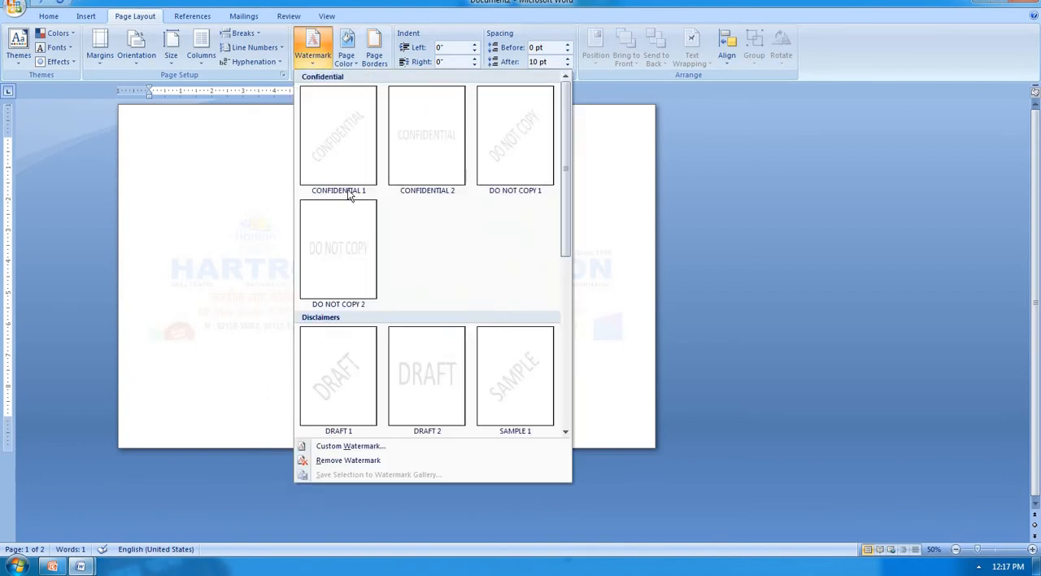
click(362, 445)
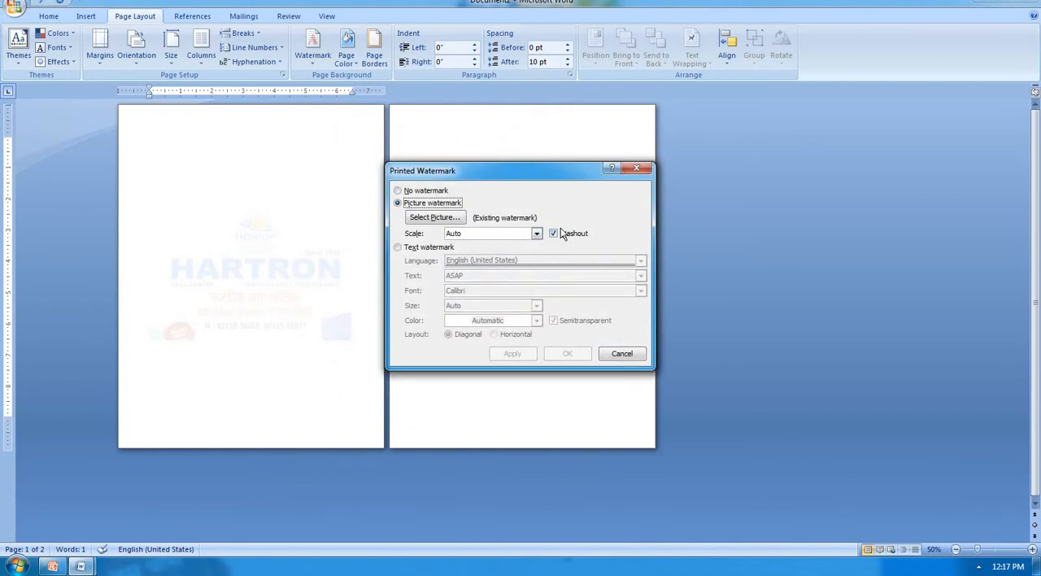
click(554, 232)
click(512, 355)
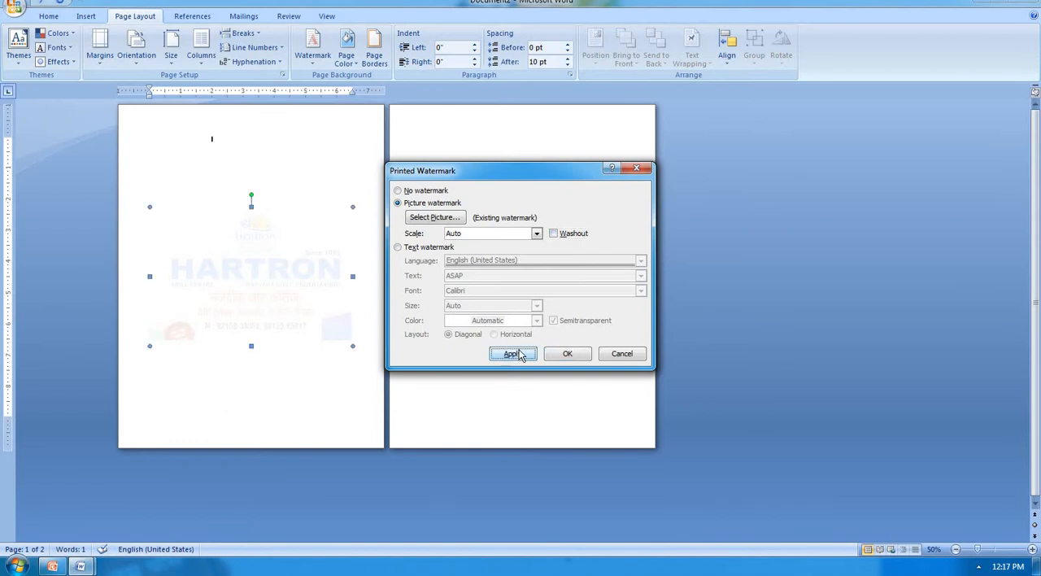
drag(888, 177, 848, 183)
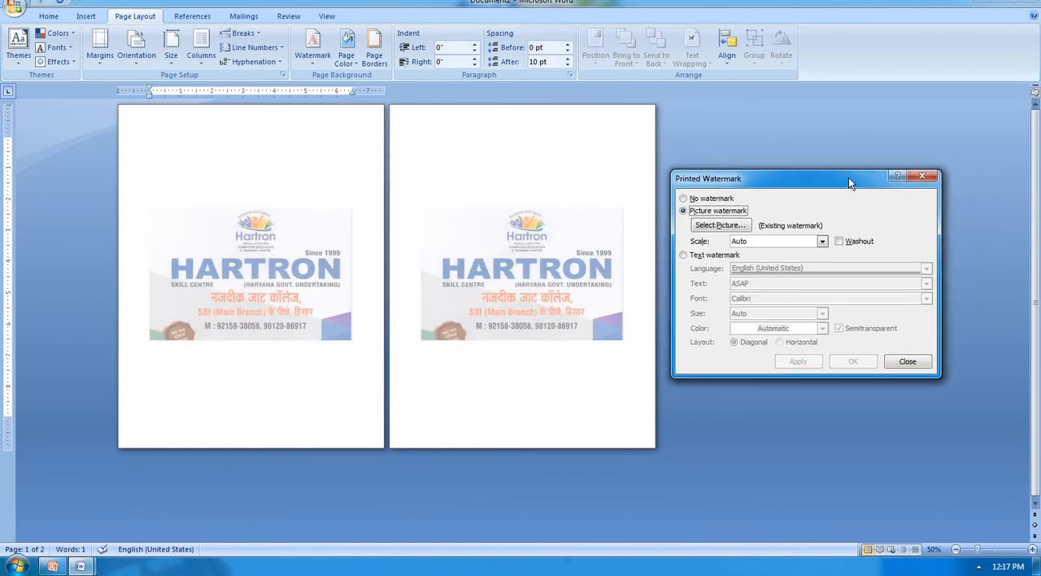
Step: Apply the picture watermark with washout on, reapply it with washout off, and close the watermark settings
click(839, 240)
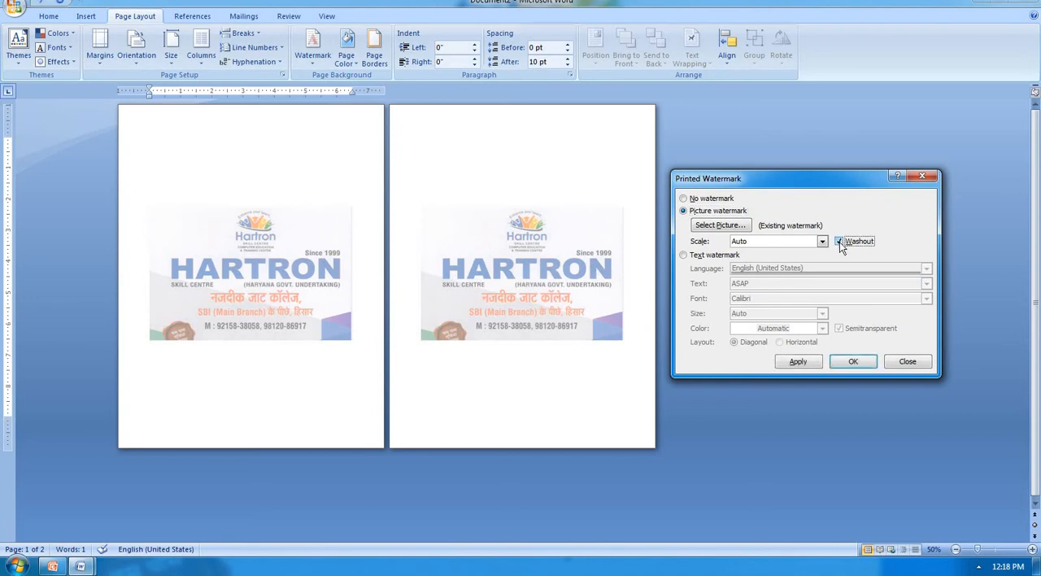
click(798, 363)
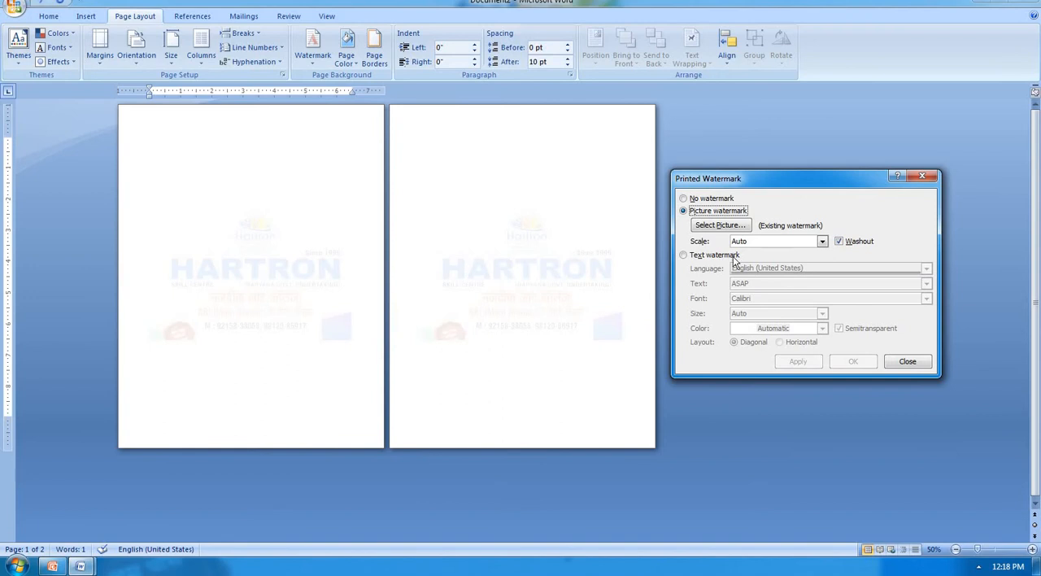
click(838, 242)
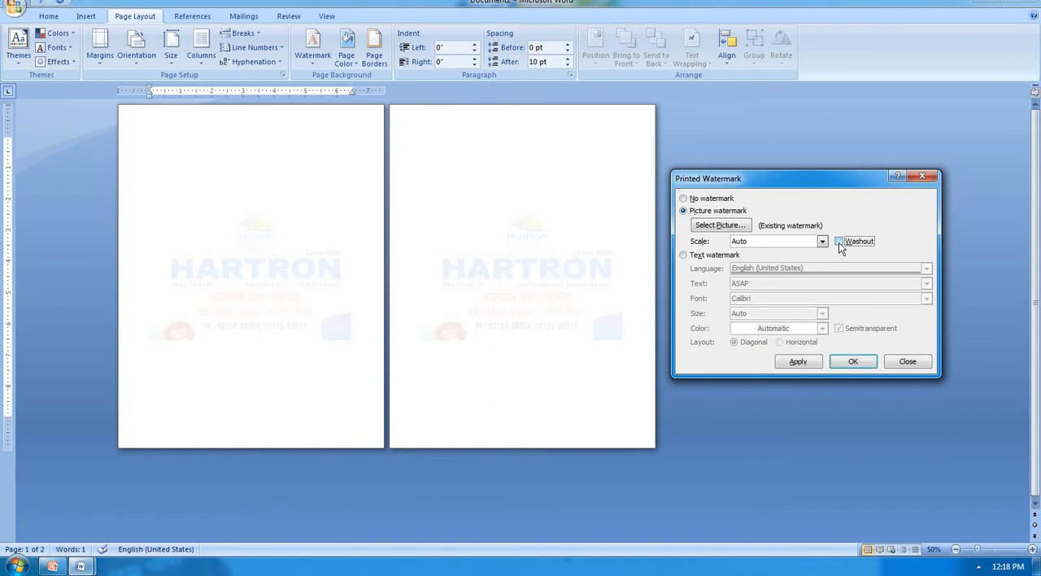
click(798, 363)
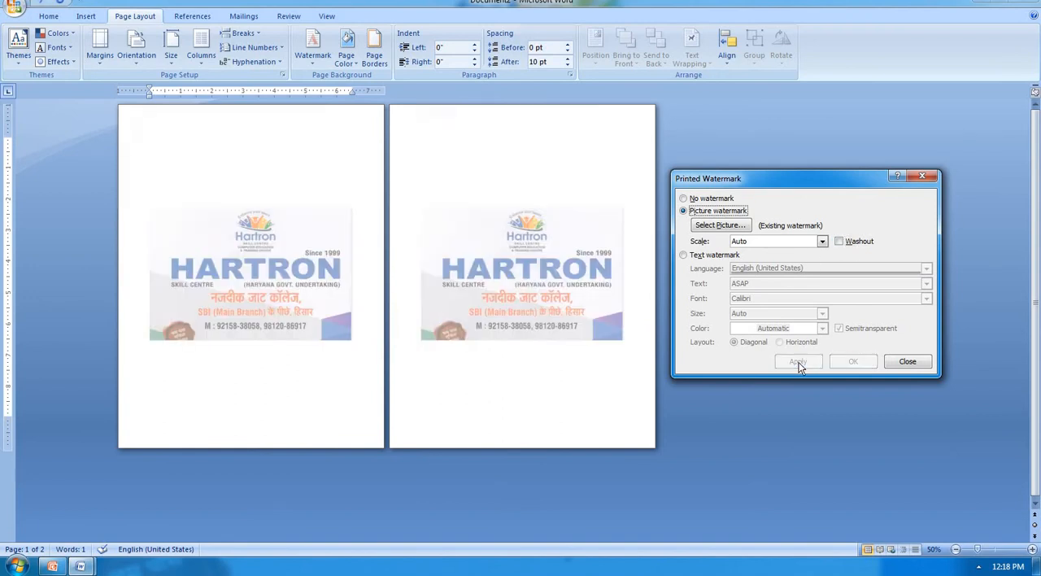
click(906, 362)
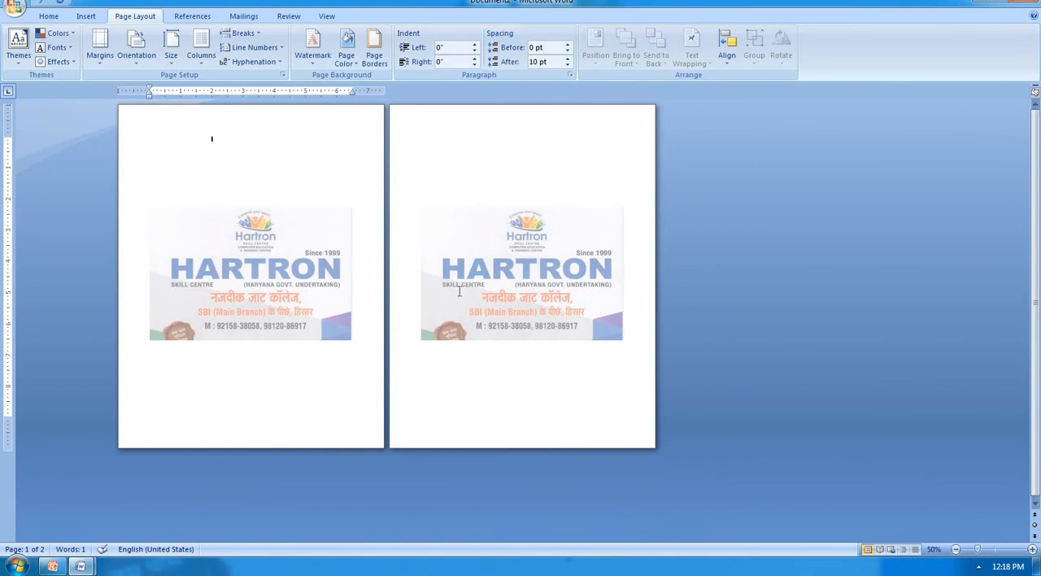
Step: Remove the picture watermark from the document
click(323, 60)
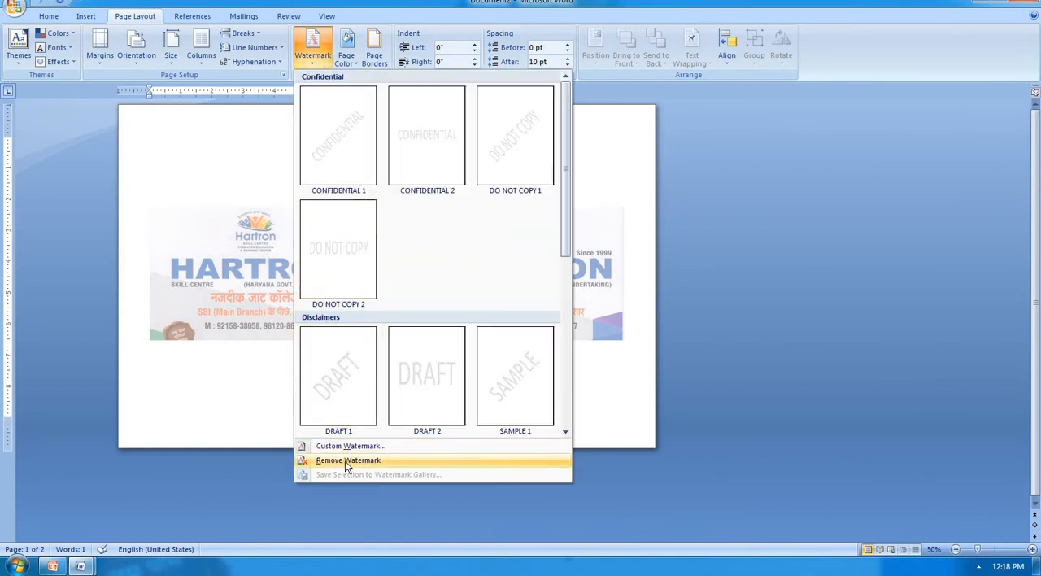
click(346, 461)
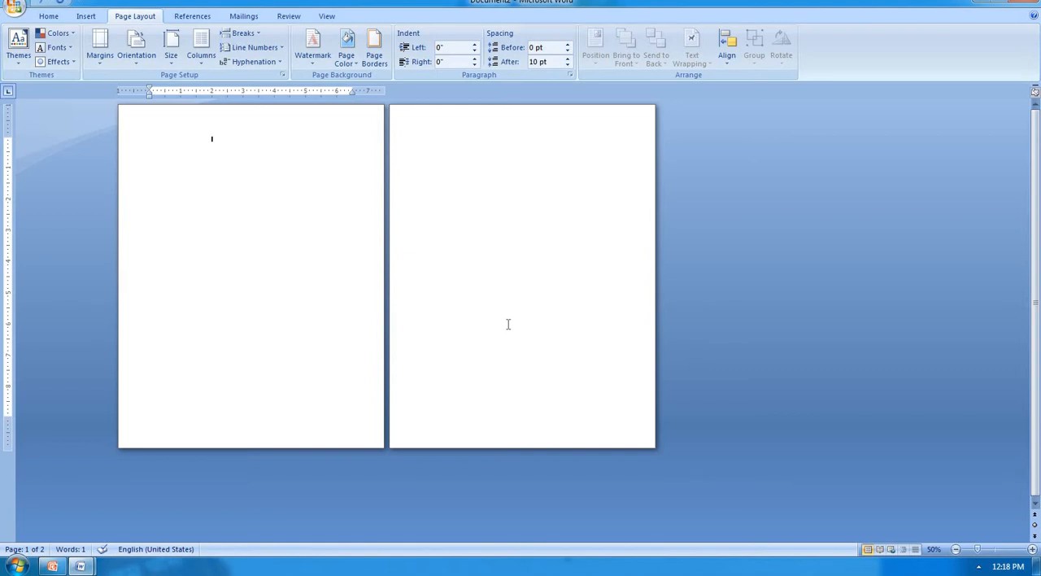
Step: Set up a custom text watermark reading "HARTRON SKILL CENTRE," followed by the centre's address
click(317, 65)
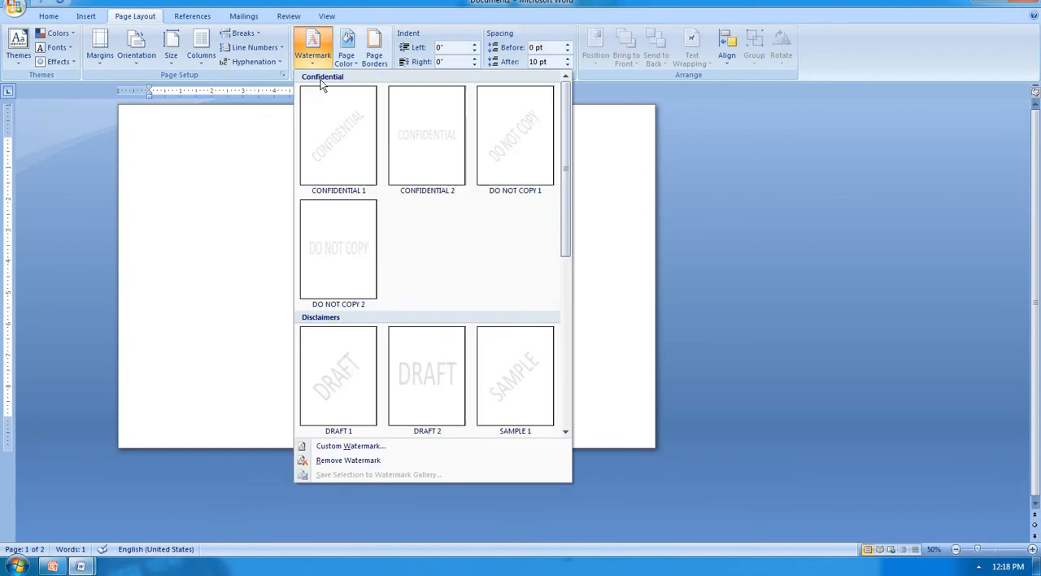
click(361, 448)
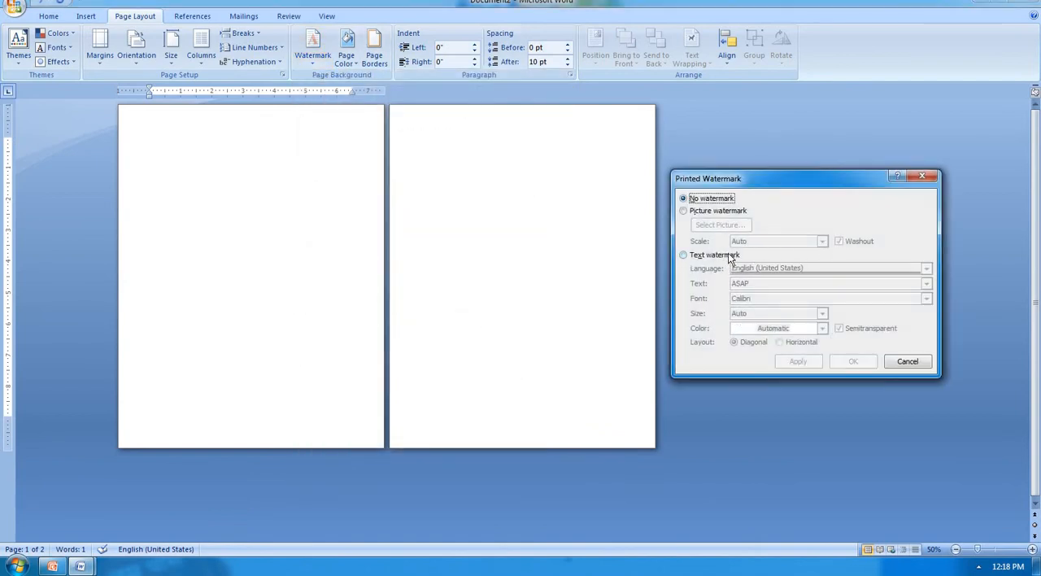
click(683, 255)
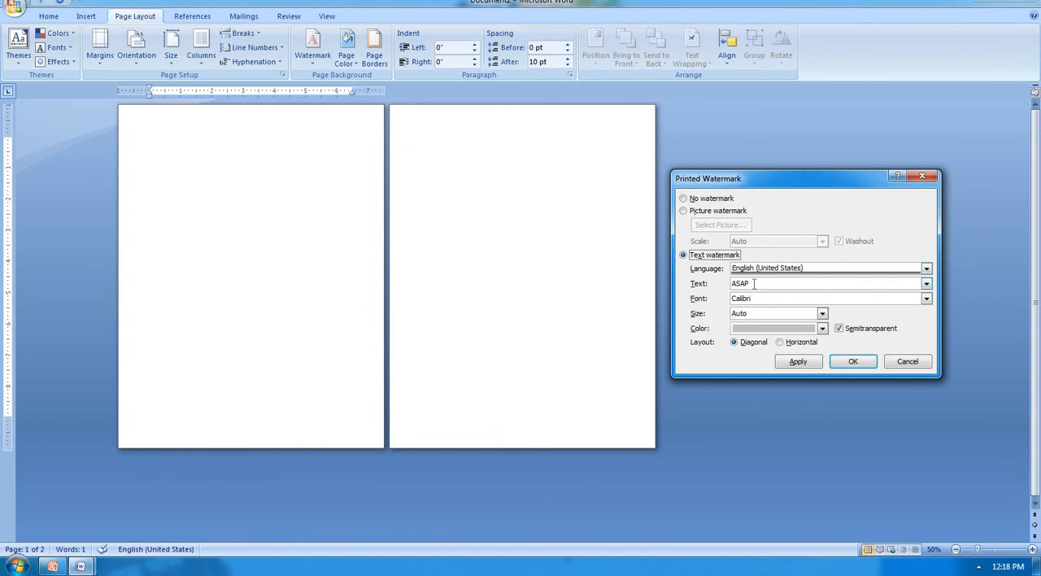
double_click(754, 283)
text(HARTRON SKILL CENT)
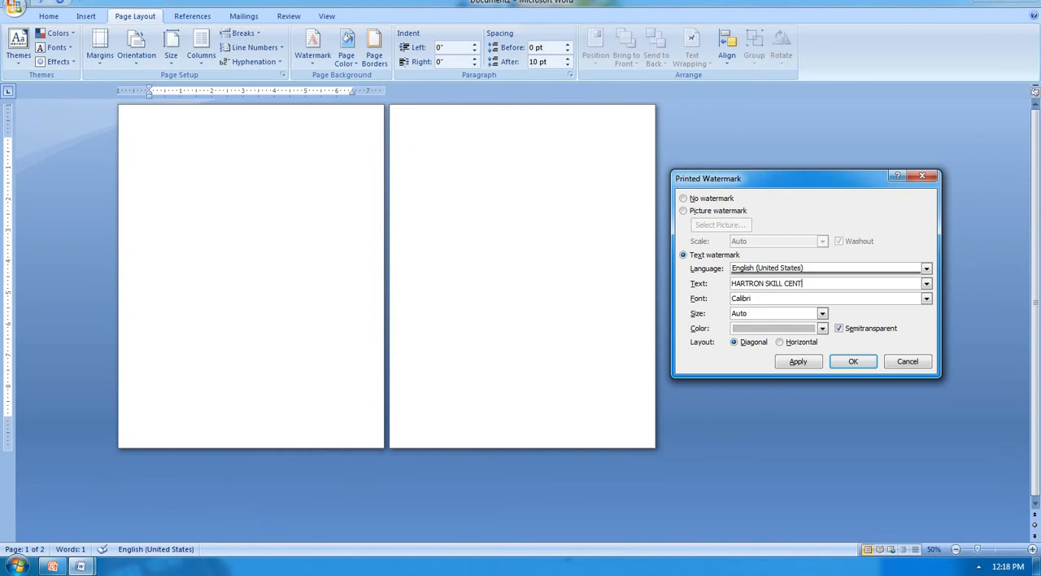
text(RE,NEAR JAT COLLEGE HISSAR)
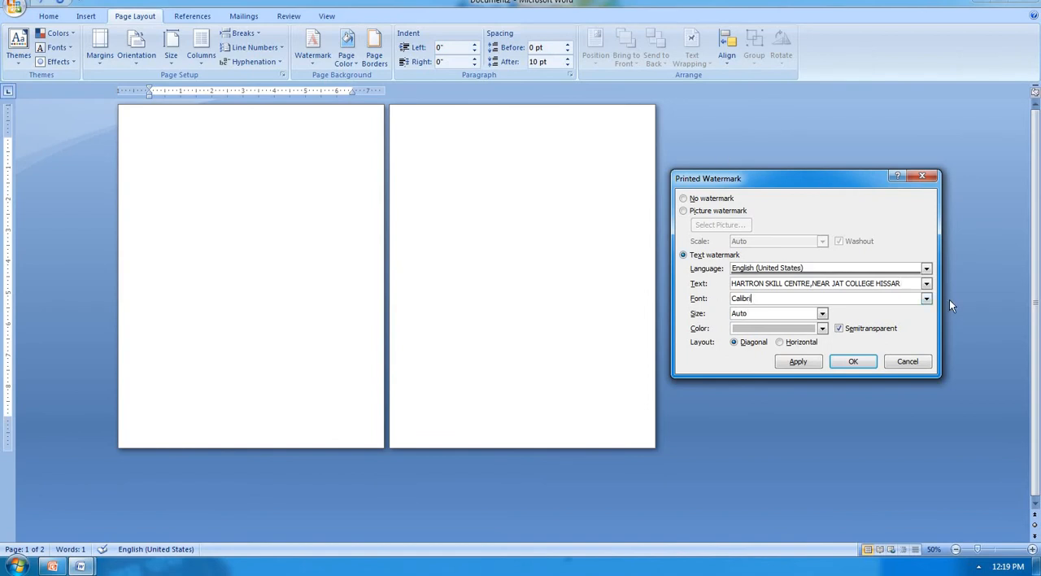
Step: Set the text watermark's font to ARIAL BLACK
click(927, 298)
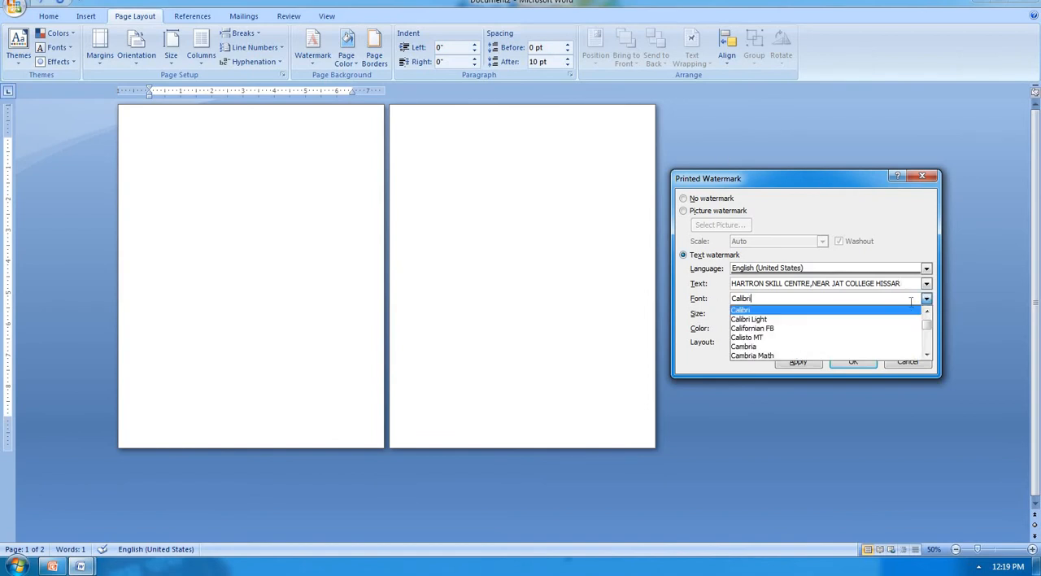
click(849, 300)
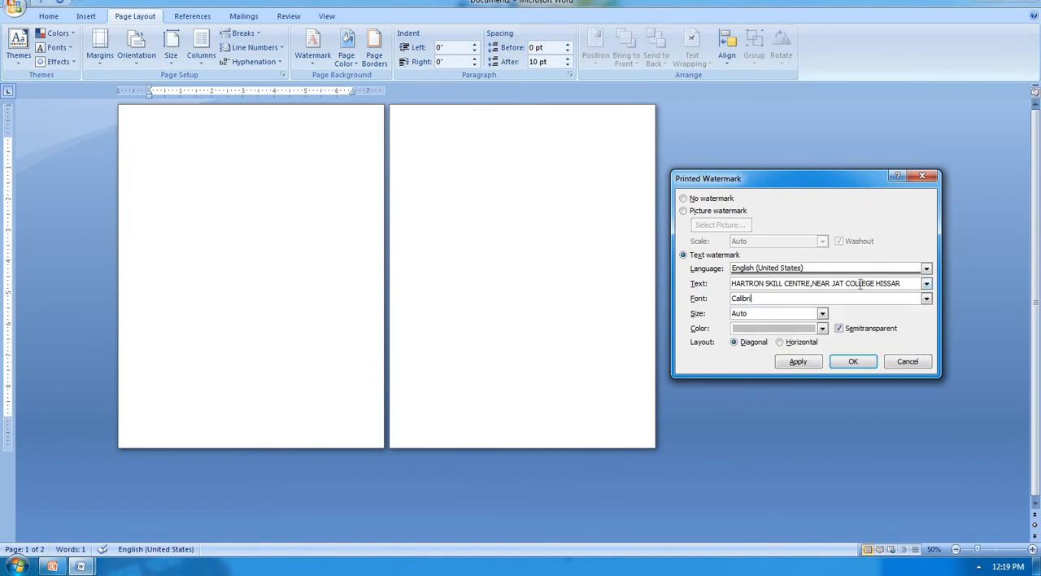
key(BackSpace)
key(BackSpace)
key(BackSpace)
key(BackSpace)
key(BackSpace)
key(BackSpace)
text(ARIAL BLACK)
Step: Color the text watermark dark red and apply it to the document
click(823, 328)
click(791, 409)
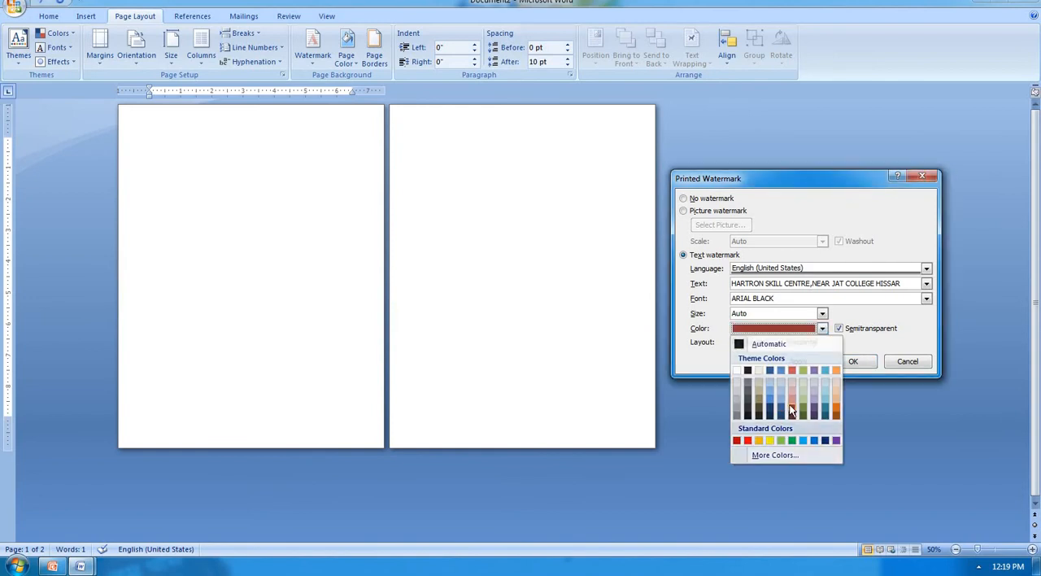
click(811, 362)
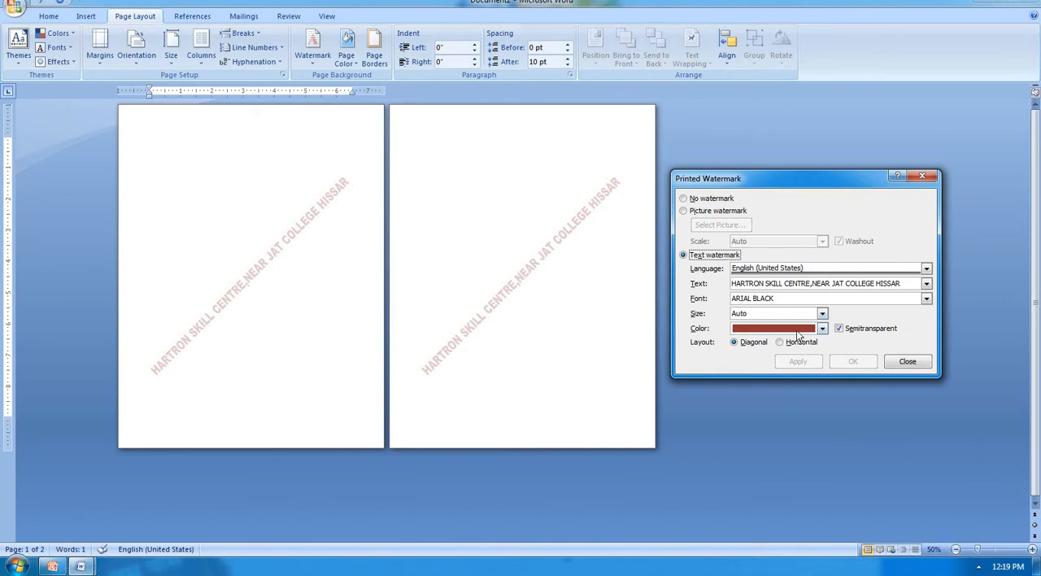
Step: Recolor the text watermark dark teal and apply the change to the document
click(823, 329)
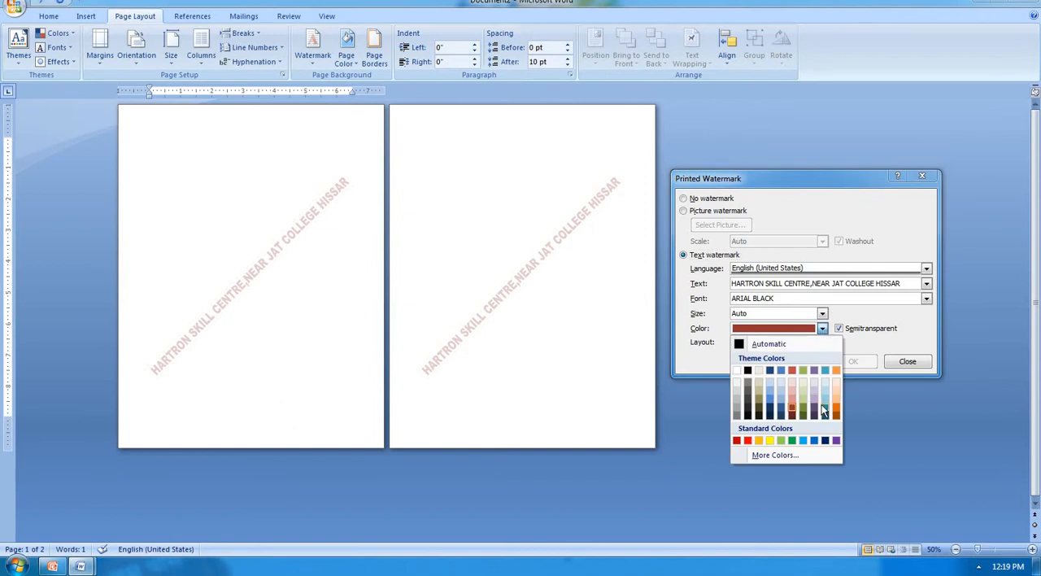
click(823, 400)
click(810, 363)
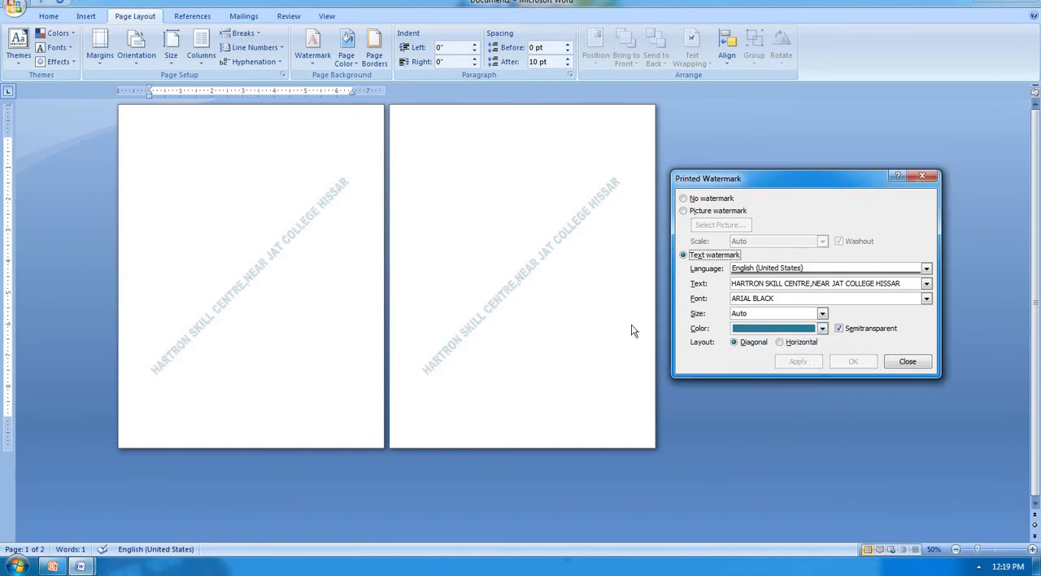
Step: Apply the watermark with Semitransparent turned off, and reapply it with Semitransparent turned on again
click(849, 327)
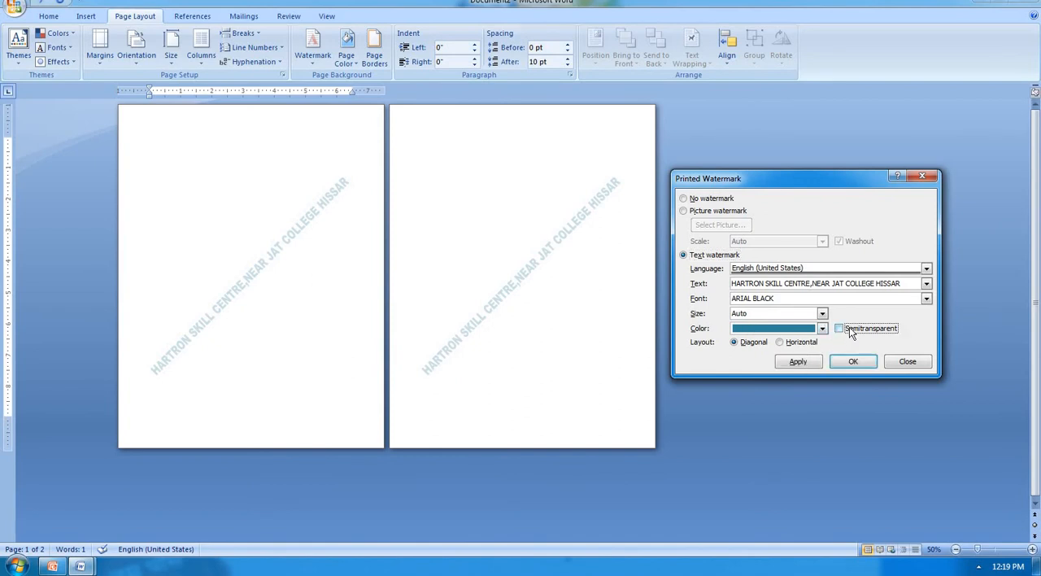
click(797, 360)
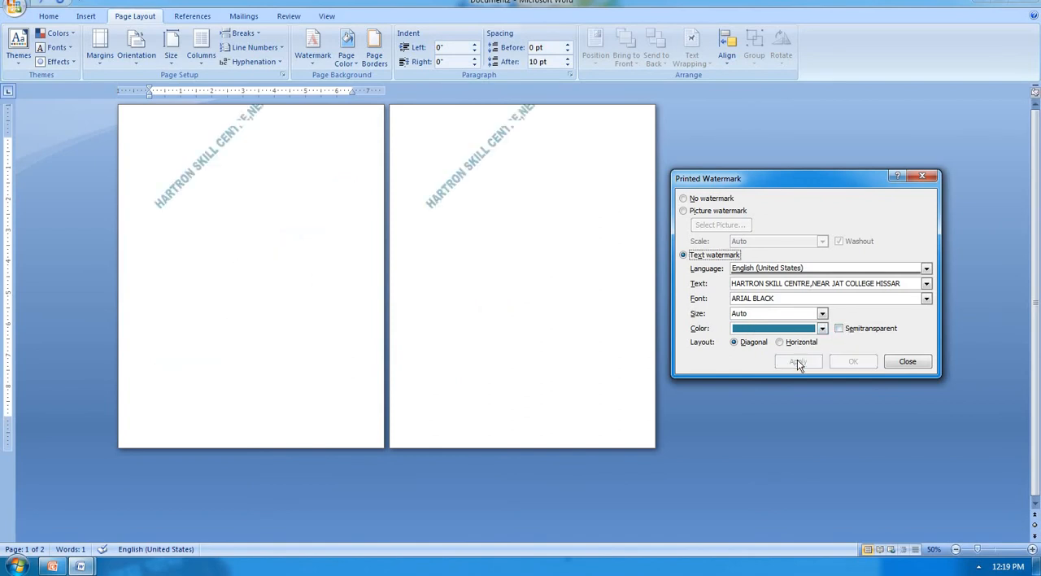
click(869, 330)
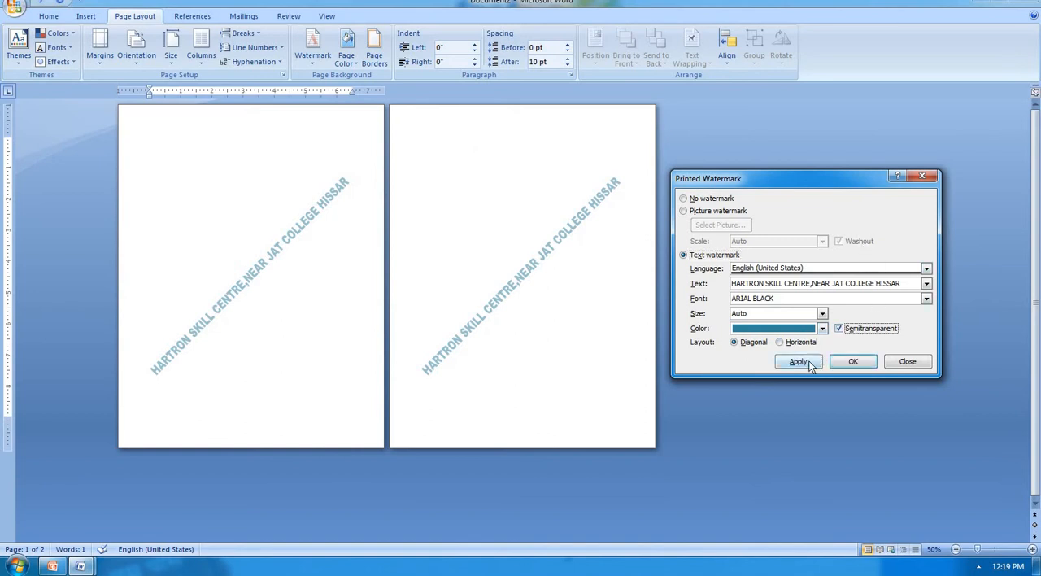
click(798, 361)
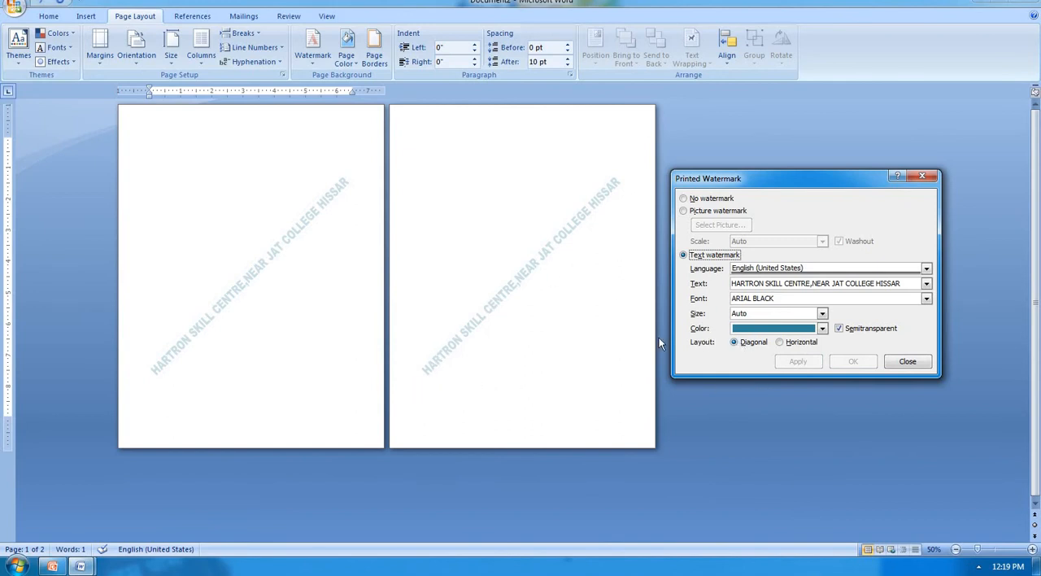
Step: Apply the text watermark in Horizontal layout, return it to Diagonal, and close the watermark settings
click(792, 344)
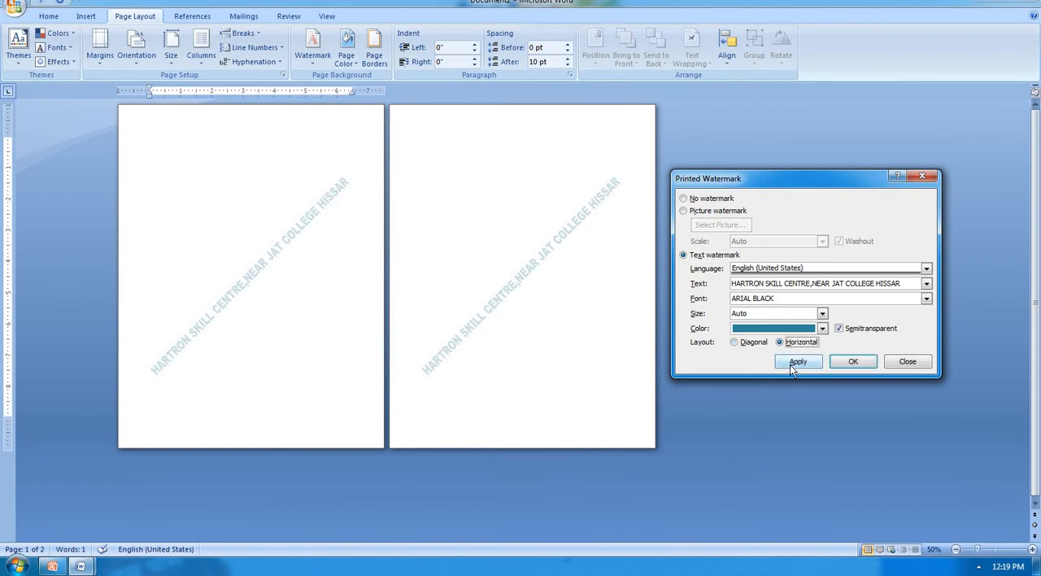
click(791, 365)
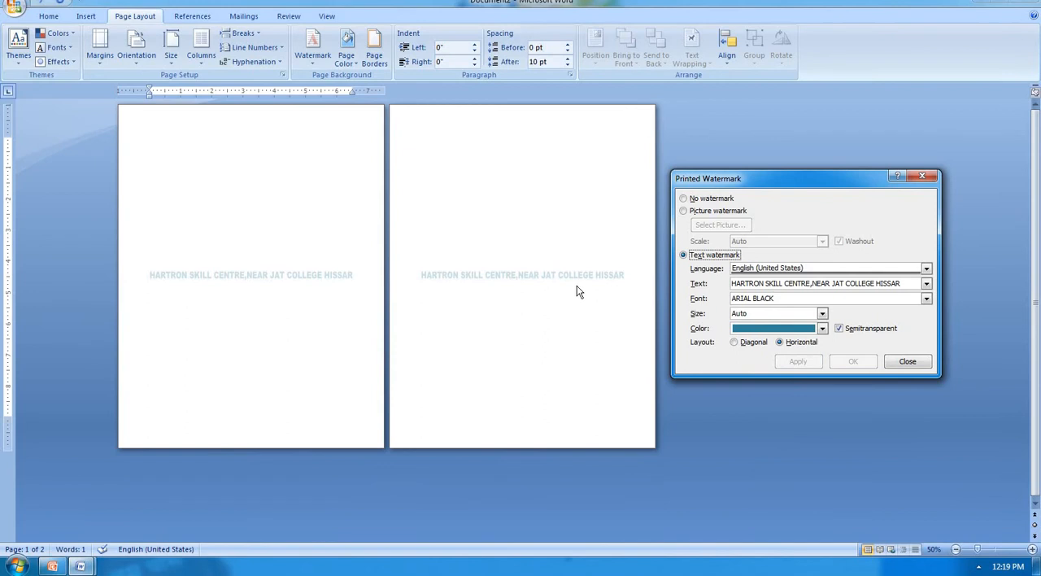
click(761, 342)
click(815, 365)
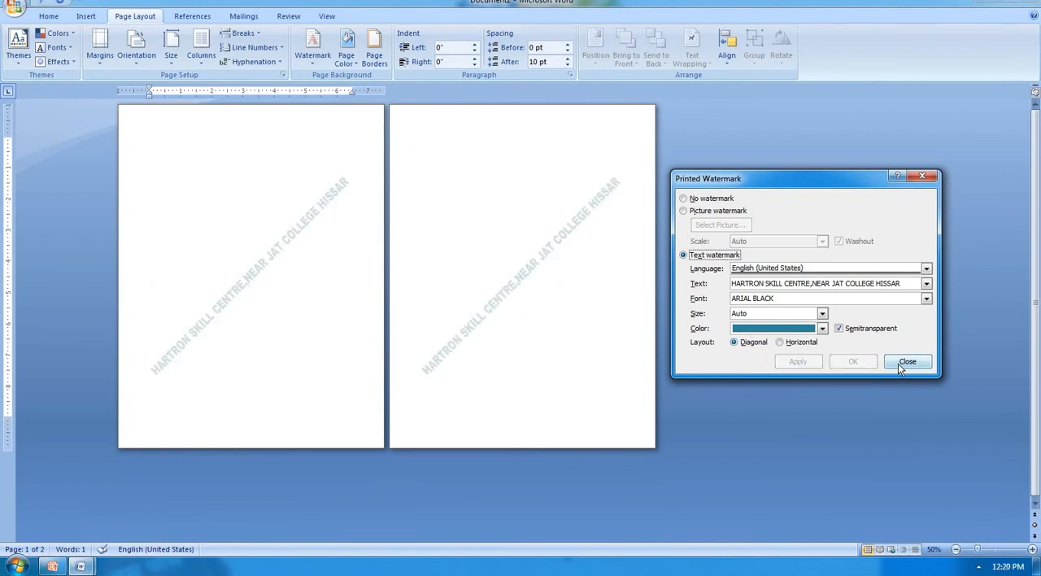
click(901, 364)
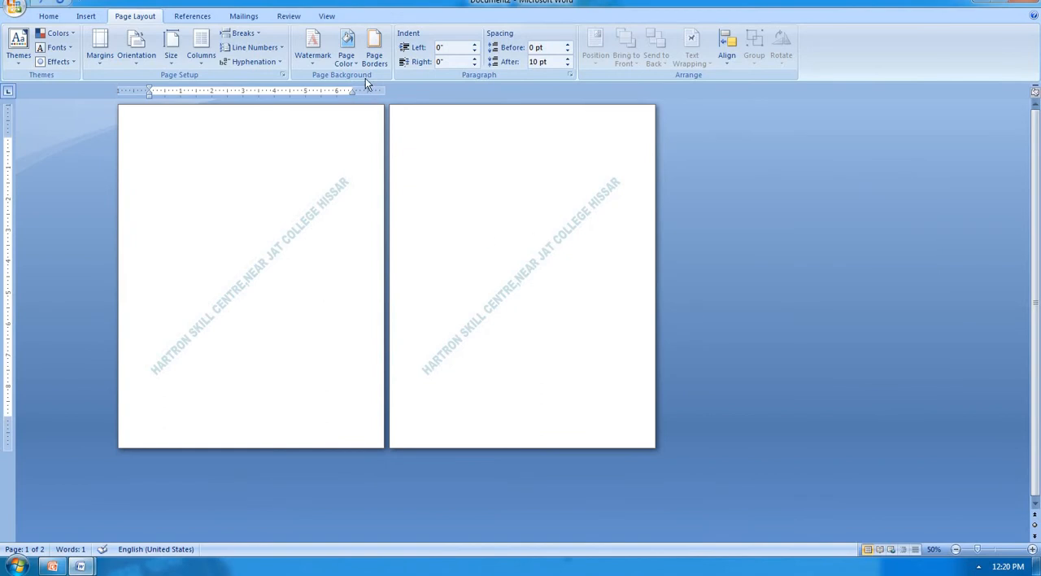
Step: Remove the text watermark from the document and set the page background color to light aqua
click(326, 64)
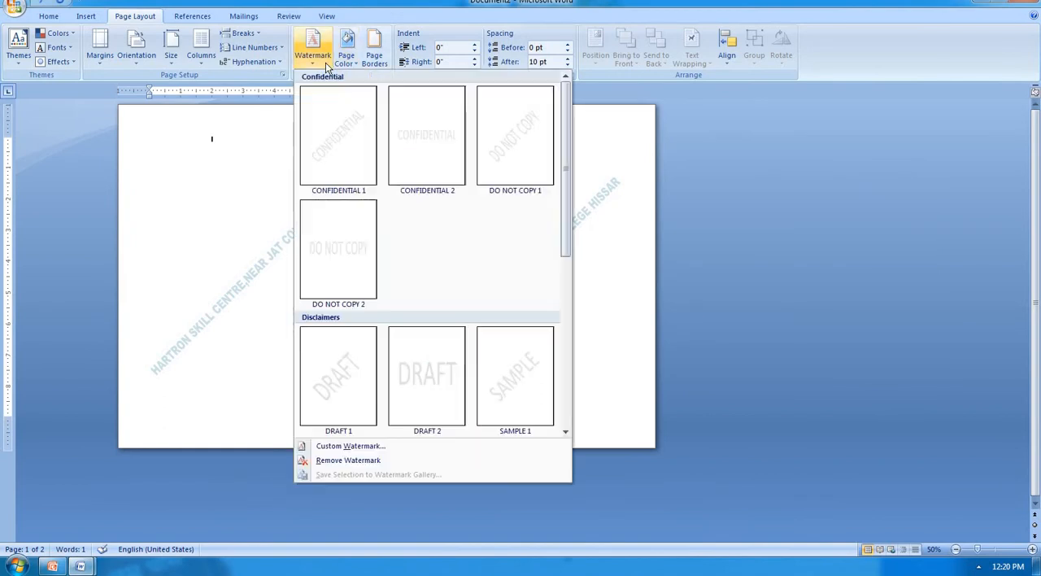
click(371, 462)
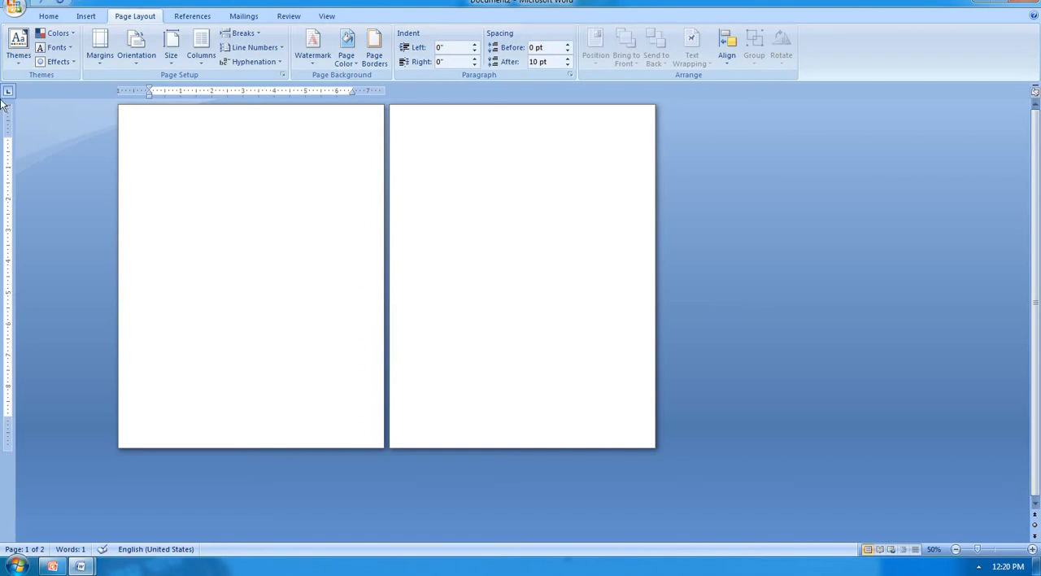
click(354, 65)
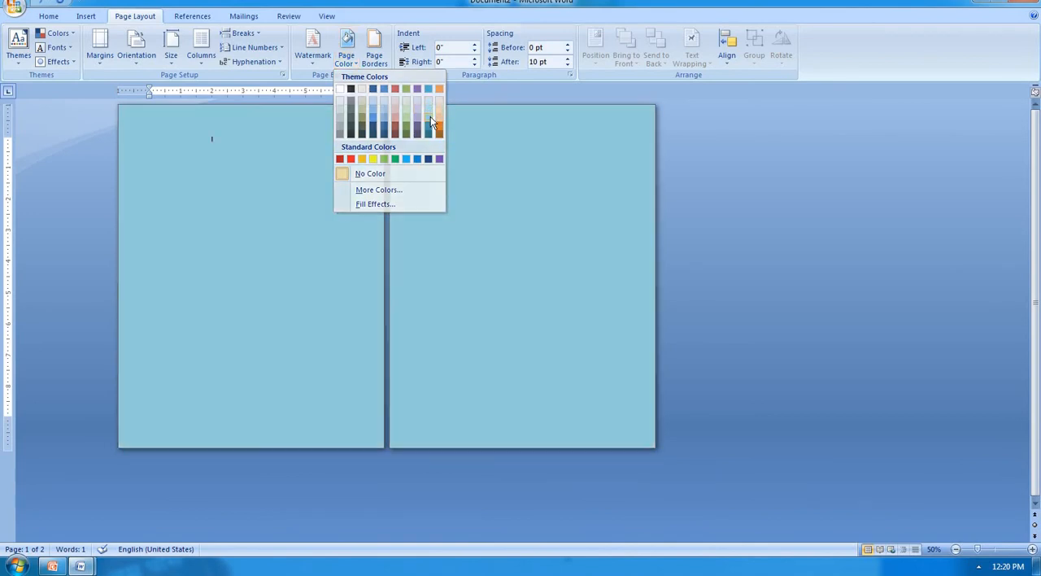
click(431, 116)
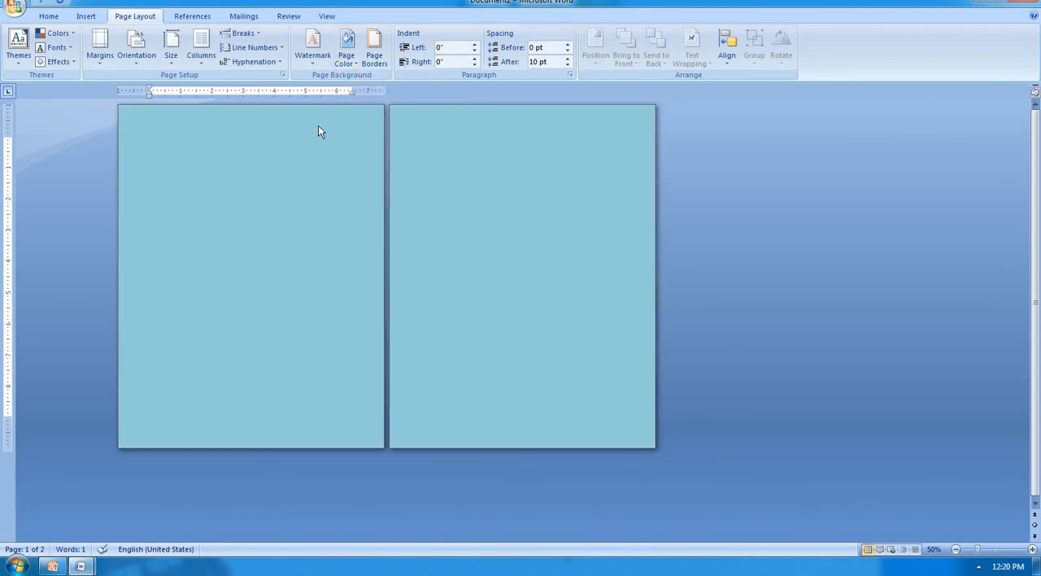
Step: Add the CONFIDENTIAL 1 preset watermark over the colored pages, keeping light aqua as the page color
click(322, 63)
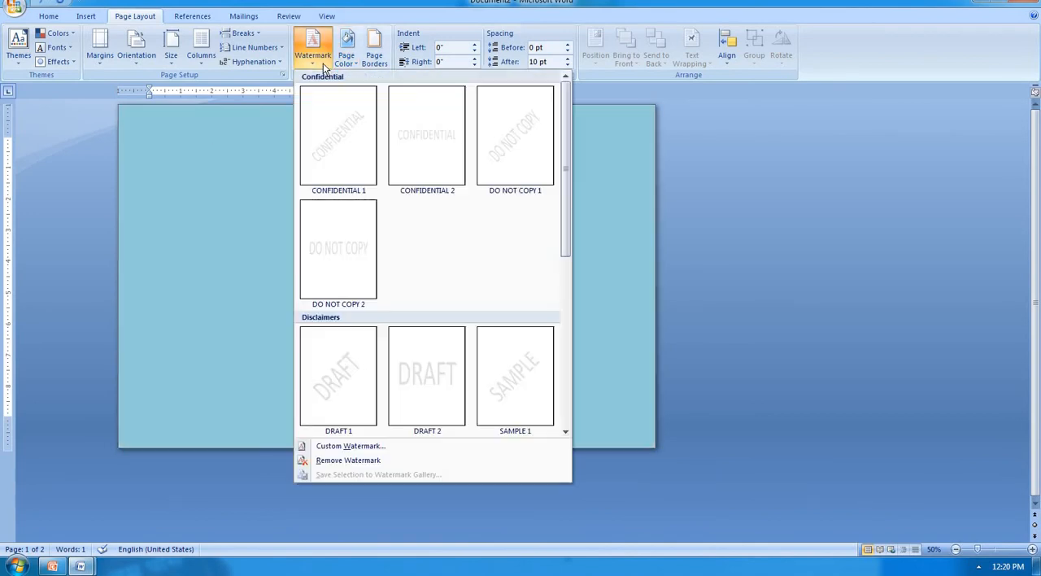
click(349, 162)
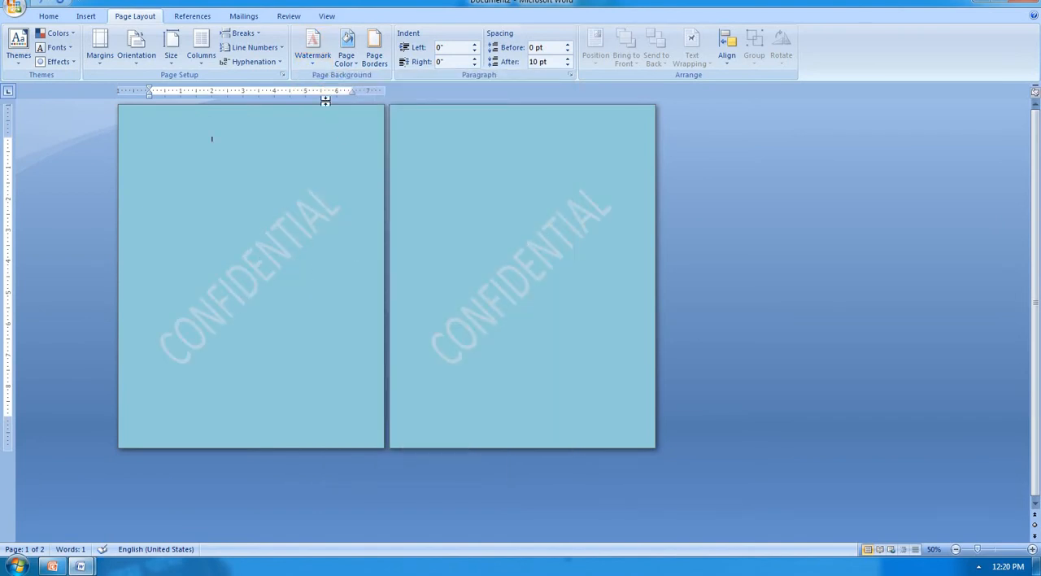
click(346, 45)
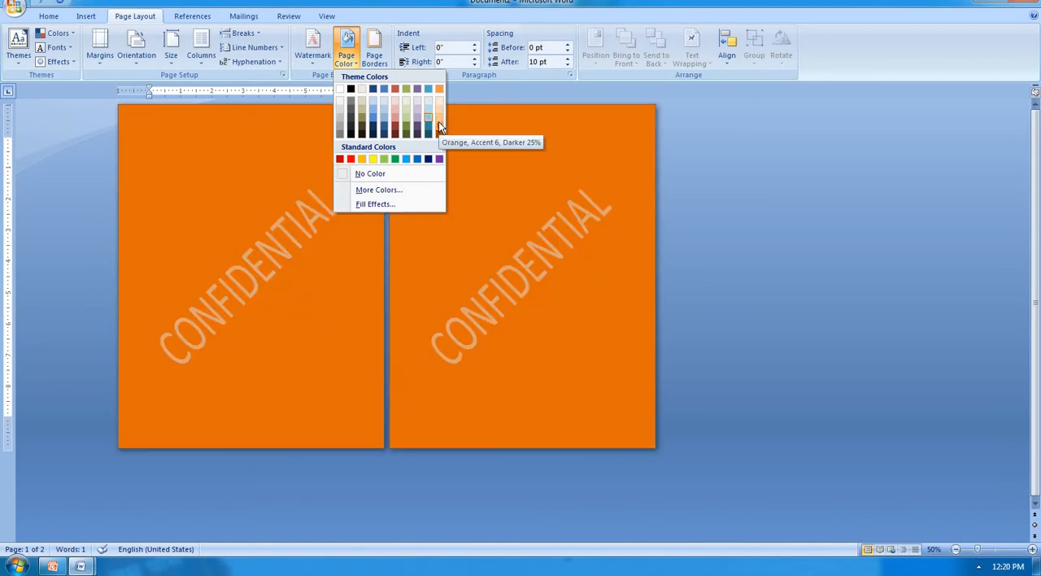
click(428, 112)
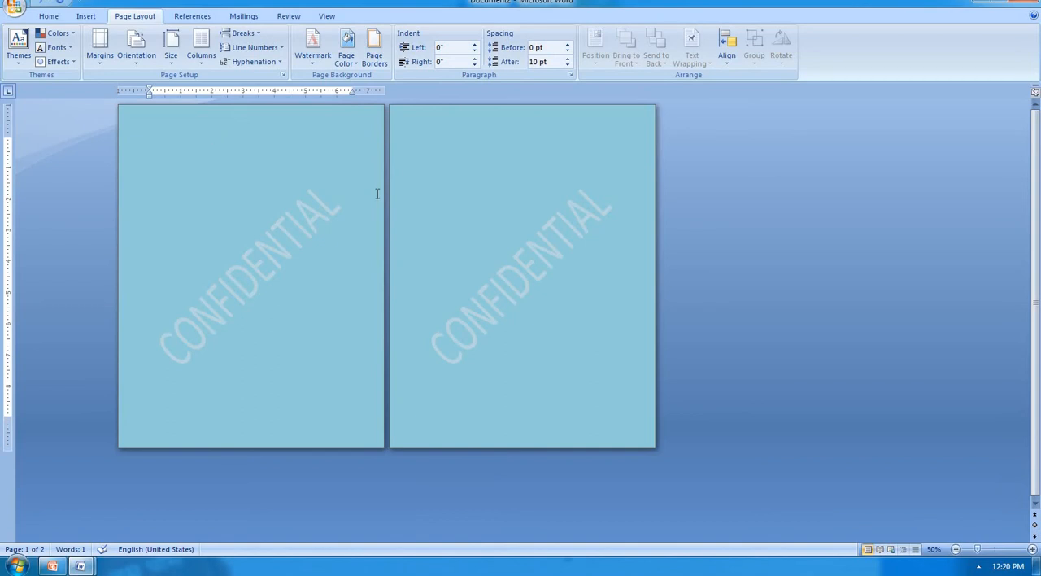
Step: Fill the page background with a two-color horizontal gradient from light aqua to dark teal
click(349, 65)
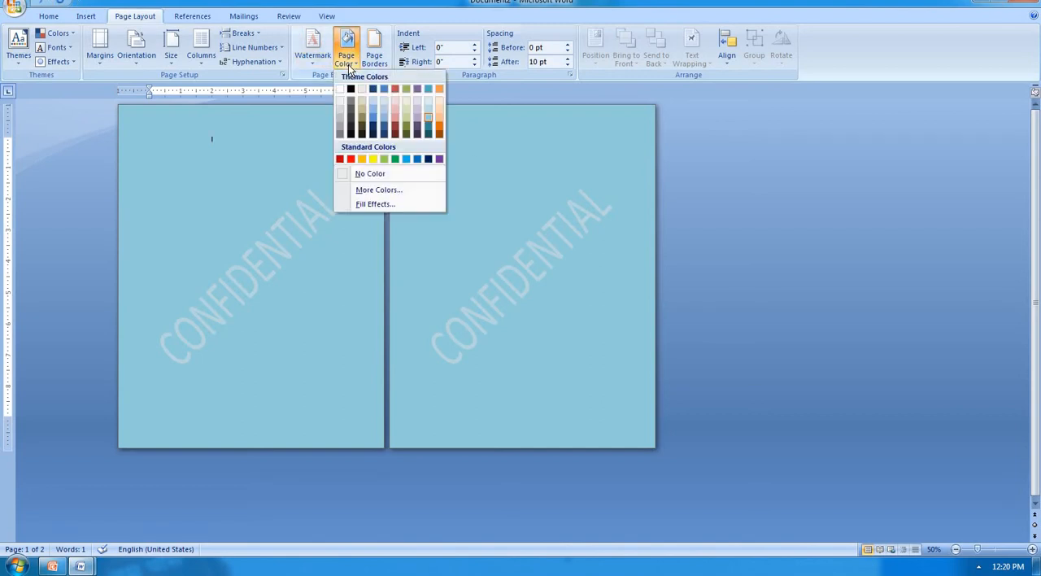
click(375, 203)
click(413, 187)
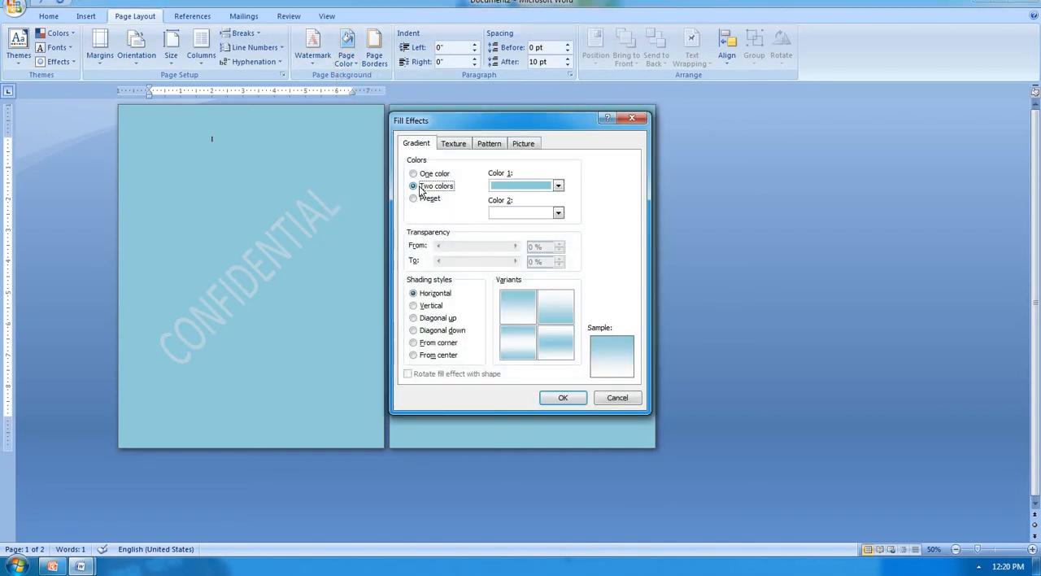
click(558, 186)
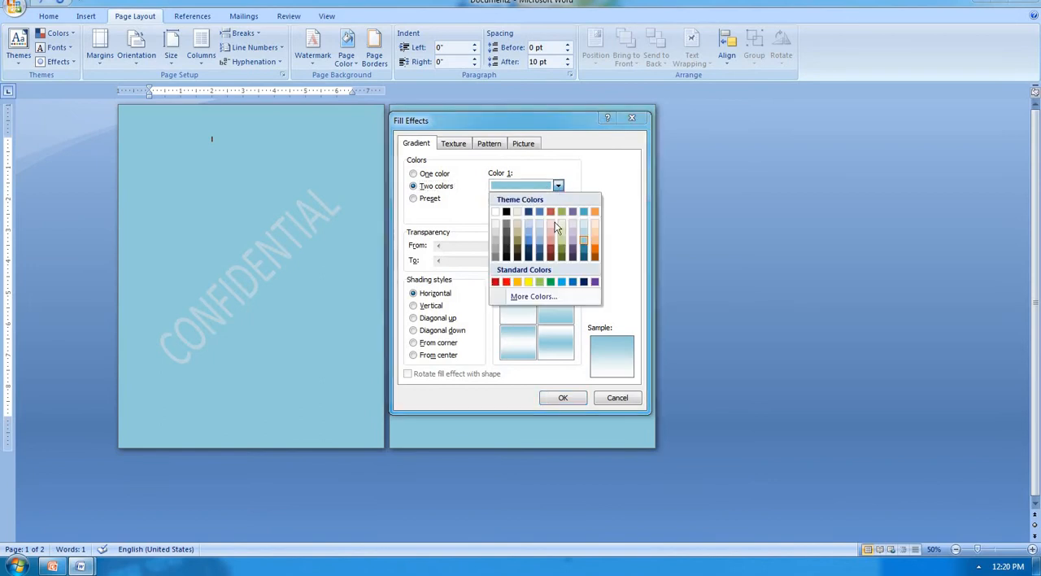
click(584, 243)
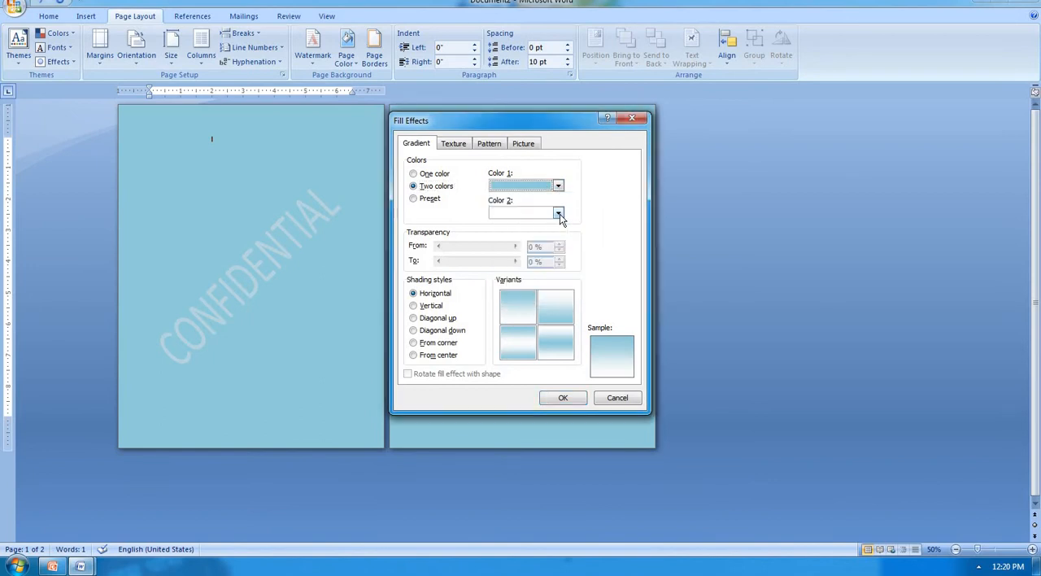
click(558, 213)
click(582, 282)
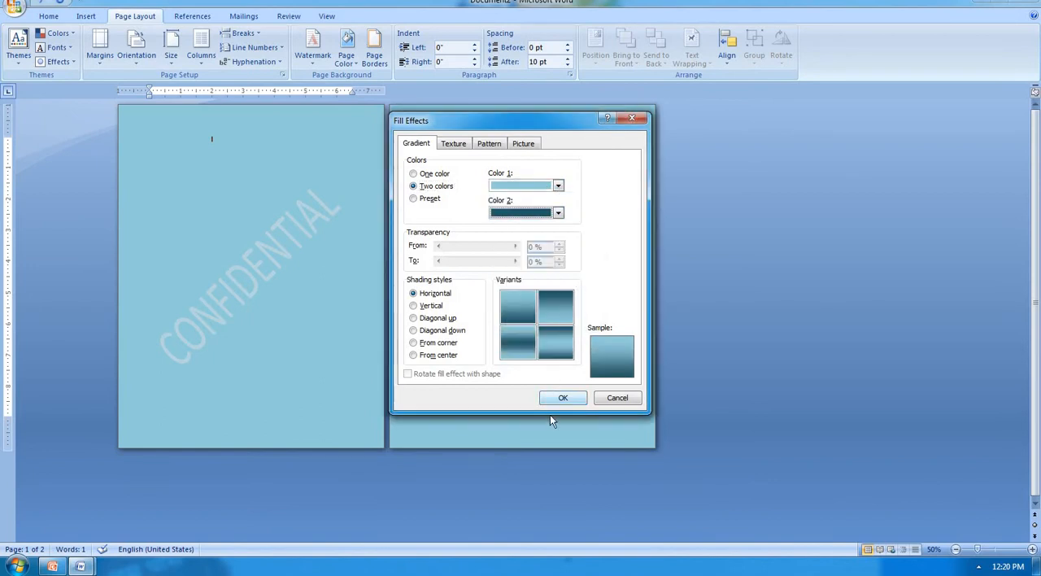
click(562, 398)
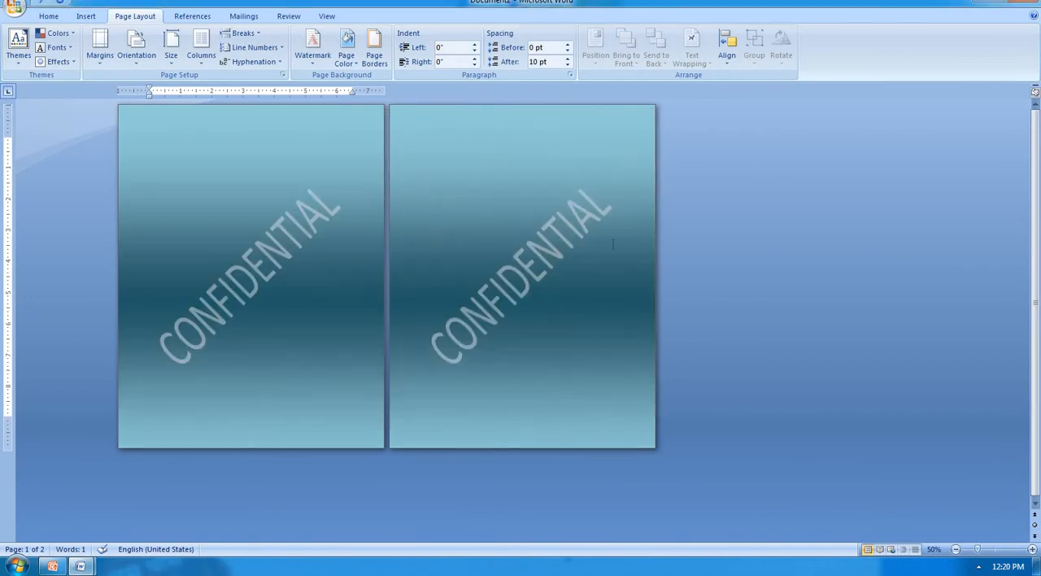
Step: Change the page background gradient's colors to light green for Color 1 and dark blue for Color 2
click(347, 49)
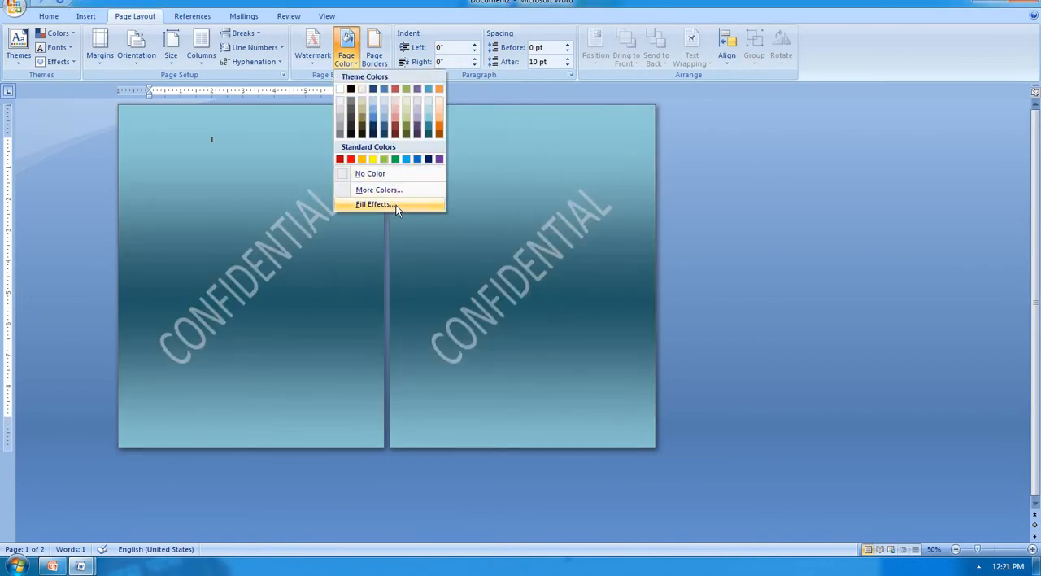
click(398, 204)
click(558, 187)
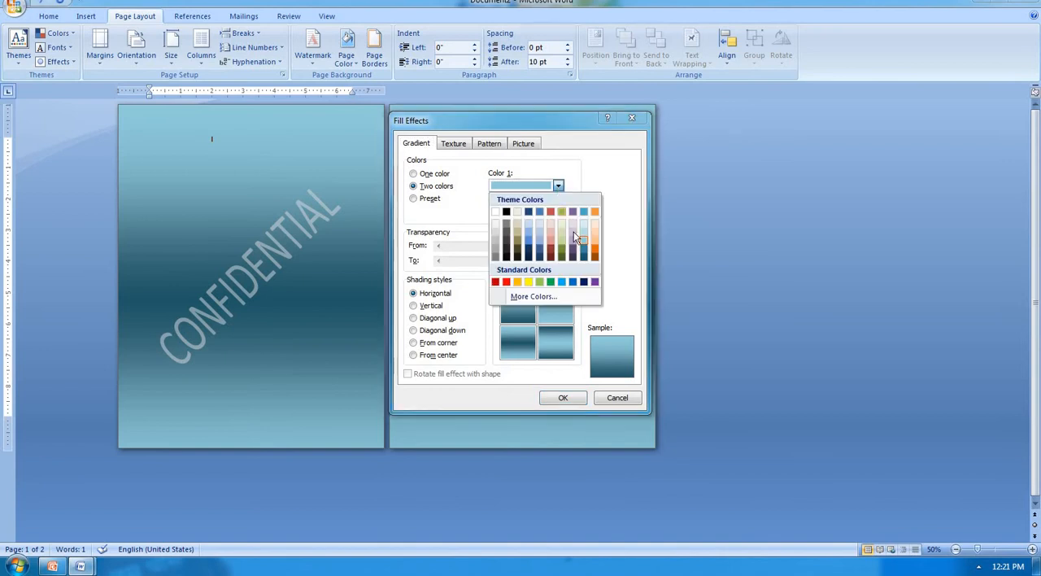
click(562, 244)
click(558, 213)
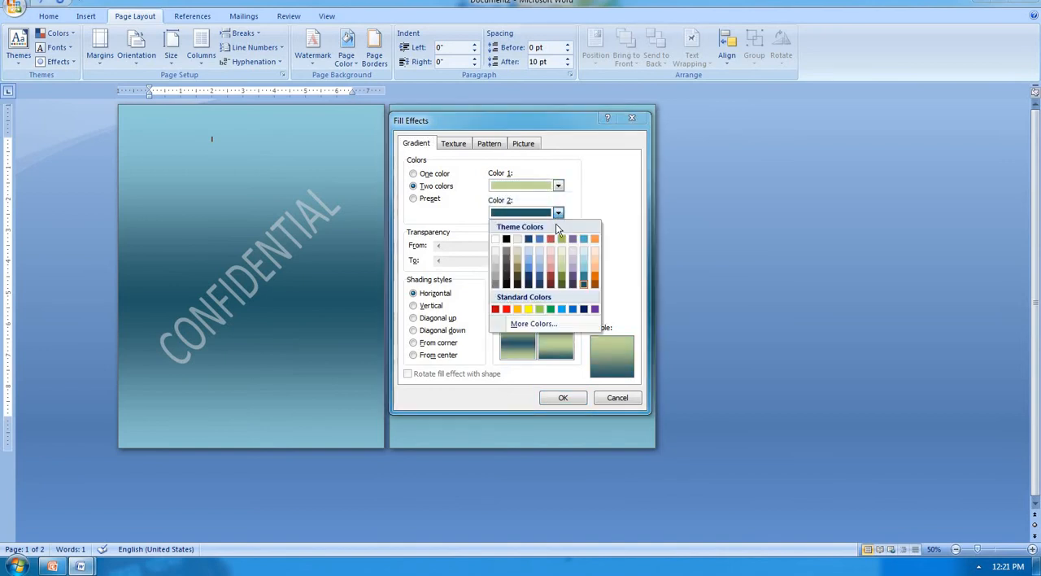
click(539, 280)
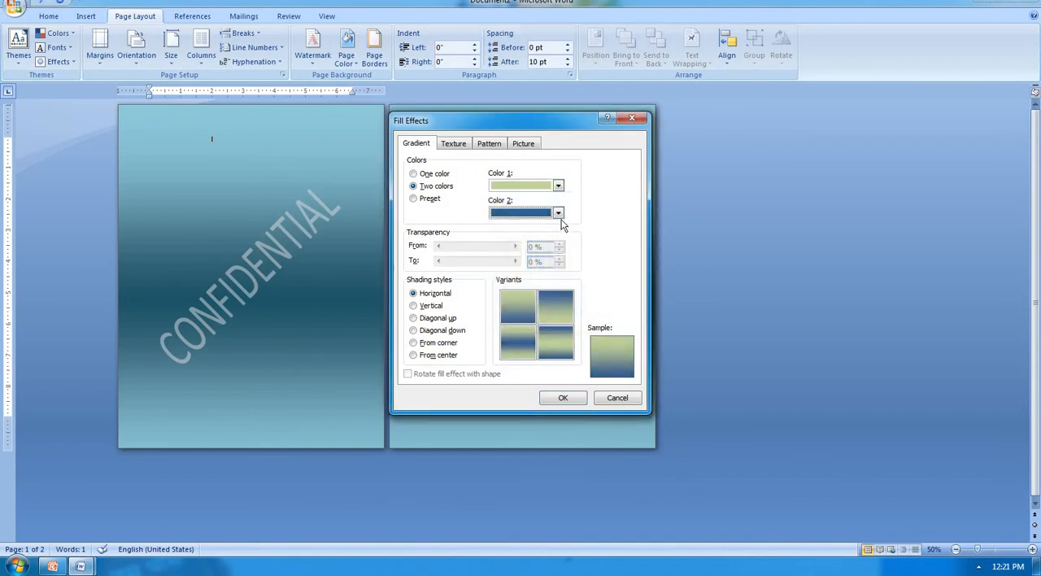
click(559, 214)
click(531, 280)
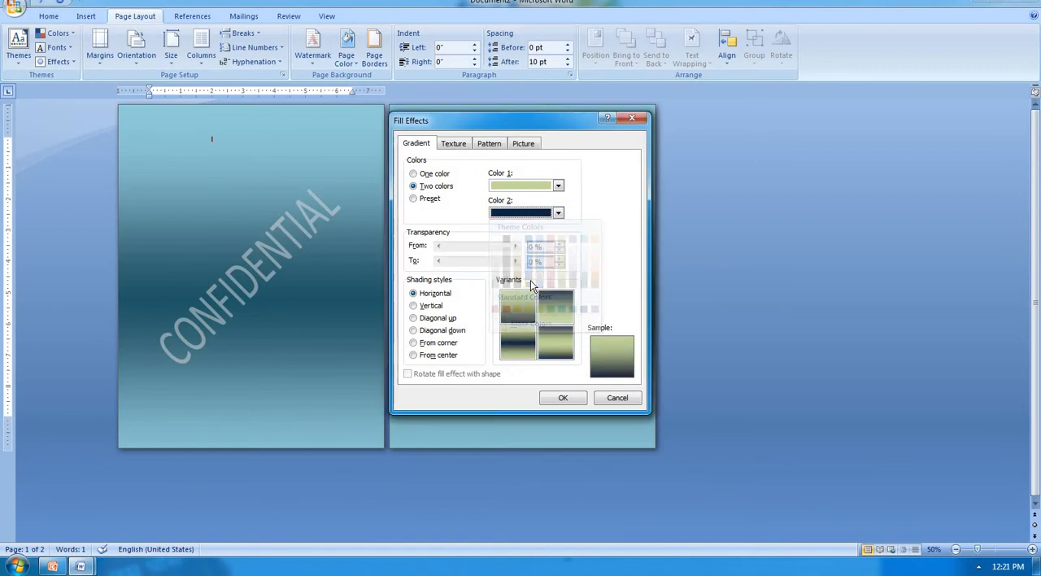
click(558, 213)
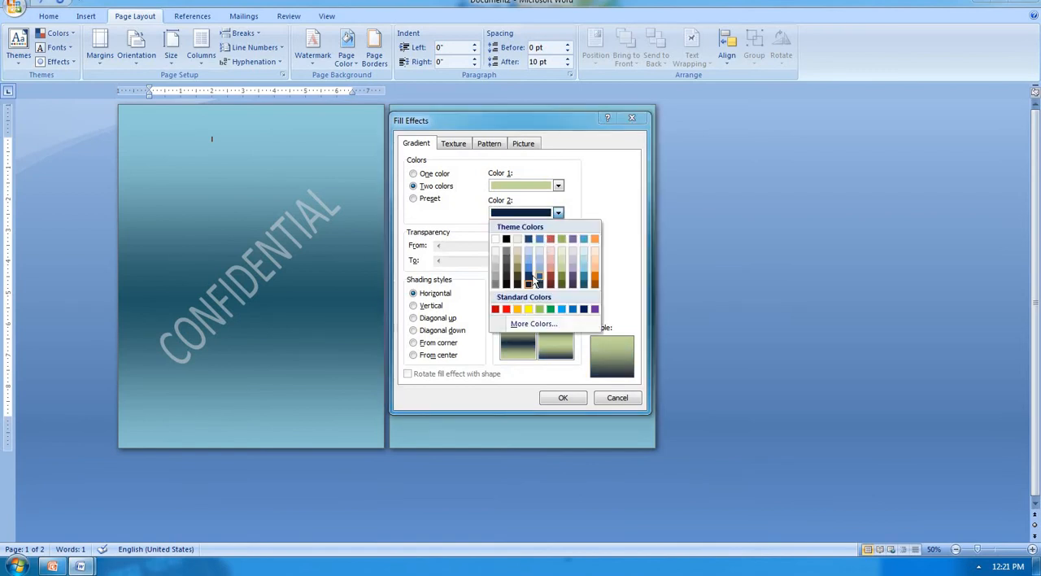
click(534, 280)
click(562, 398)
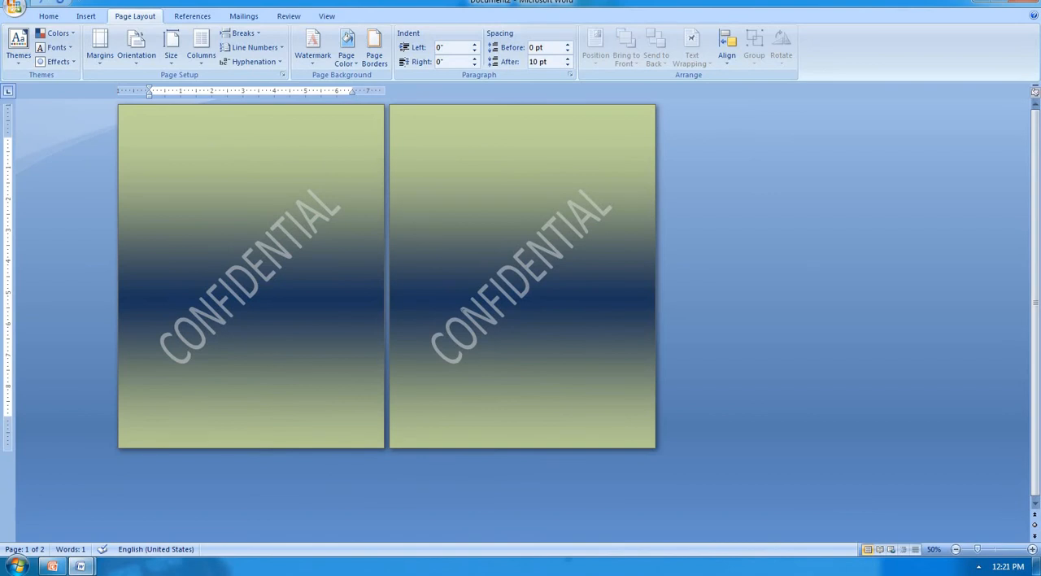
Step: Fill the page background with the Nightfall preset gradient in the horizontal shading style
click(347, 49)
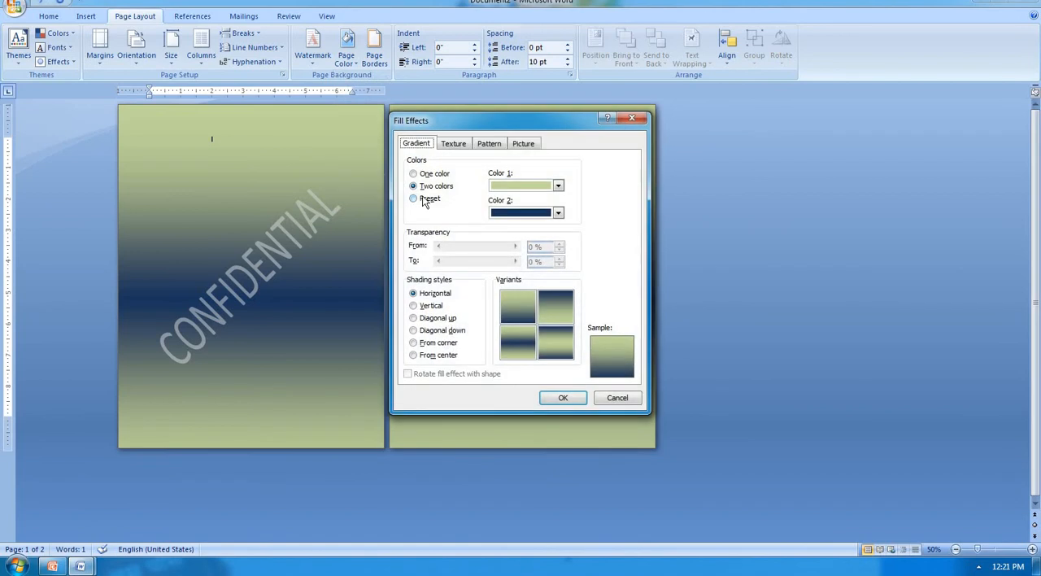
click(422, 201)
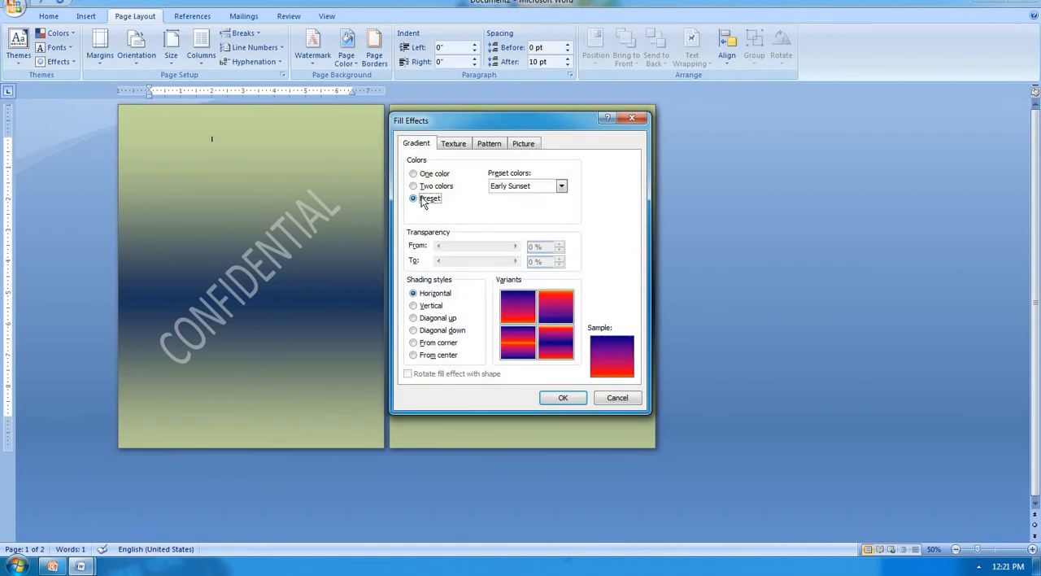
click(561, 186)
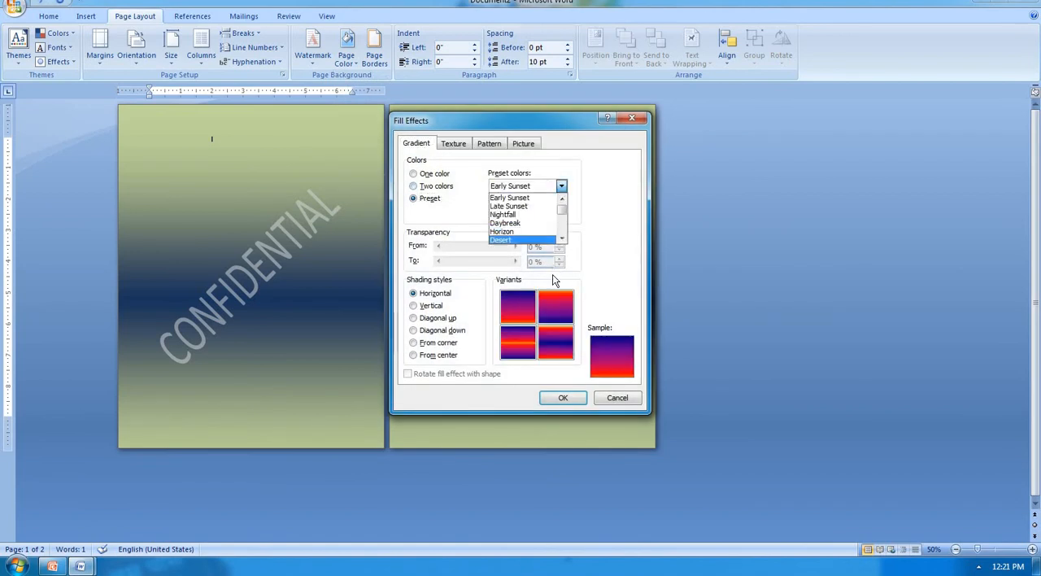
click(537, 207)
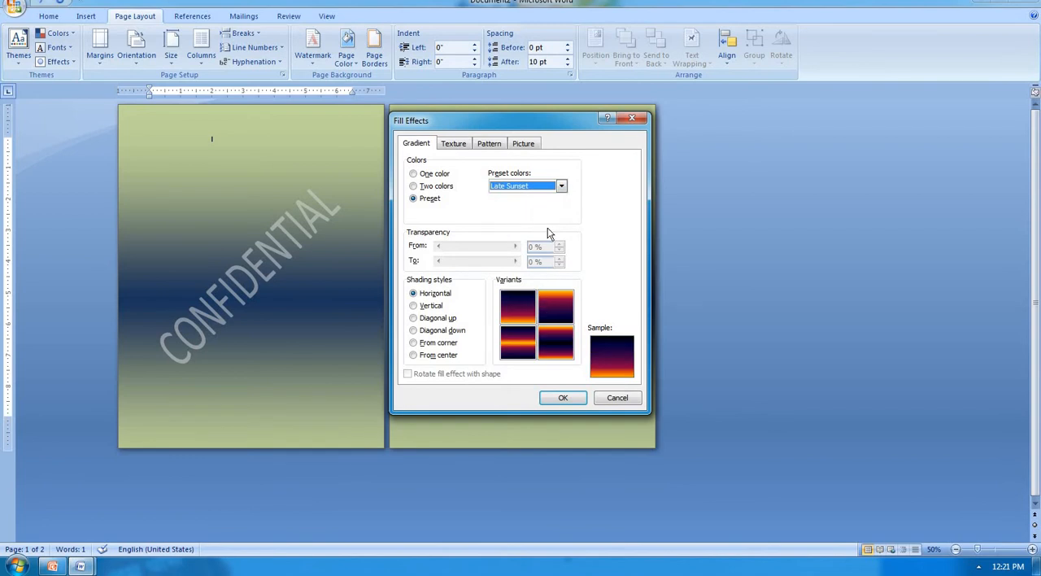
click(561, 186)
click(534, 217)
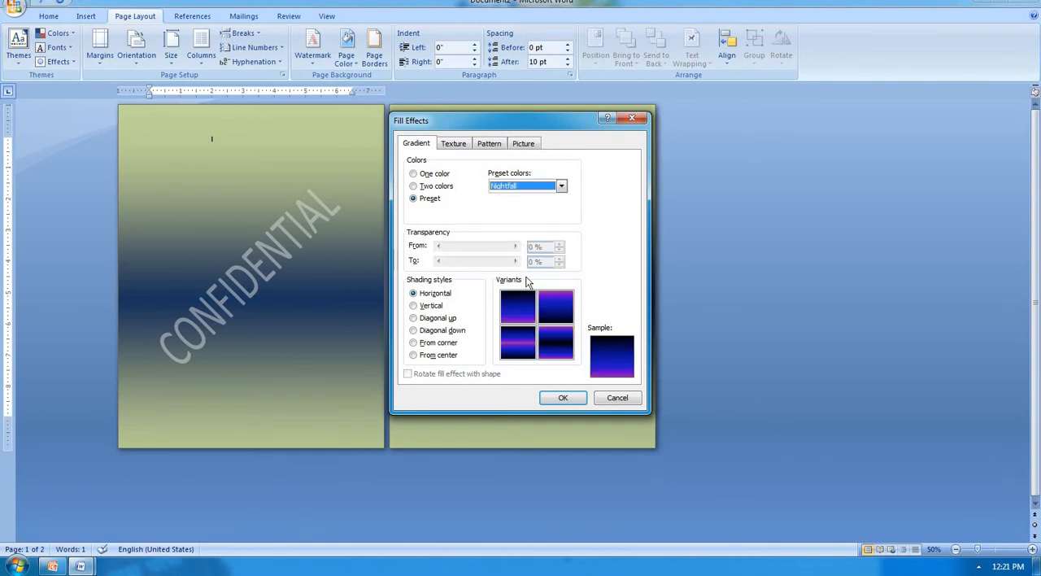
click(561, 397)
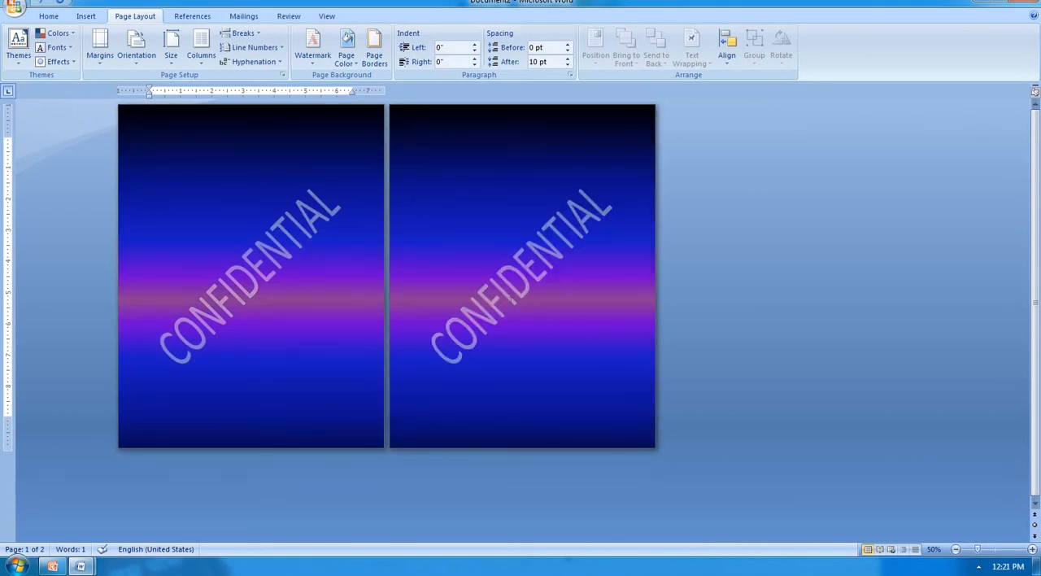
Step: Try the Daybreak and Horizon preset colors, settling on the horizontal Desert preset gradient as the page background
click(355, 67)
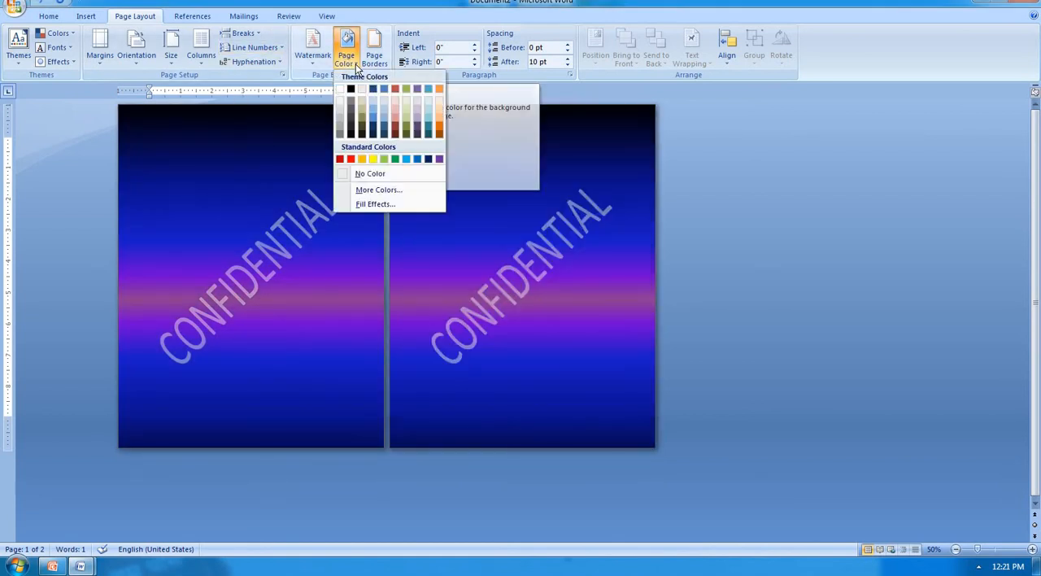
click(393, 203)
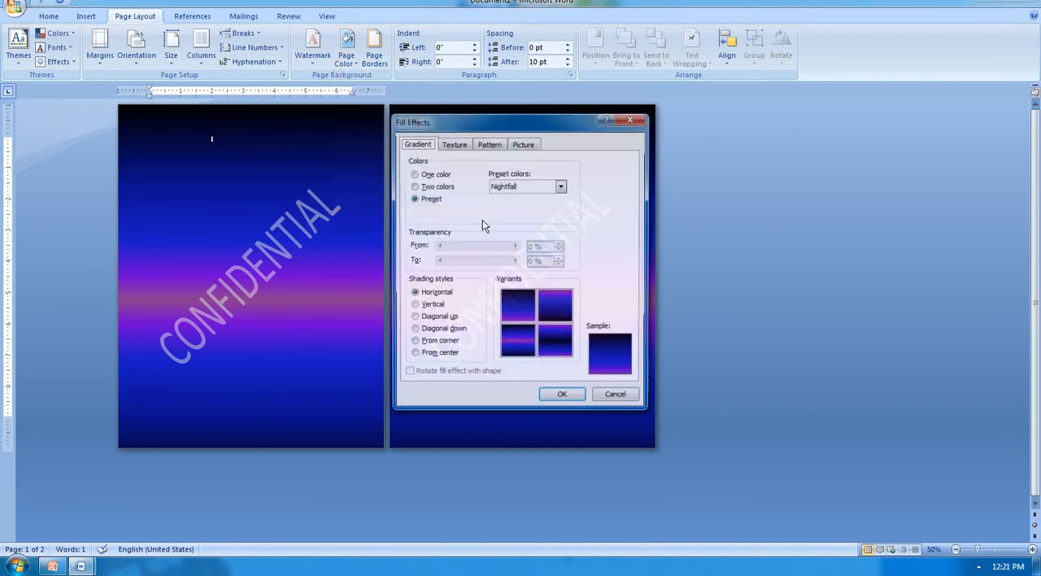
click(561, 187)
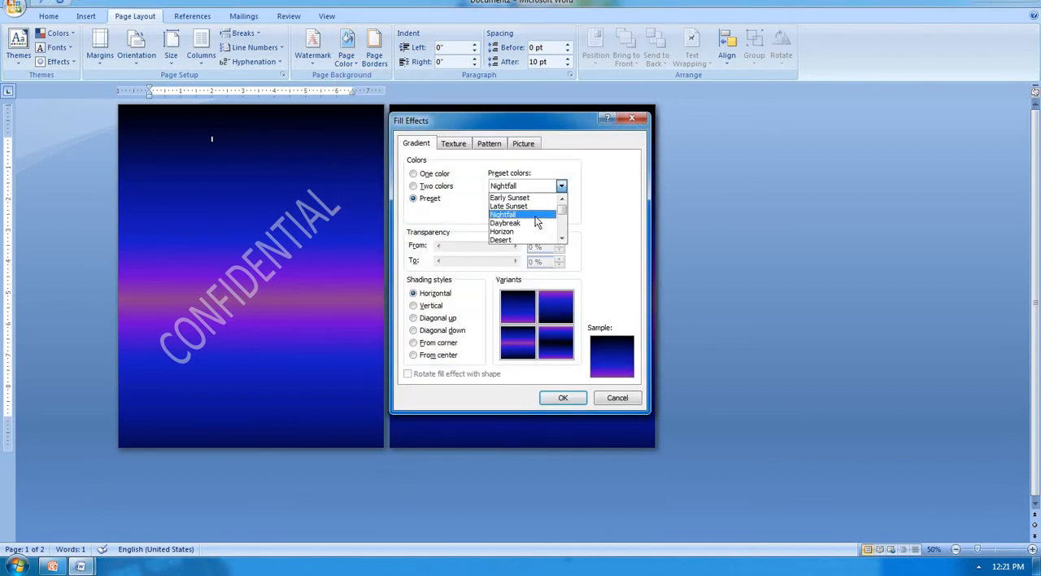
click(533, 223)
click(560, 189)
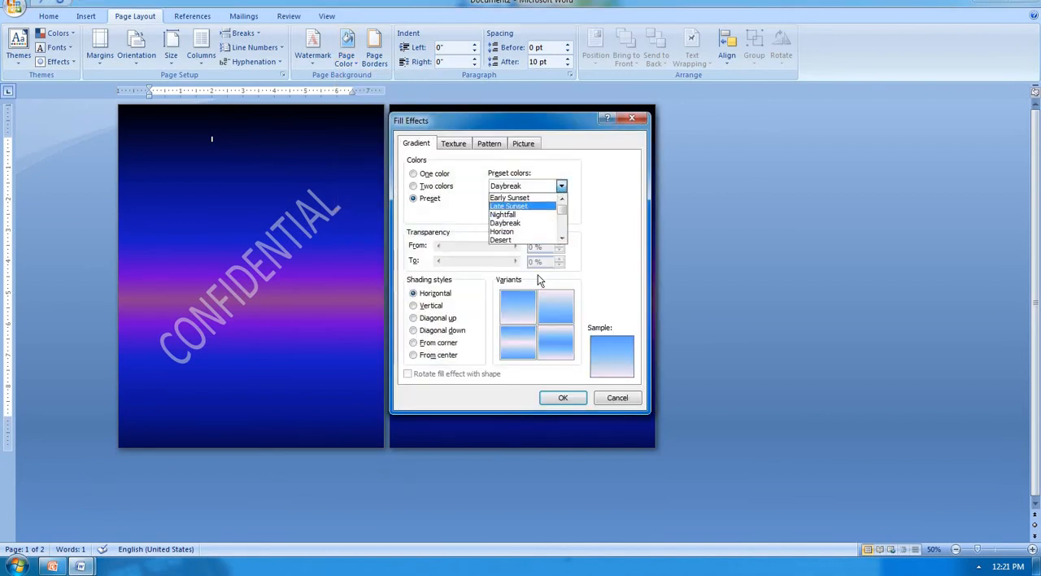
click(527, 235)
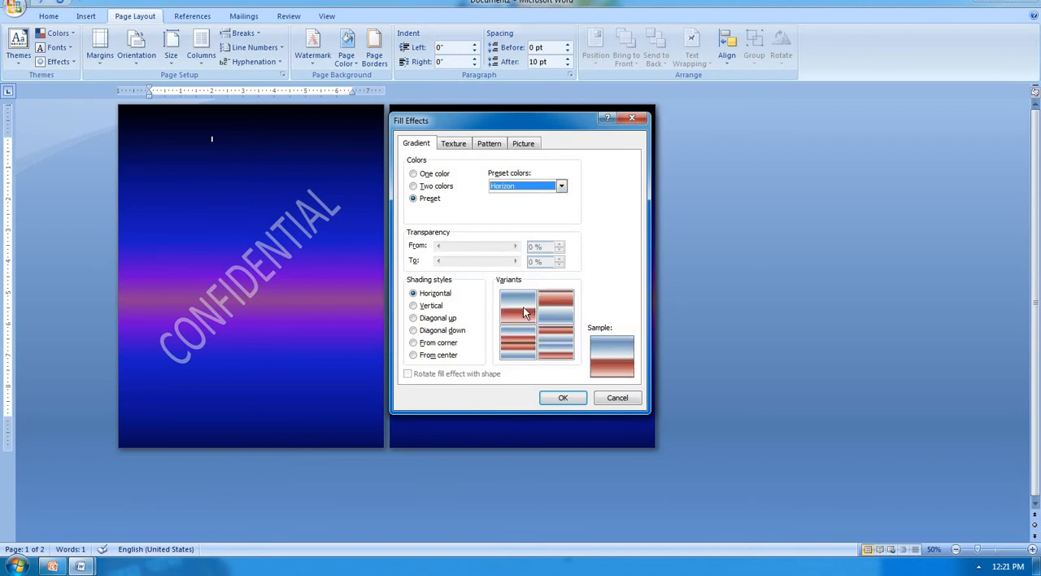
click(560, 188)
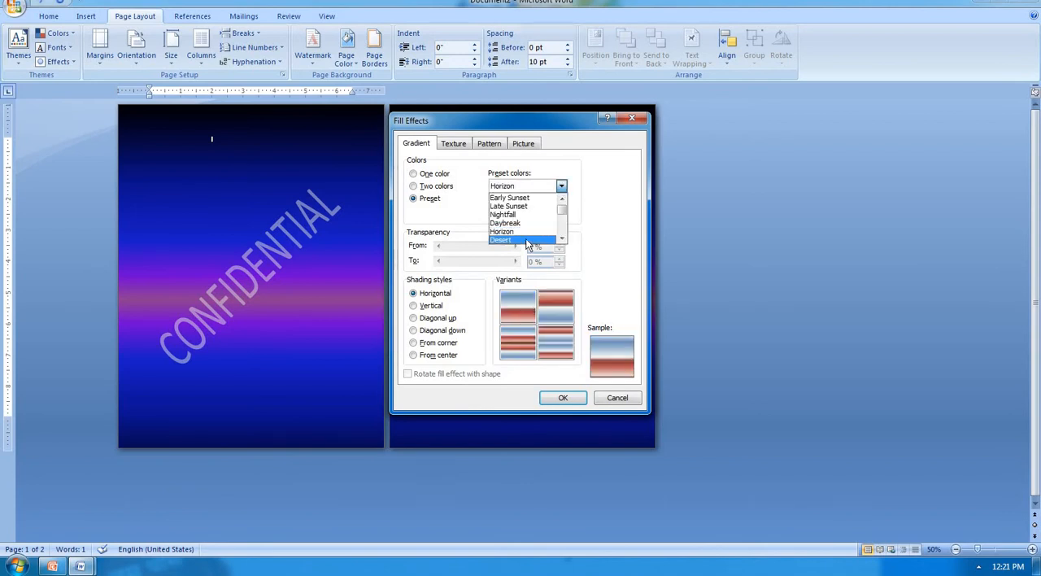
click(508, 239)
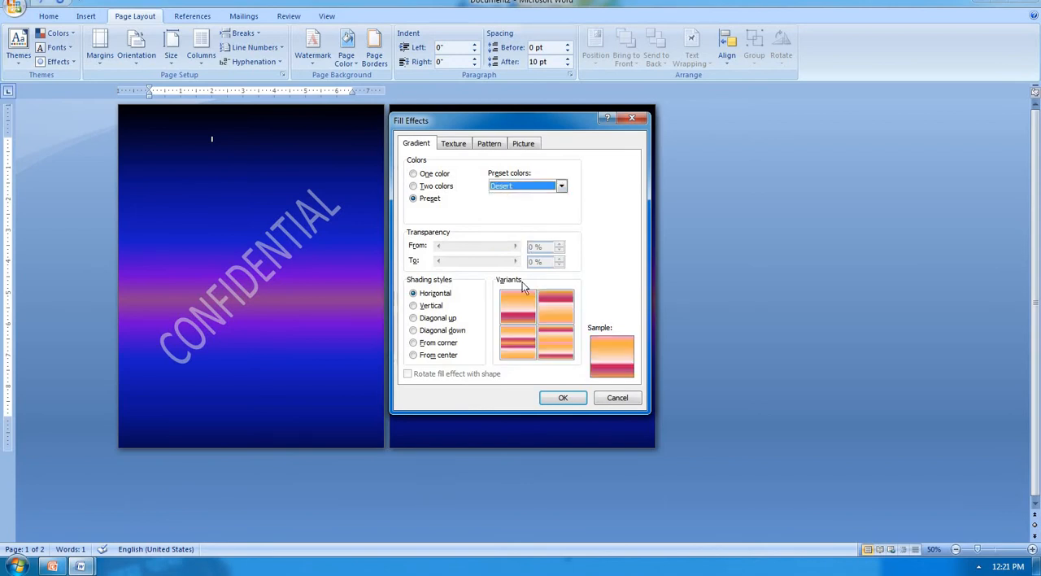
click(562, 398)
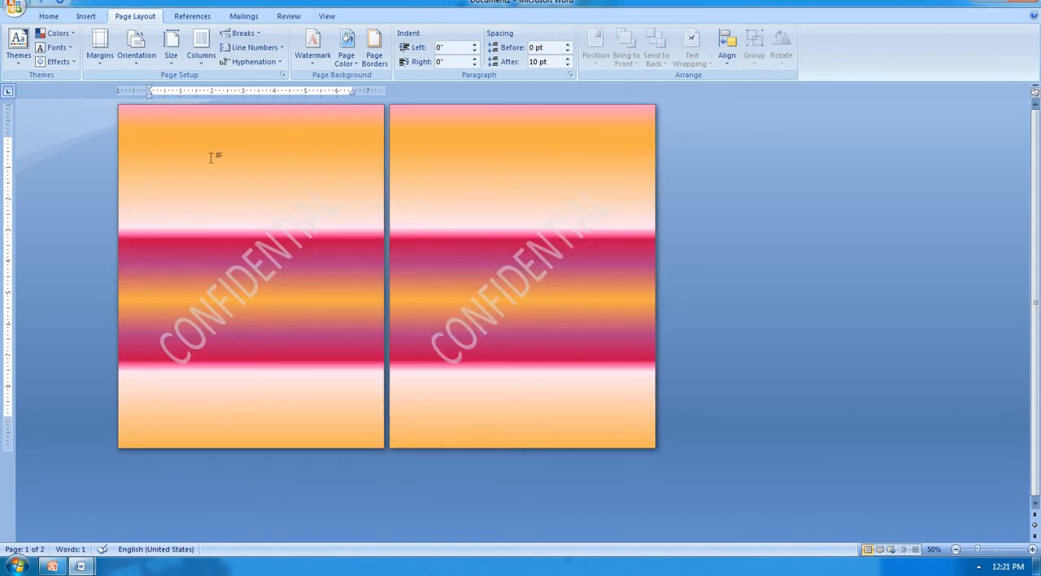
Step: Generate sample paragraphs on the second page with the =rand() function
click(422, 138)
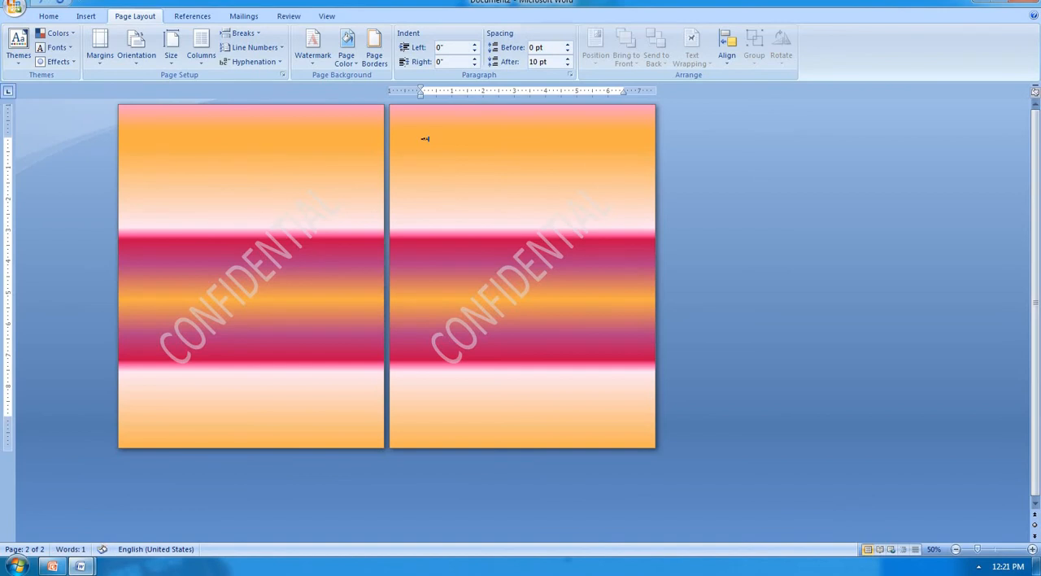
text(=rand())
key(Return)
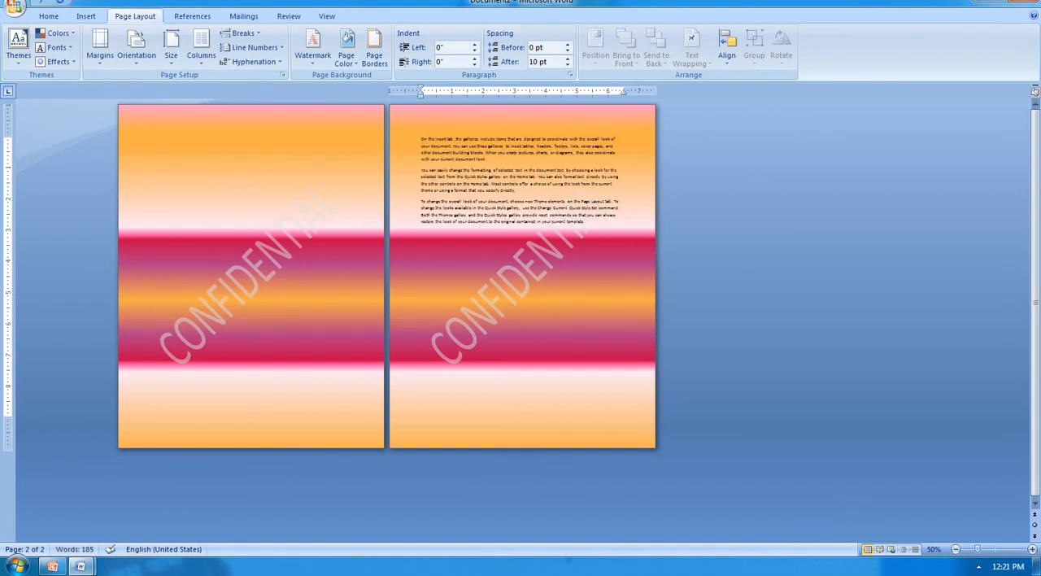
Step: Enlarge the font size of all the document's text by several increments and look over the pages
key(ctrl+a)
key(ctrl+shift+period)
key(ctrl+shift+period)
key(ctrl+shift+period)
key(ctrl+shift+period)
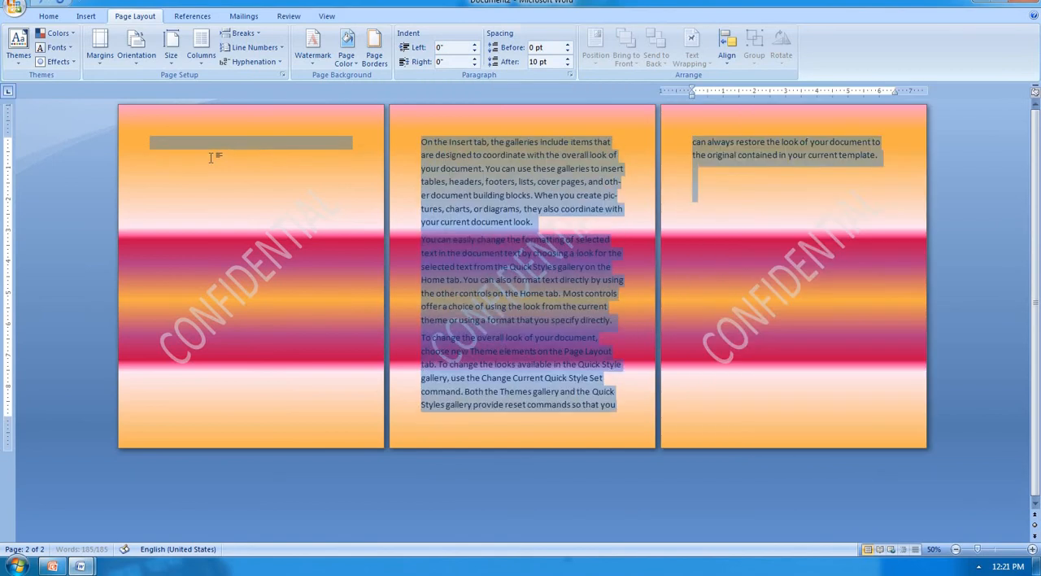
key(ctrl+shift+period)
key(ctrl+shift+period)
key(ctrl+shift+period)
key(ctrl+shift+period)
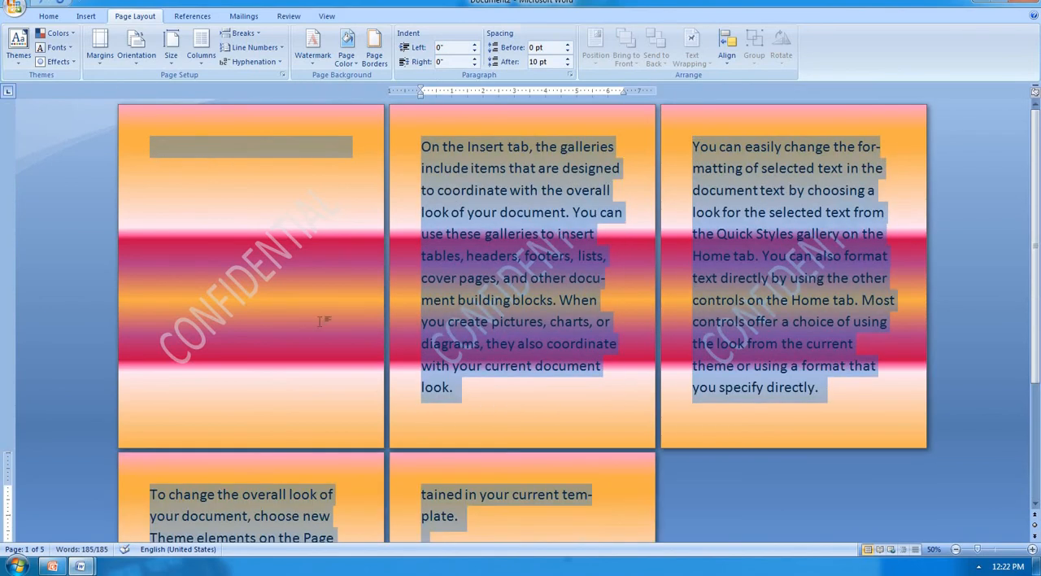
click(320, 321)
scroll(499, 239, down, 6)
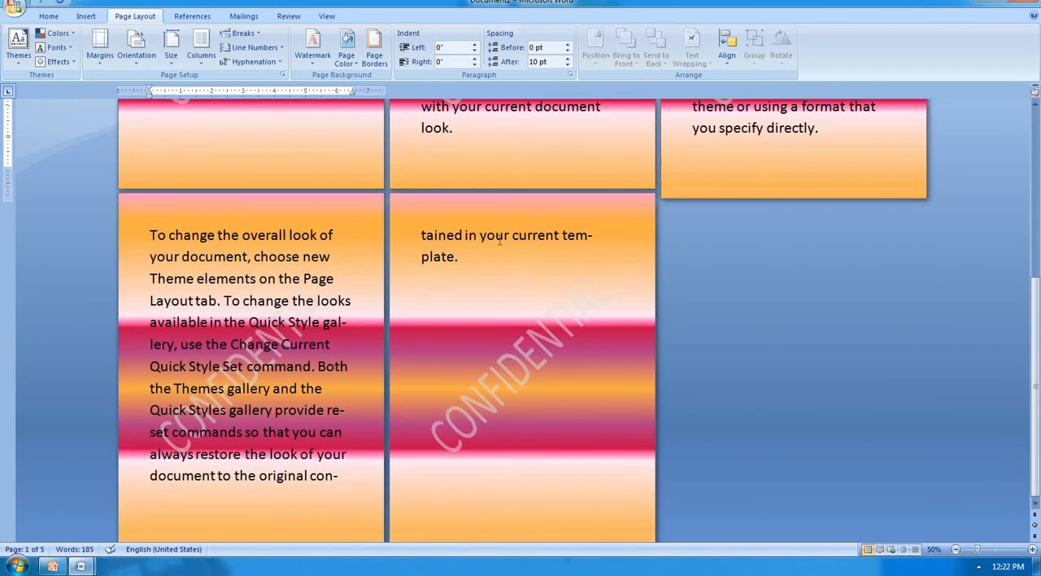
scroll(500, 239, up, 2)
scroll(499, 239, up, 4)
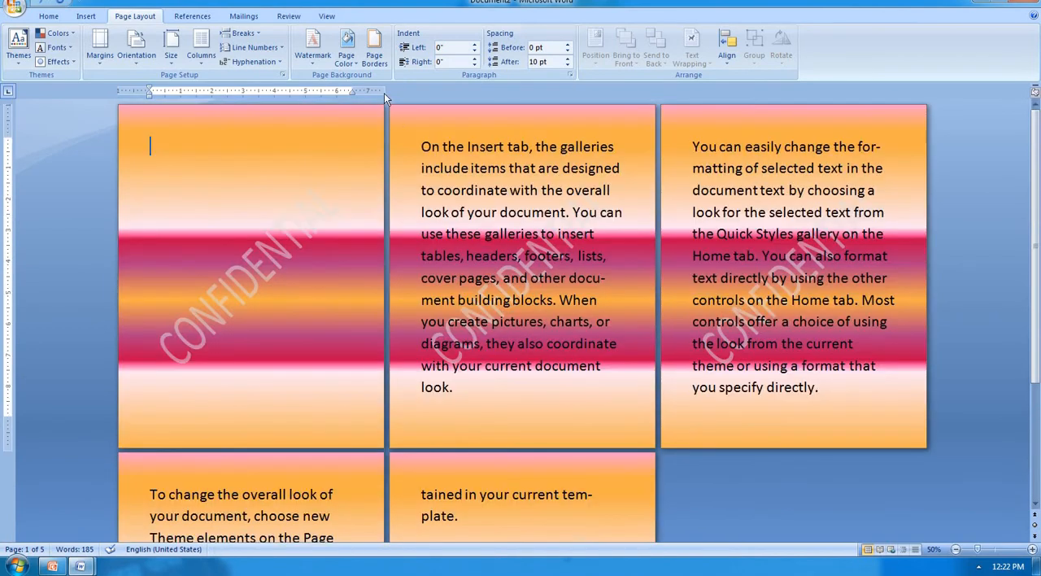
Step: Set the page color to No Color and apply a Box page border to the whole document
click(353, 63)
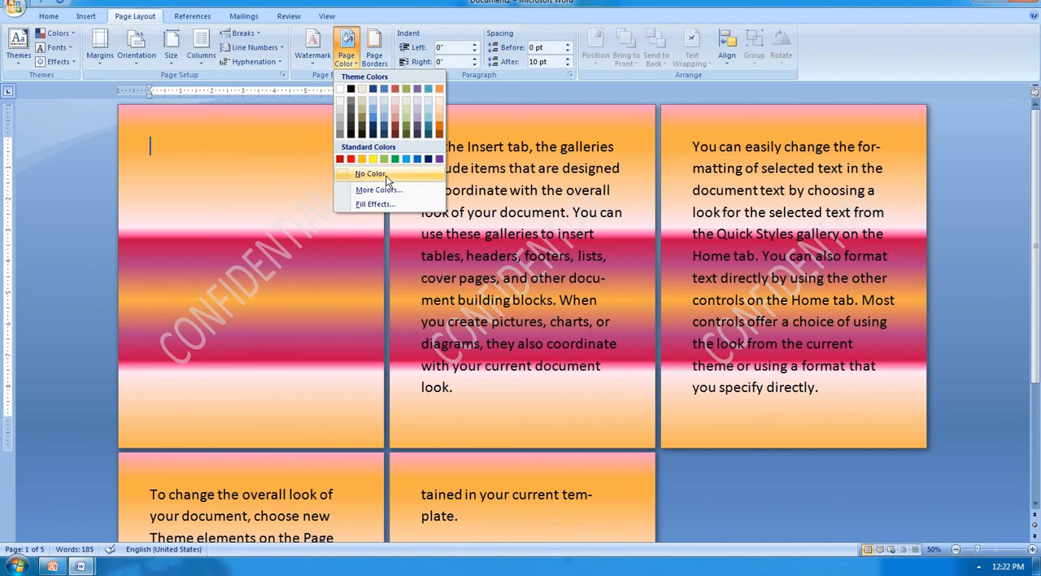
click(386, 175)
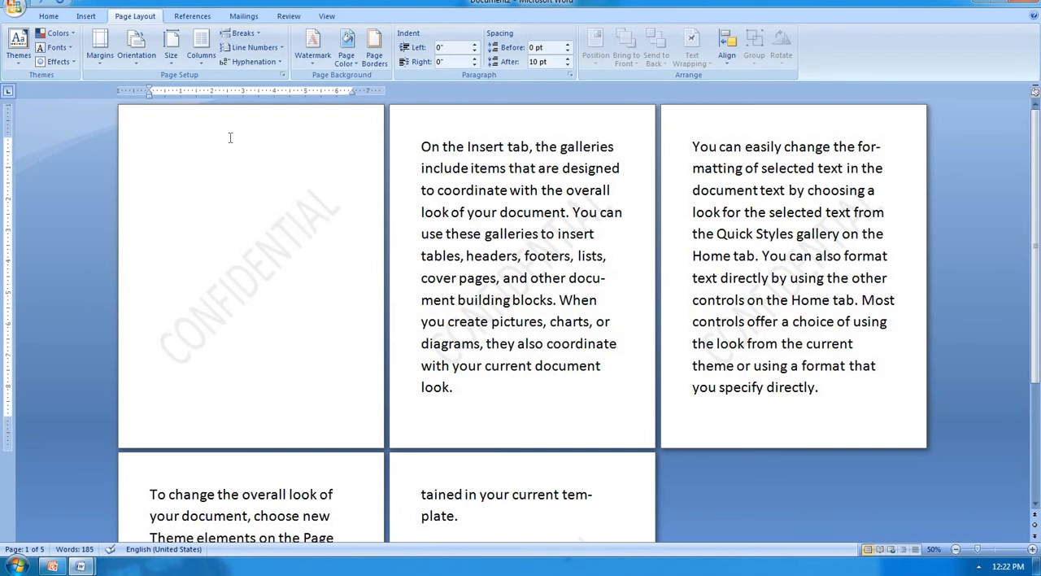
click(375, 51)
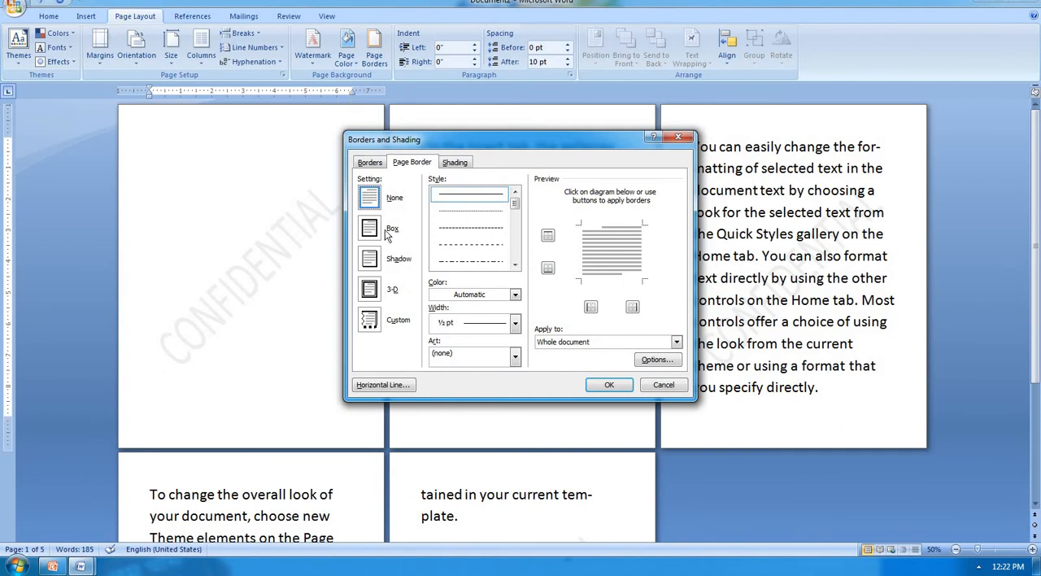
click(388, 234)
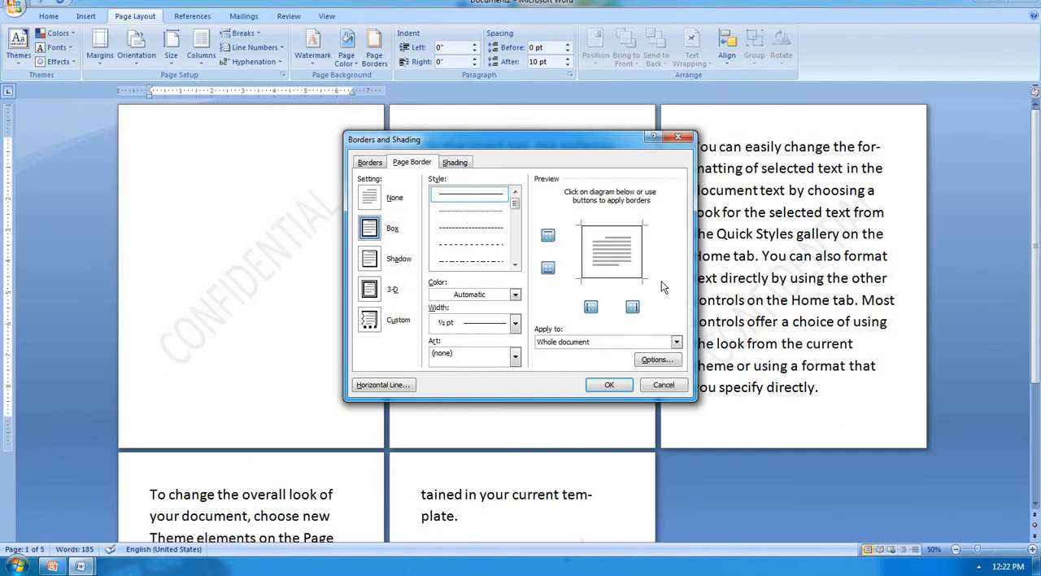
click(609, 385)
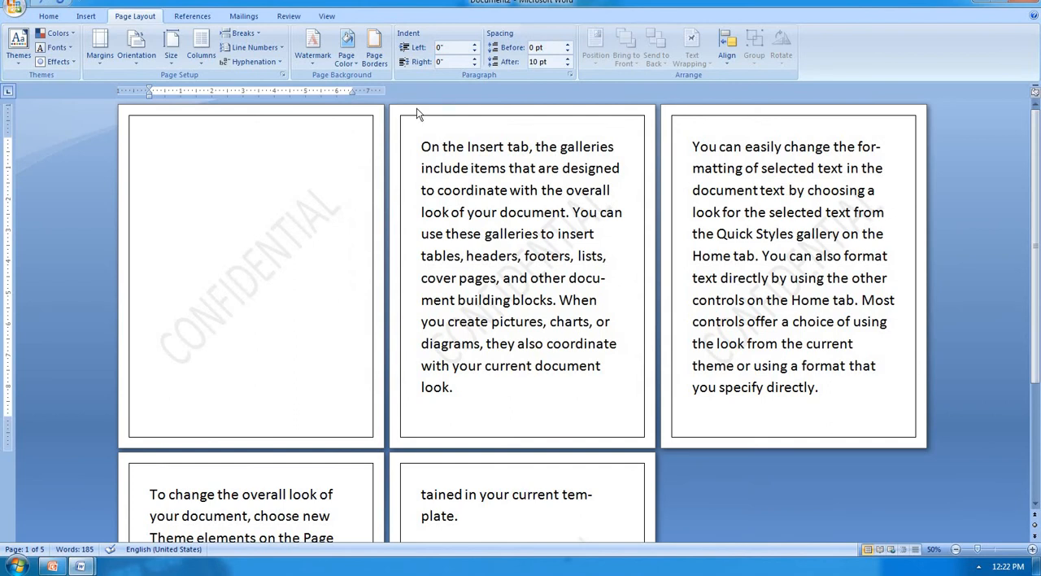
Step: Change the page border's line style to the 3 pt double line with one thick and one thin line
scroll(293, 201, up, 5)
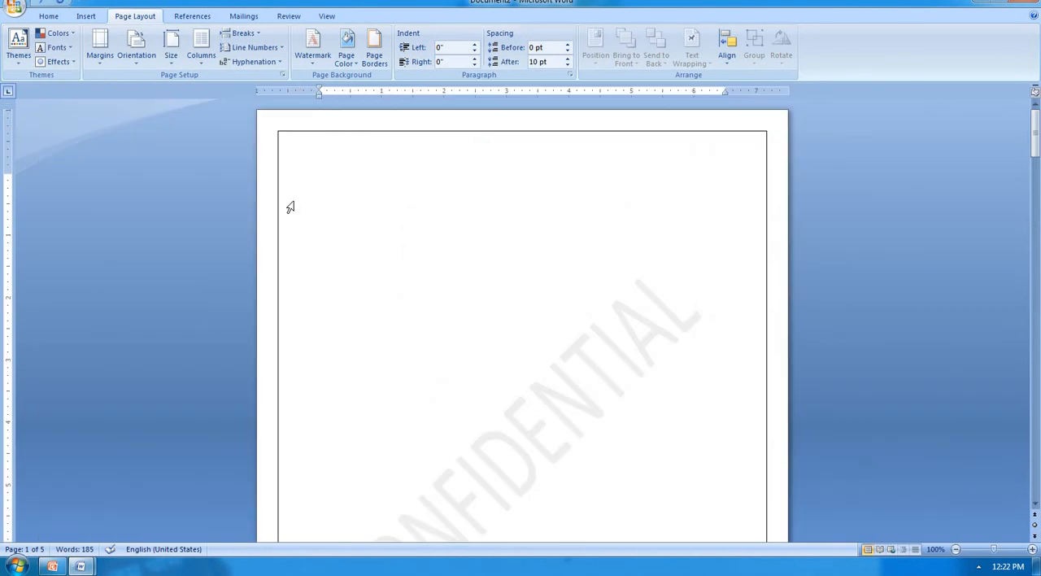
scroll(294, 202, down, 2)
scroll(293, 205, down, 4)
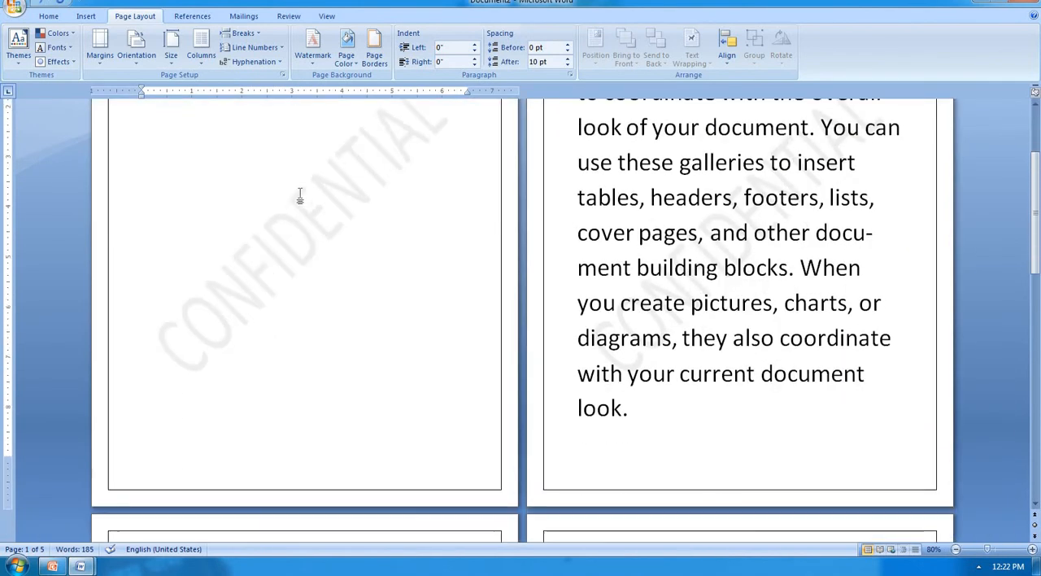
scroll(297, 195, up, 3)
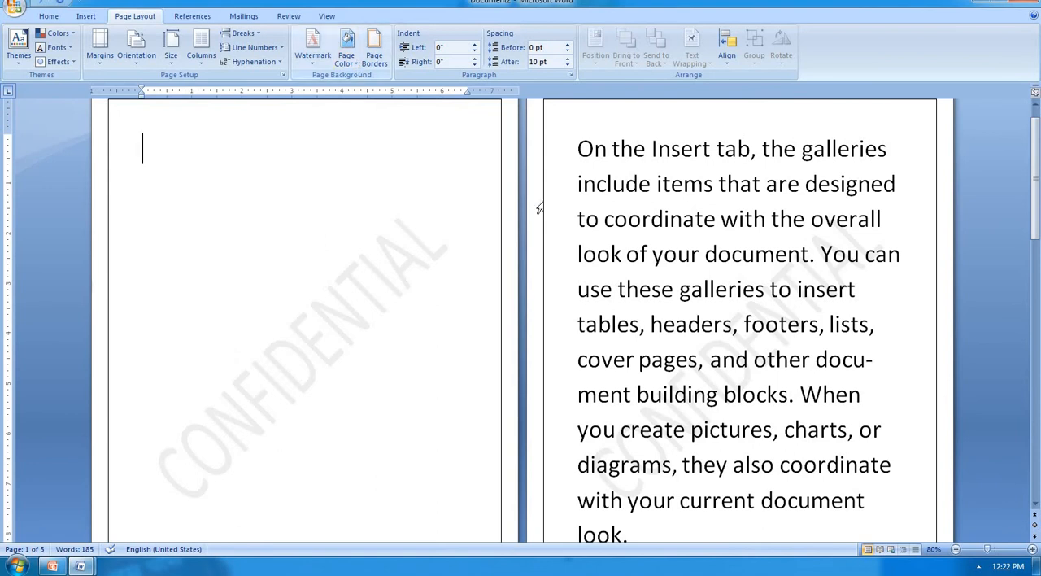
click(374, 51)
click(514, 266)
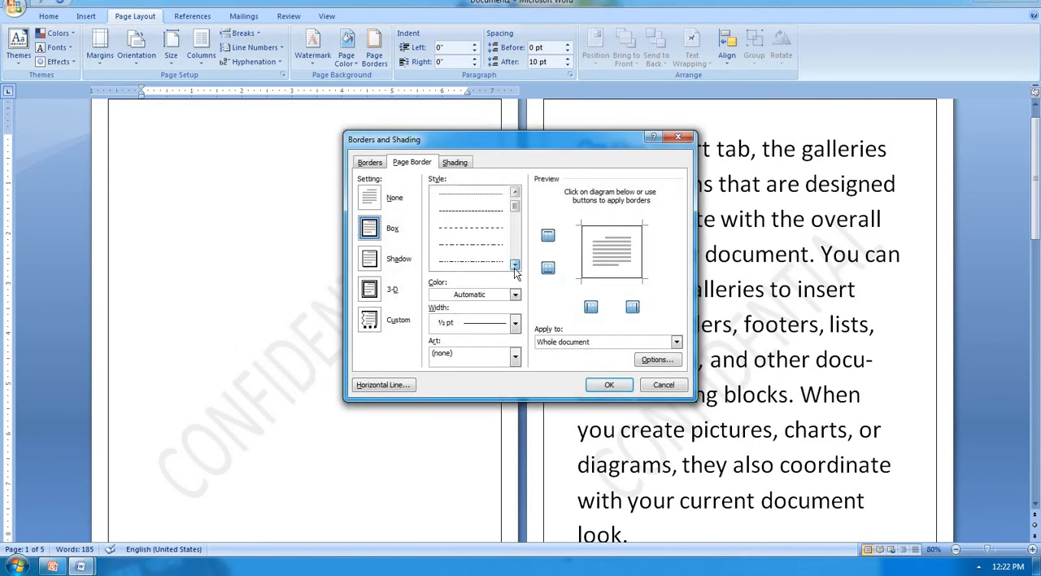
click(514, 266)
click(514, 266)
click(481, 244)
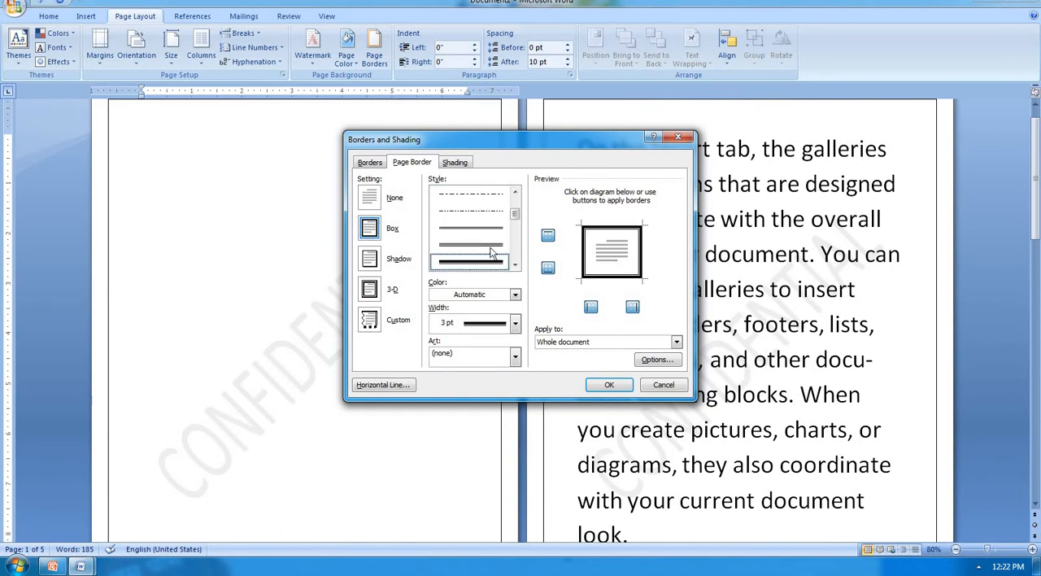
click(606, 384)
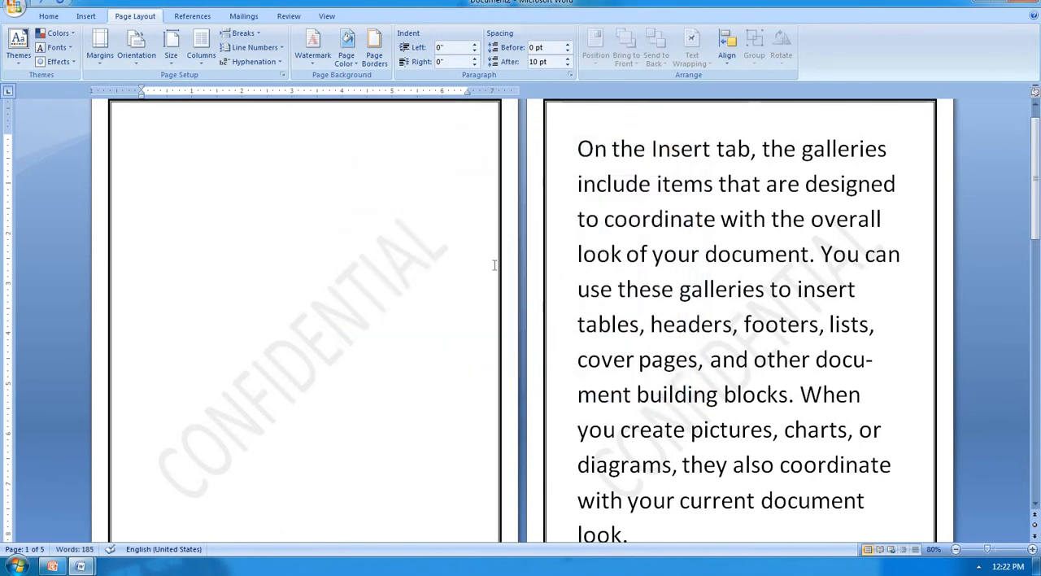
Step: Set the page border's width to 6 pt and its color to a darker olive green theme color
scroll(499, 289, up, 1)
scroll(497, 314, down, 5)
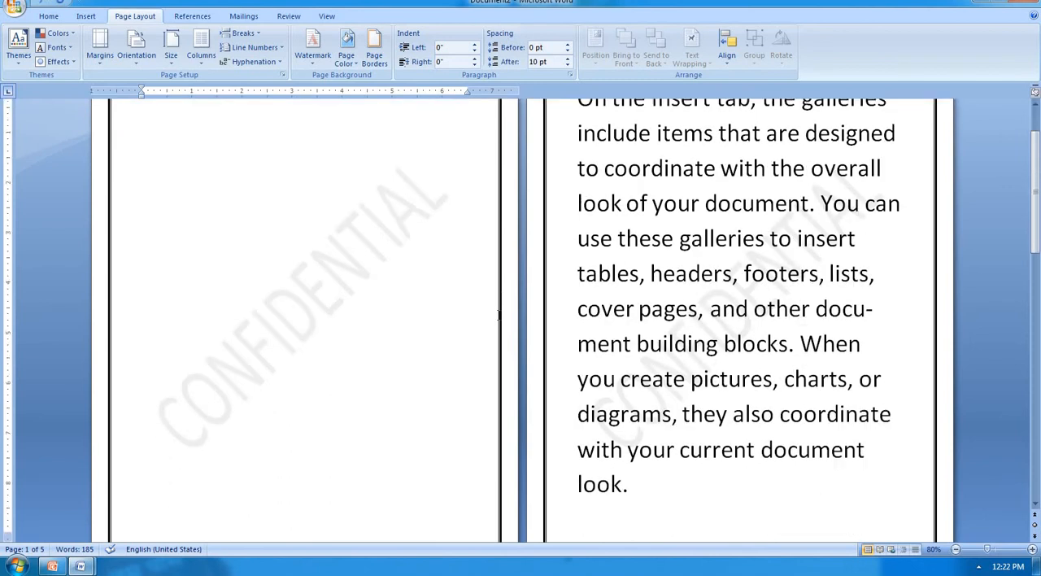
scroll(494, 313, up, 4)
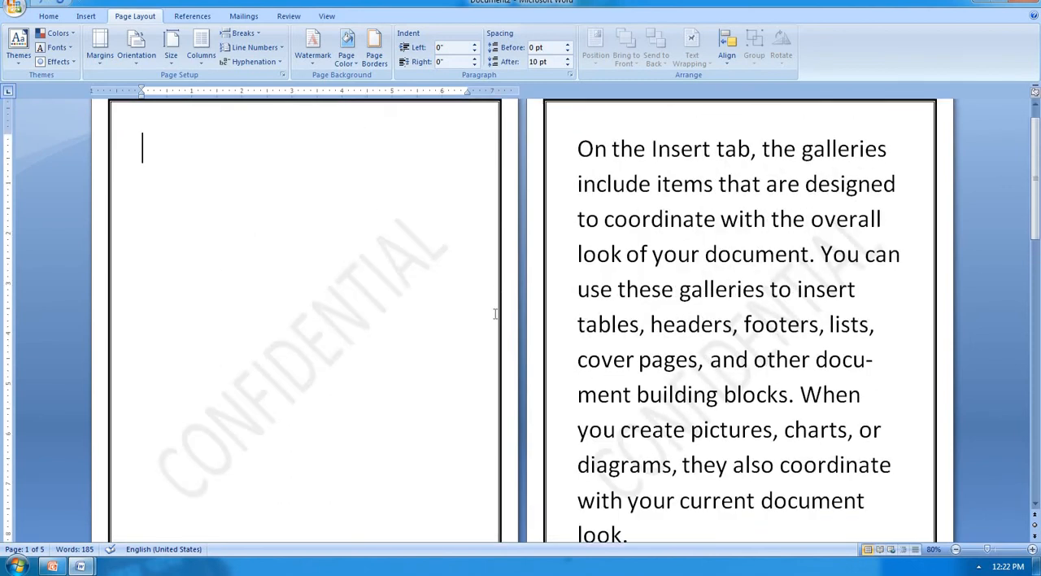
click(377, 50)
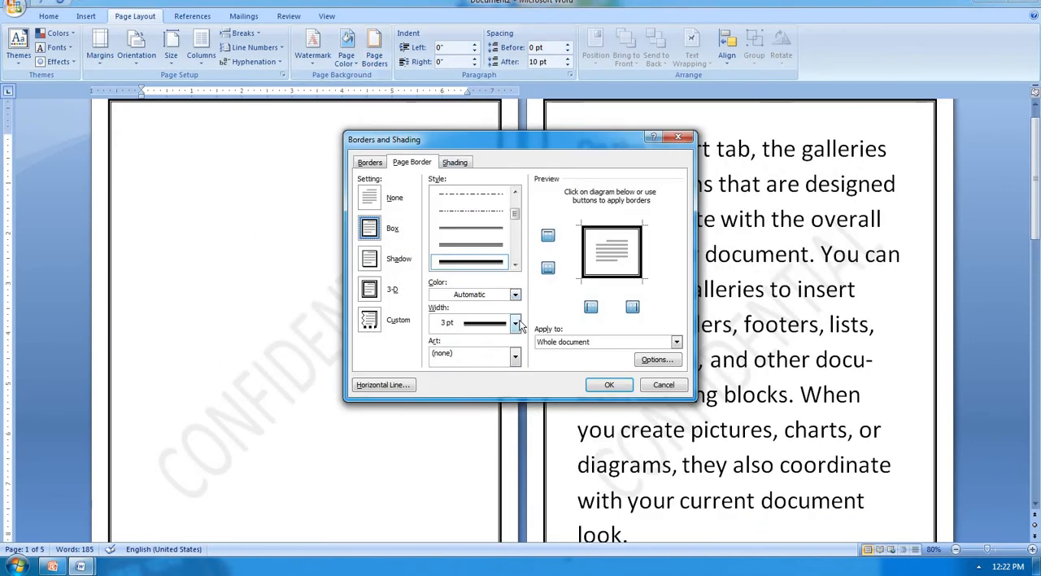
click(516, 323)
click(488, 409)
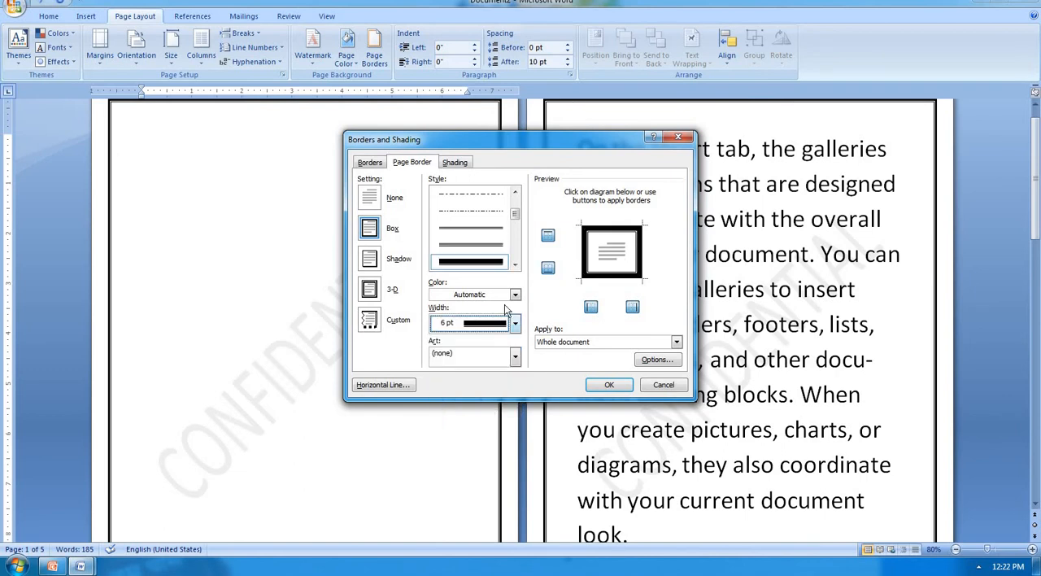
click(514, 294)
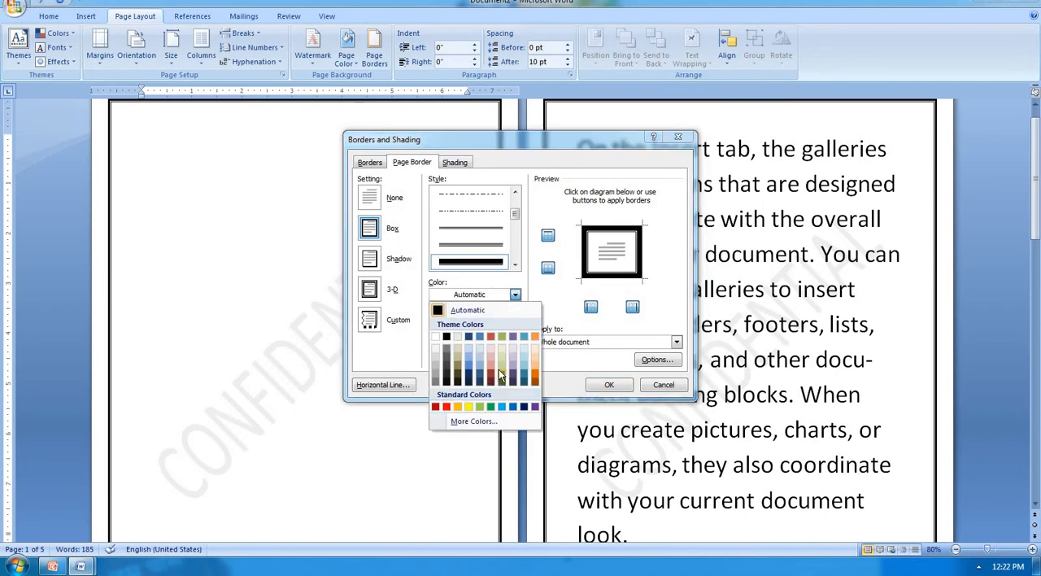
click(501, 374)
click(609, 385)
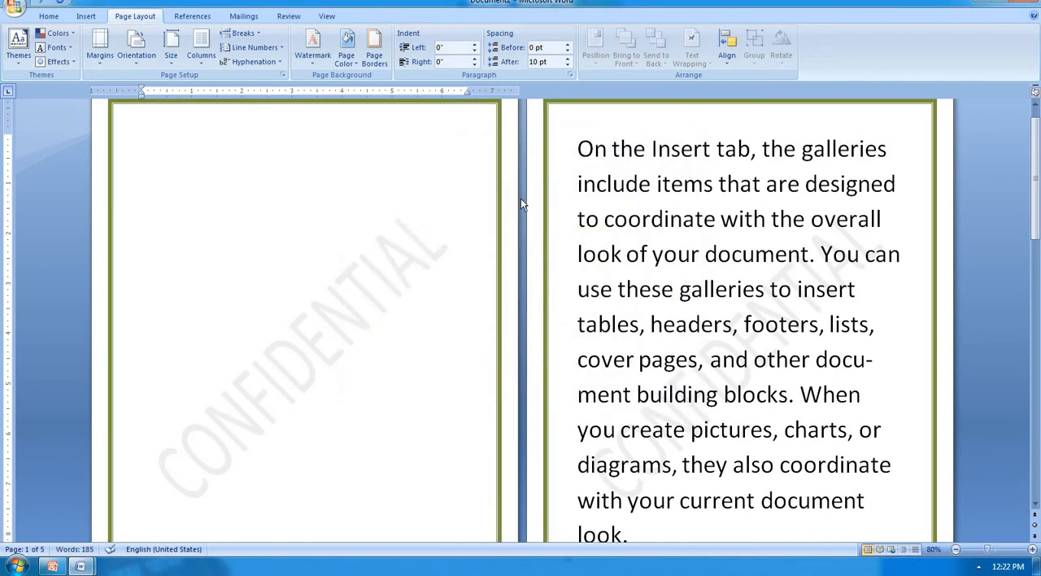
Step: Apply the Shadow setting to the page border of the whole document and check it on the pages
scroll(522, 179, up, 1)
scroll(521, 173, down, 5)
scroll(519, 172, up, 2)
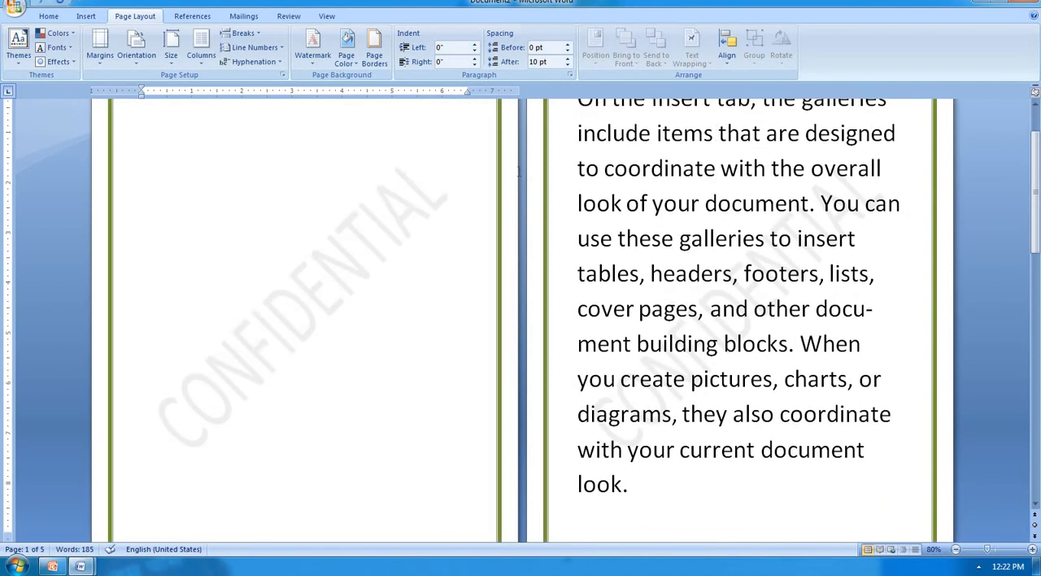
click(374, 50)
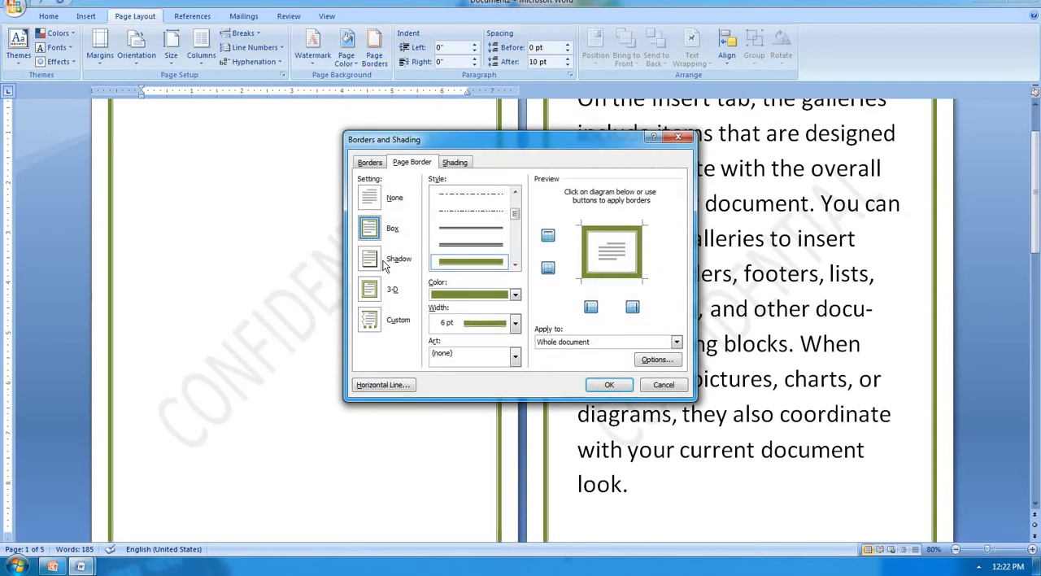
click(371, 259)
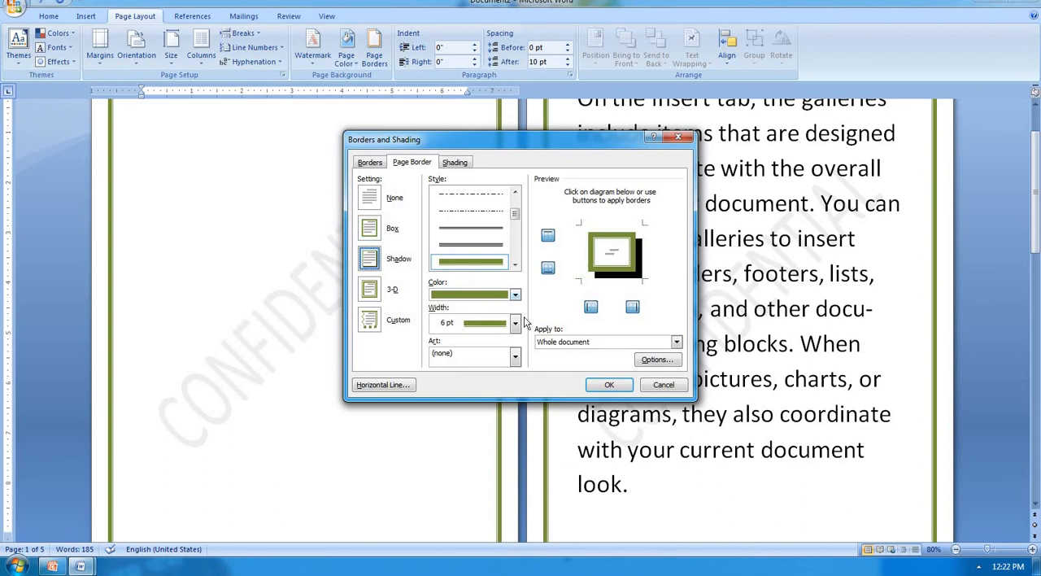
click(609, 384)
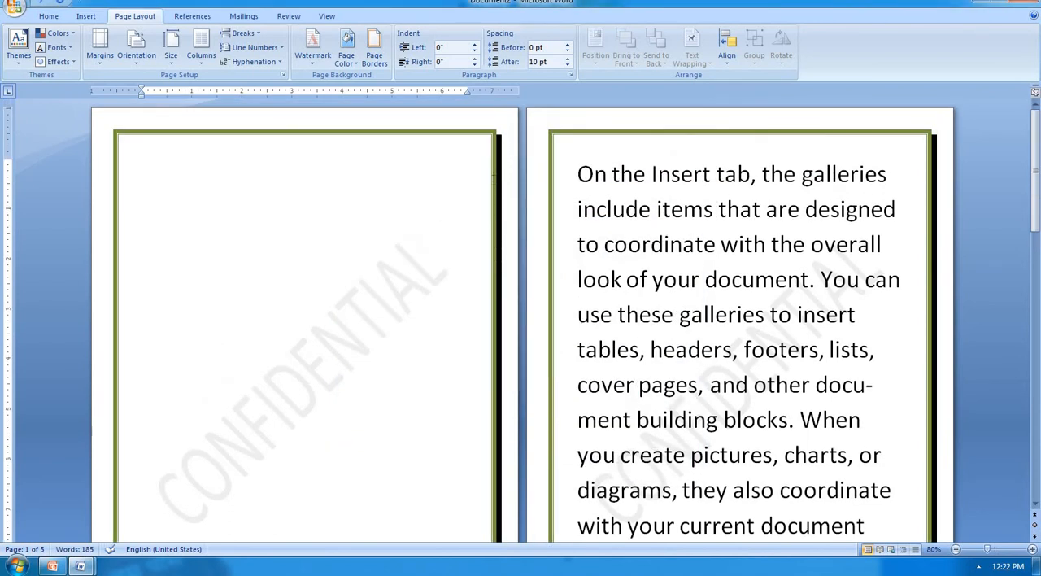
scroll(493, 181, down, 5)
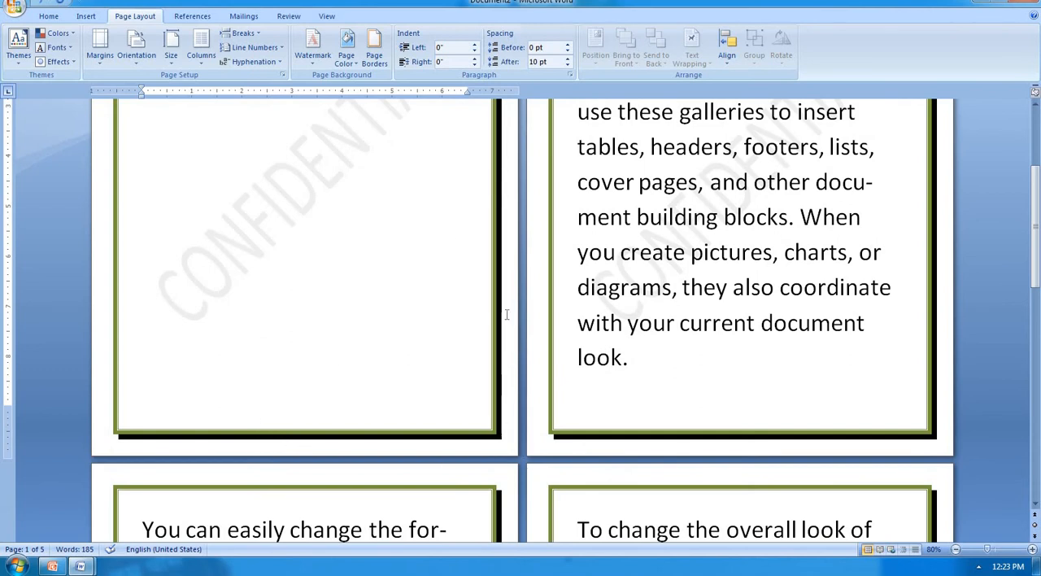
scroll(501, 358, up, 5)
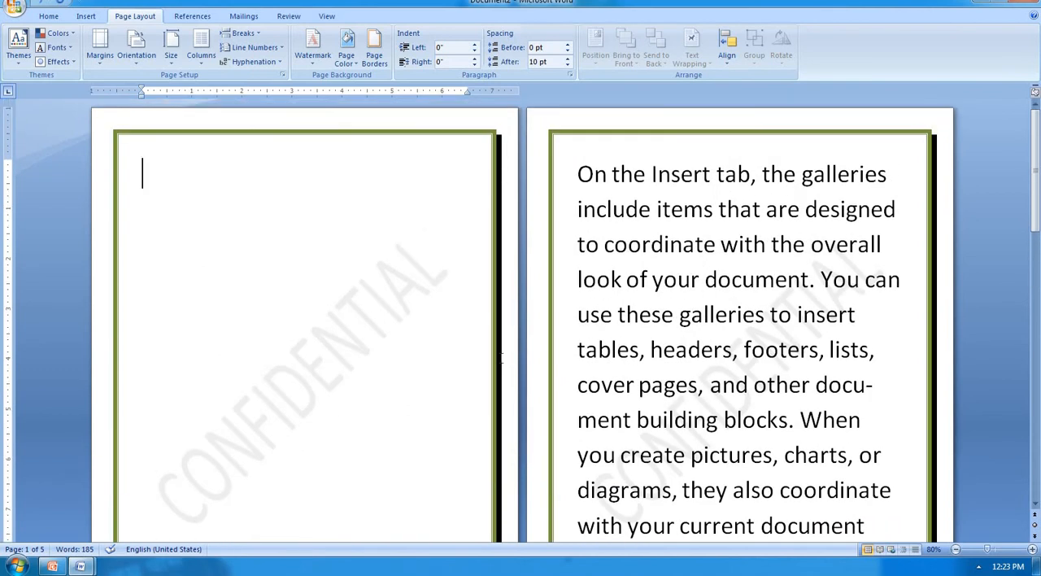
Step: Replace the page border with the red apples art border and look over all the pages
click(375, 62)
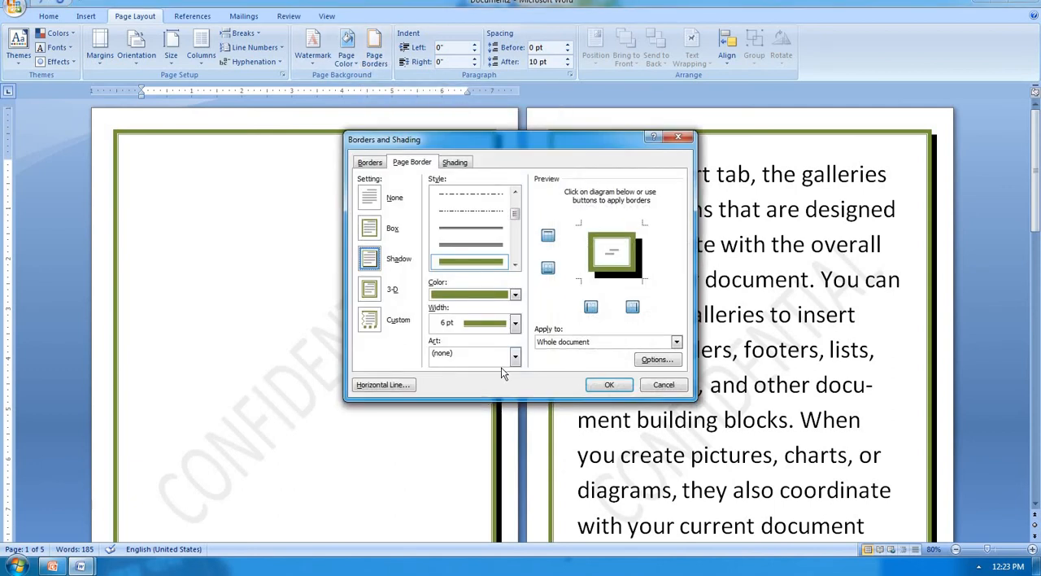
click(514, 358)
click(467, 379)
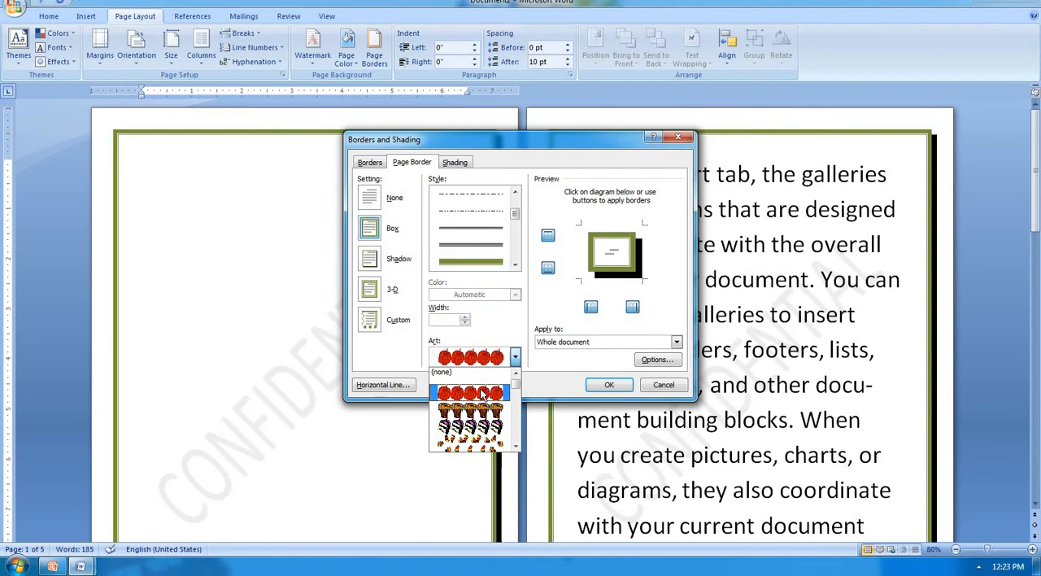
click(609, 385)
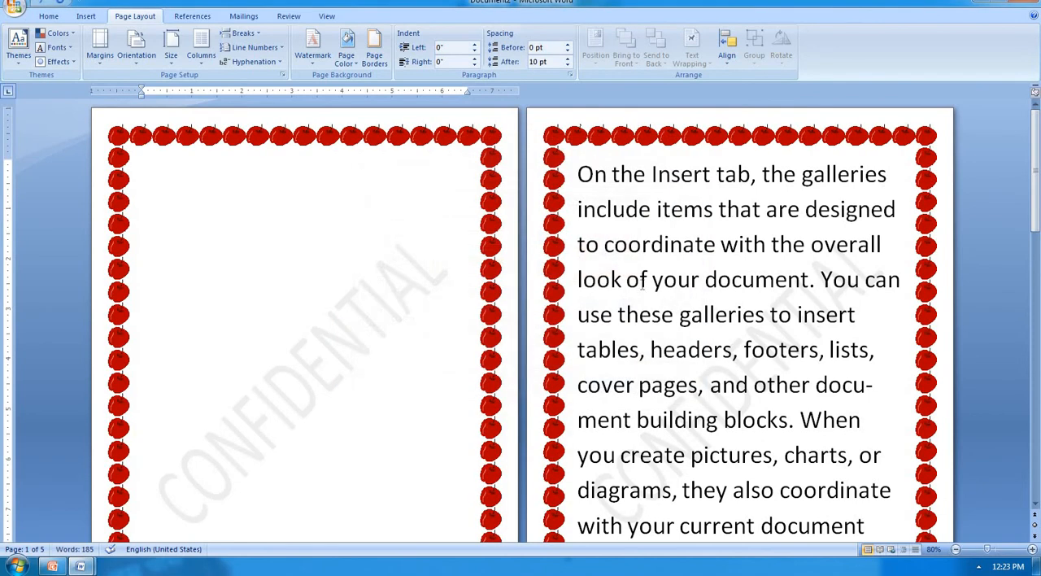
scroll(603, 311, down, 2)
scroll(603, 313, down, 2)
scroll(601, 313, down, 6)
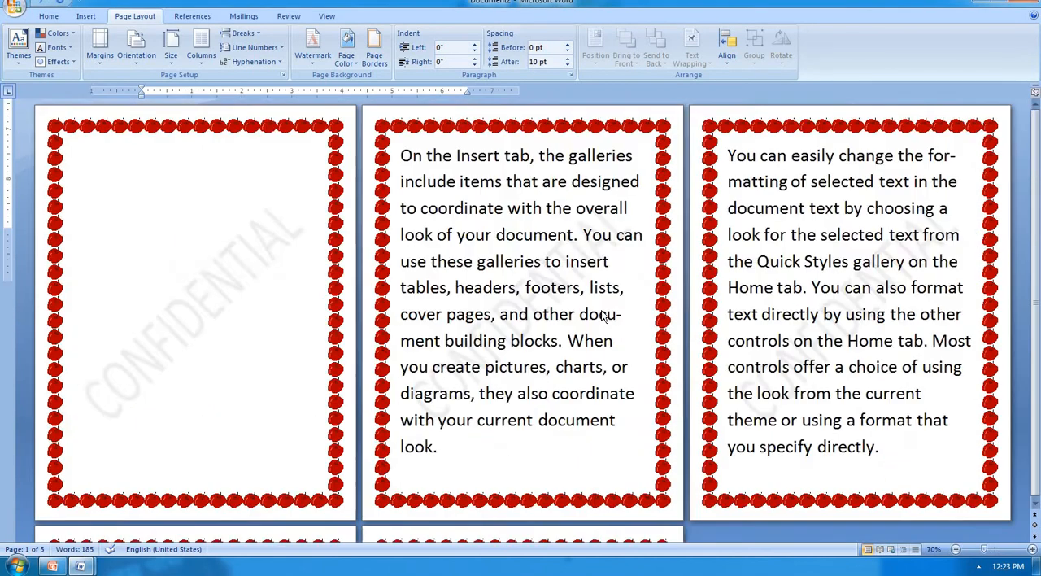
scroll(601, 313, up, 2)
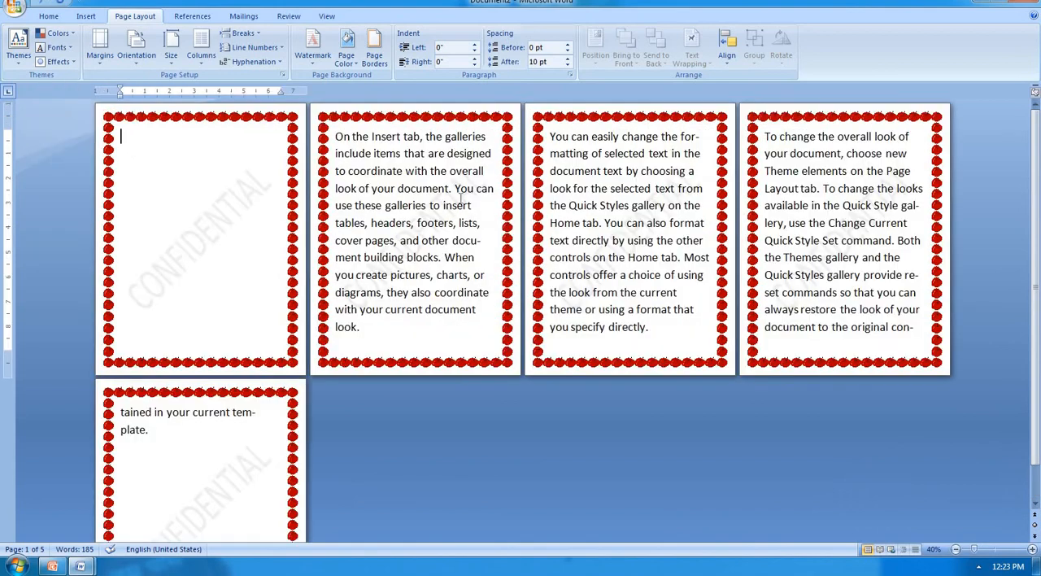
Step: Change the whole document's page border art to the candy corn pattern
click(374, 51)
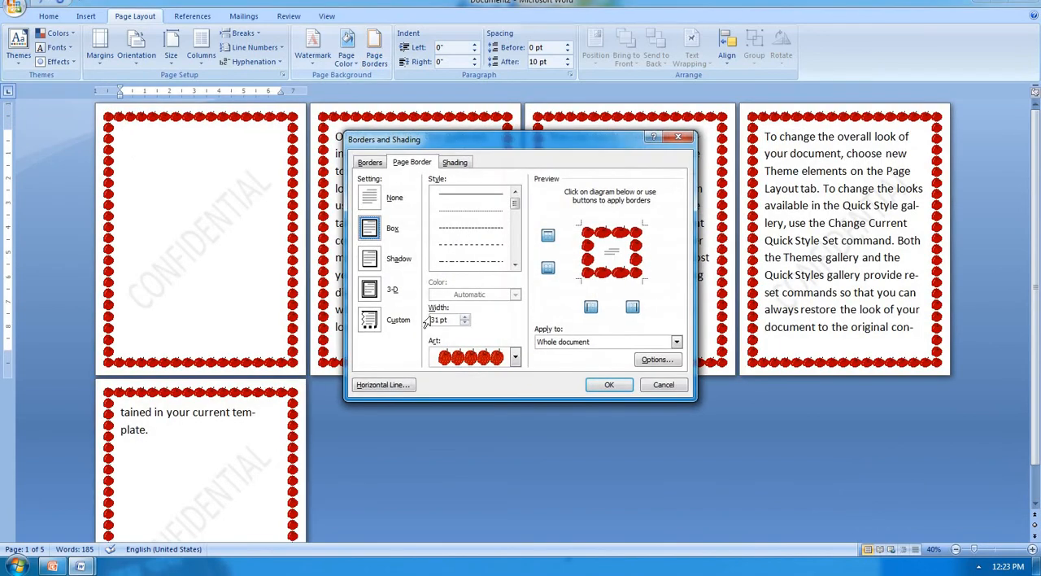
click(514, 358)
click(494, 445)
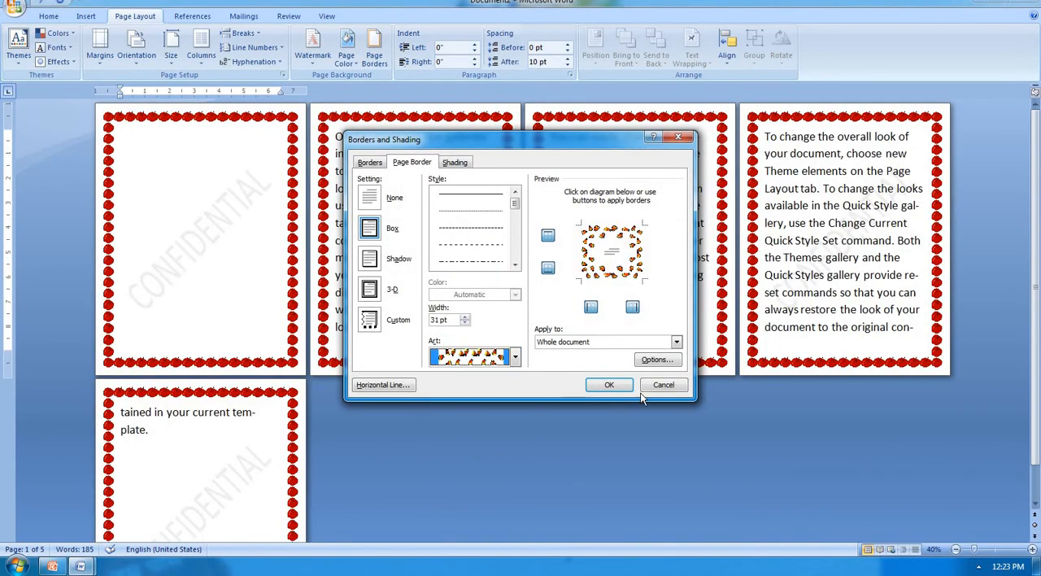
click(620, 387)
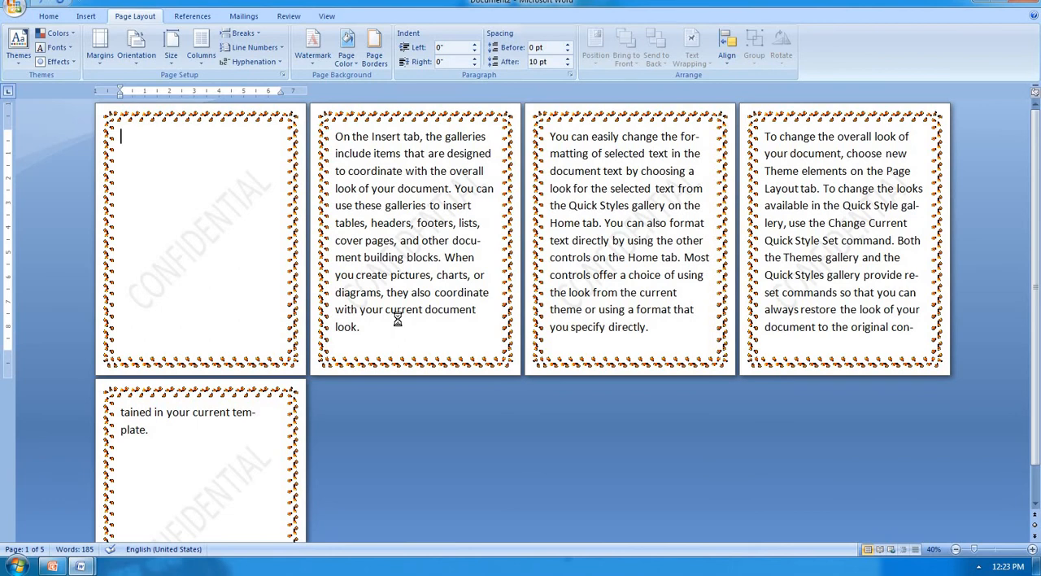
Step: Create a new blank document and show its whole page
key(ctrl+n)
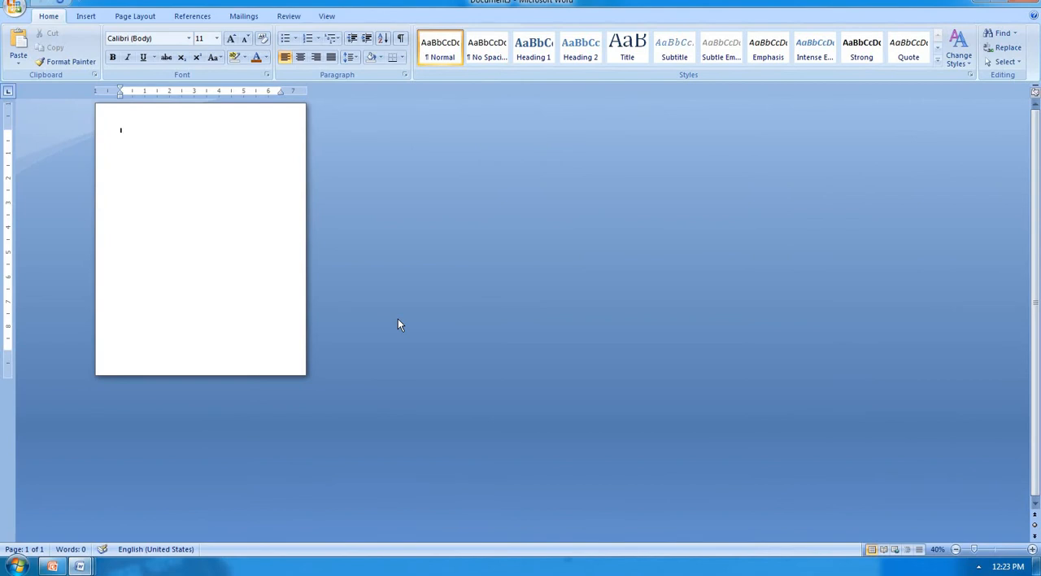
scroll(398, 324, up, 16)
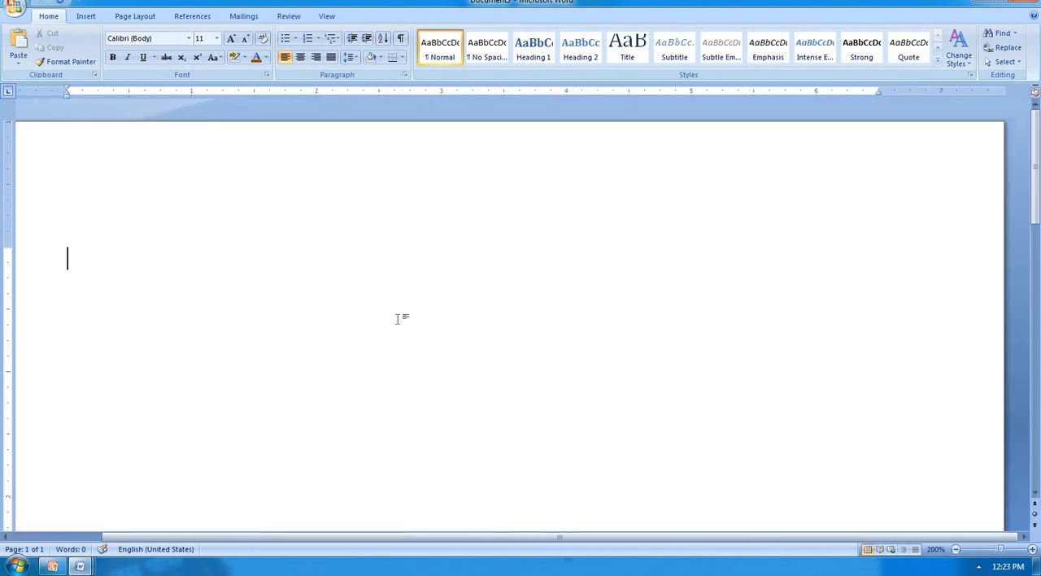
scroll(398, 318, down, 5)
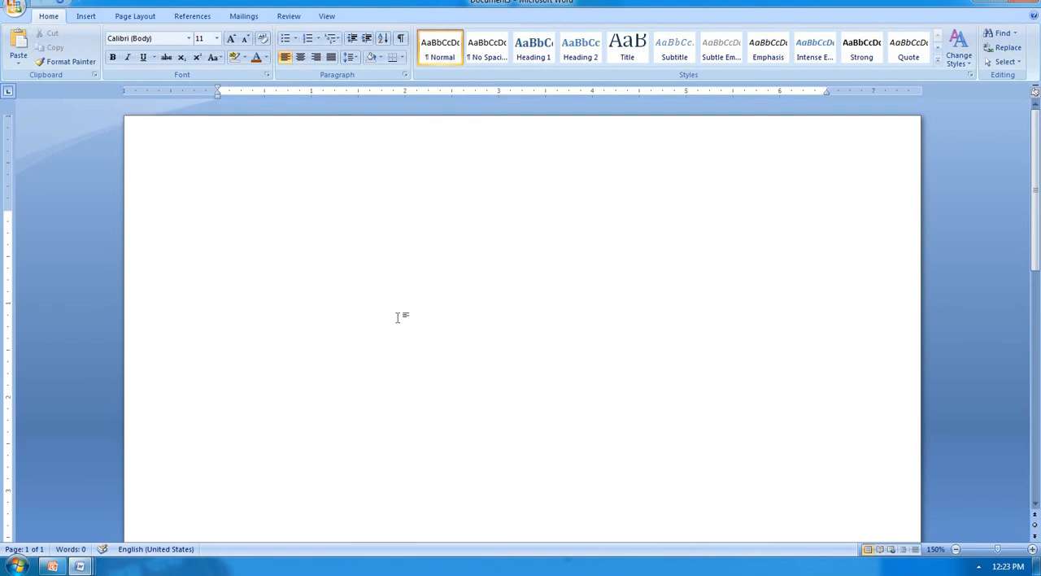
ctrl+scroll(397, 317, down, 10)
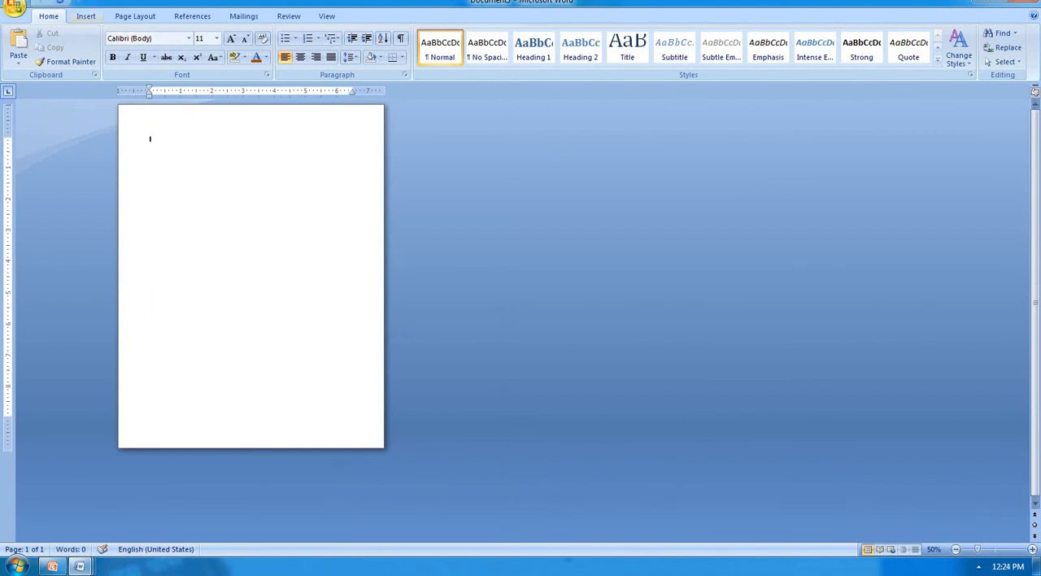
Step: Insert four Next Page section breaks to divide the blank document into five one-page sections
click(133, 18)
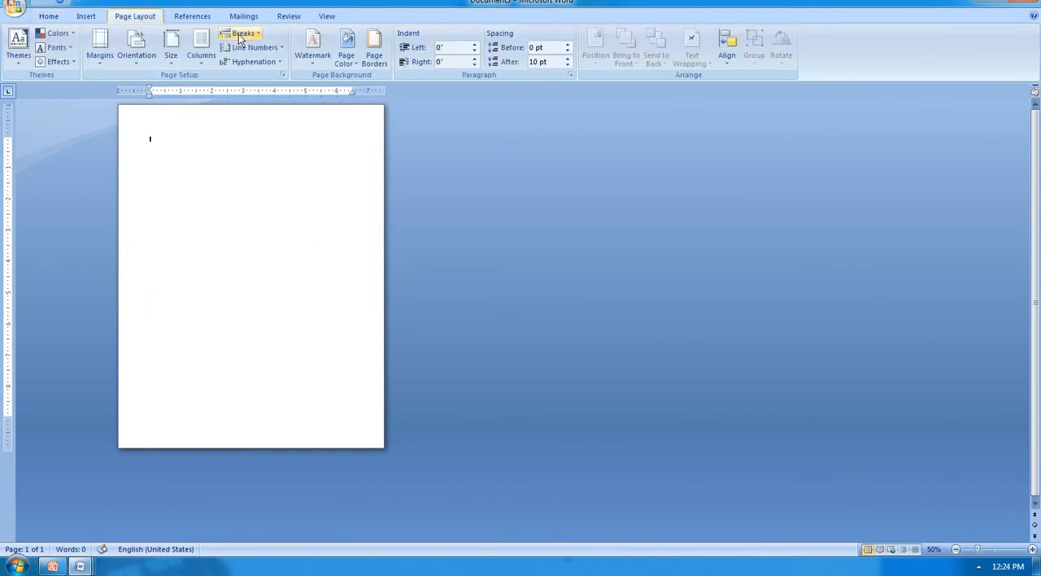
click(242, 34)
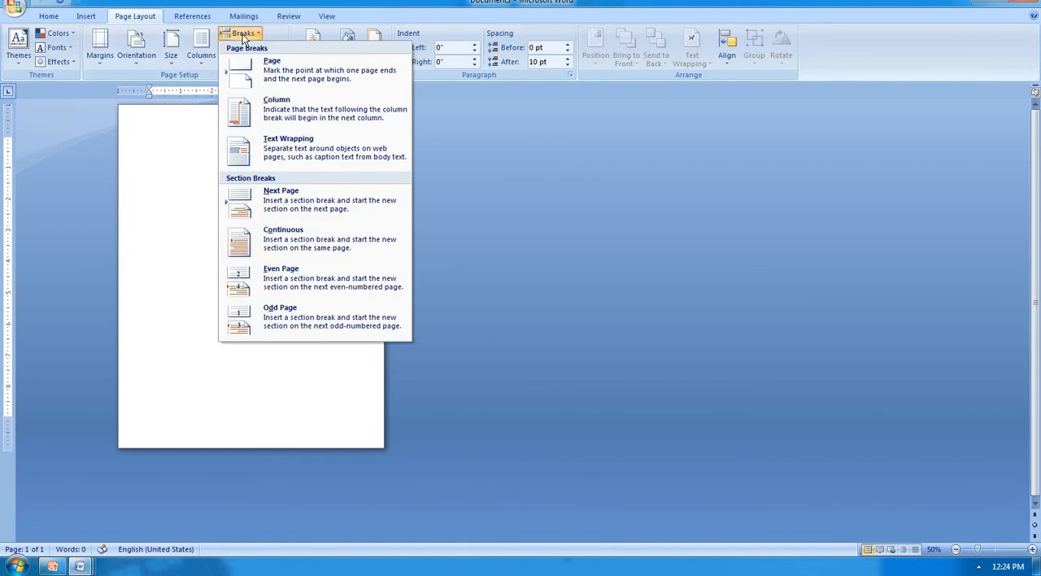
click(283, 207)
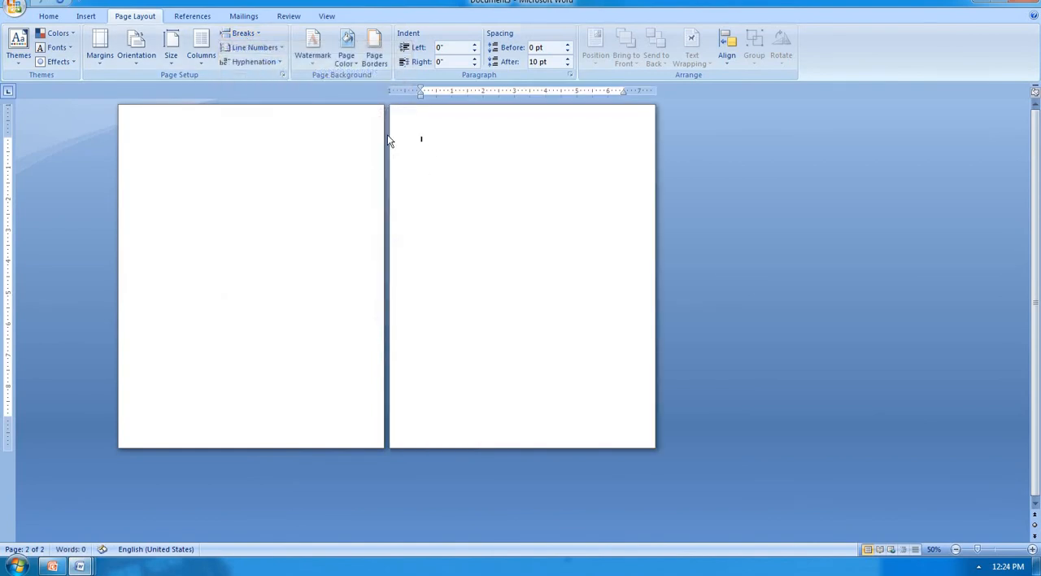
click(242, 36)
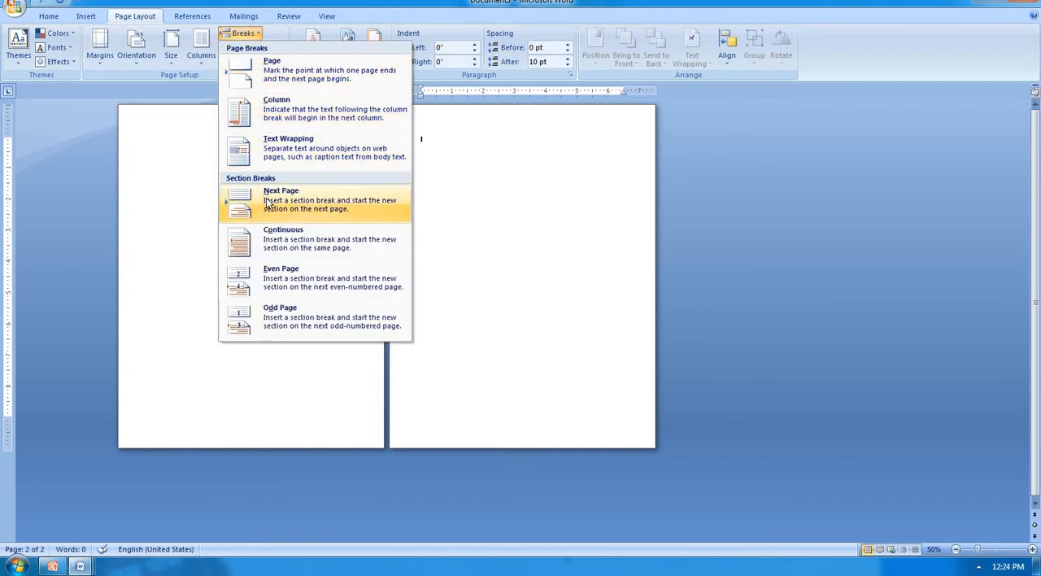
click(271, 202)
click(246, 35)
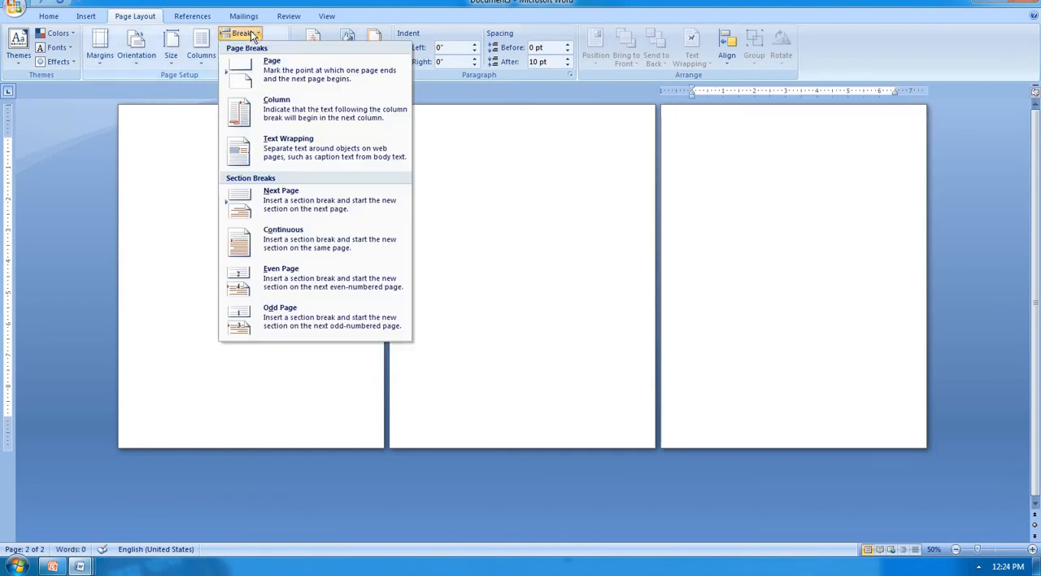
click(252, 209)
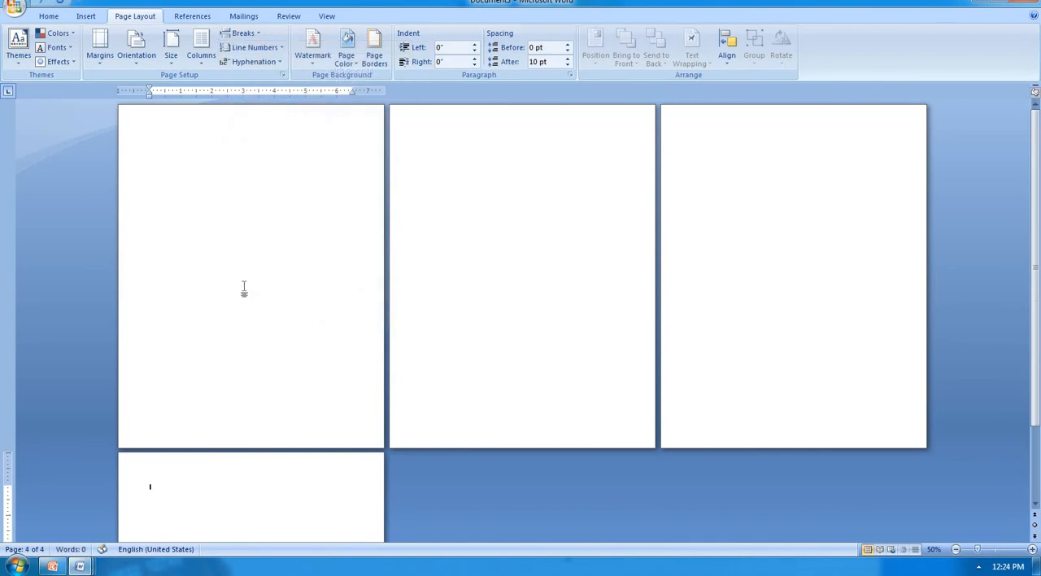
click(247, 37)
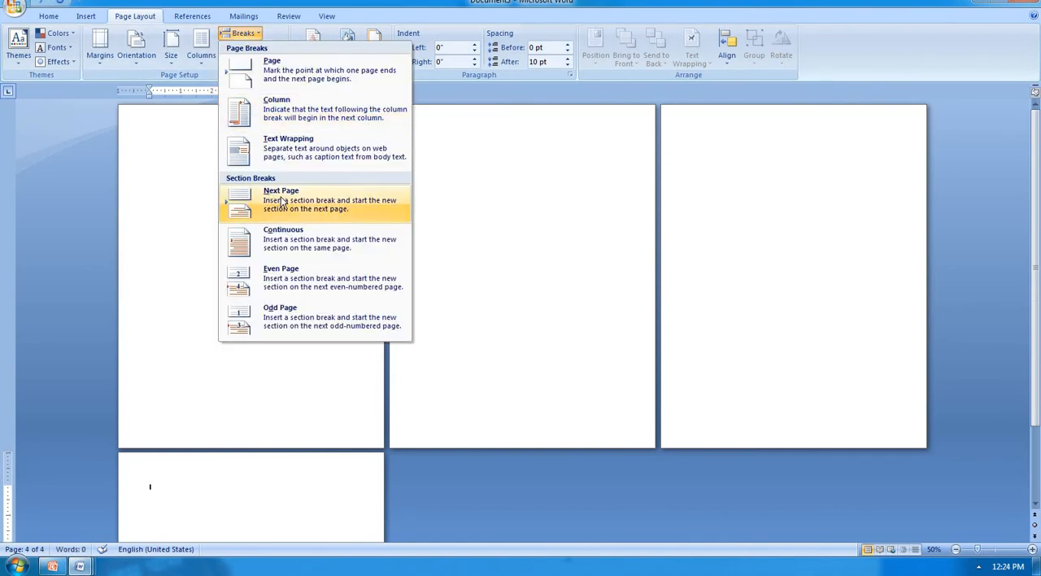
click(280, 200)
Step: Insert the Blank built-in header in the sectioned document and delete its placeholder text
ctrl+scroll(281, 200, down, 2)
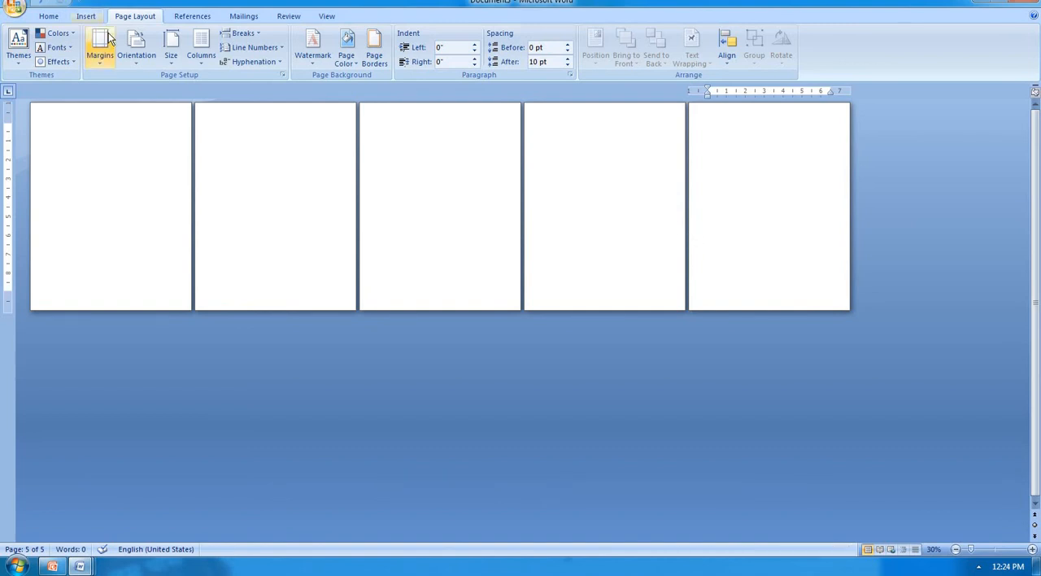
click(85, 15)
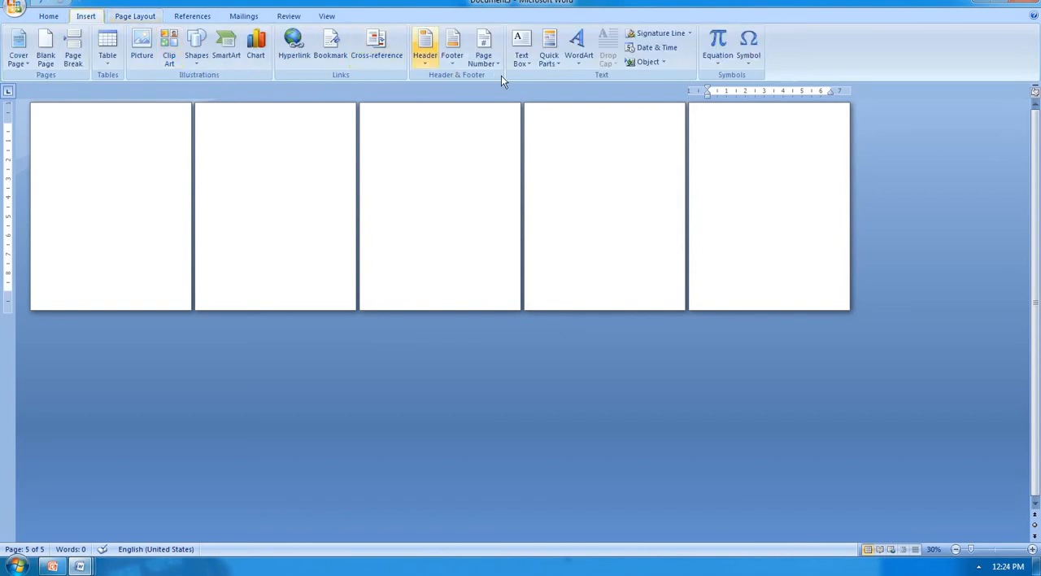
click(424, 50)
click(453, 133)
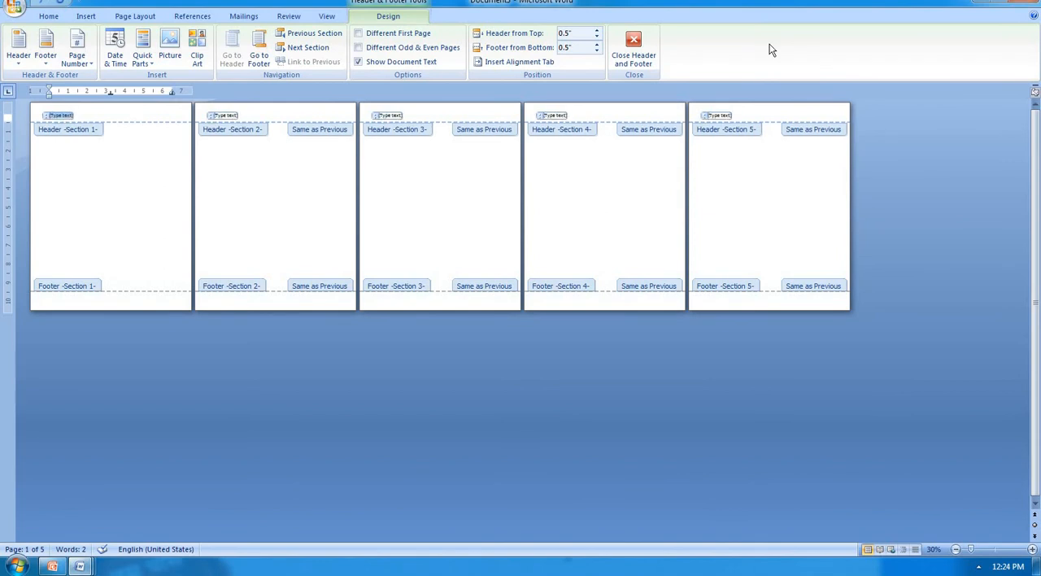
key(Delete)
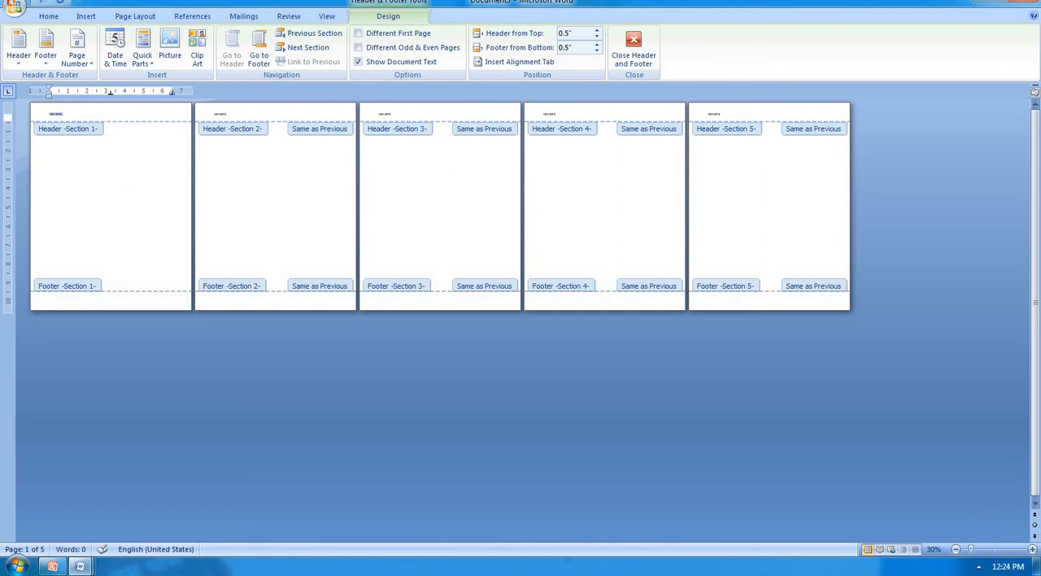
Step: Enlarge the font size of the selected MS-WORD text in the section 1 header
key(ctrl+shift+period)
key(ctrl+shift+period)
key(ctrl+shift+period)
key(ctrl+shift+period)
key(ctrl+shift+period)
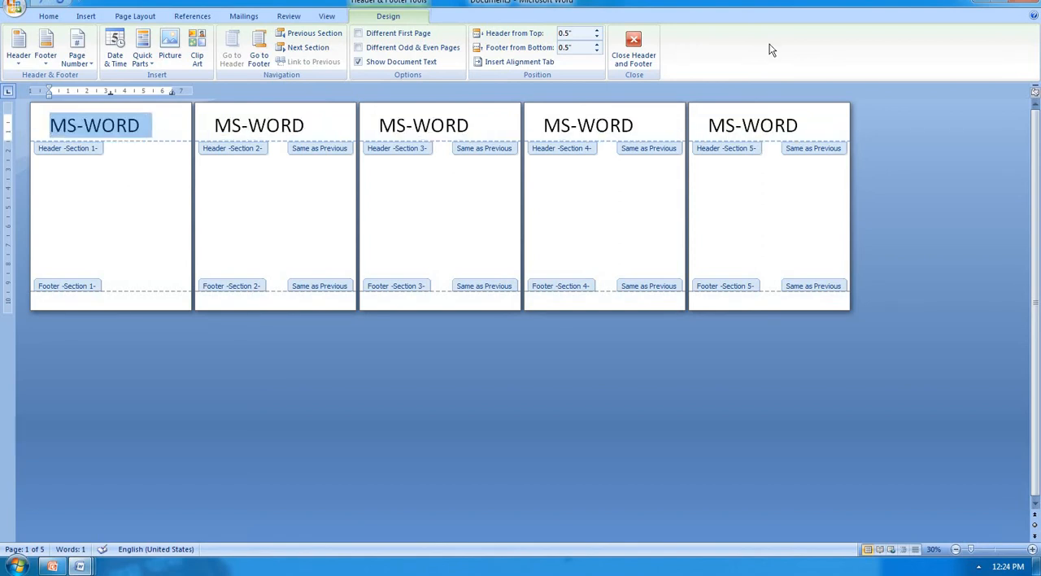
Step: Unlink the section 2 header from the previous section and change its text to MS-EXCEL
click(326, 117)
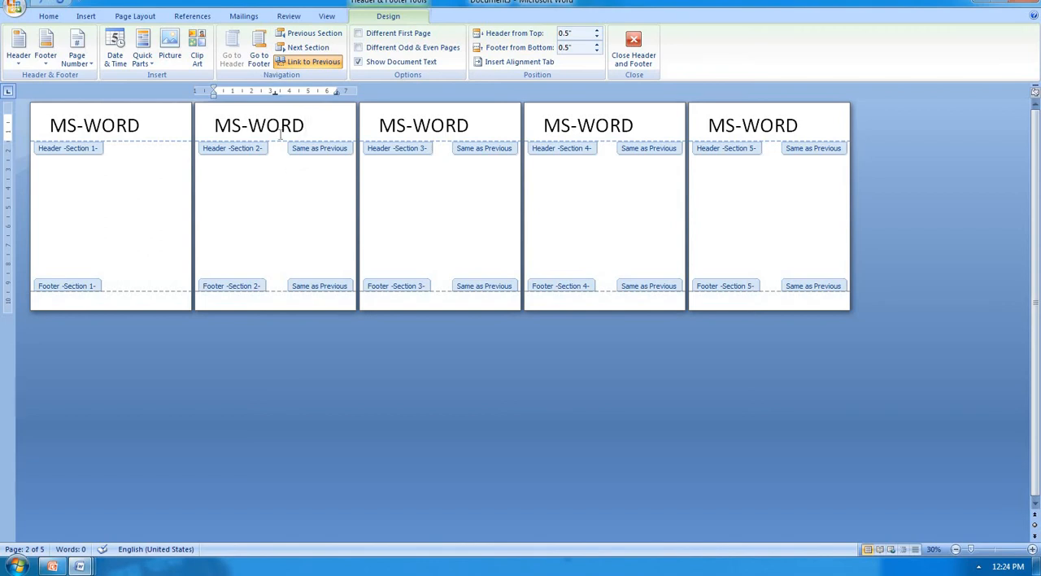
click(309, 62)
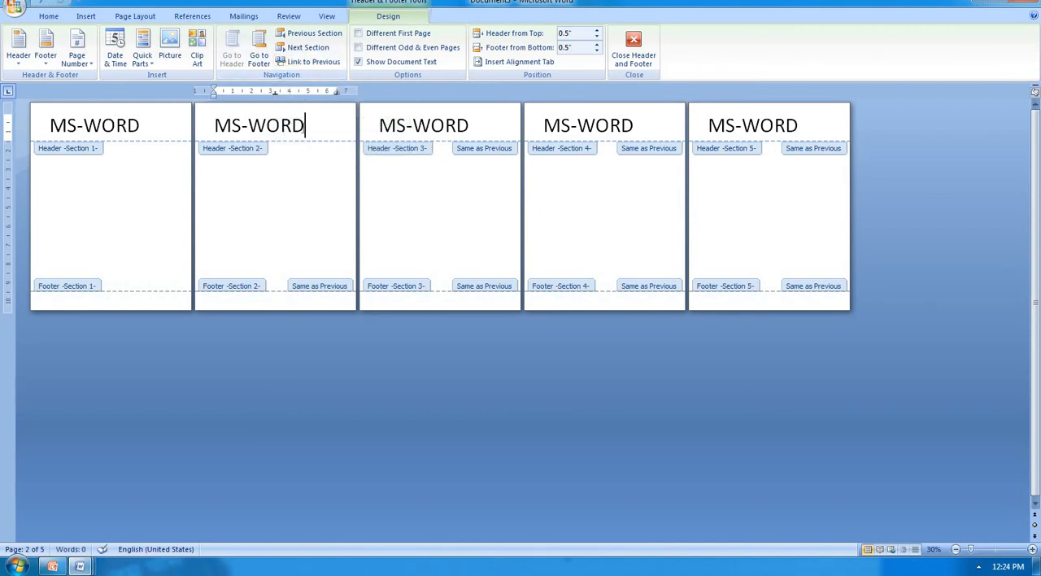
key(BackSpace)
key(BackSpace)
key(BackSpace)
key(BackSpace)
text(EX)
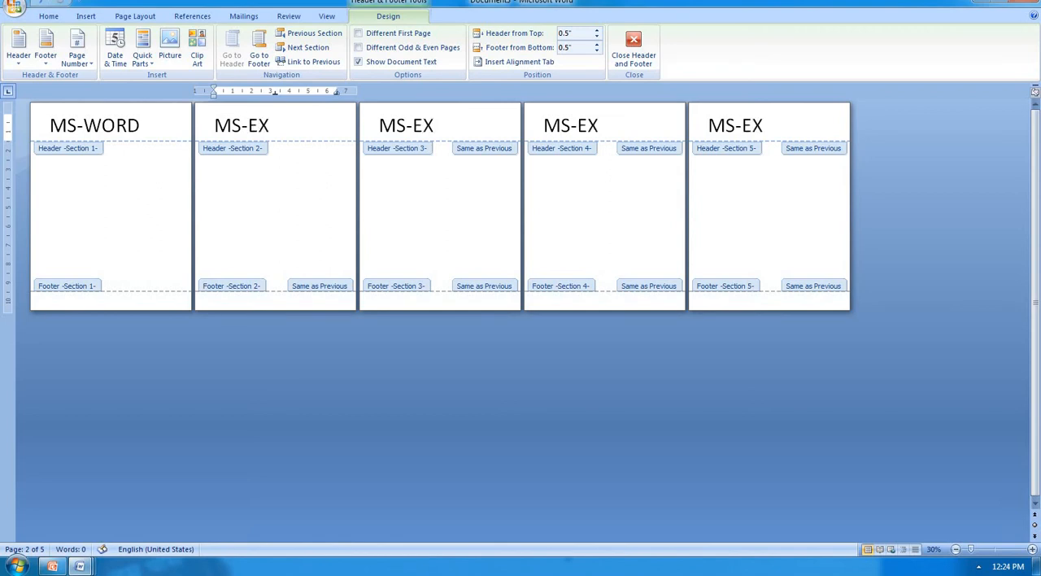
text(CEL)
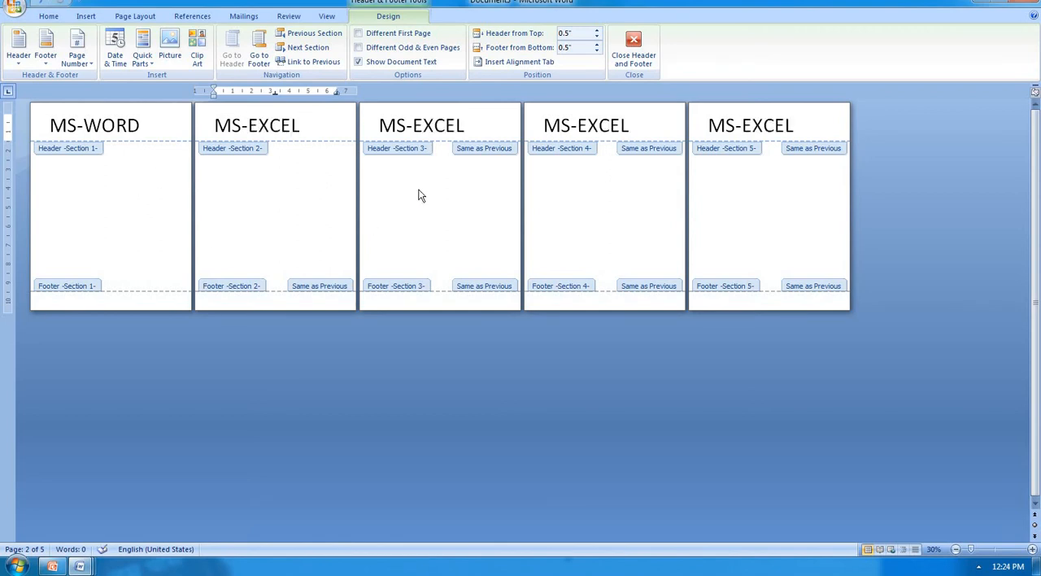
Step: Unlink the section 3 header from the previous section and change its text to MS-ACCESS
click(484, 124)
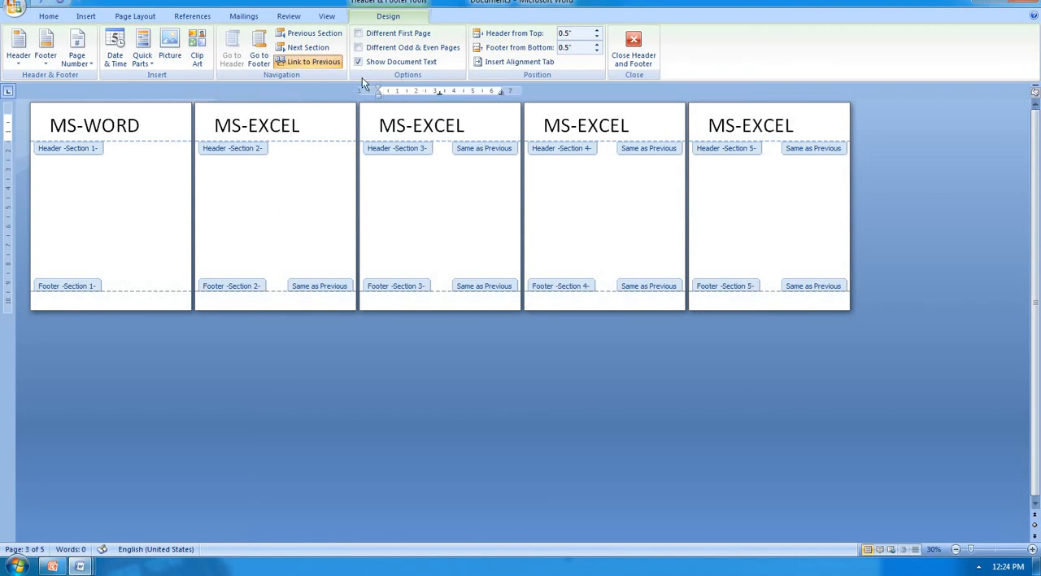
click(334, 64)
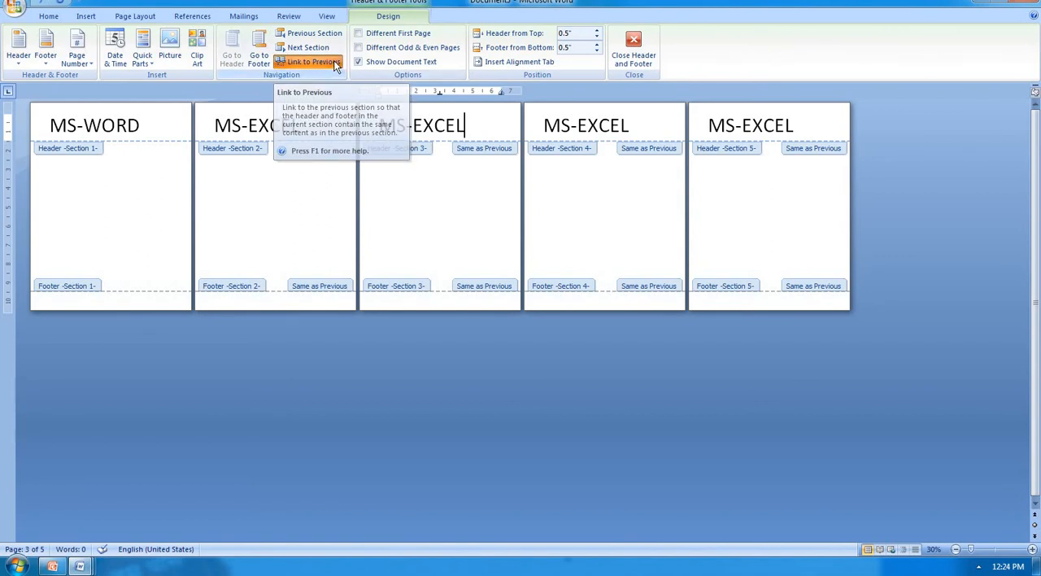
click(466, 130)
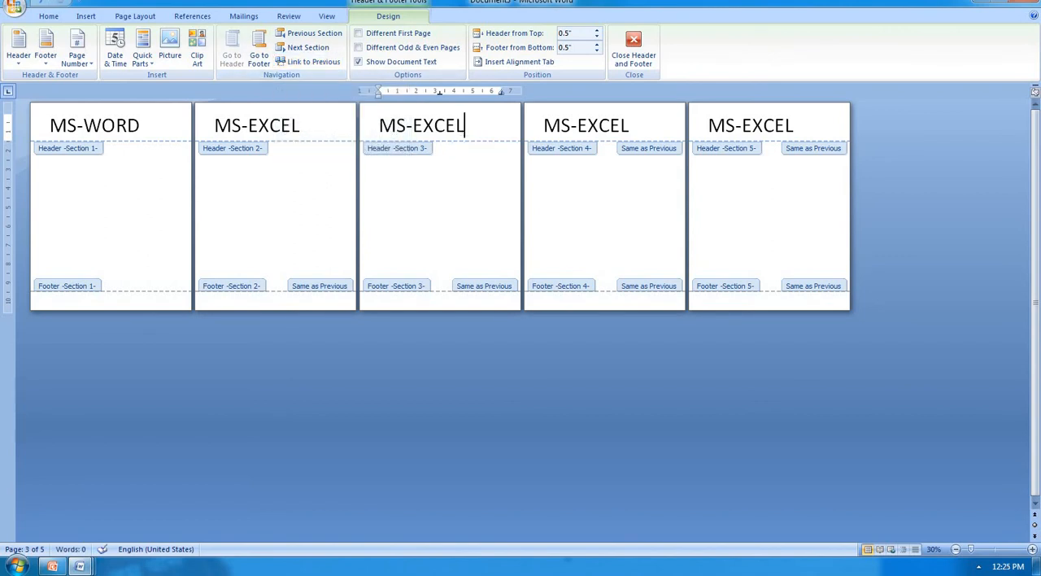
key(BackSpace)
key(BackSpace)
key(BackSpace)
key(BackSpace)
key(BackSpace)
text(AC)
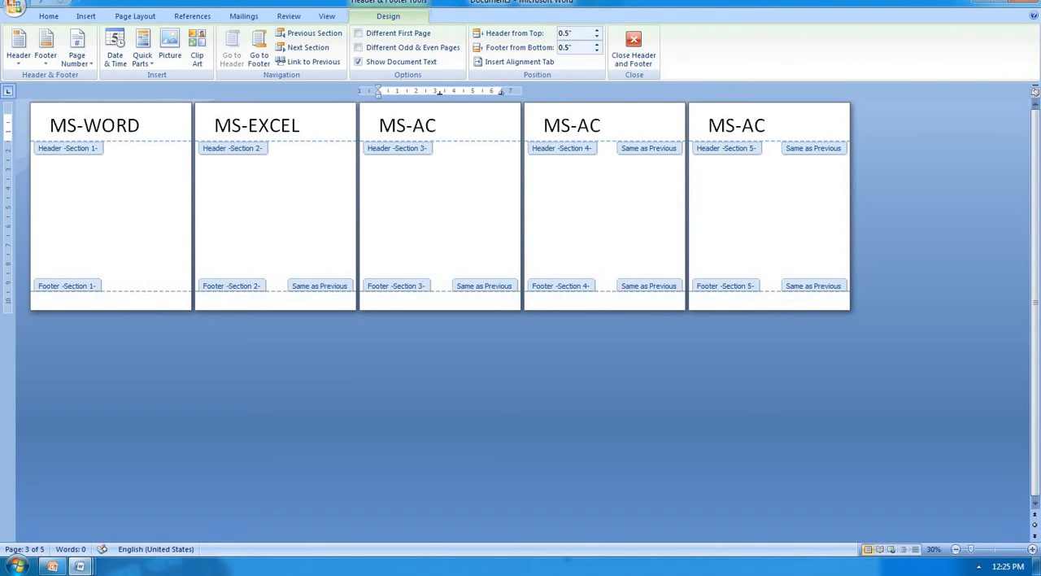
text(CESS)
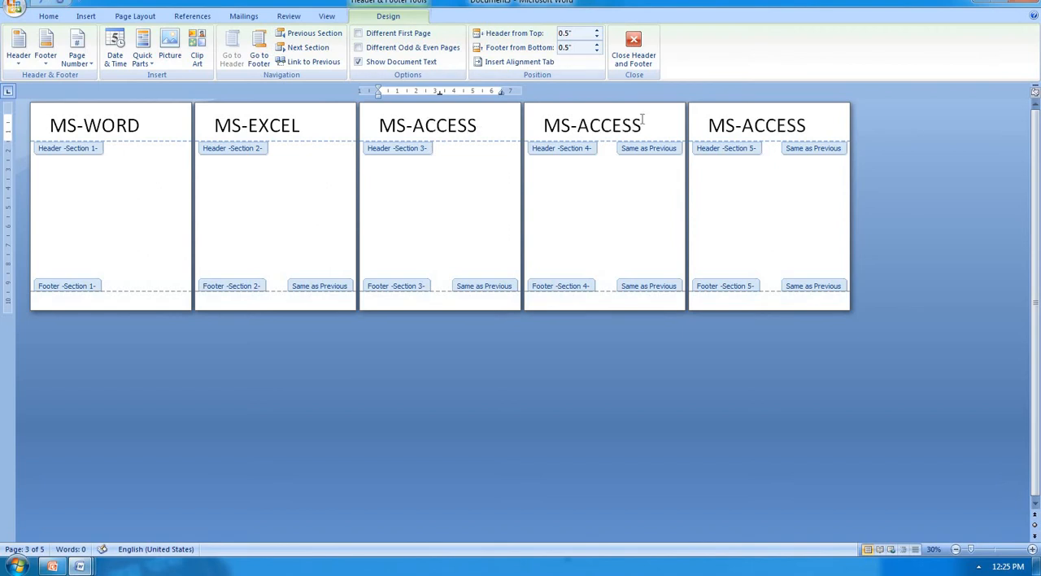
Step: Unlink the section 4 header from the previous section and change its text to MS-POWERPOINT
click(643, 122)
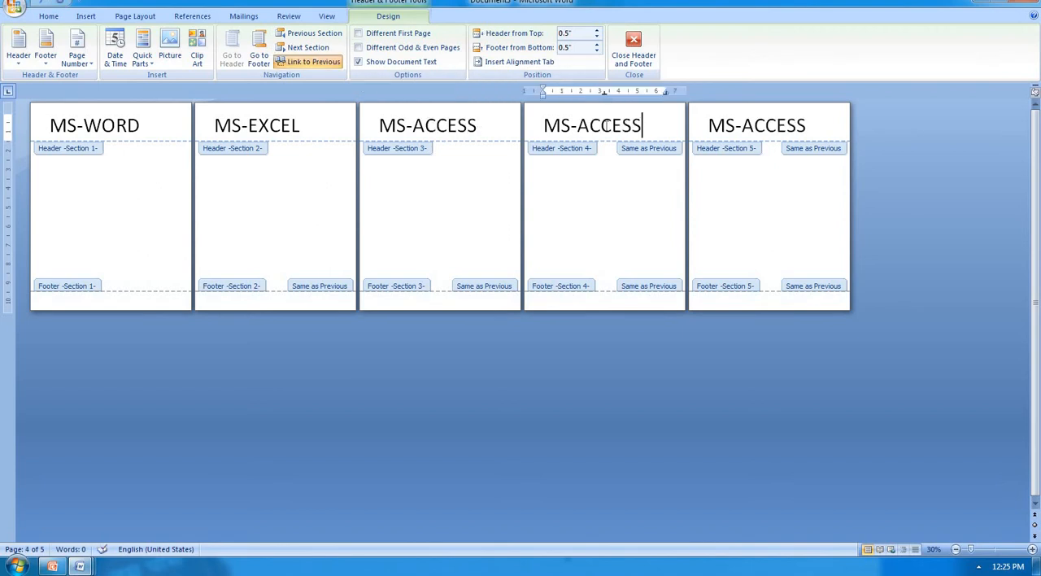
click(325, 60)
click(644, 124)
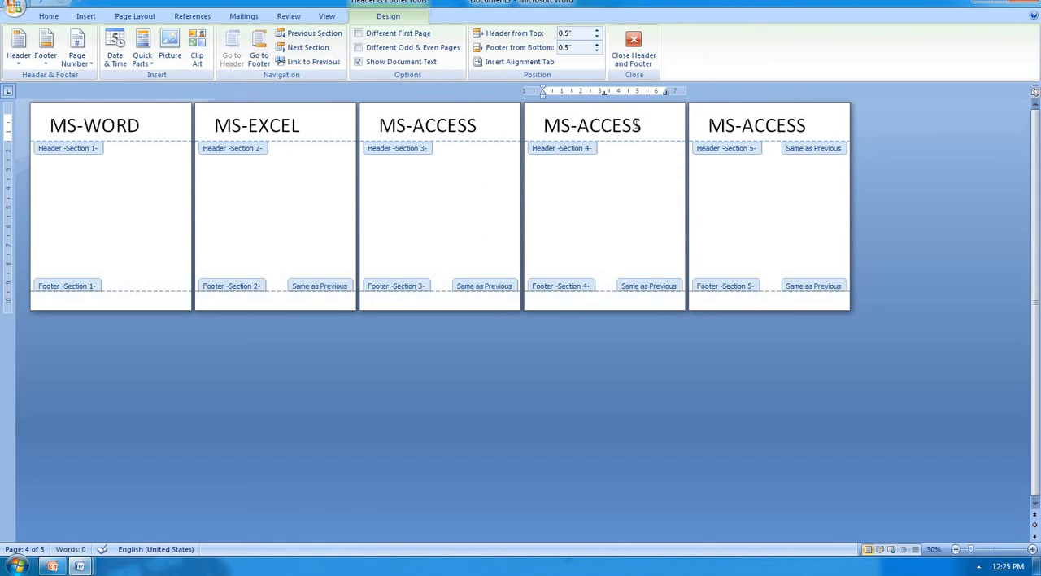
key(BackSpace)
key(BackSpace)
key(BackSpace)
key(BackSpace)
key(BackSpace)
key(BackSpace)
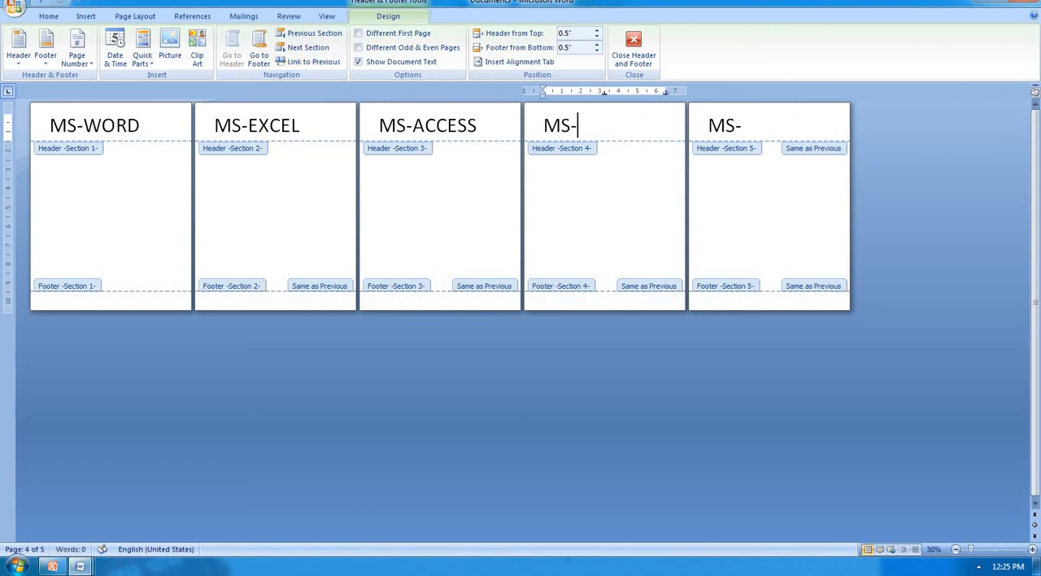
text(POWERPOI)
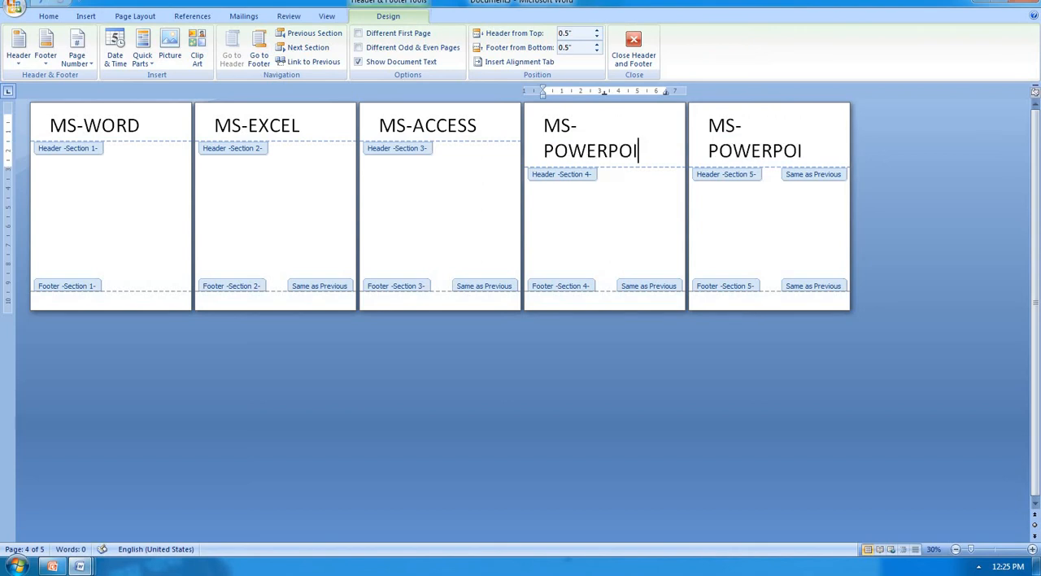
text(NT)
Step: Unlink the section 5 header from the previous section, change its text to MS-PAINT, and return to the document body
click(829, 143)
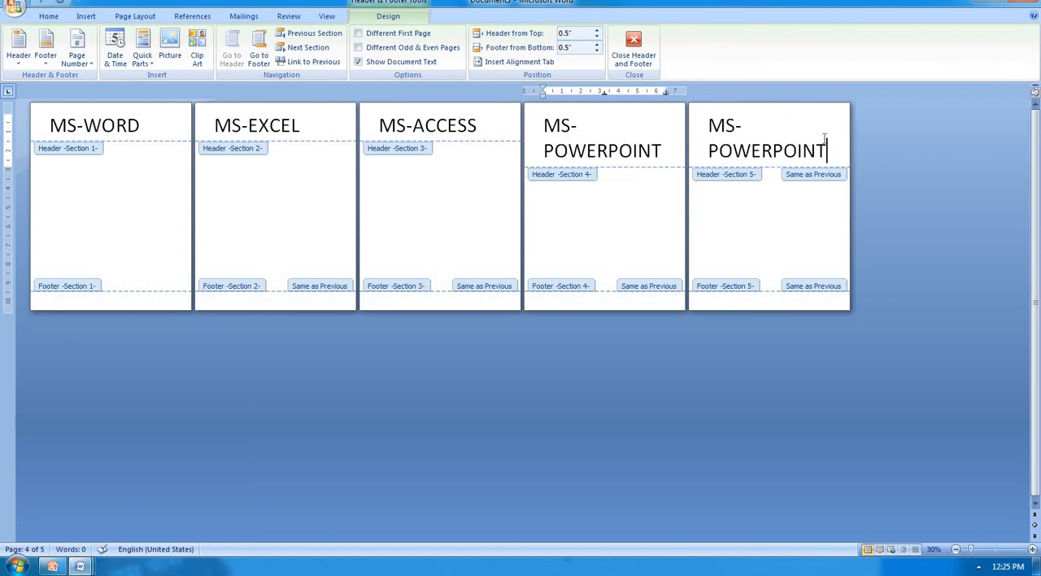
click(281, 62)
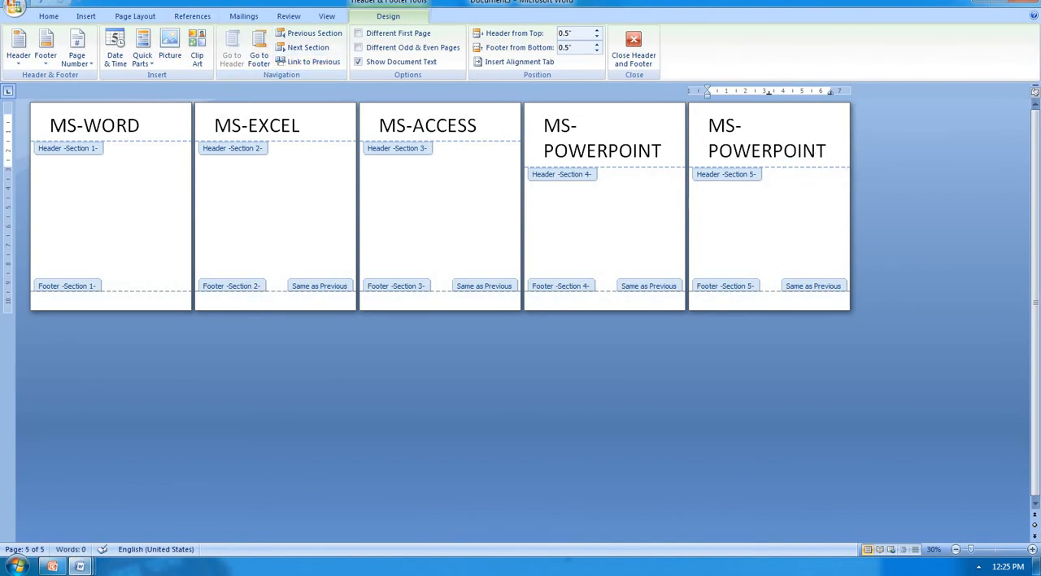
key(BackSpace)
key(BackSpace)
key(BackSpace)
key(BackSpace)
key(BackSpace)
key(BackSpace)
key(BackSpace)
key(BackSpace)
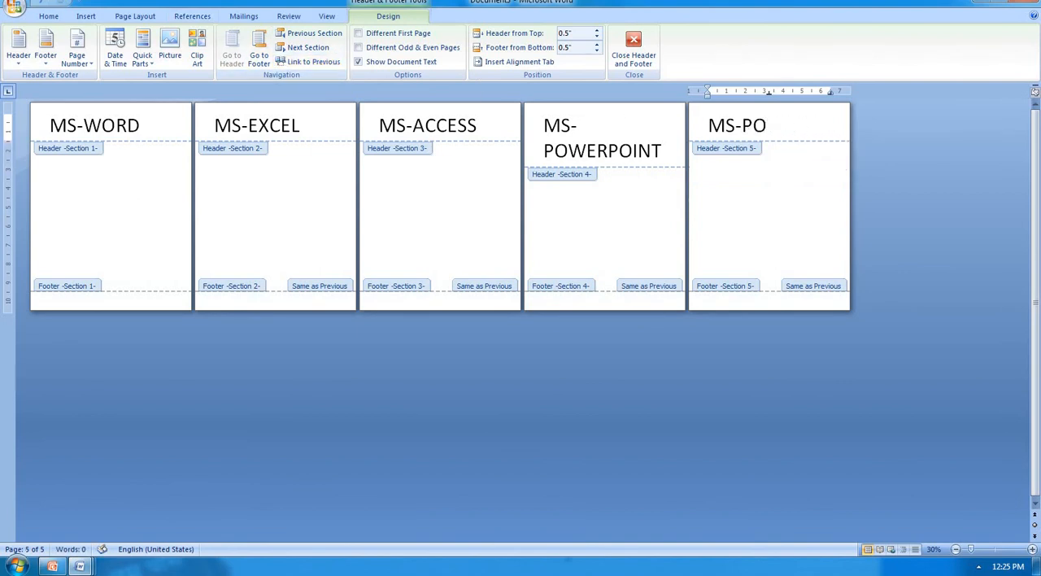
key(BackSpace)
key(BackSpace)
text(PAINT)
double_click(173, 172)
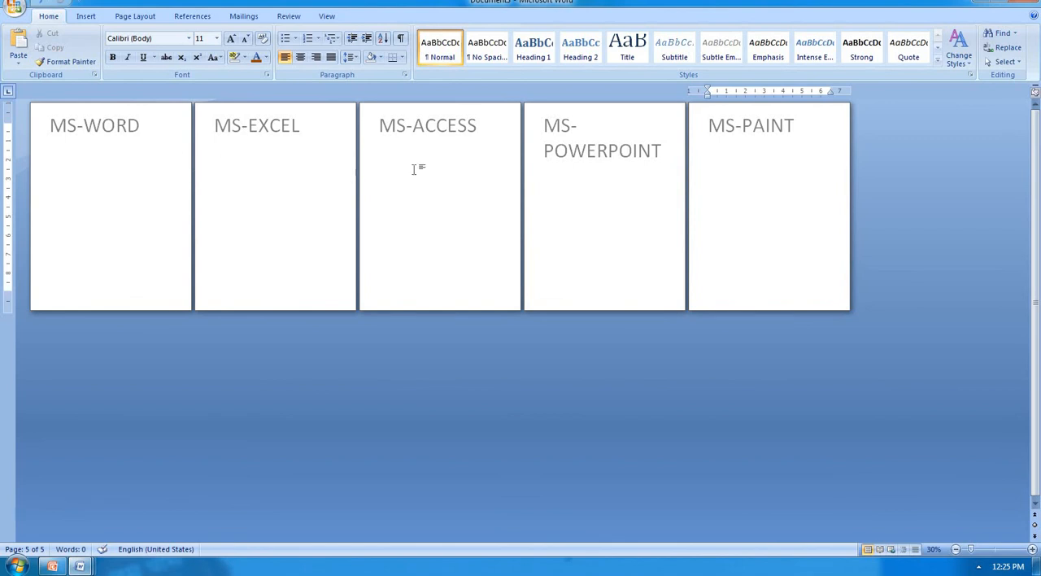
Step: Apply the CONFIDENTIAL 1 watermark to the MS-PAINT page
click(85, 17)
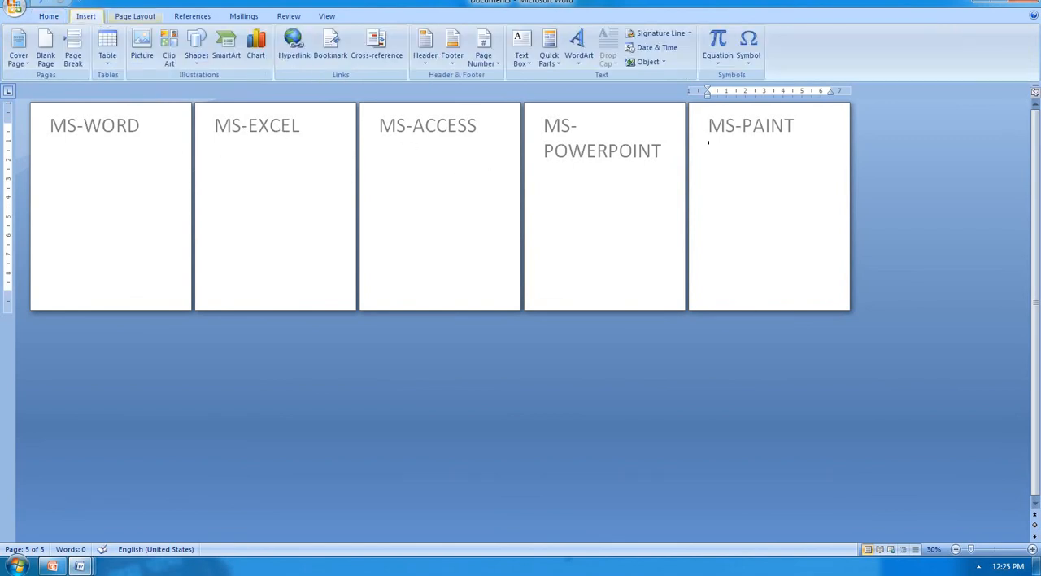
click(134, 16)
click(324, 65)
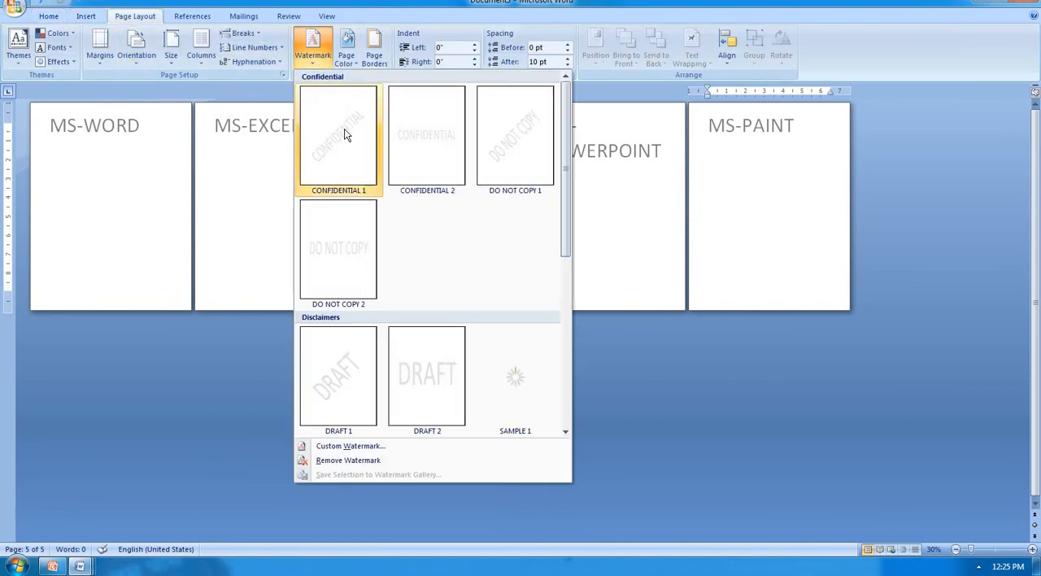
click(343, 129)
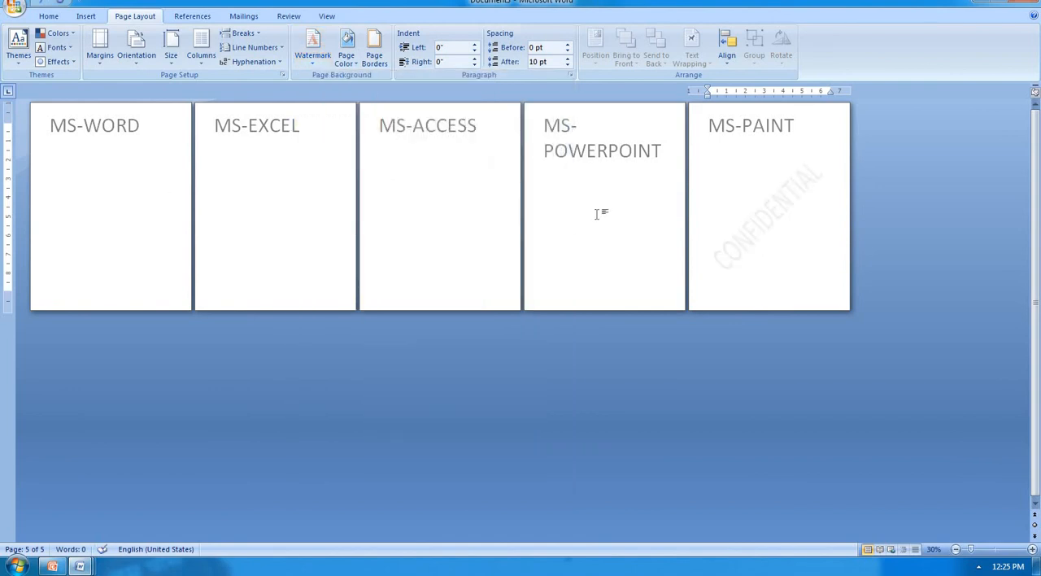
Step: Apply the CONFIDENTIAL 1 watermark to the MS-WORD page
click(95, 154)
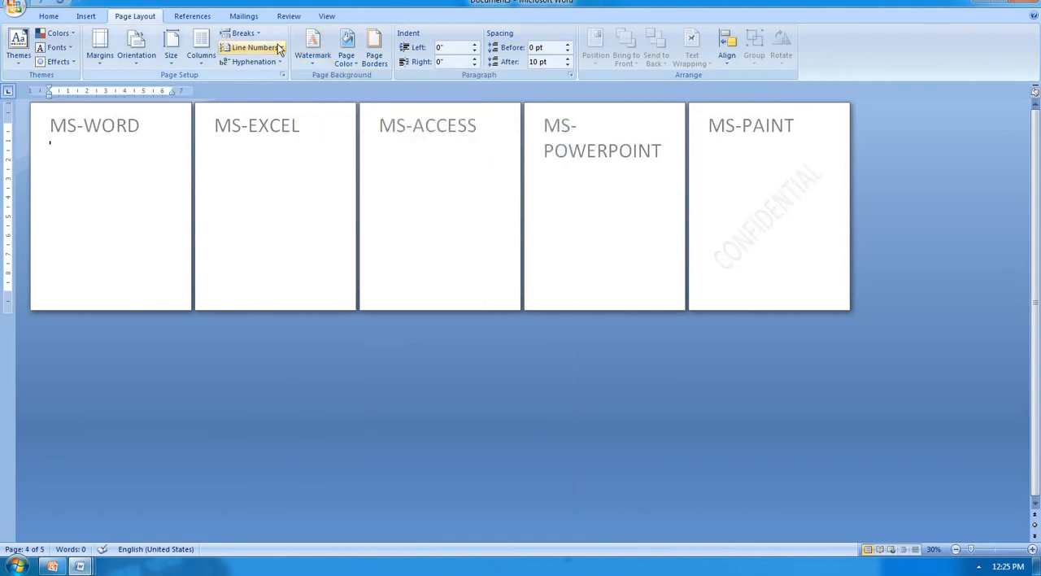
click(244, 33)
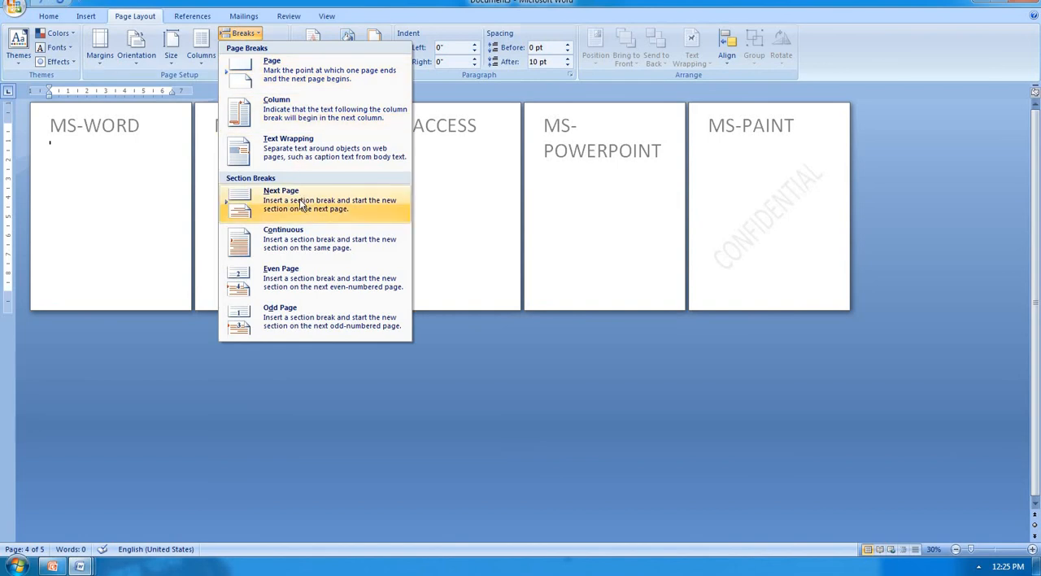
click(527, 164)
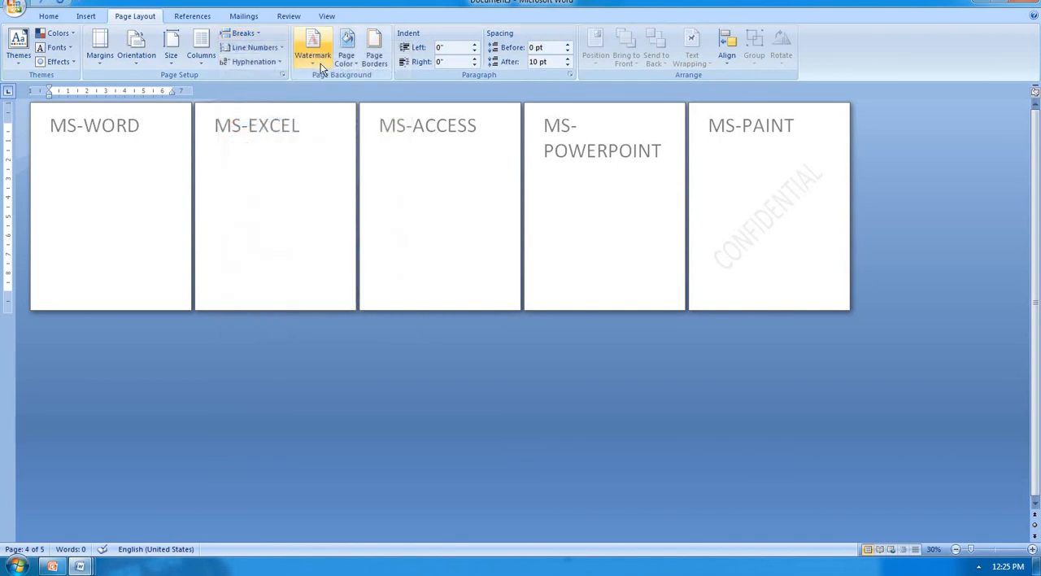
click(314, 63)
click(345, 169)
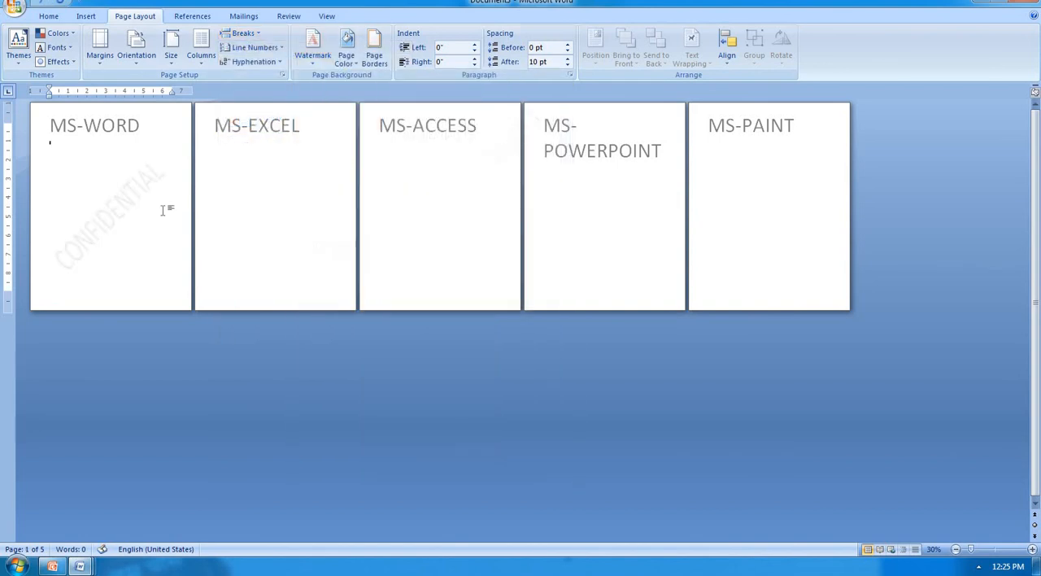
Step: Apply the DO NOT COPY 1 watermark to the MS-EXCEL page
click(233, 198)
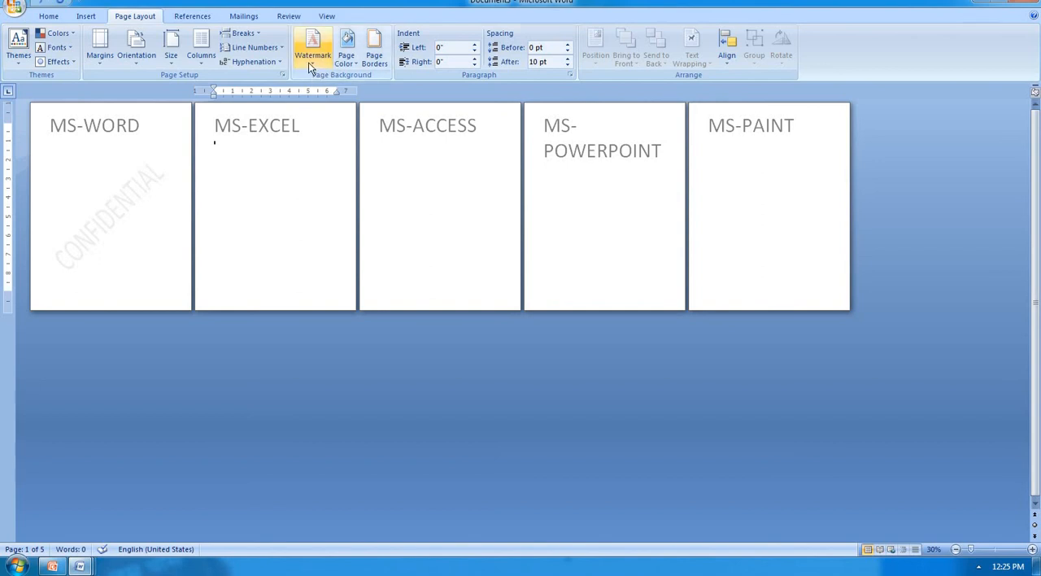
click(312, 57)
click(505, 146)
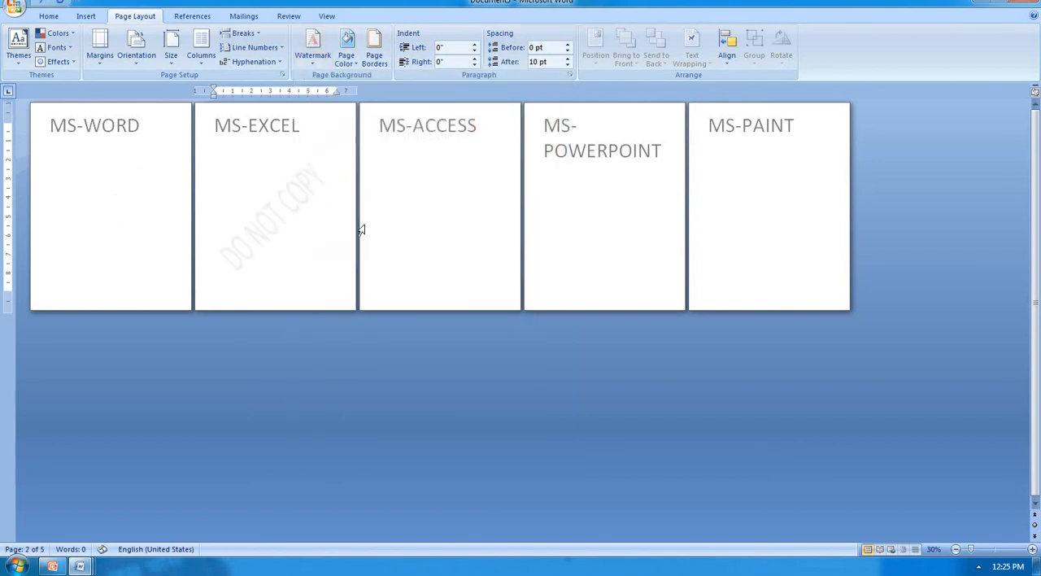
Step: Apply the DRAFT 1 watermark to the MS-ACCESS page and remove it again
click(421, 217)
click(318, 57)
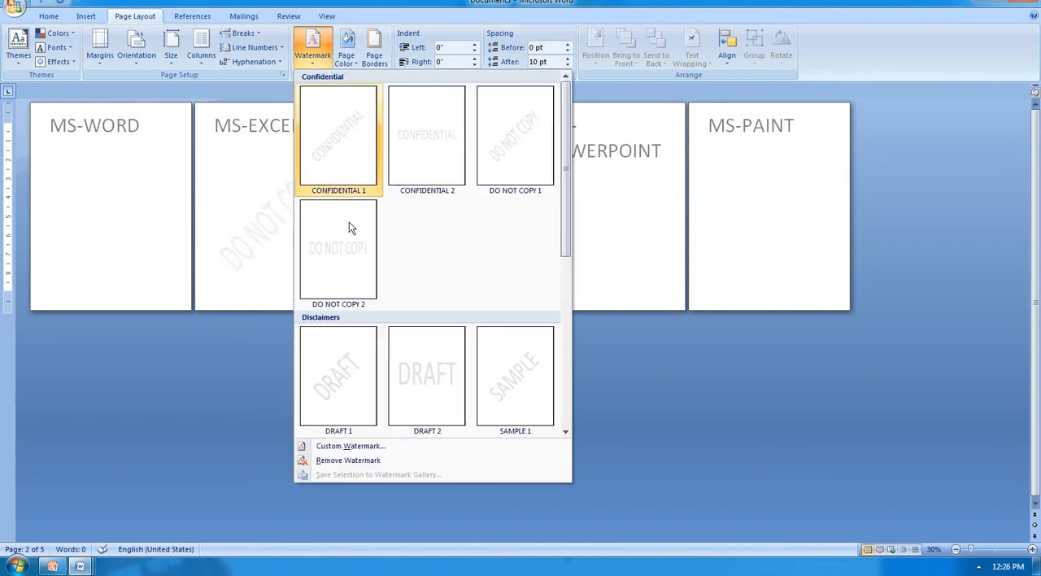
click(359, 343)
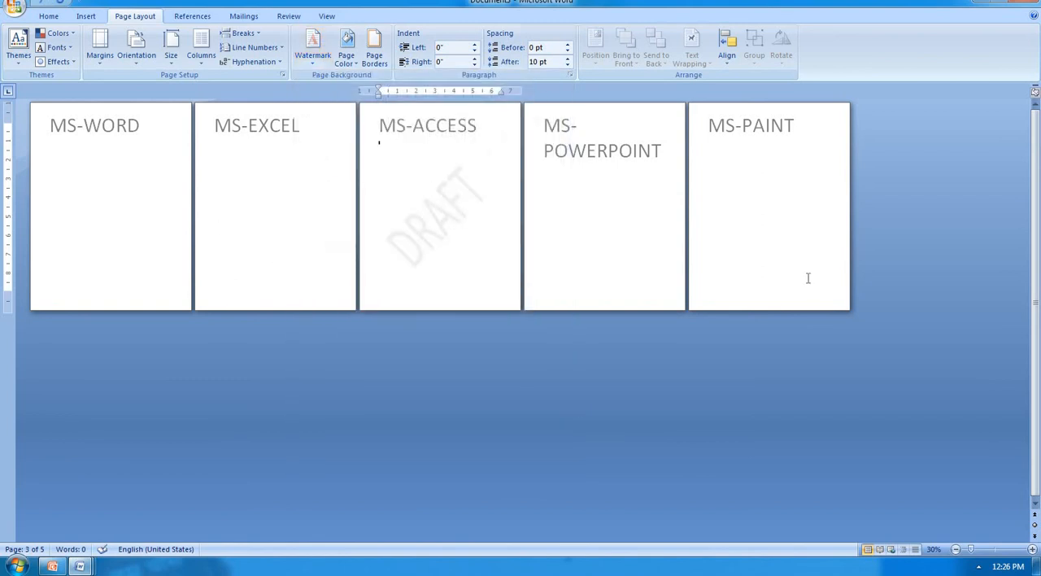
click(322, 62)
click(341, 460)
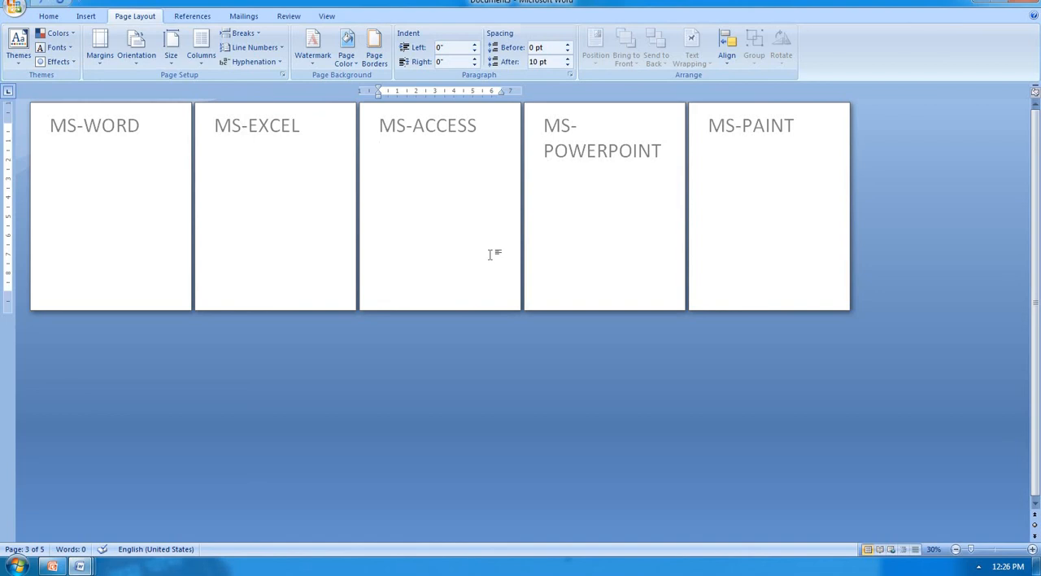
Step: Create a new blank document and maximize its window
key(ctrl+n)
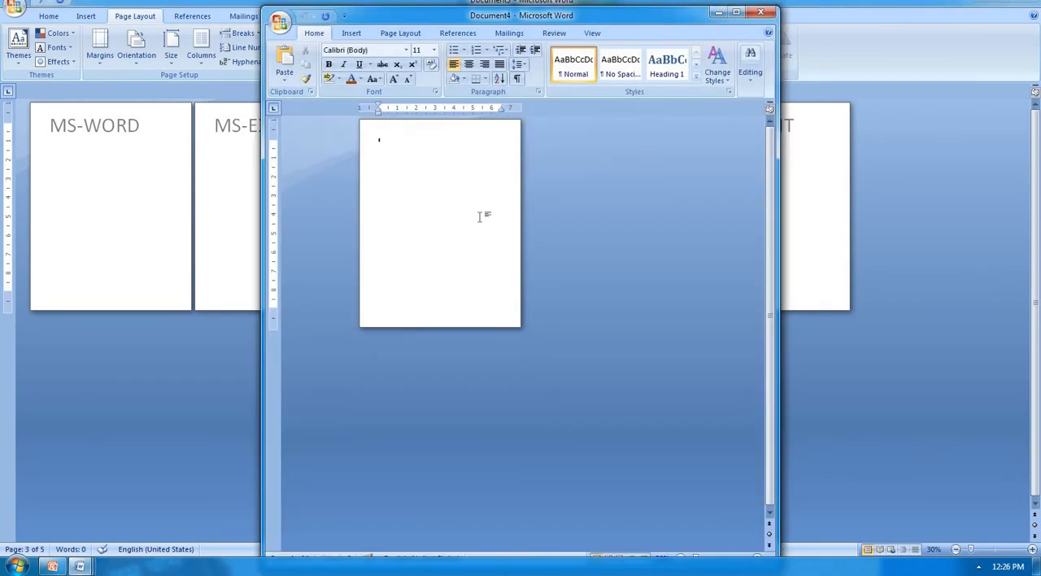
key(alt+space)
key(x)
scroll(113, 152, up, 2)
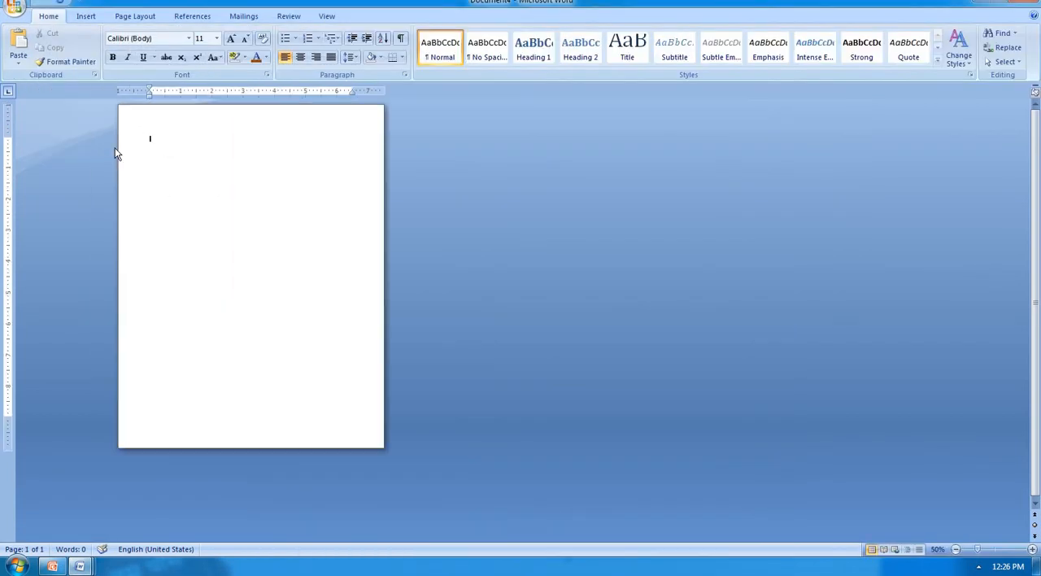
Step: Insert two Next Page section breaks in the blank document to split it into three one-page sections
click(85, 17)
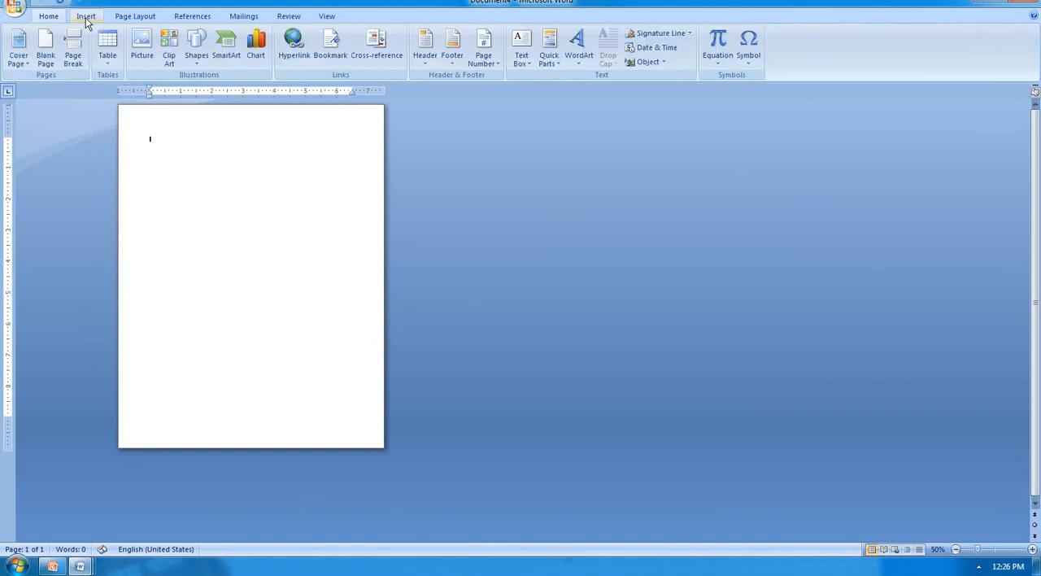
click(138, 17)
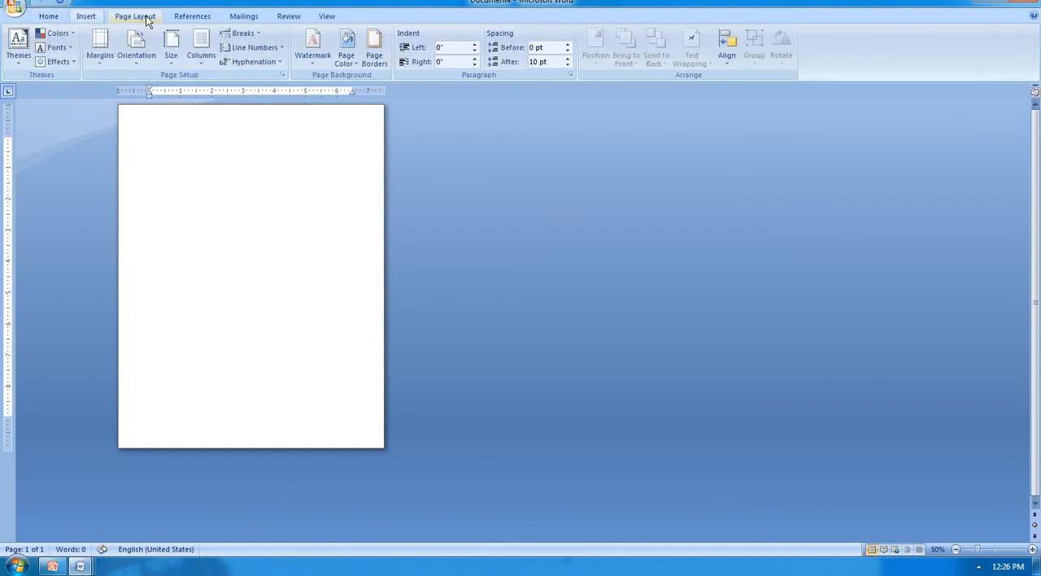
click(241, 33)
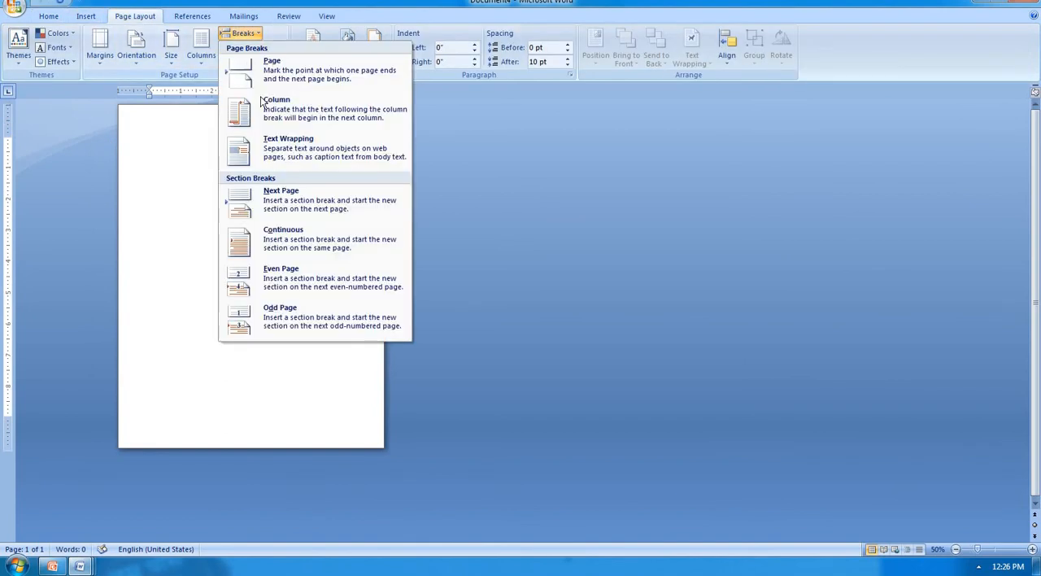
click(292, 195)
click(241, 33)
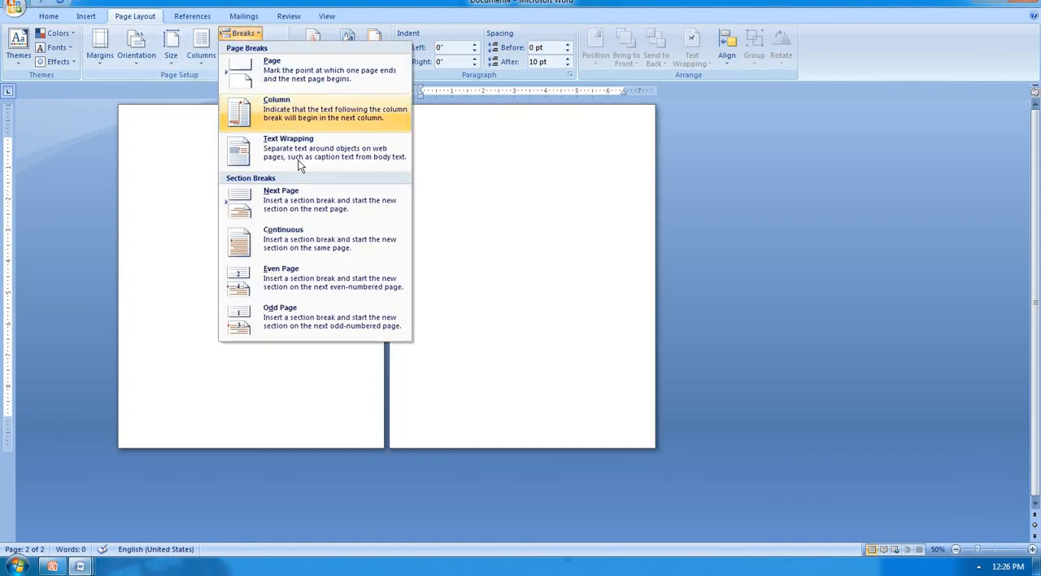
click(313, 203)
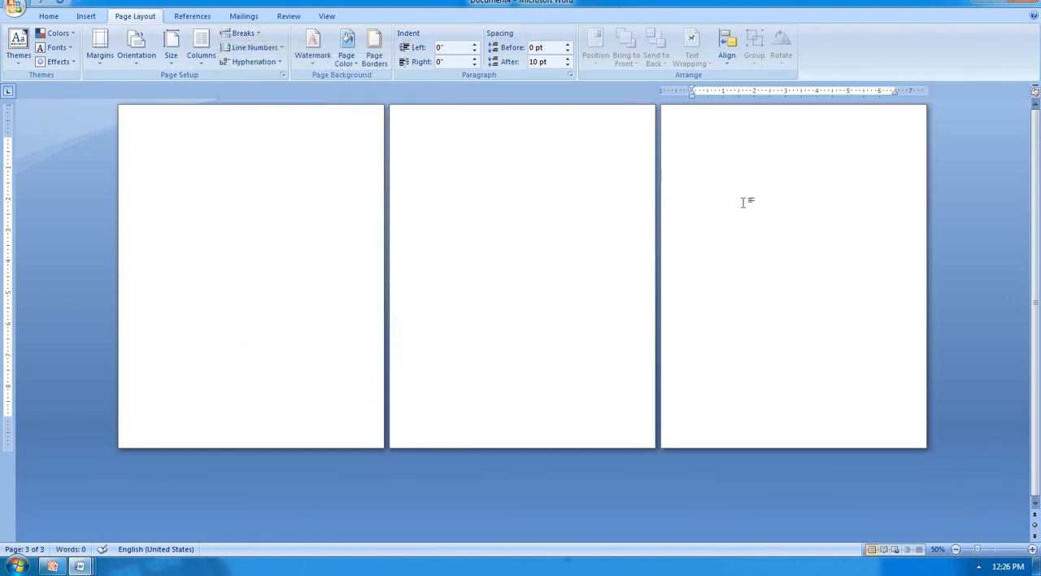
Step: Apply the DO NOT COPY 1 watermark to the pages and insert the built-in Blank header
click(323, 62)
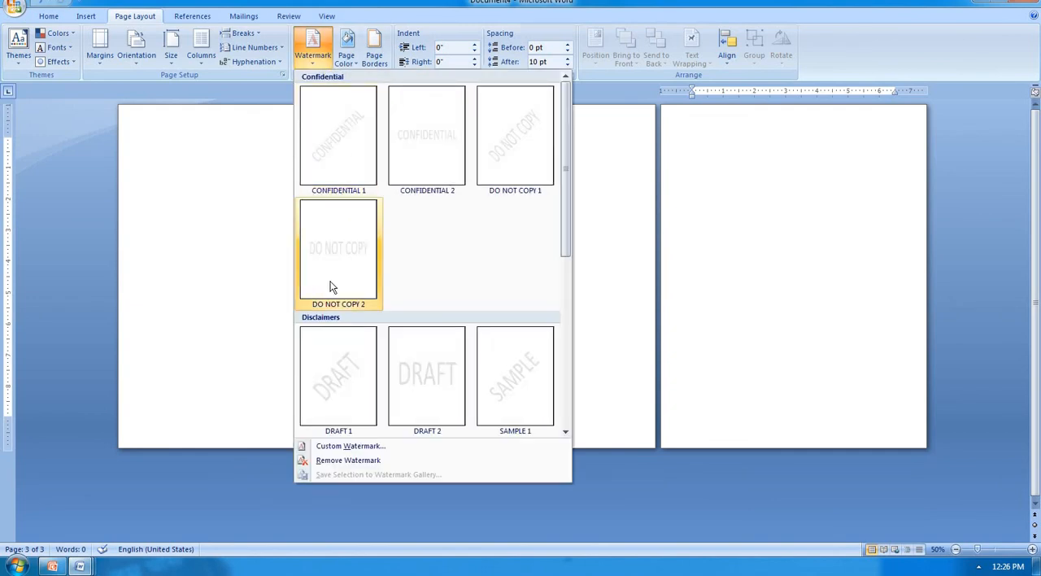
click(545, 146)
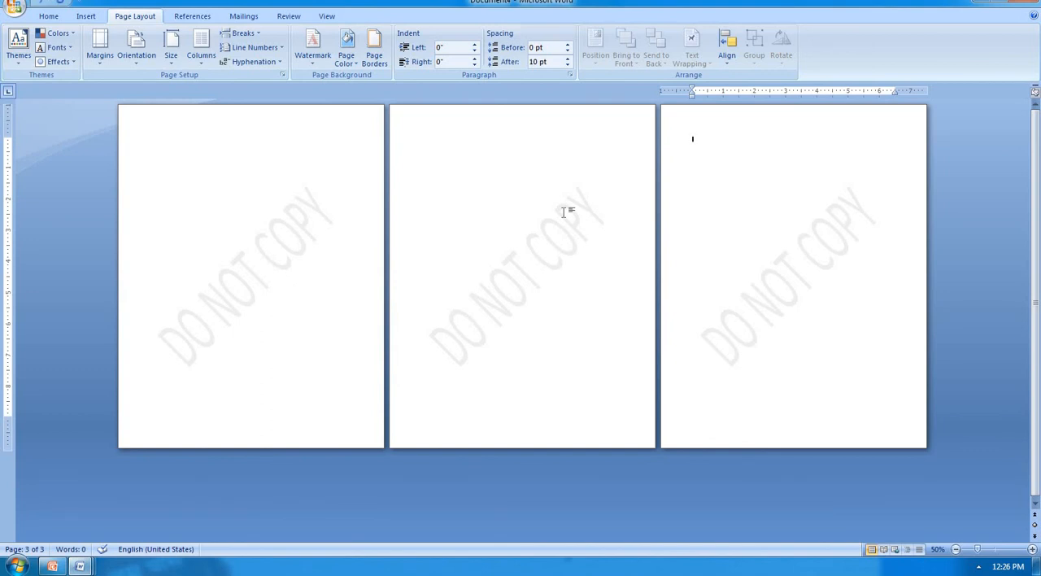
click(86, 18)
click(425, 49)
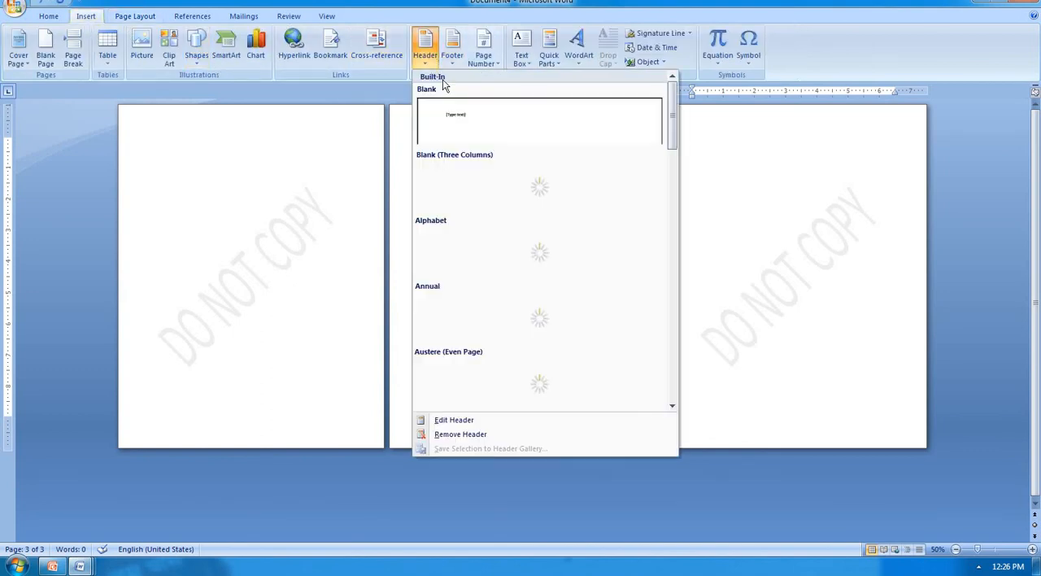
click(463, 122)
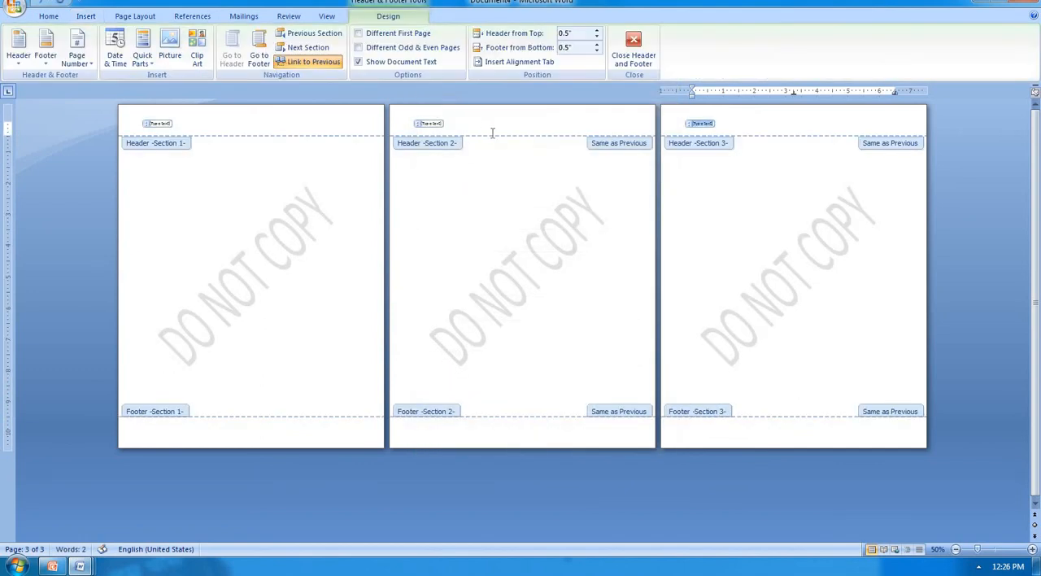
Step: Unlink the section 2 header from the previous section and change its watermark text to COMPUTER
click(531, 249)
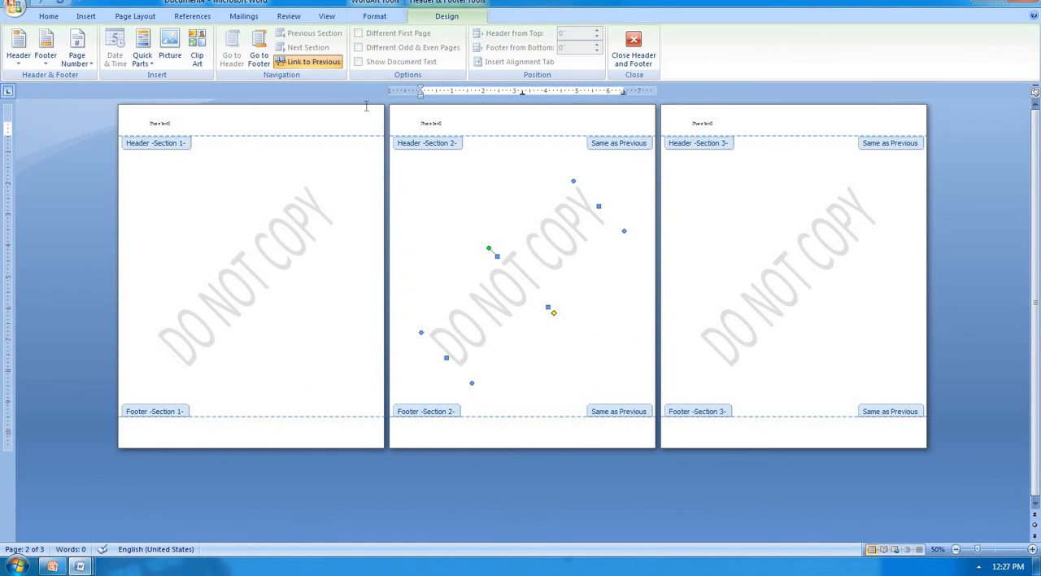
click(331, 68)
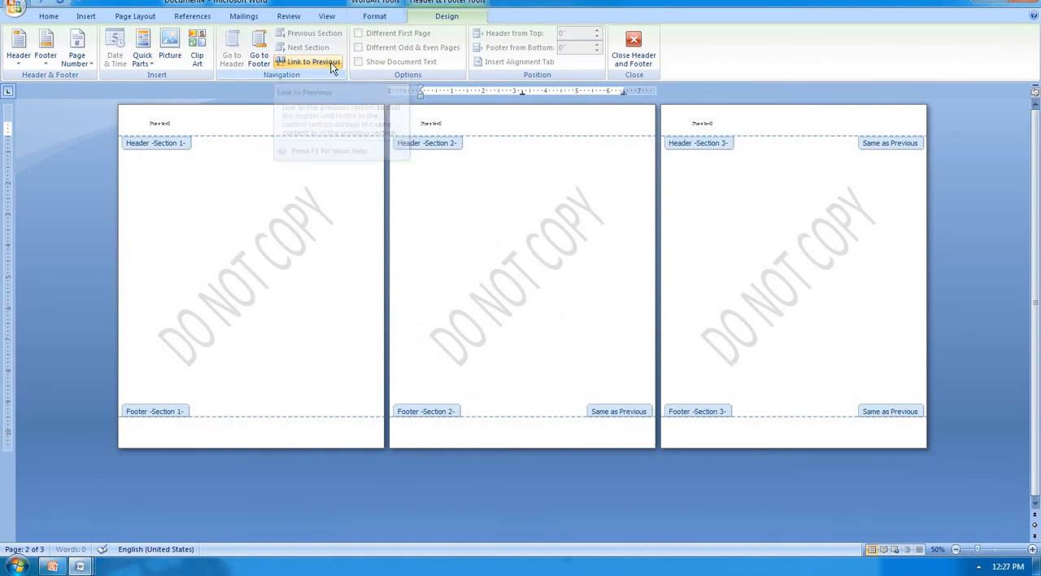
click(543, 261)
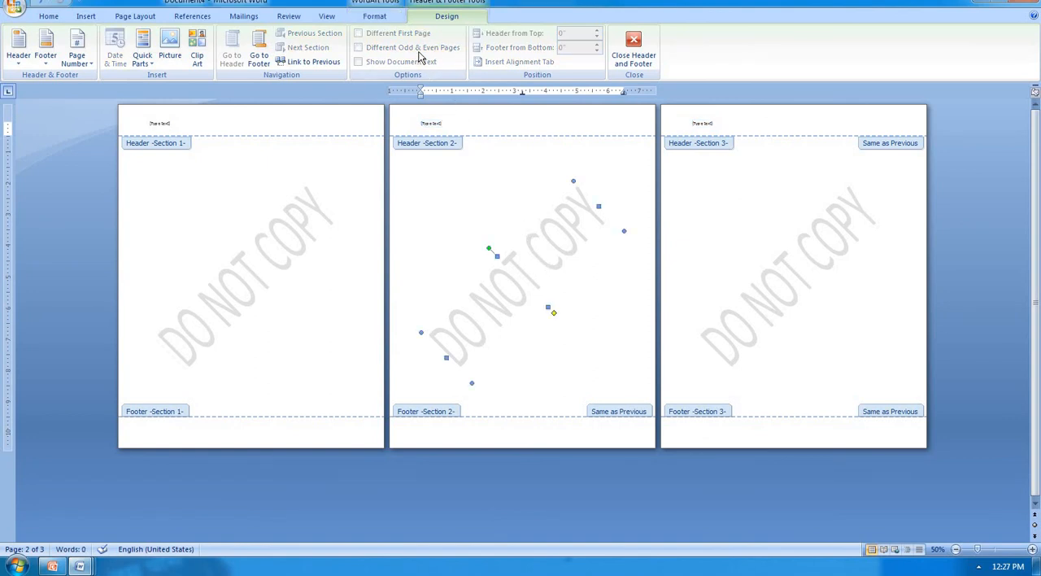
click(391, 16)
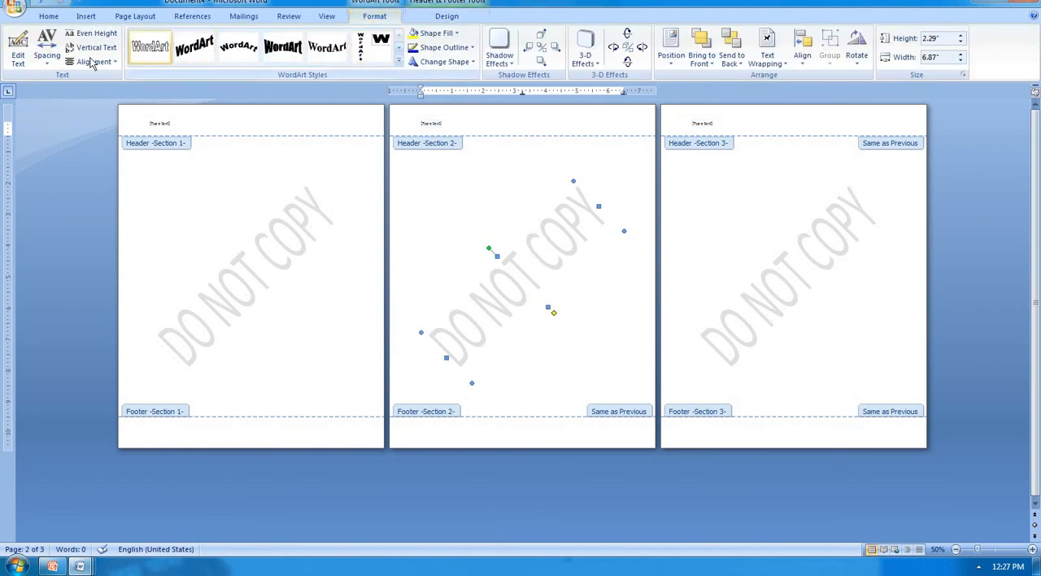
click(18, 48)
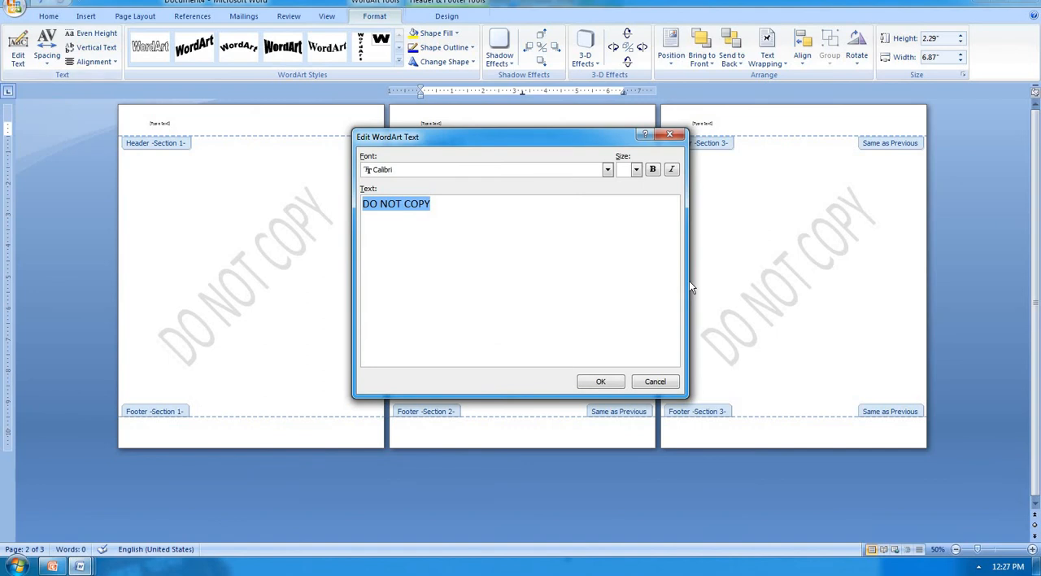
text(COMP)
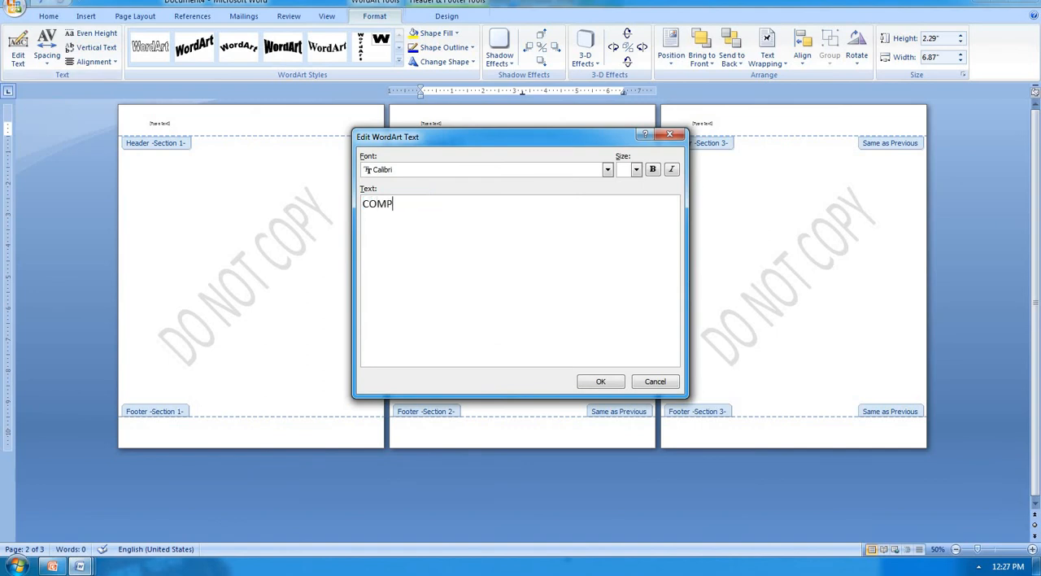
text(UTER)
click(601, 383)
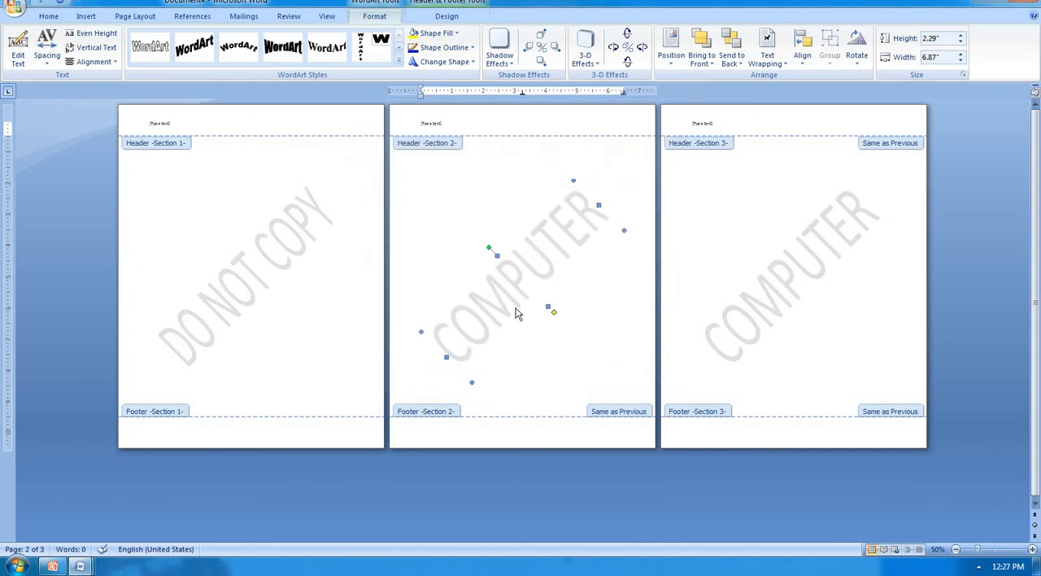
click(901, 211)
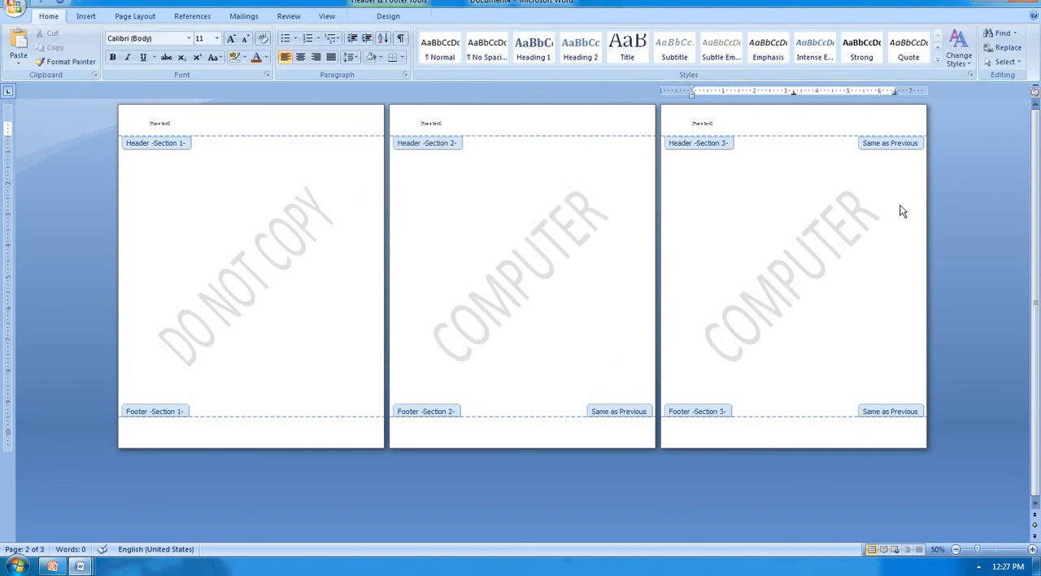
Step: Unlink the section 3 header from the previous section
click(826, 243)
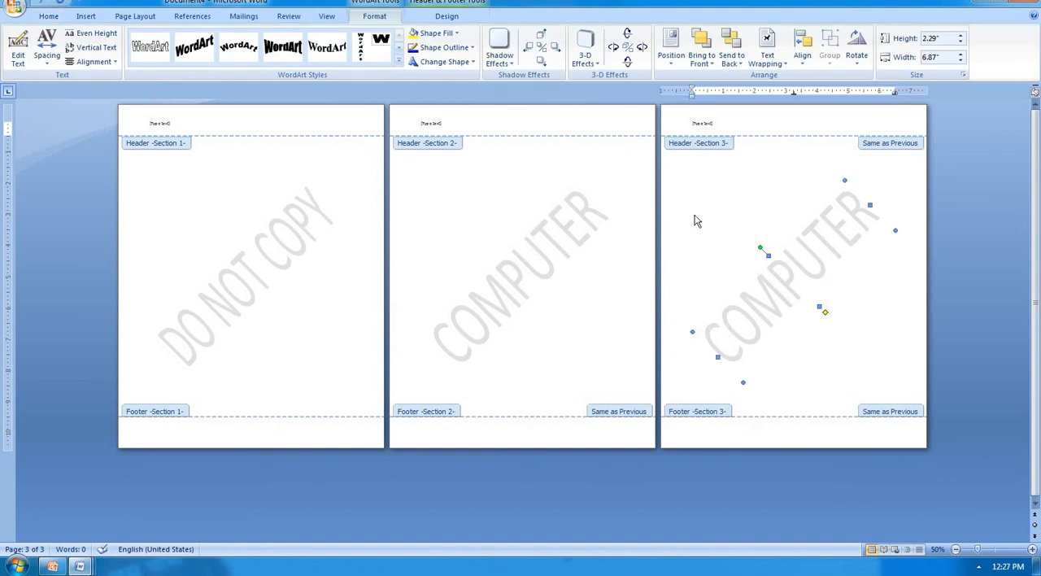
click(439, 16)
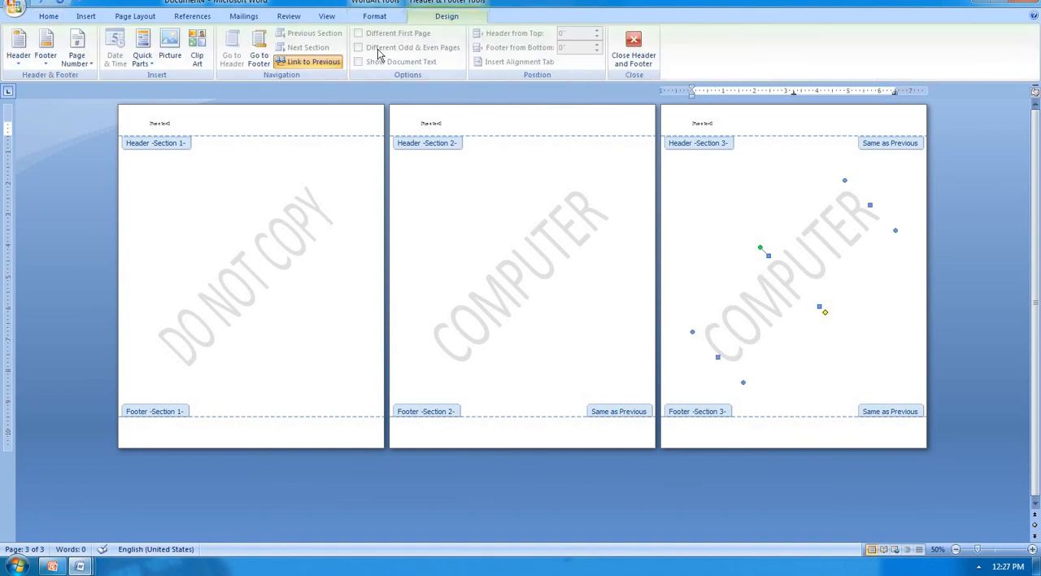
click(334, 64)
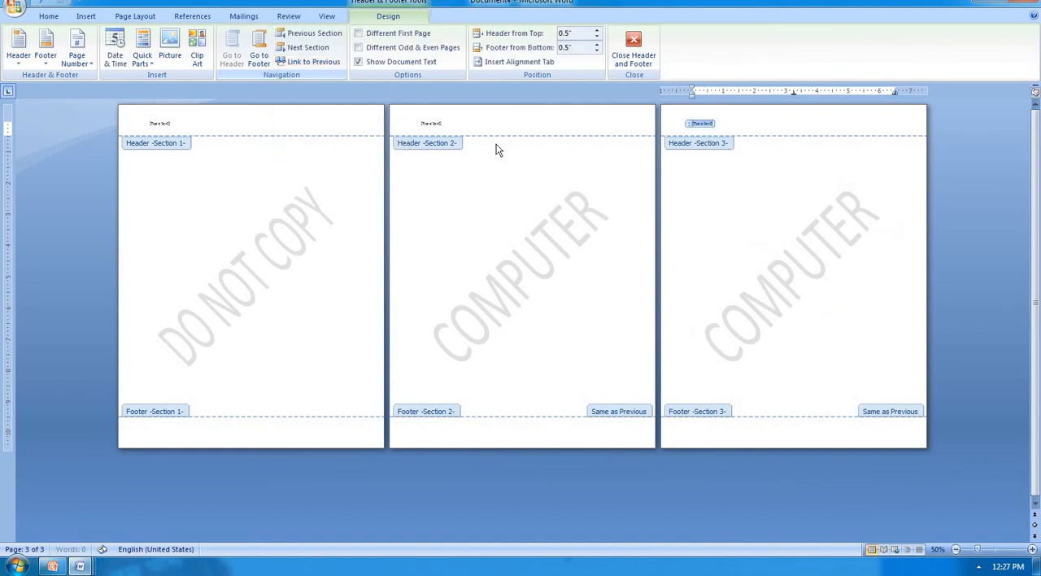
Step: Change the section 3 watermark text to MS-WORD and return to the document body
click(793, 259)
click(375, 17)
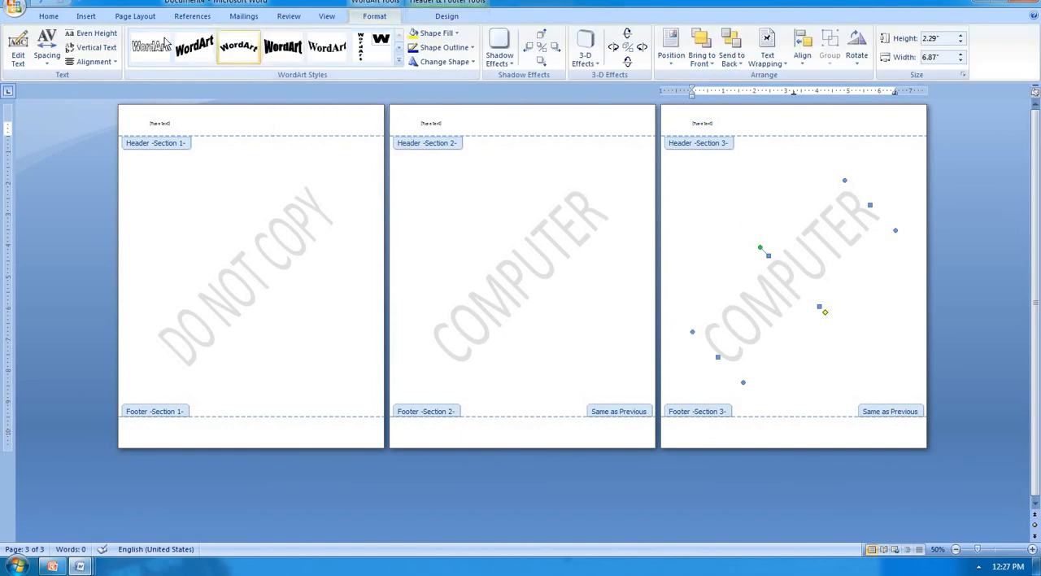
click(11, 45)
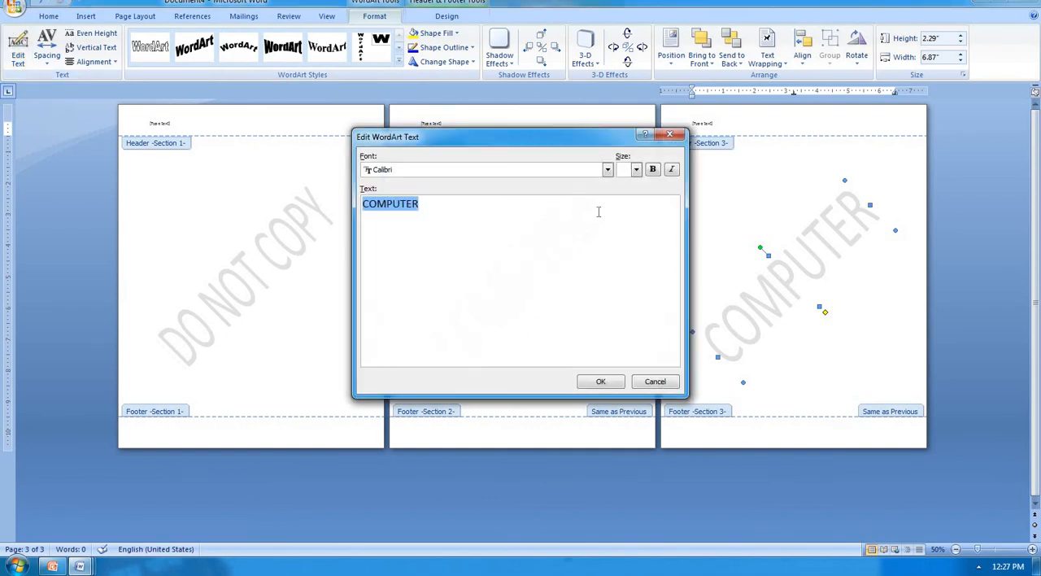
click(563, 220)
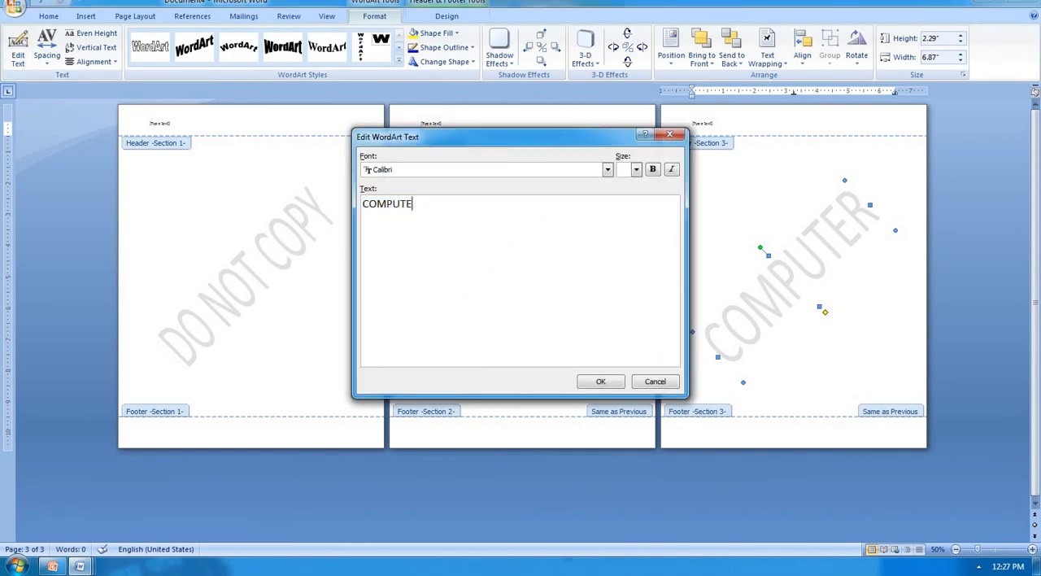
key(BackSpace)
key(BackSpace)
key(BackSpace)
key(BackSpace)
key(BackSpace)
key(BackSpace)
key(BackSpace)
text(MS-WORD)
click(598, 381)
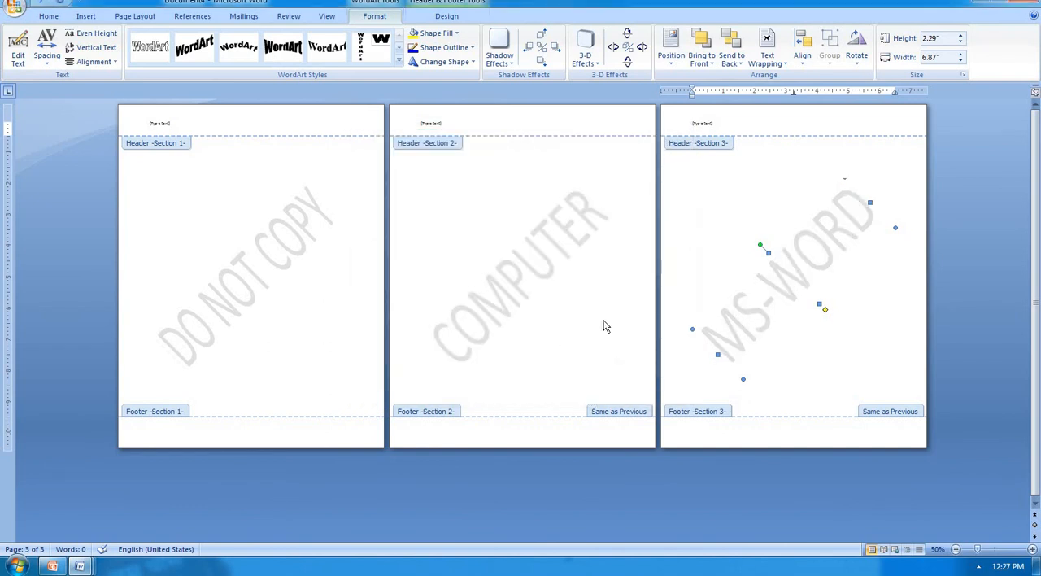
key(Escape)
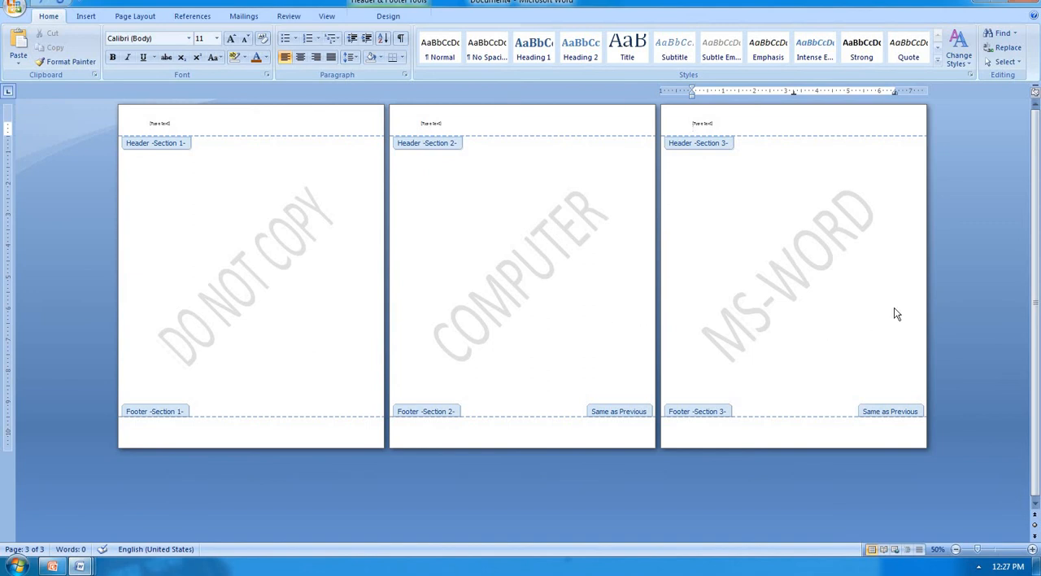
double_click(623, 287)
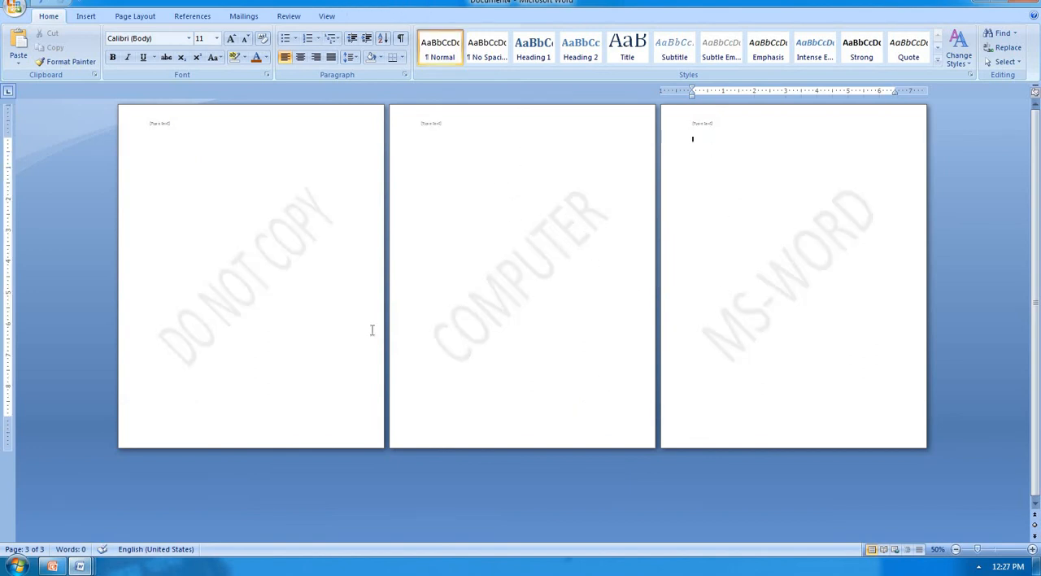
Step: Apply the red apple art page border to the whole document
click(134, 17)
click(373, 57)
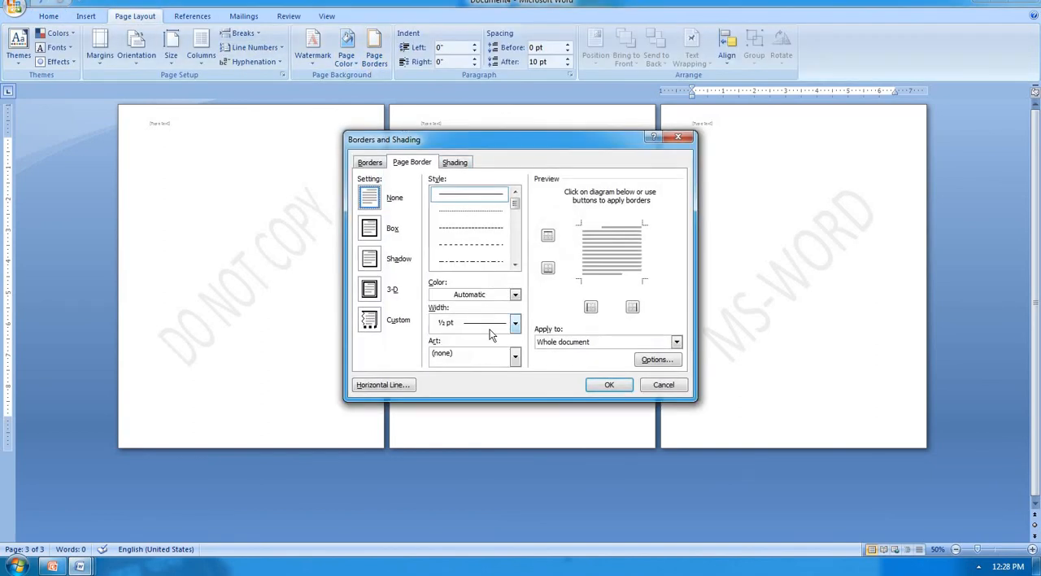
click(515, 355)
click(497, 393)
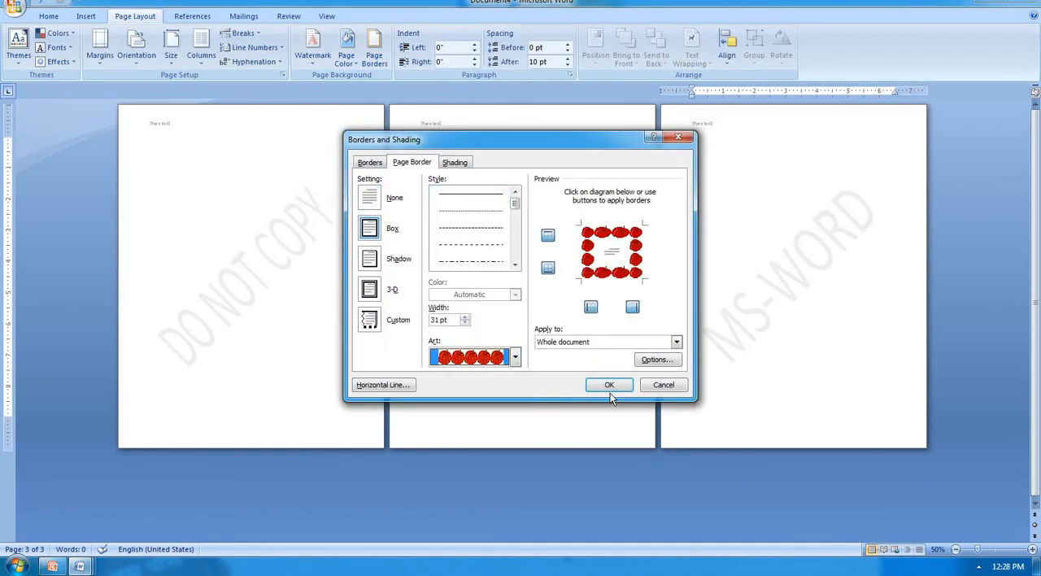
click(610, 385)
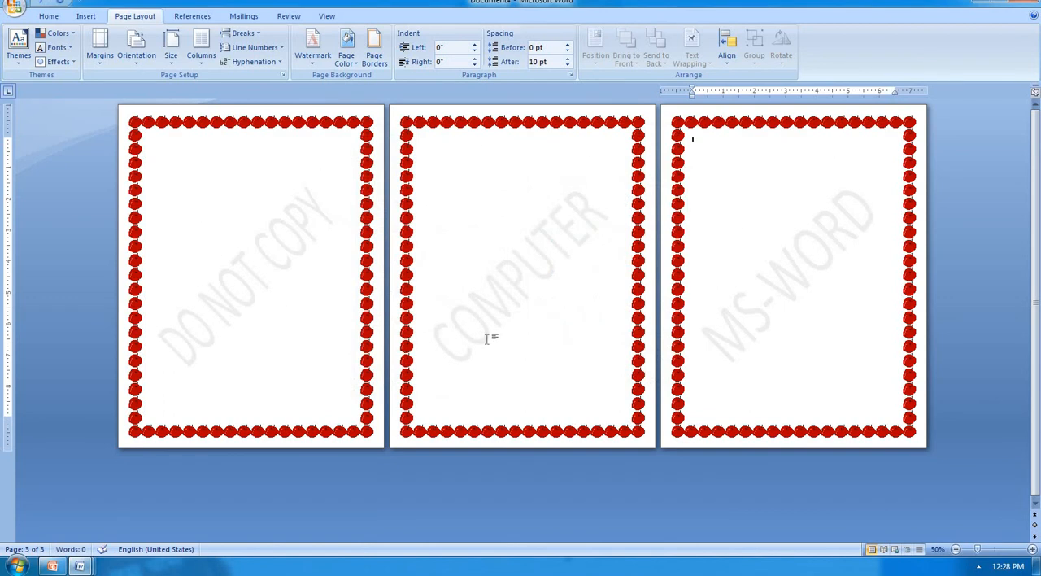
Step: Give the COMPUTER page the muffin art page border, applied to this section only
click(501, 140)
click(374, 55)
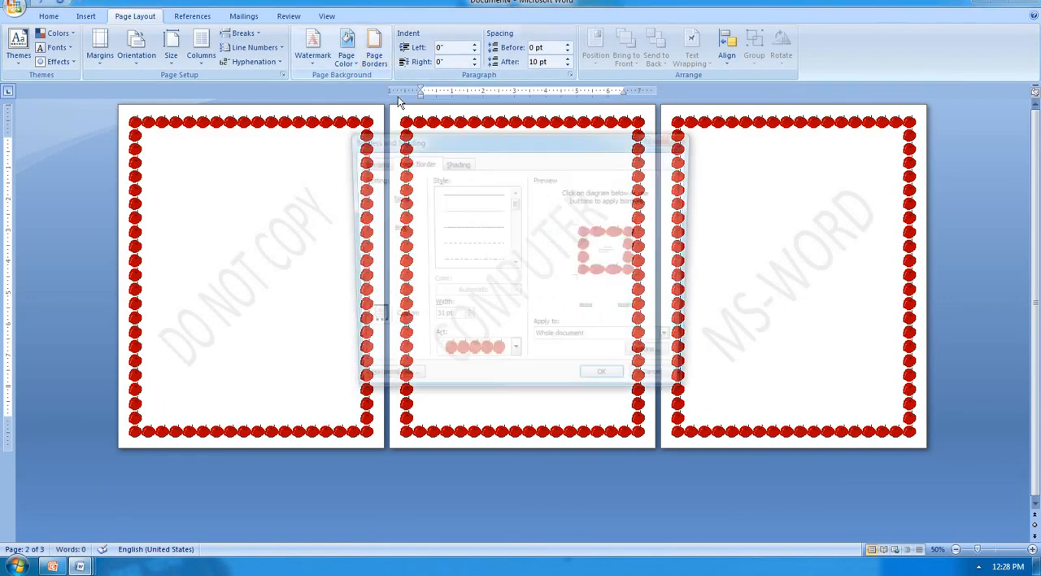
click(514, 358)
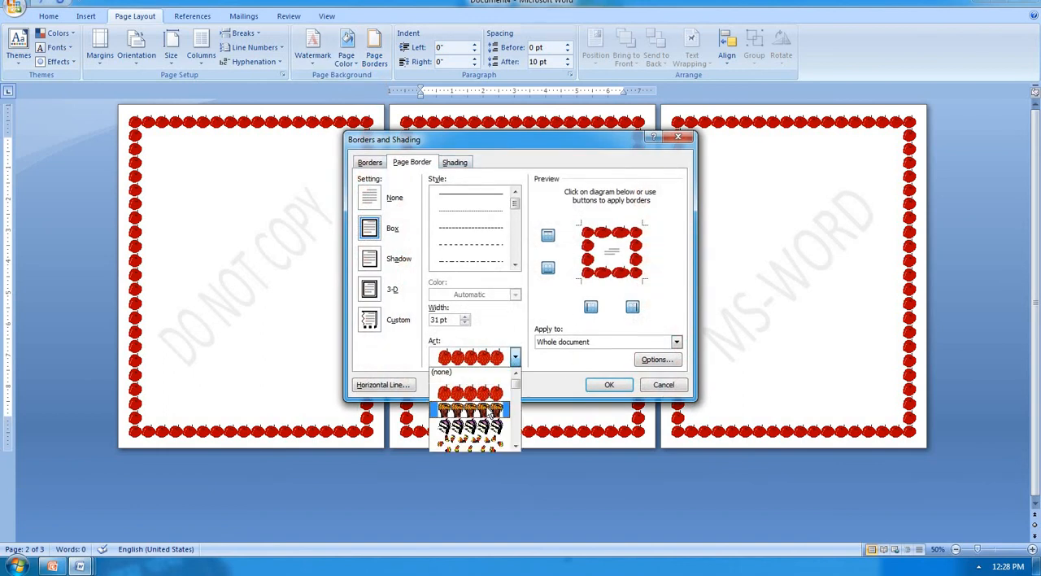
click(489, 409)
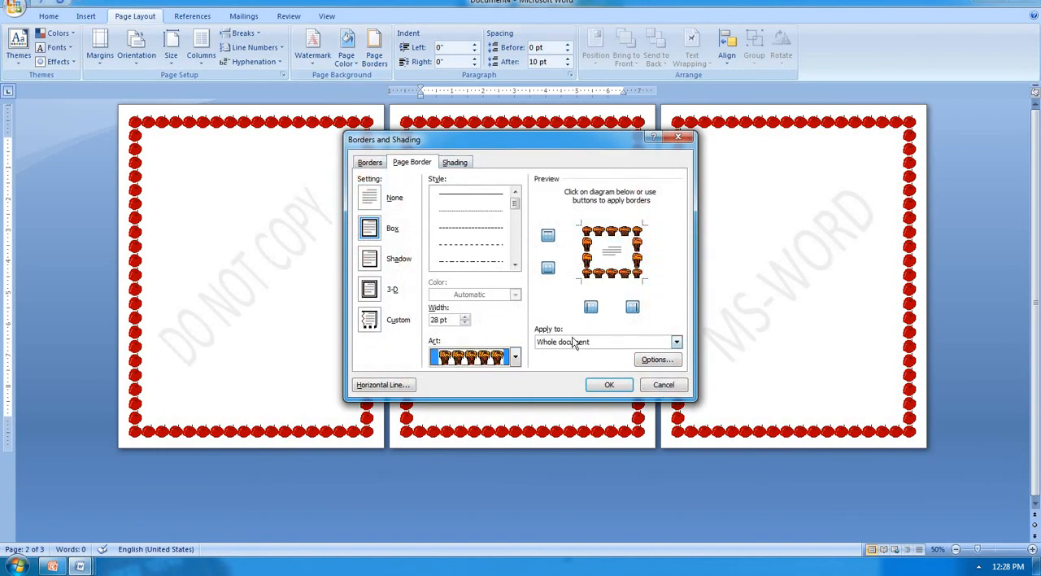
click(676, 342)
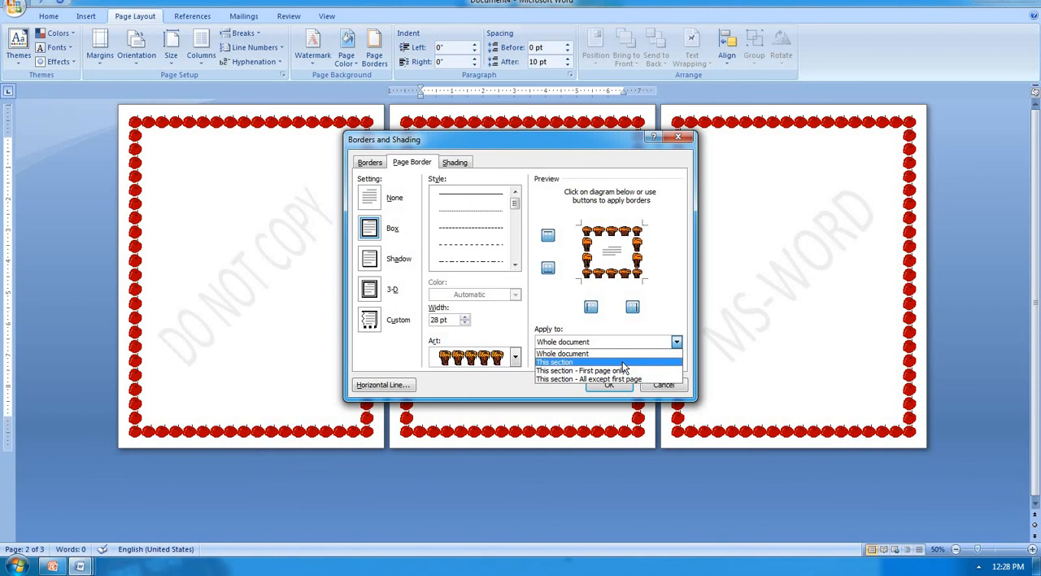
click(622, 362)
click(608, 385)
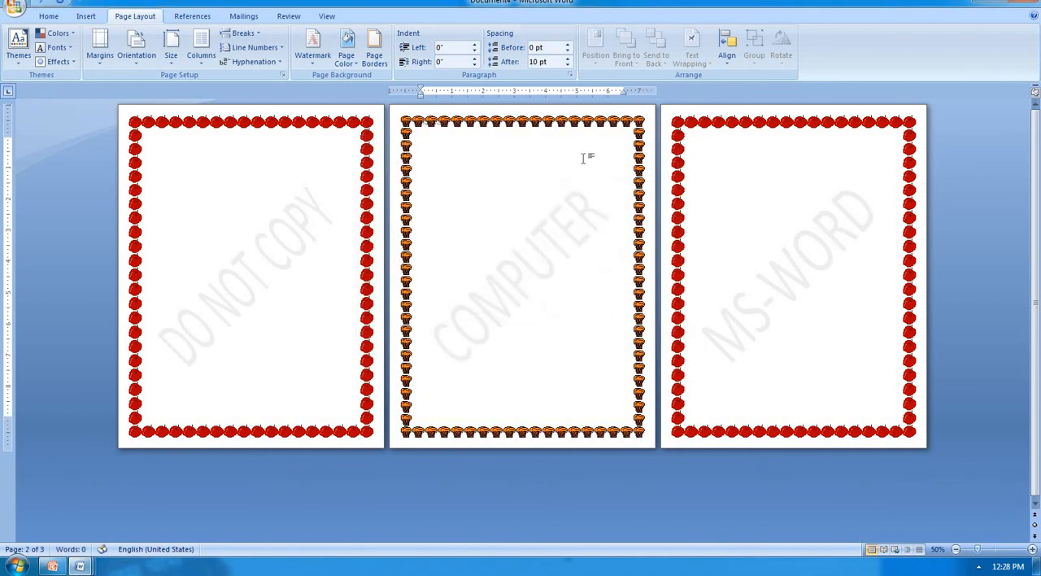
Step: Give the MS-WORD page the candy corn art page border, applied to this section only
click(753, 196)
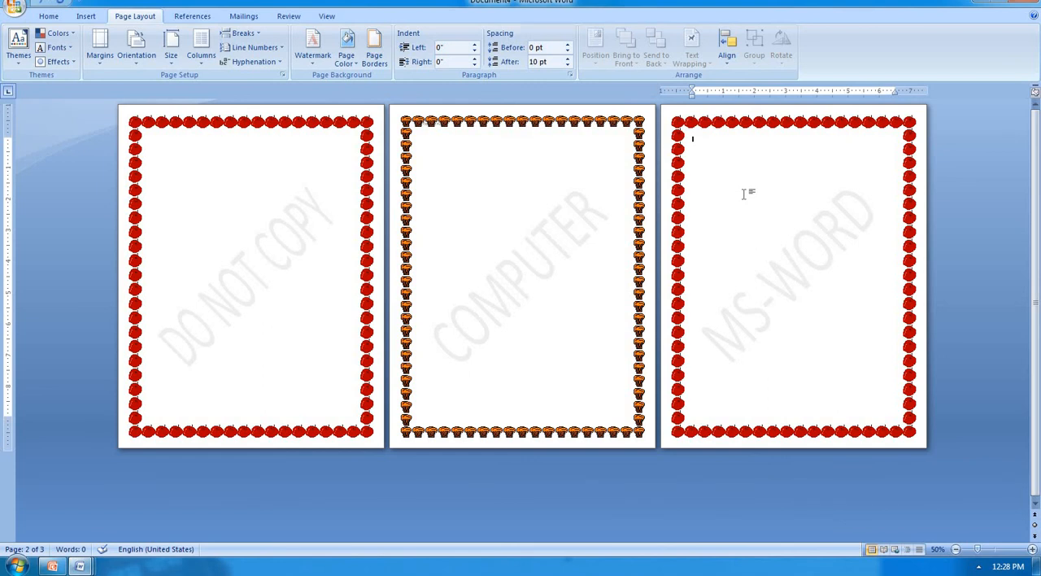
click(376, 50)
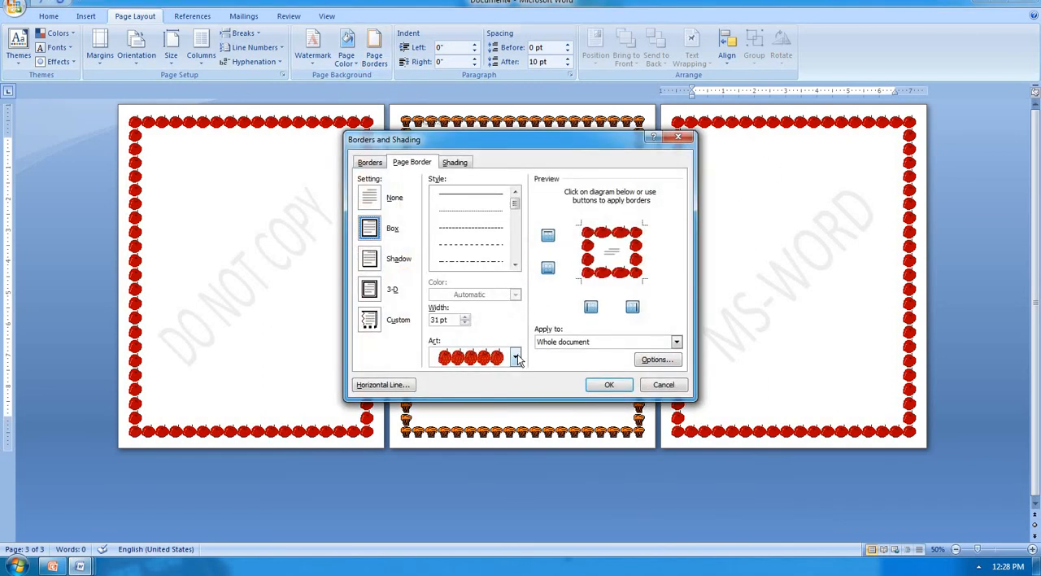
click(515, 357)
scroll(481, 415, down, 3)
click(483, 443)
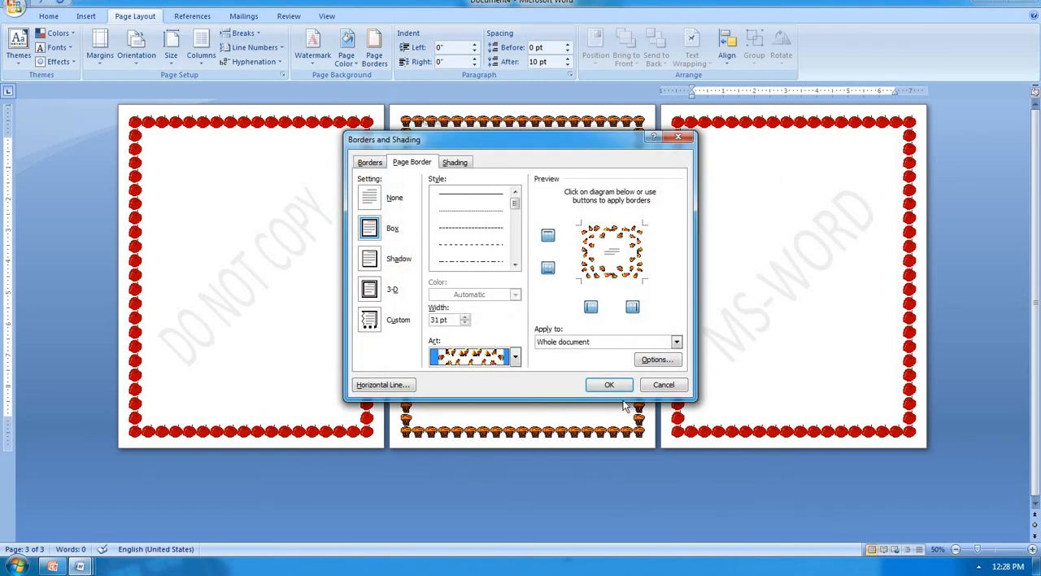
click(676, 342)
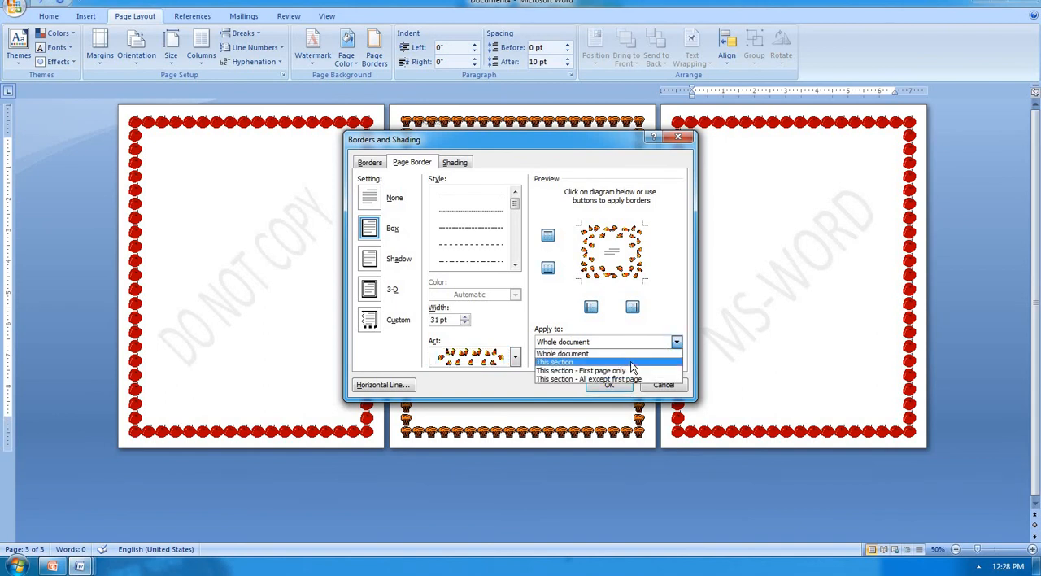
click(639, 361)
click(609, 386)
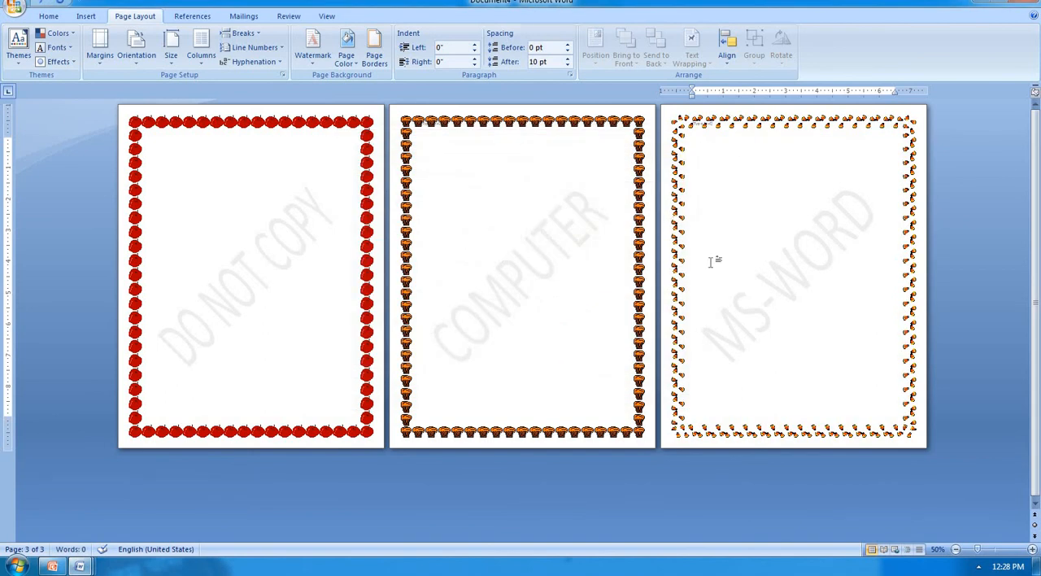